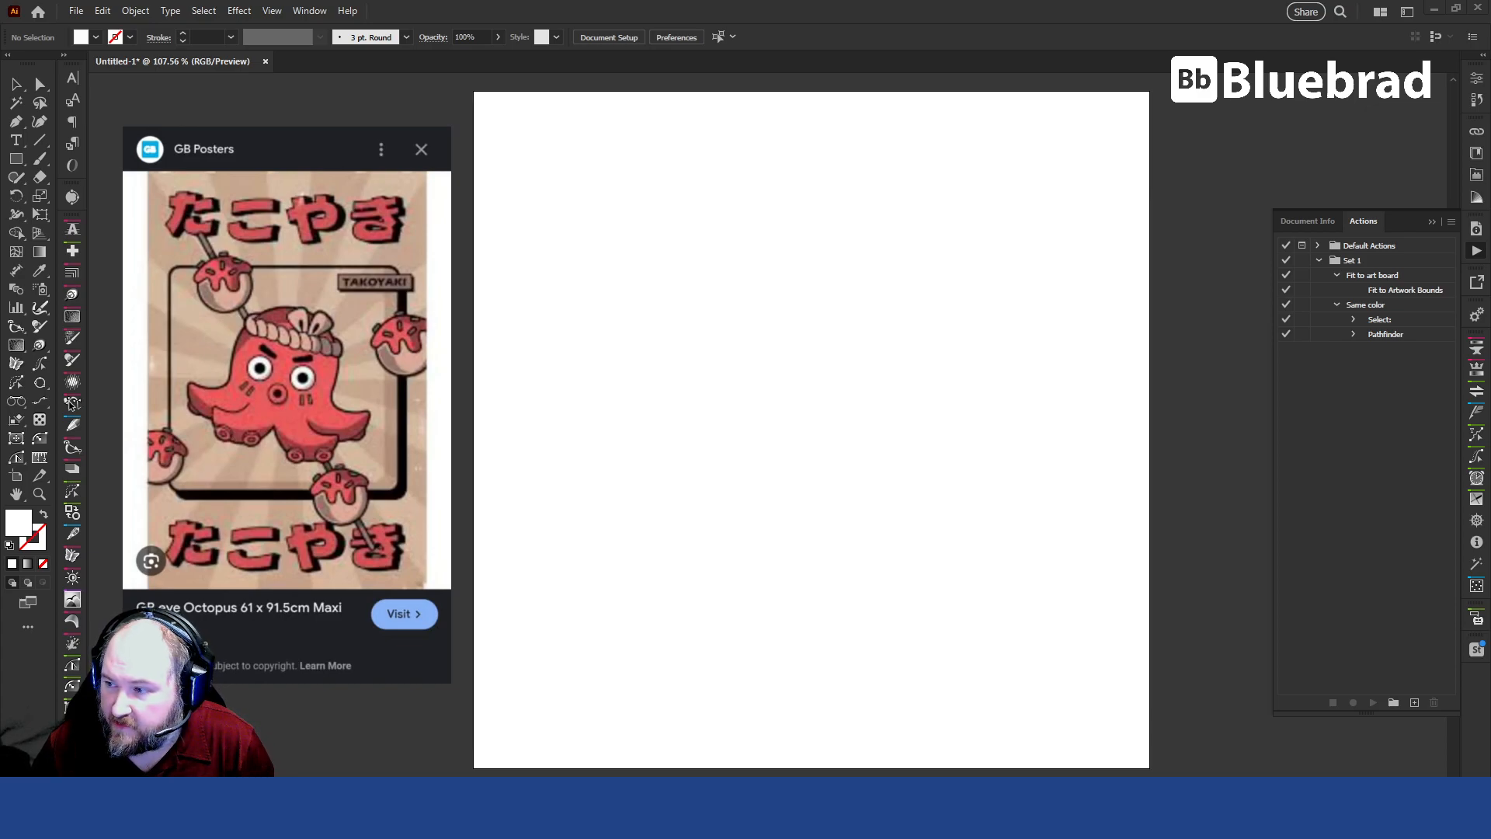
- Draw a circle about 8.52 in across, centered on the artboard
drag(1487, 204, 1231, 83)
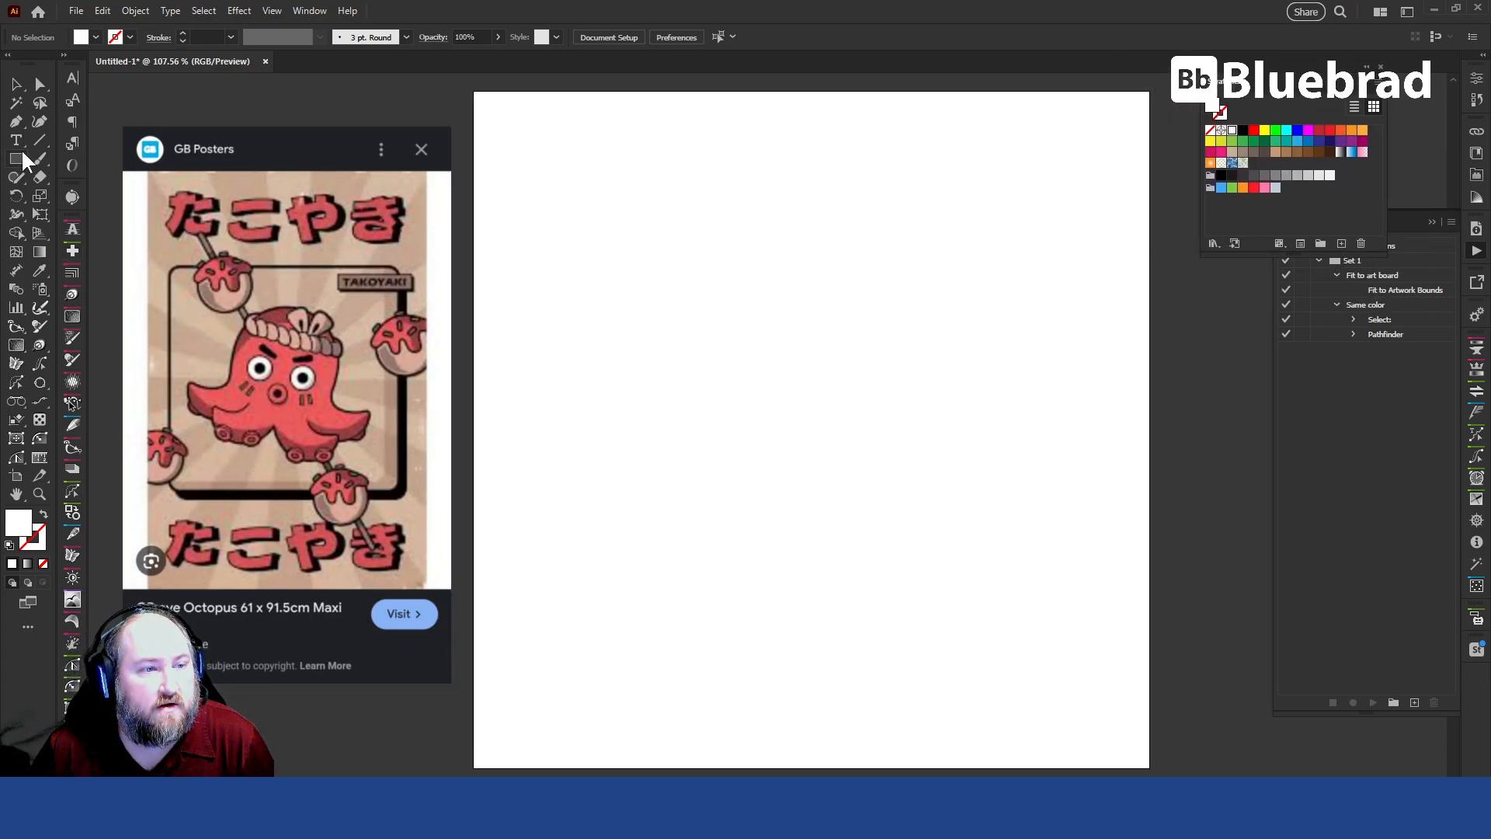
drag(19, 167, 82, 196)
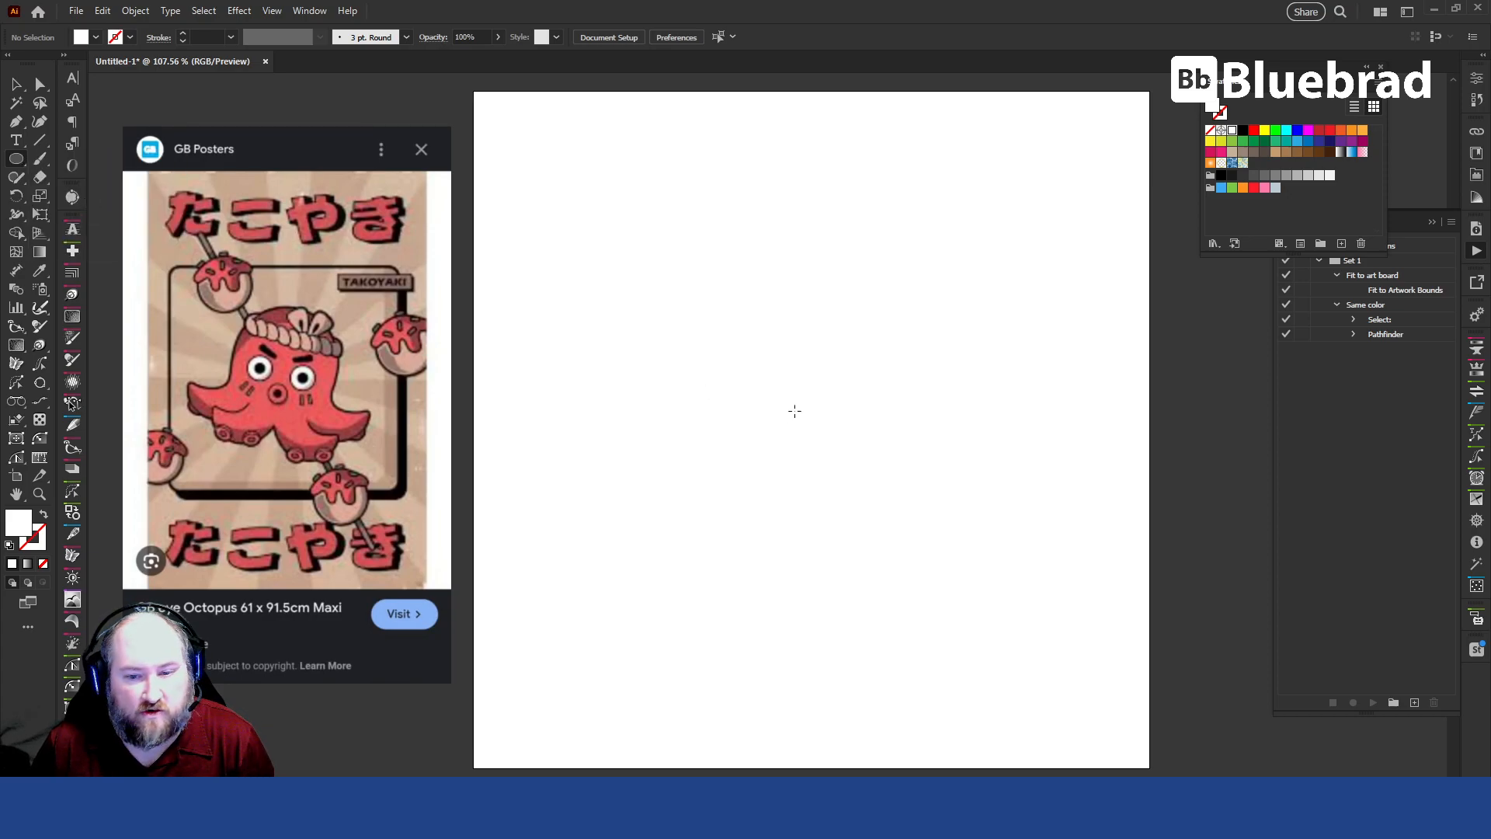
drag(811, 428, 1099, 716)
key(v)
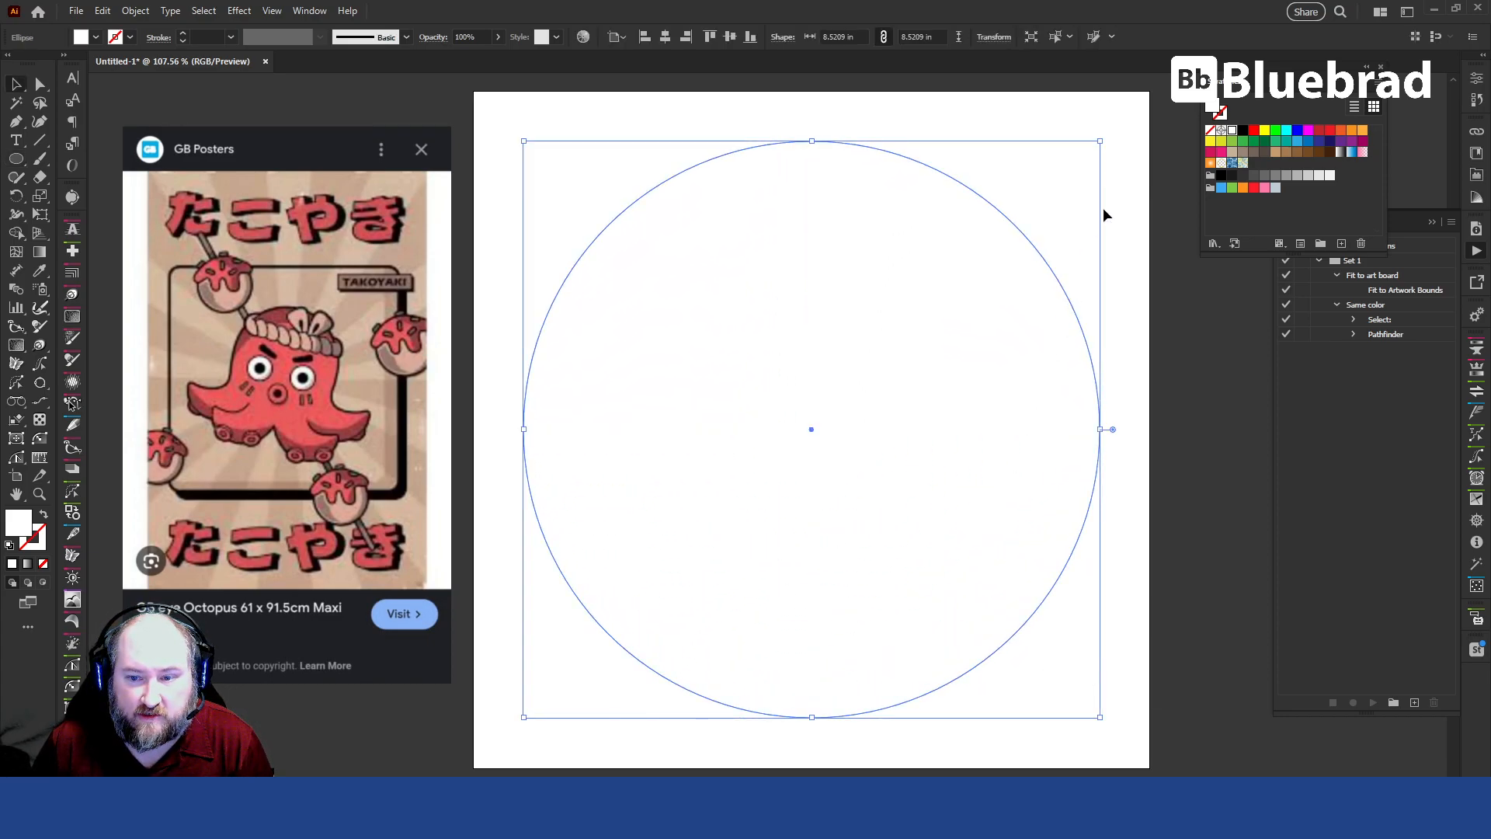
click(1108, 200)
click(906, 190)
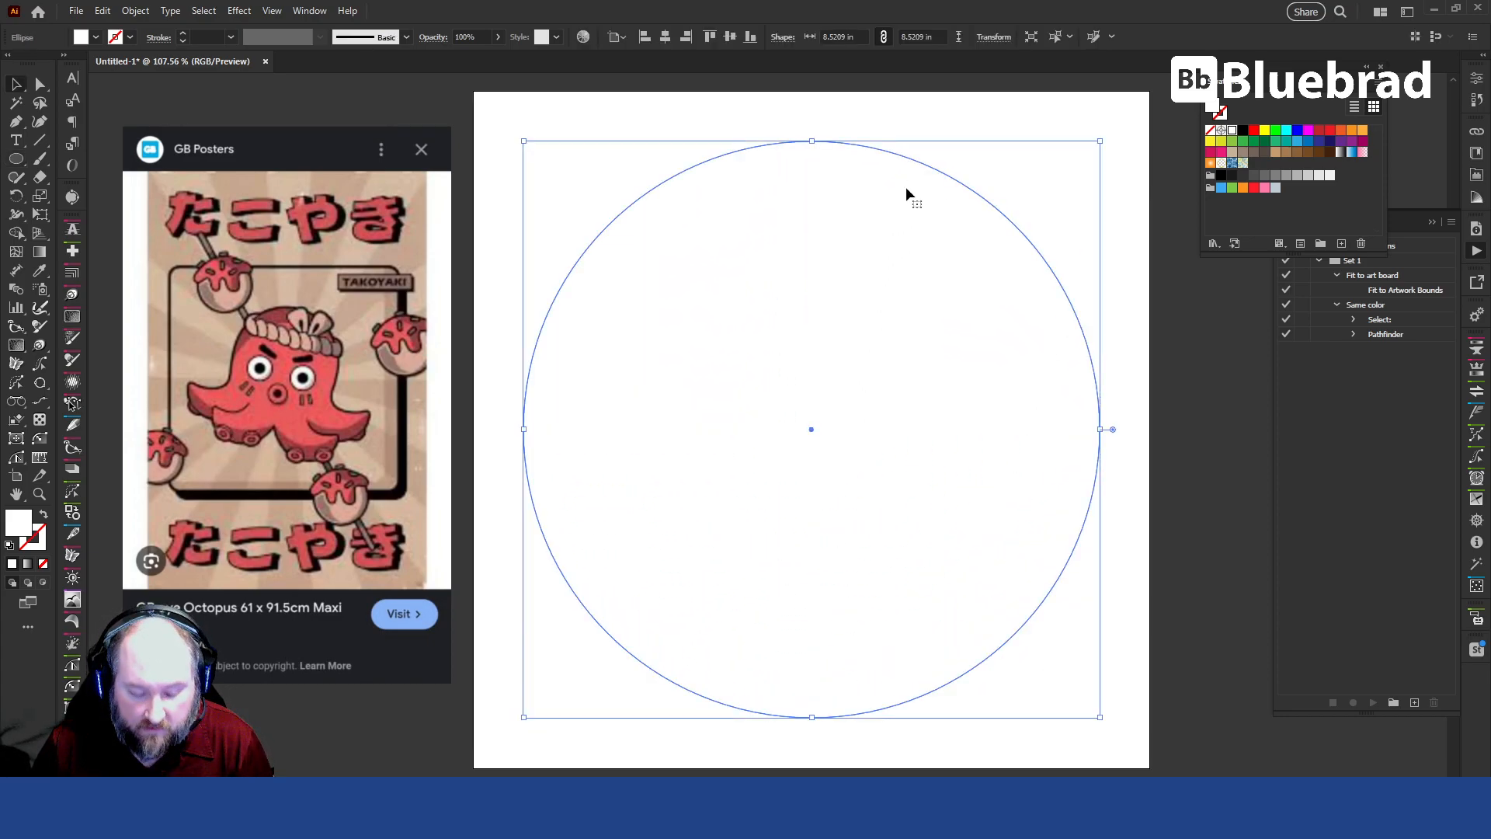
key(backslash)
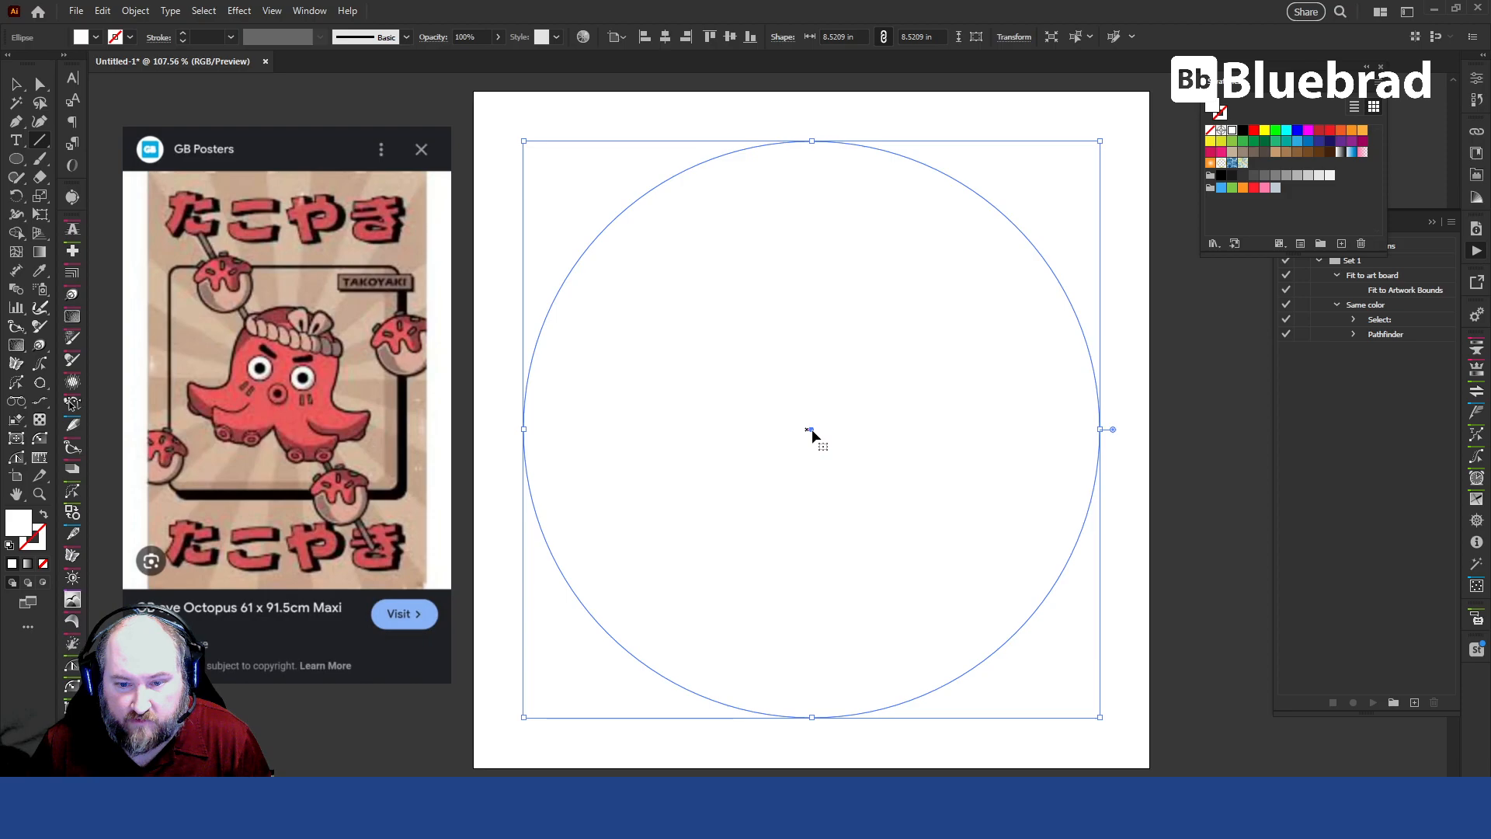
drag(812, 429, 820, 200)
key(ctrl+z)
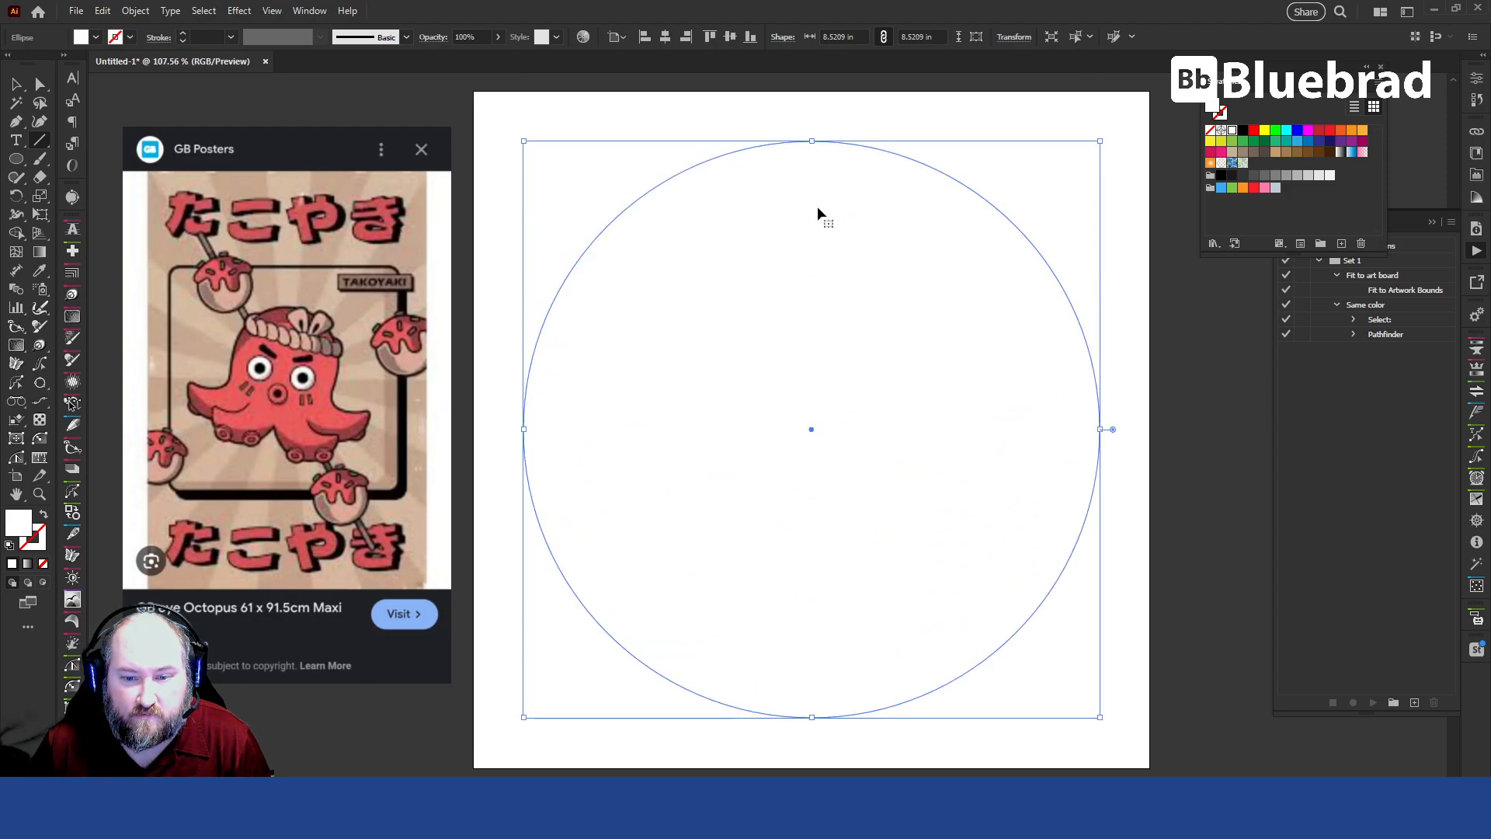
- Draw a vertical line about 8.52 in long through the circle's center, spanning its full diameter
key(backslash)
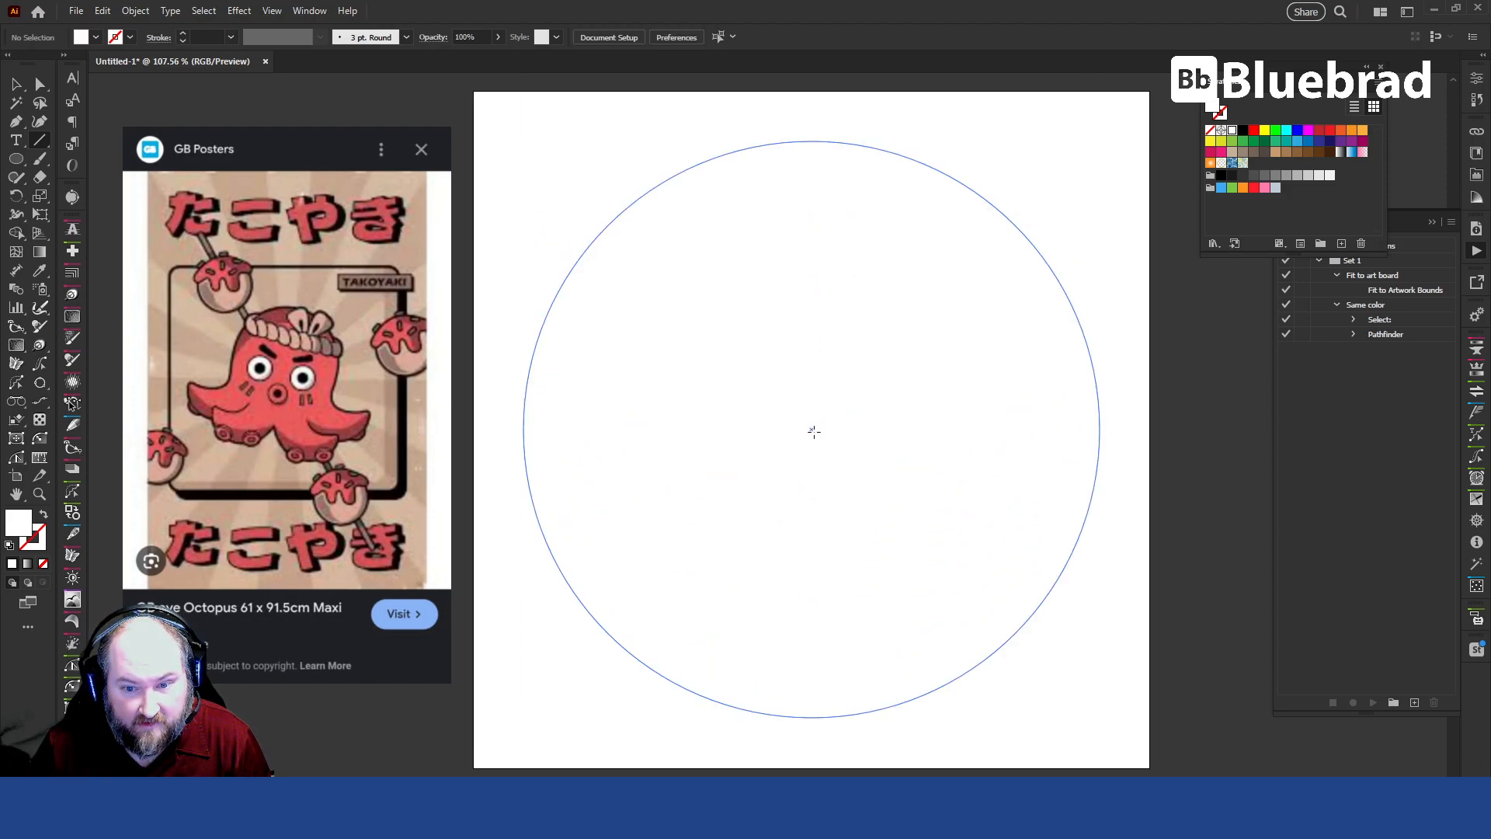
mouse_move(811, 430)
mouse_down()
mouse_move(797, 176)
mouse_move(811, 142)
mouse_up()
key(v)
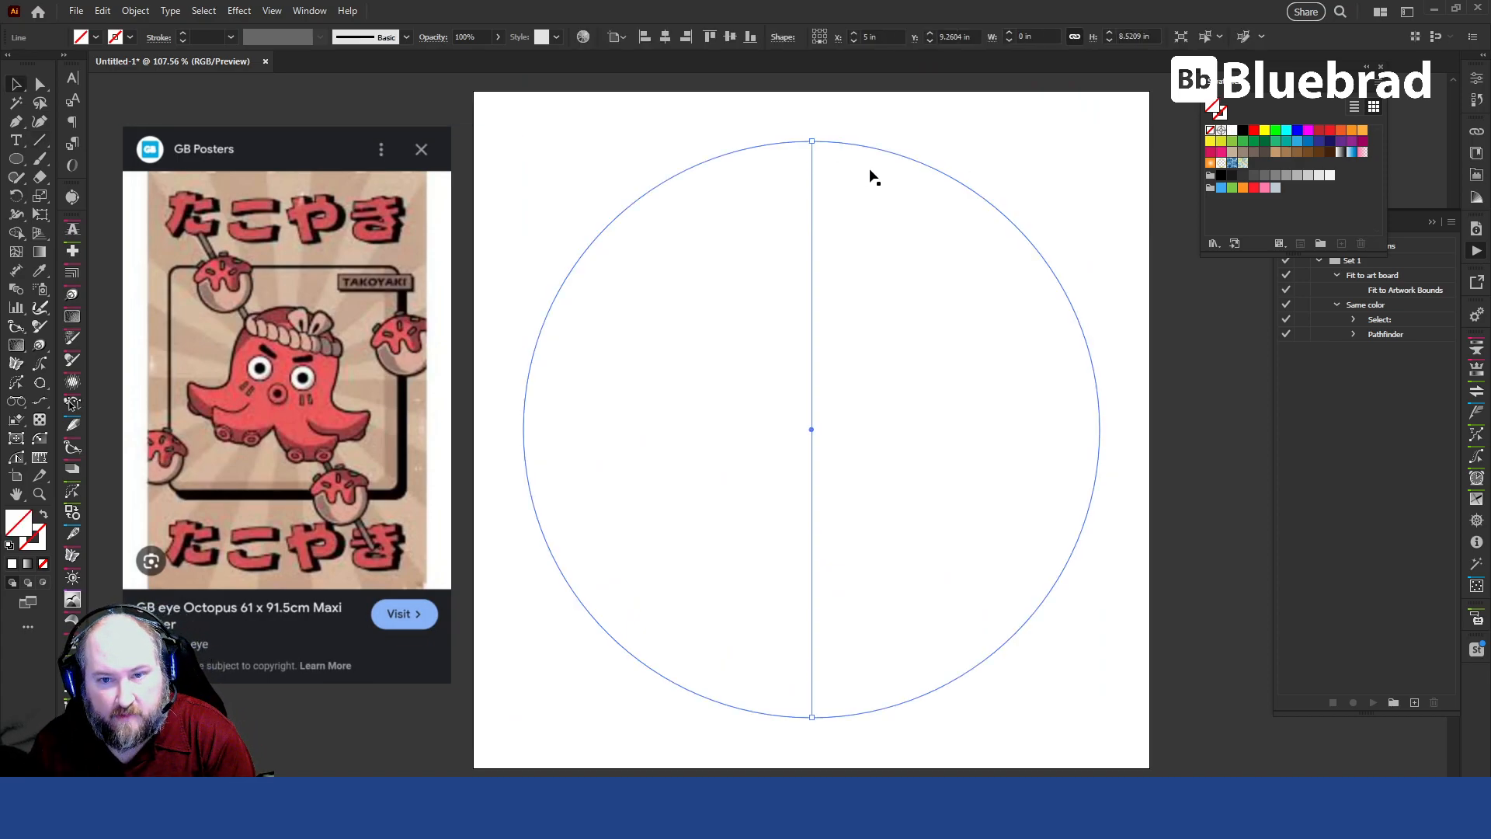
key(Return)
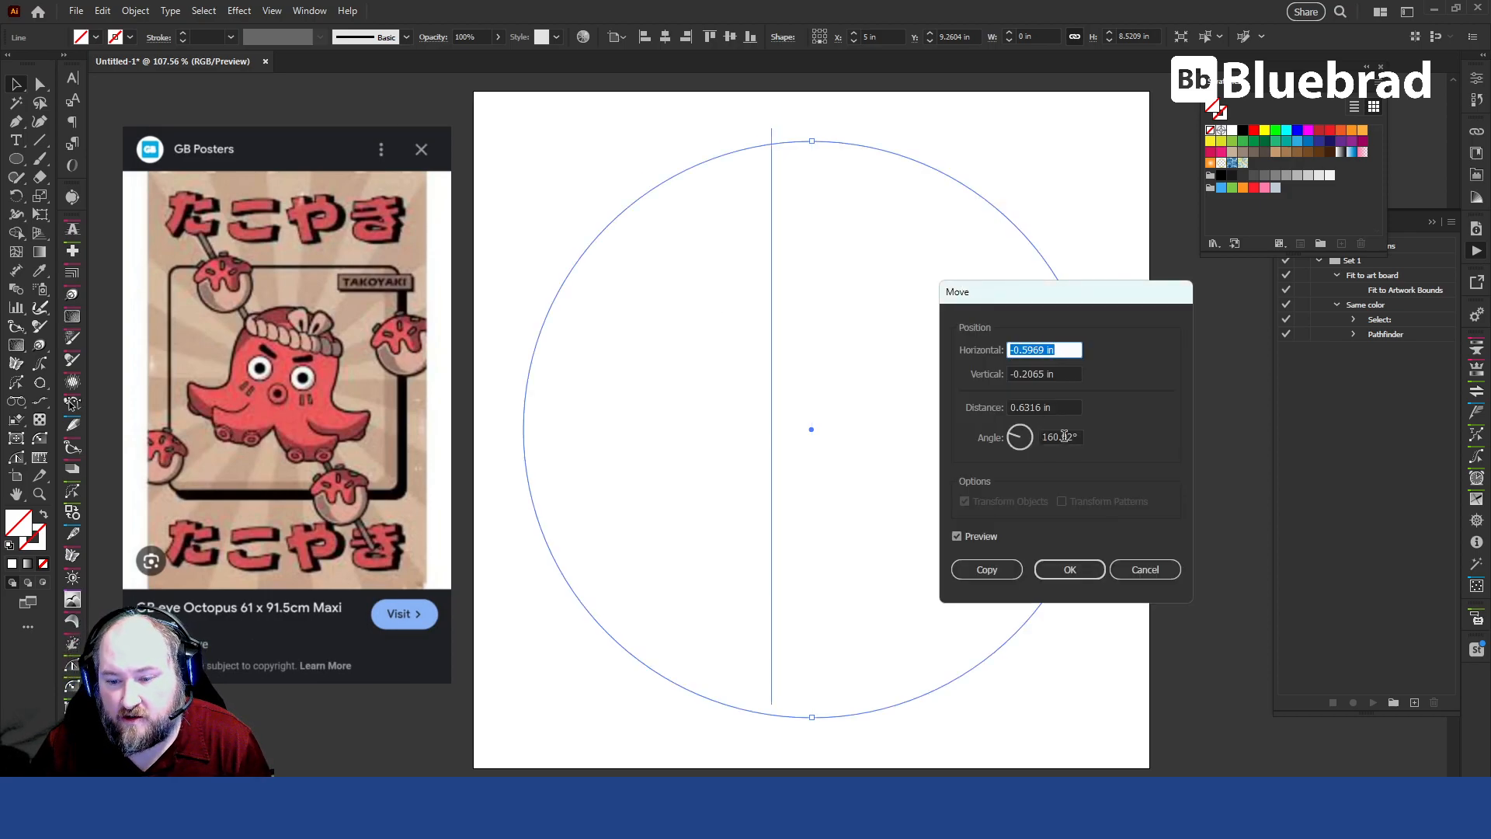
click(1157, 571)
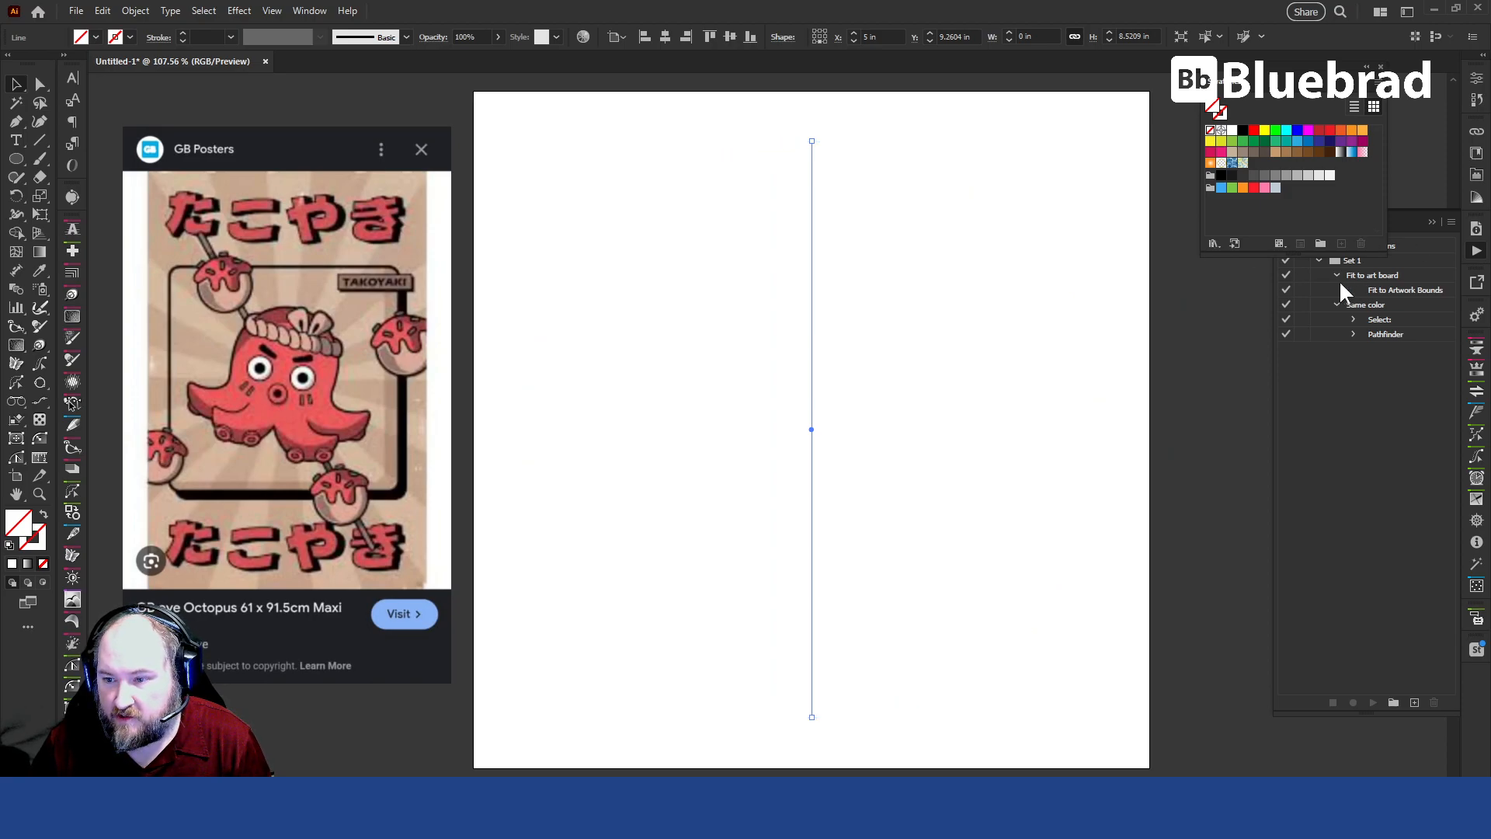
- Give the vertical line a black stroke with a weight of 3 pt
drag(1238, 87, 1135, 139)
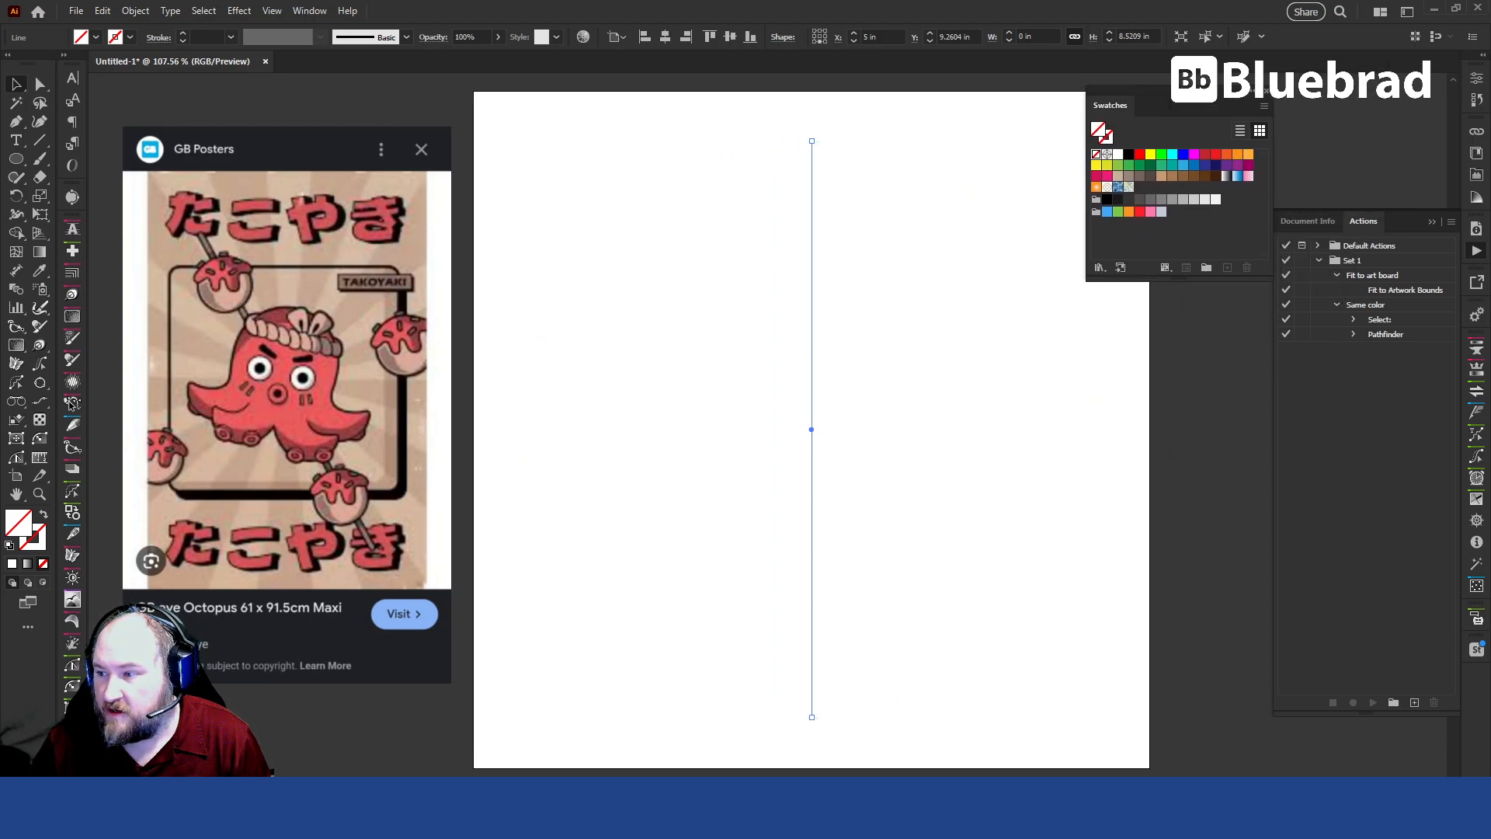
drag(1118, 412, 1118, 276)
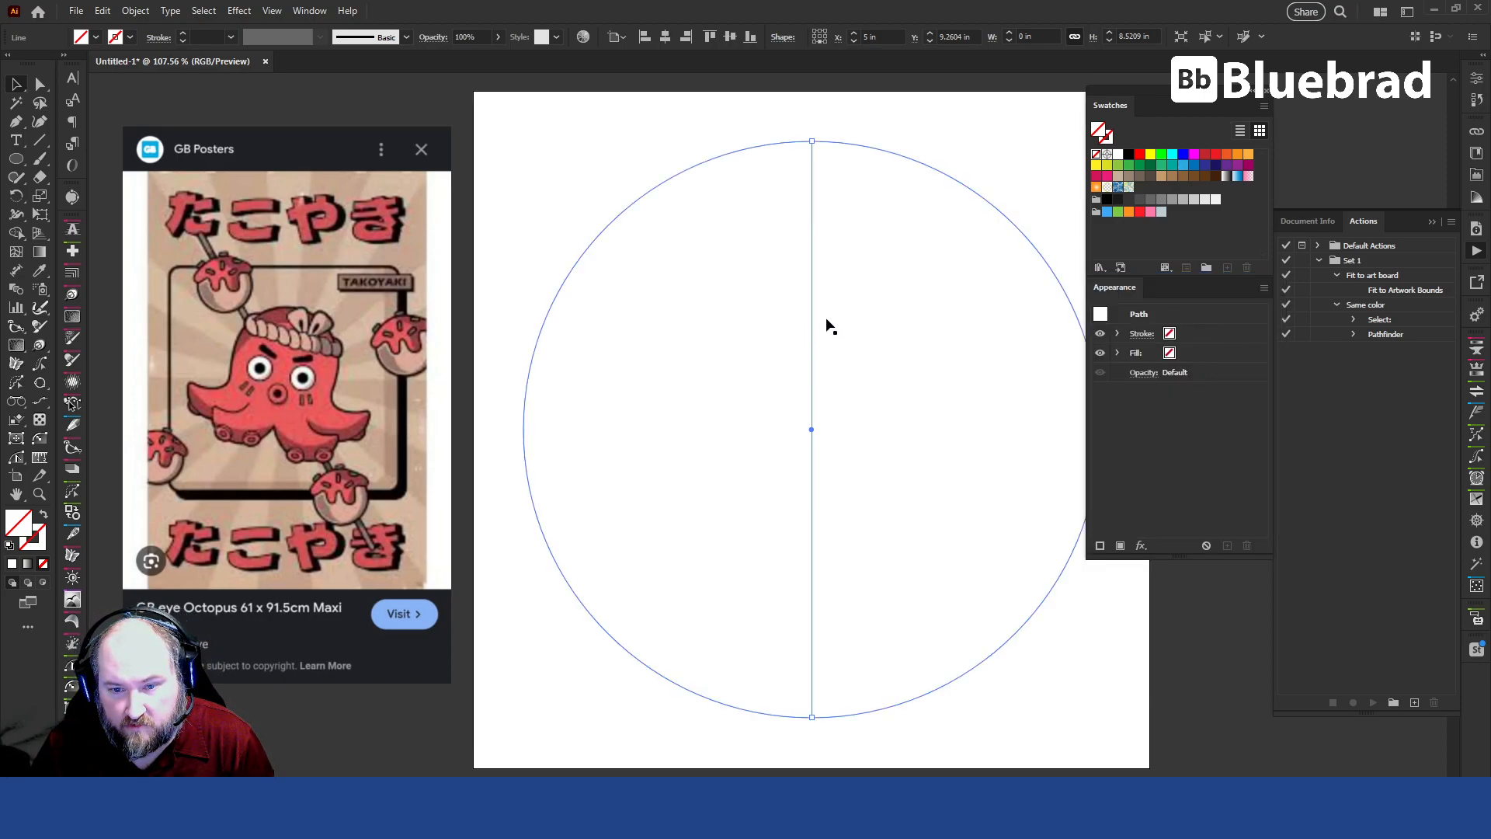
click(1223, 335)
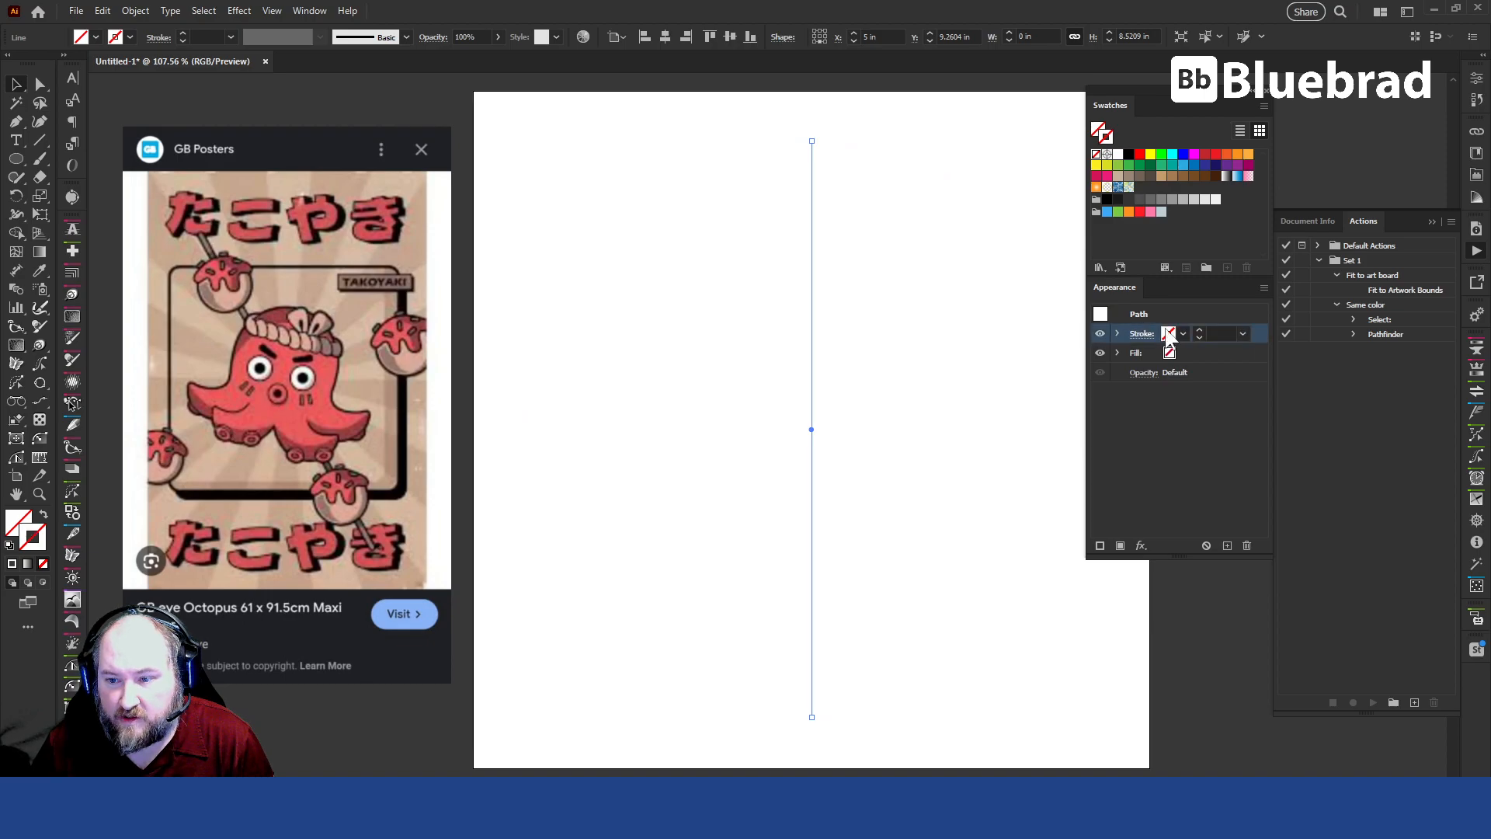
click(1169, 333)
click(1057, 361)
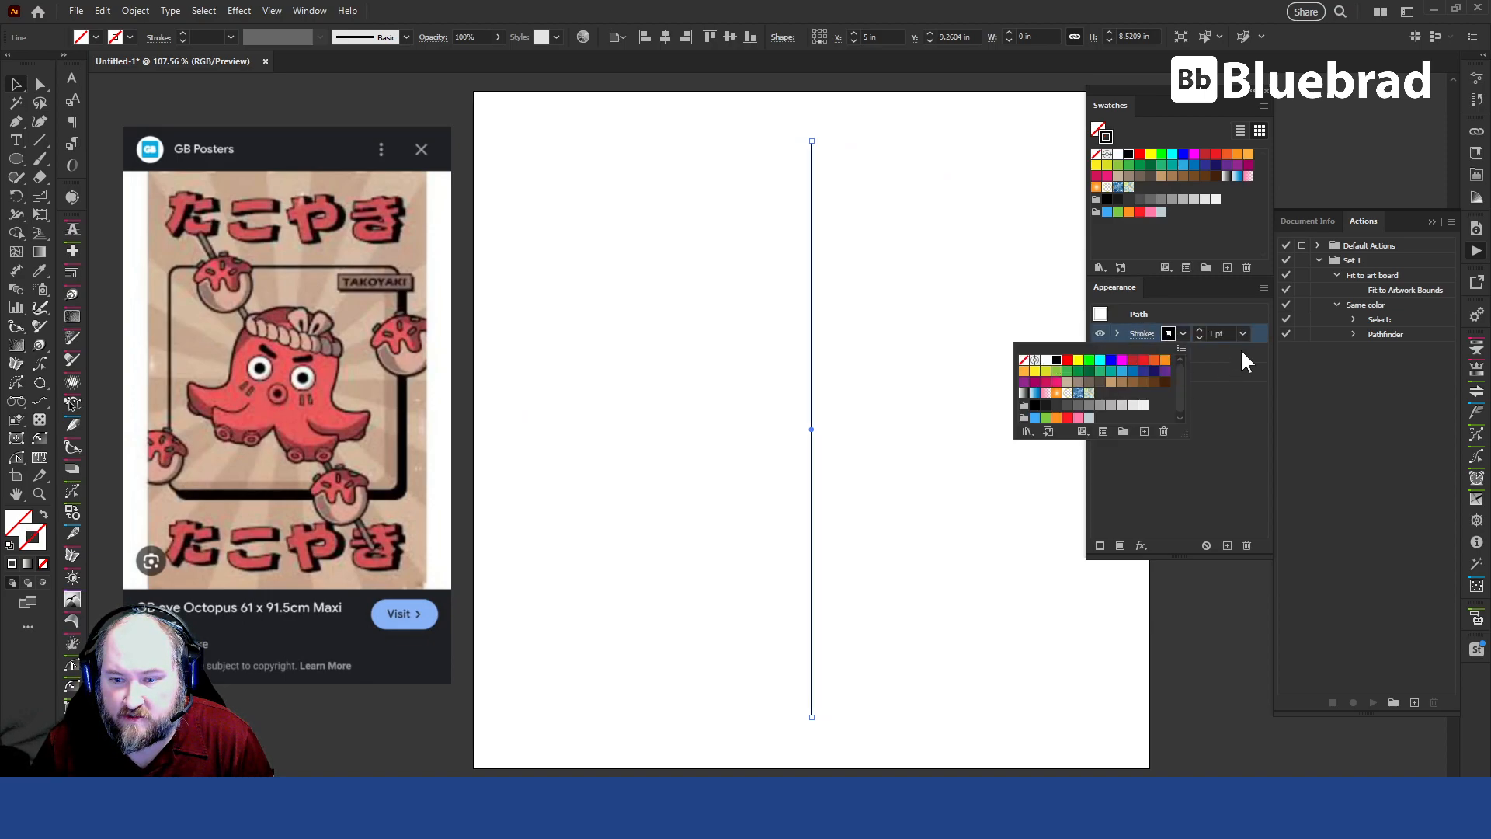
click(1223, 333)
text(3)
key(Return)
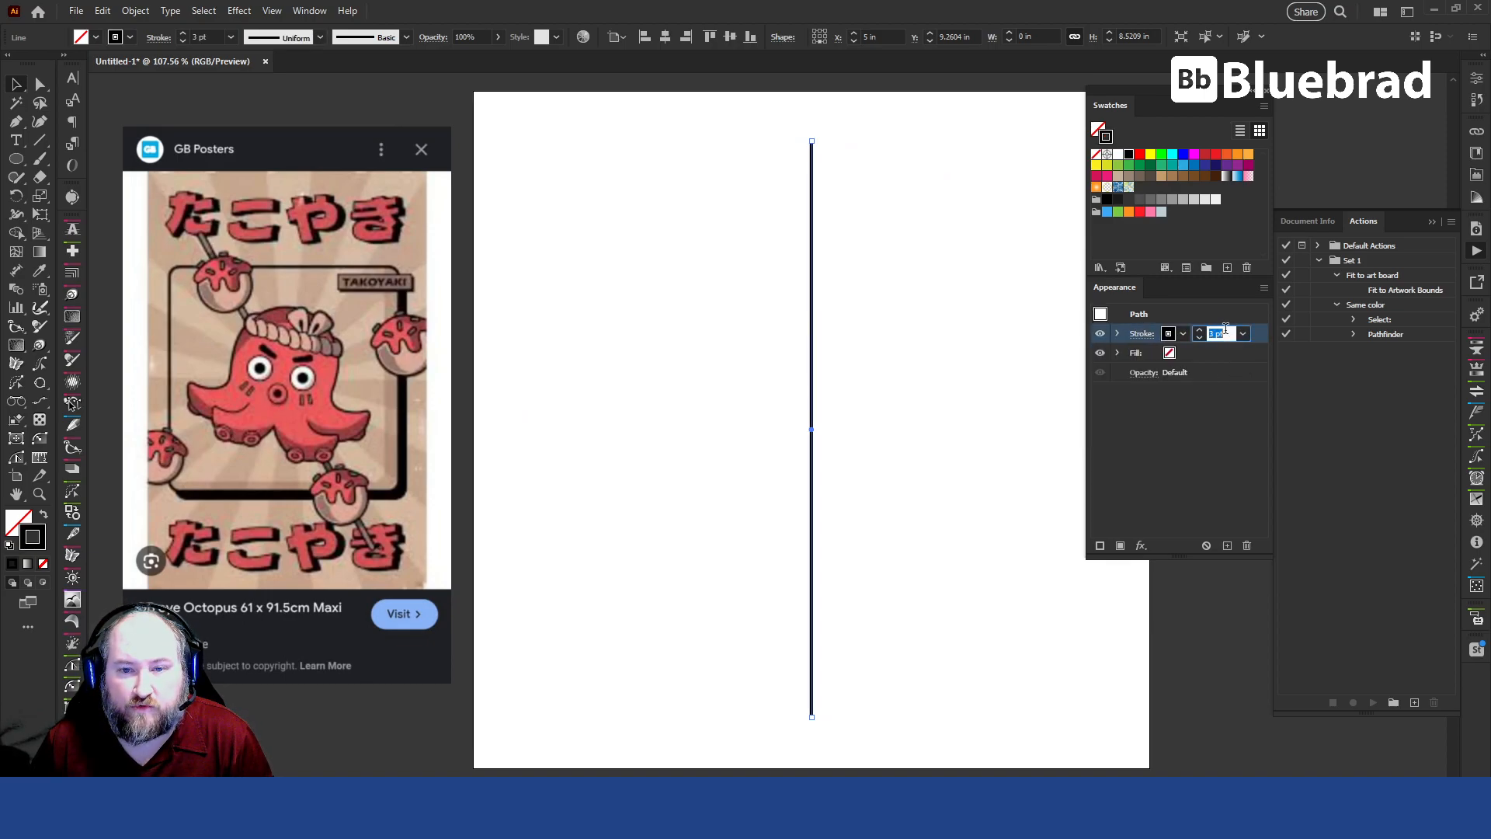
- Give the circle a black outline with a stroke weight of 5 pt
click(941, 227)
click(1215, 333)
text(5)
key(Return)
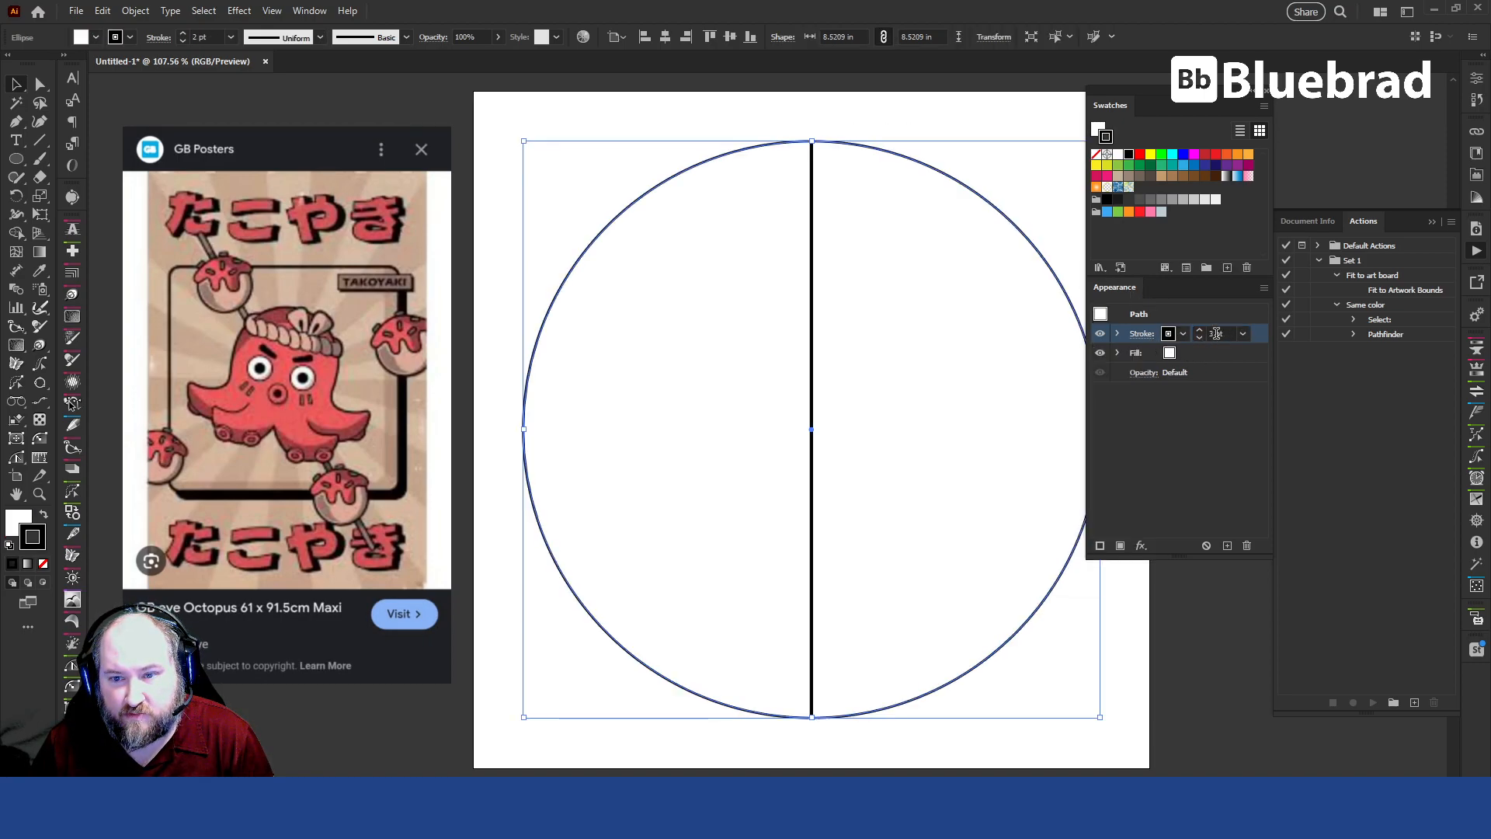
click(922, 120)
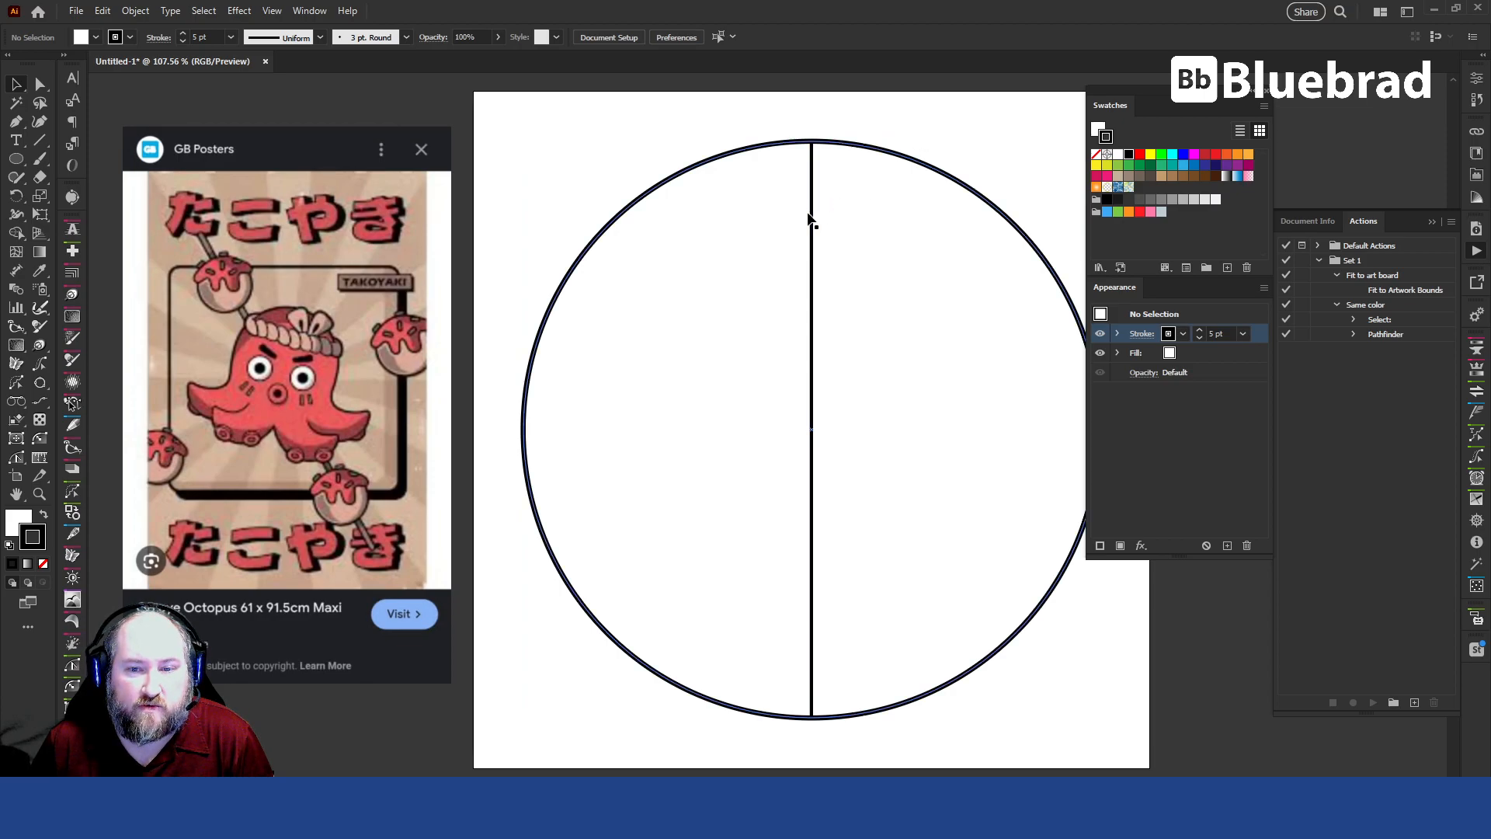
- Start a live Transform effect on the vertical line with a rotation angle of 12°
click(821, 157)
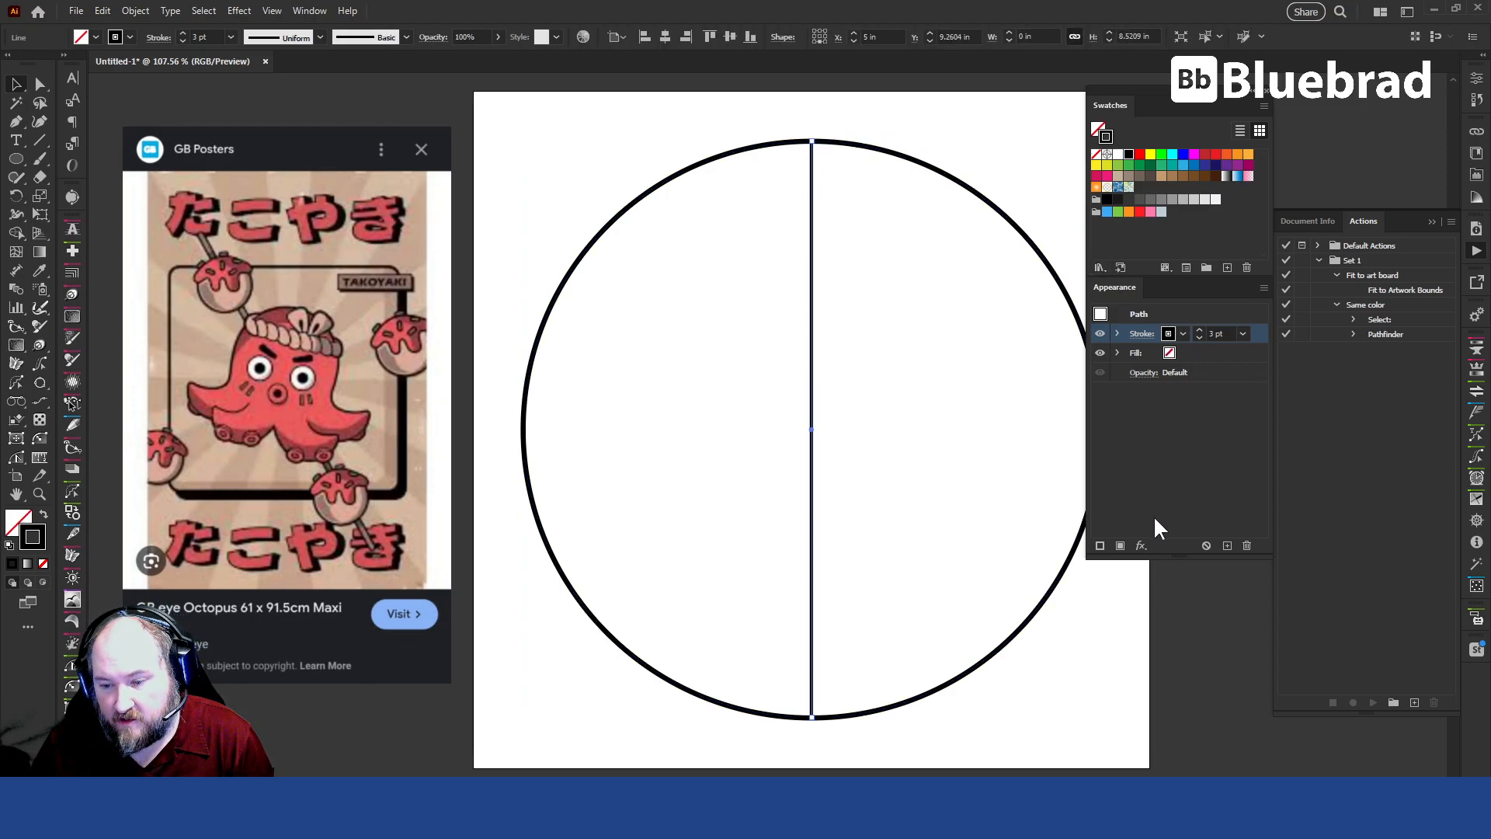
click(1219, 393)
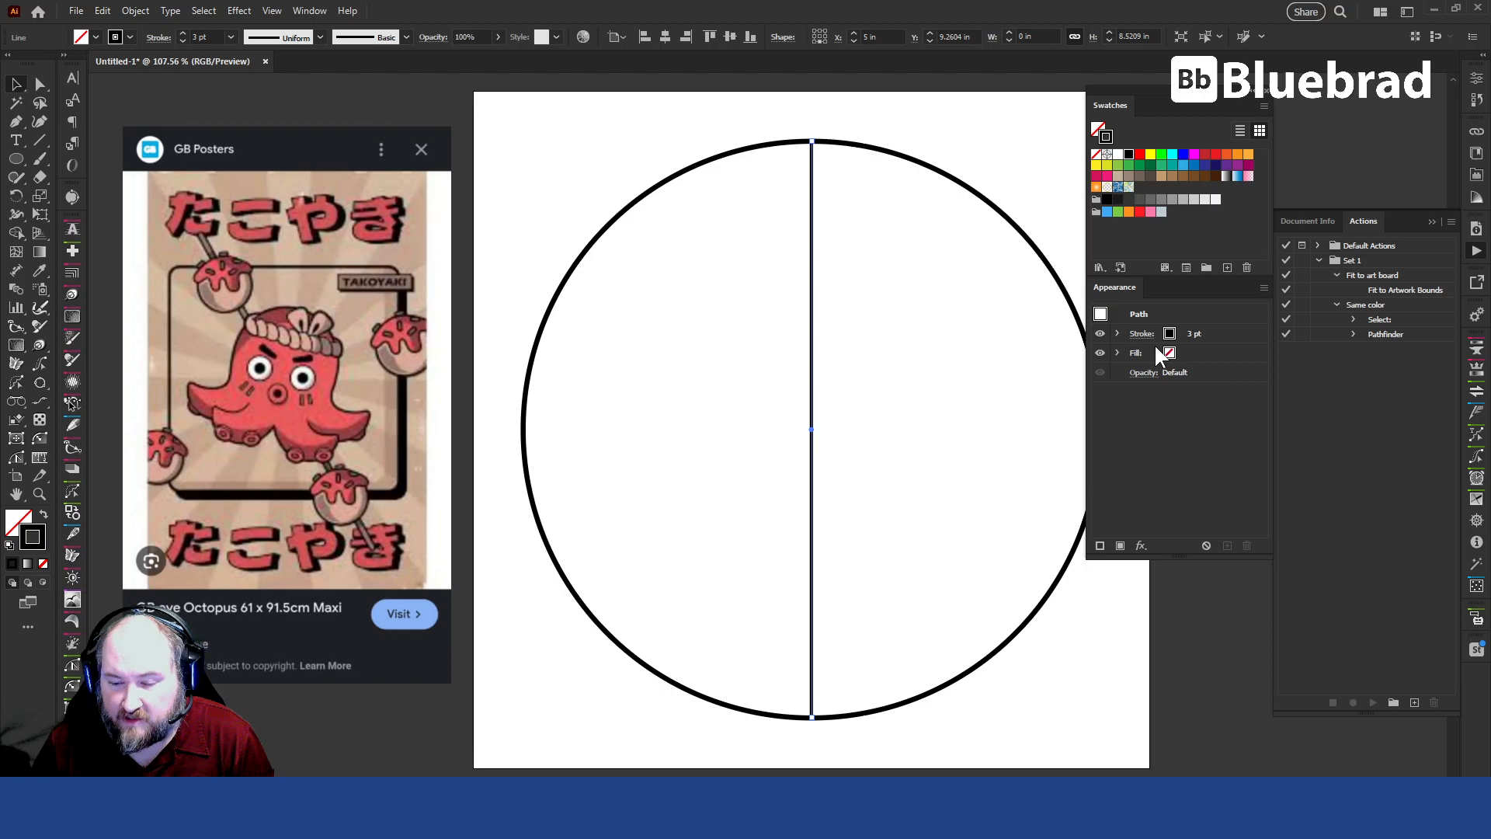
click(1141, 546)
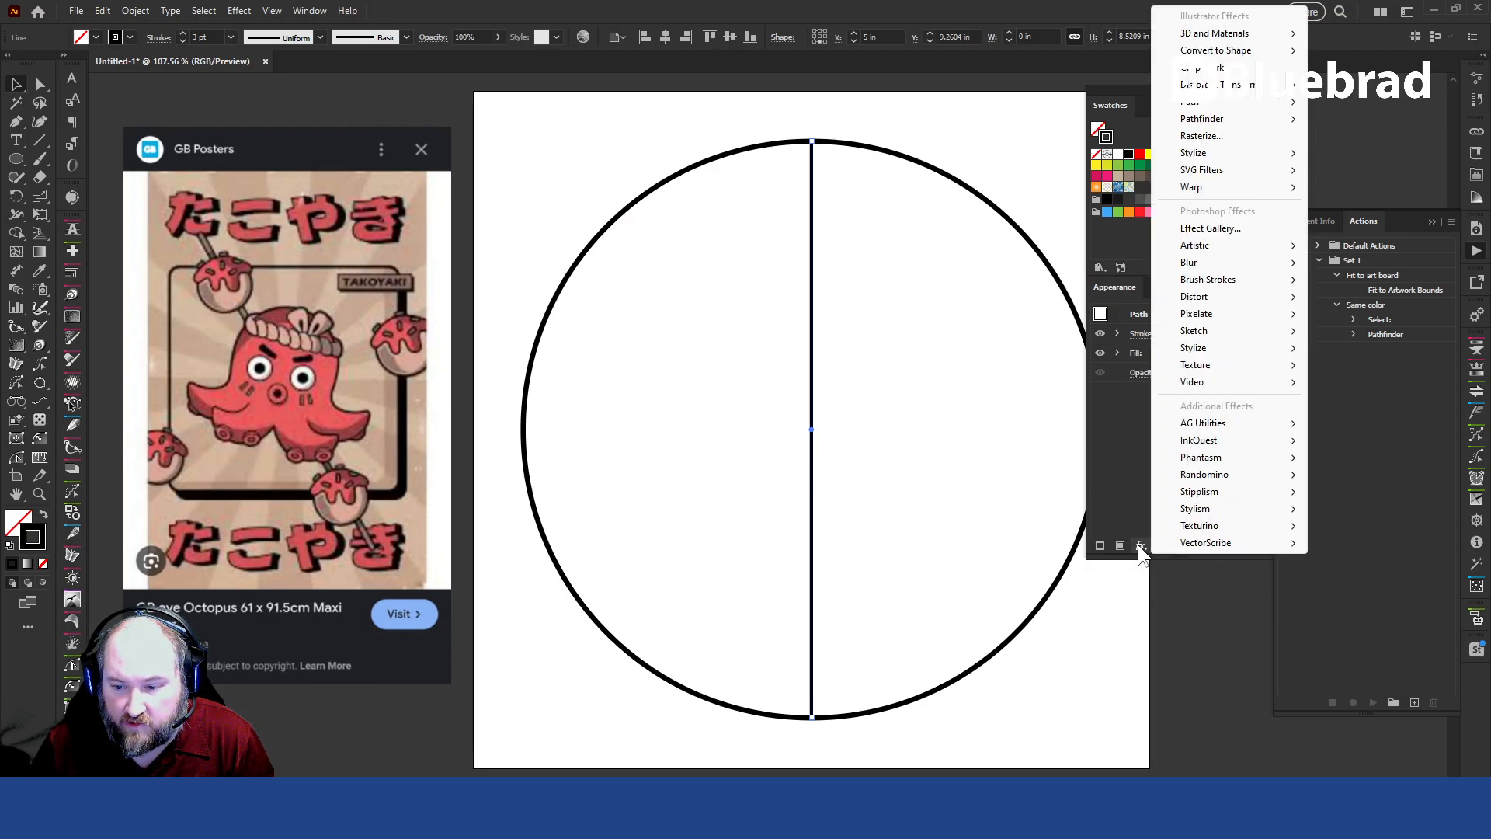
mouse_move(1246, 92)
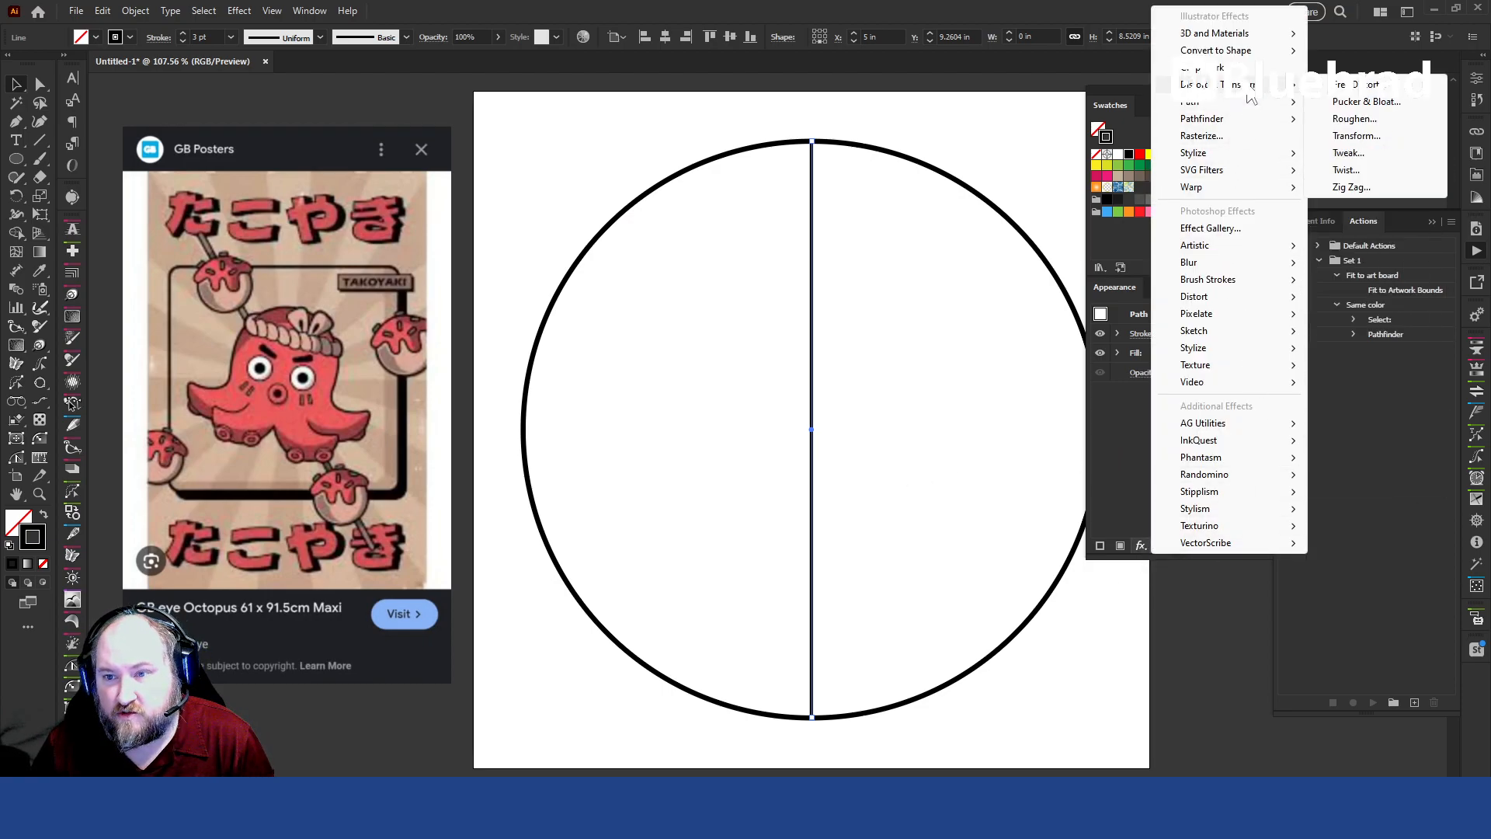
click(1355, 136)
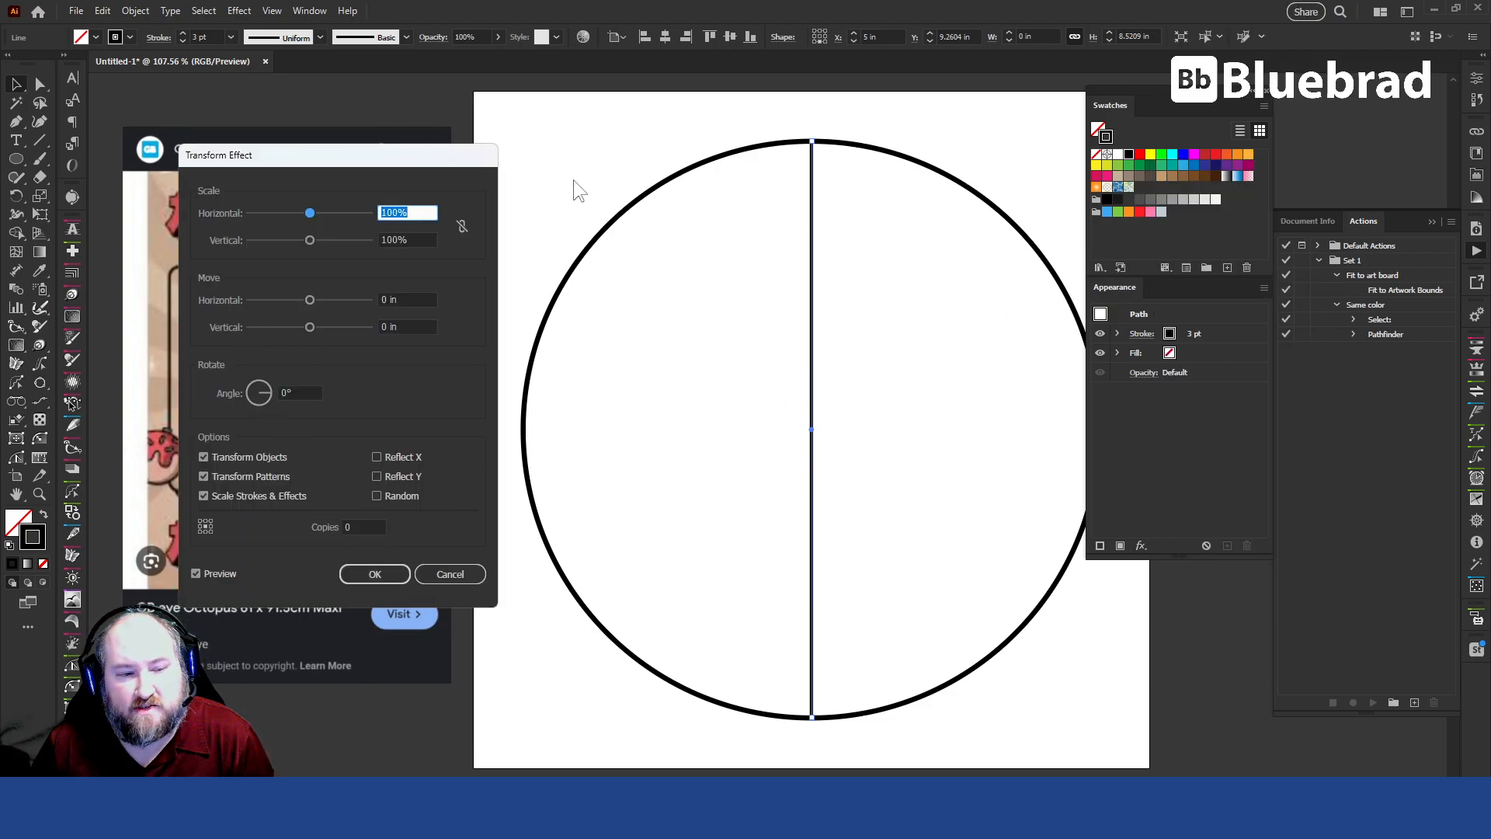
drag(326, 152, 486, 242)
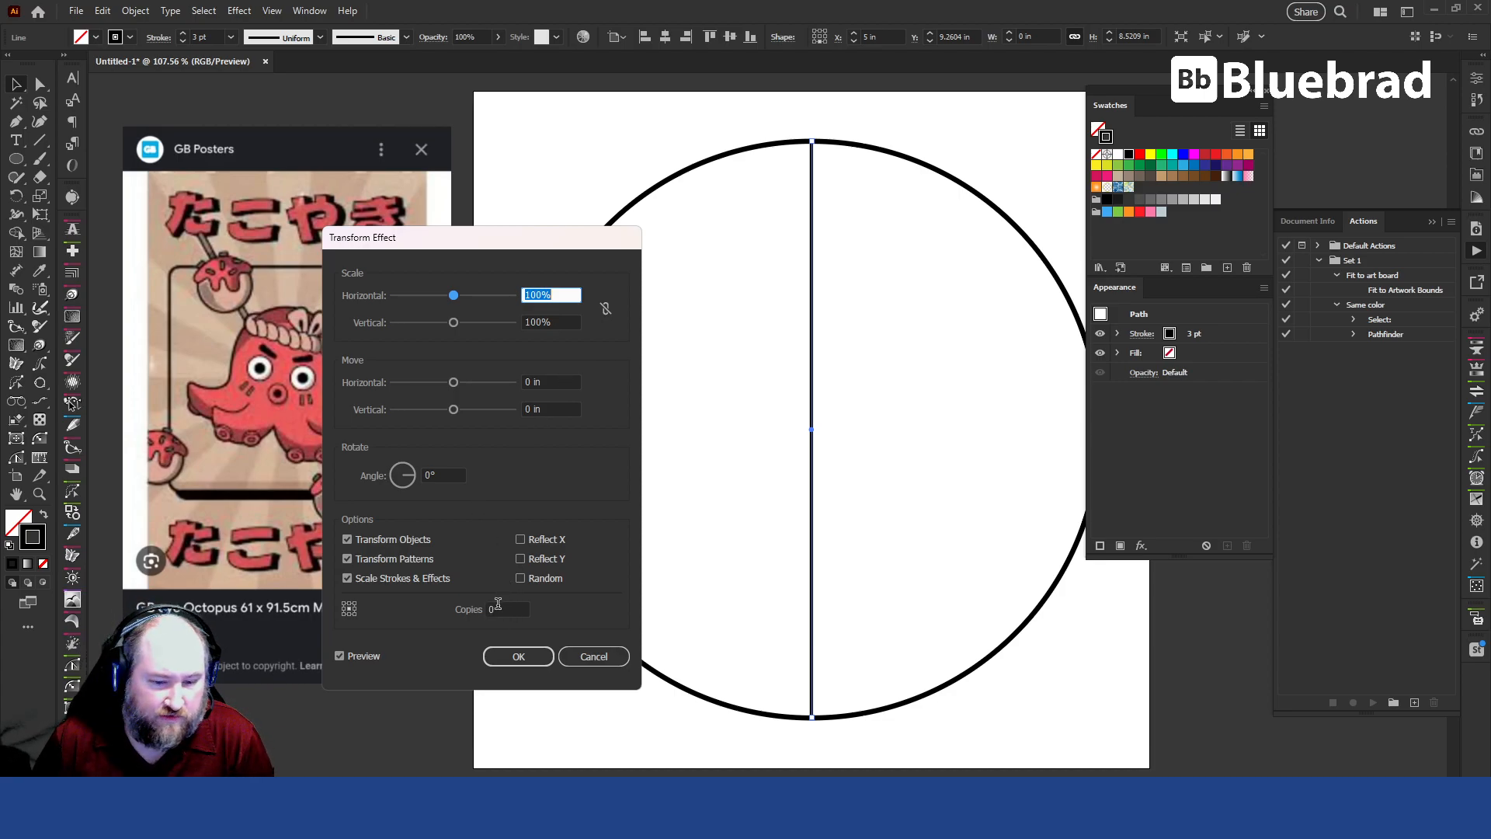
click(427, 471)
text(12)
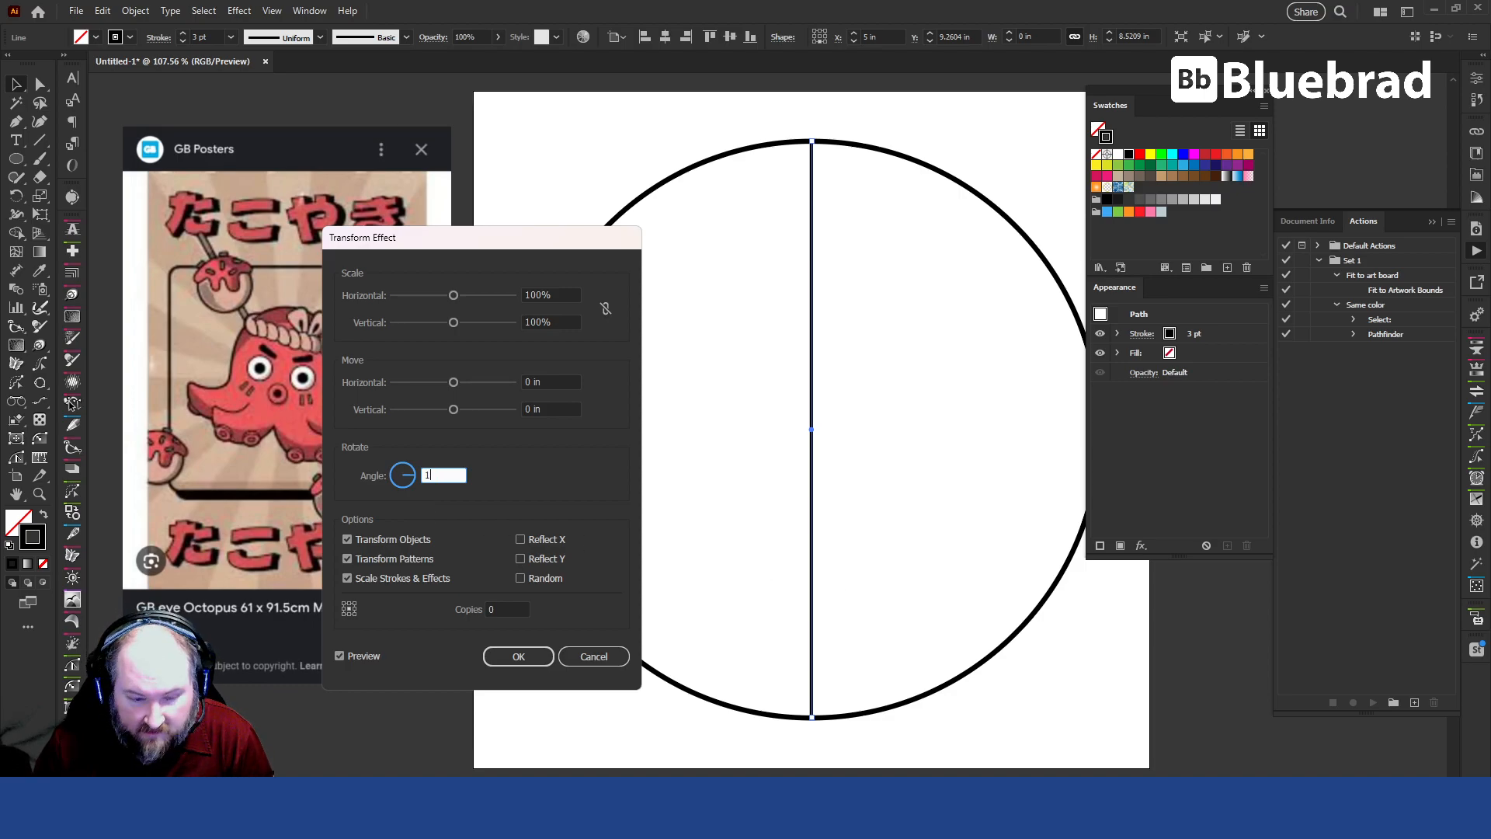
- Raise the Transform effect's number of copies to 14 to fill the circle with rays
click(508, 608)
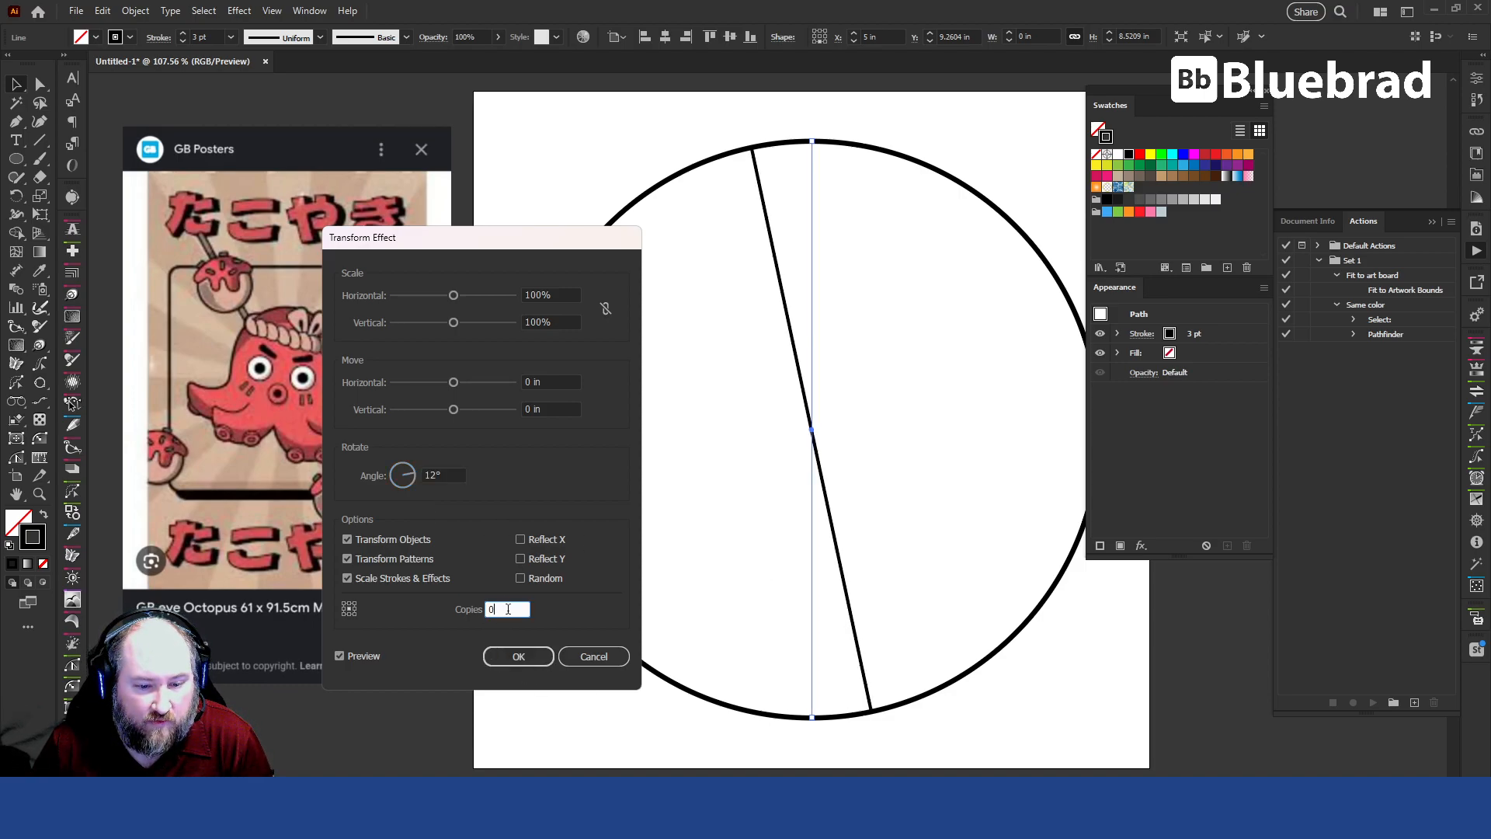
key(Up)
key(Up)
key(Up)
key(Up)
key(Up)
key(Up)
key(Up)
key(Up)
key(Up)
key(Up)
key(Up)
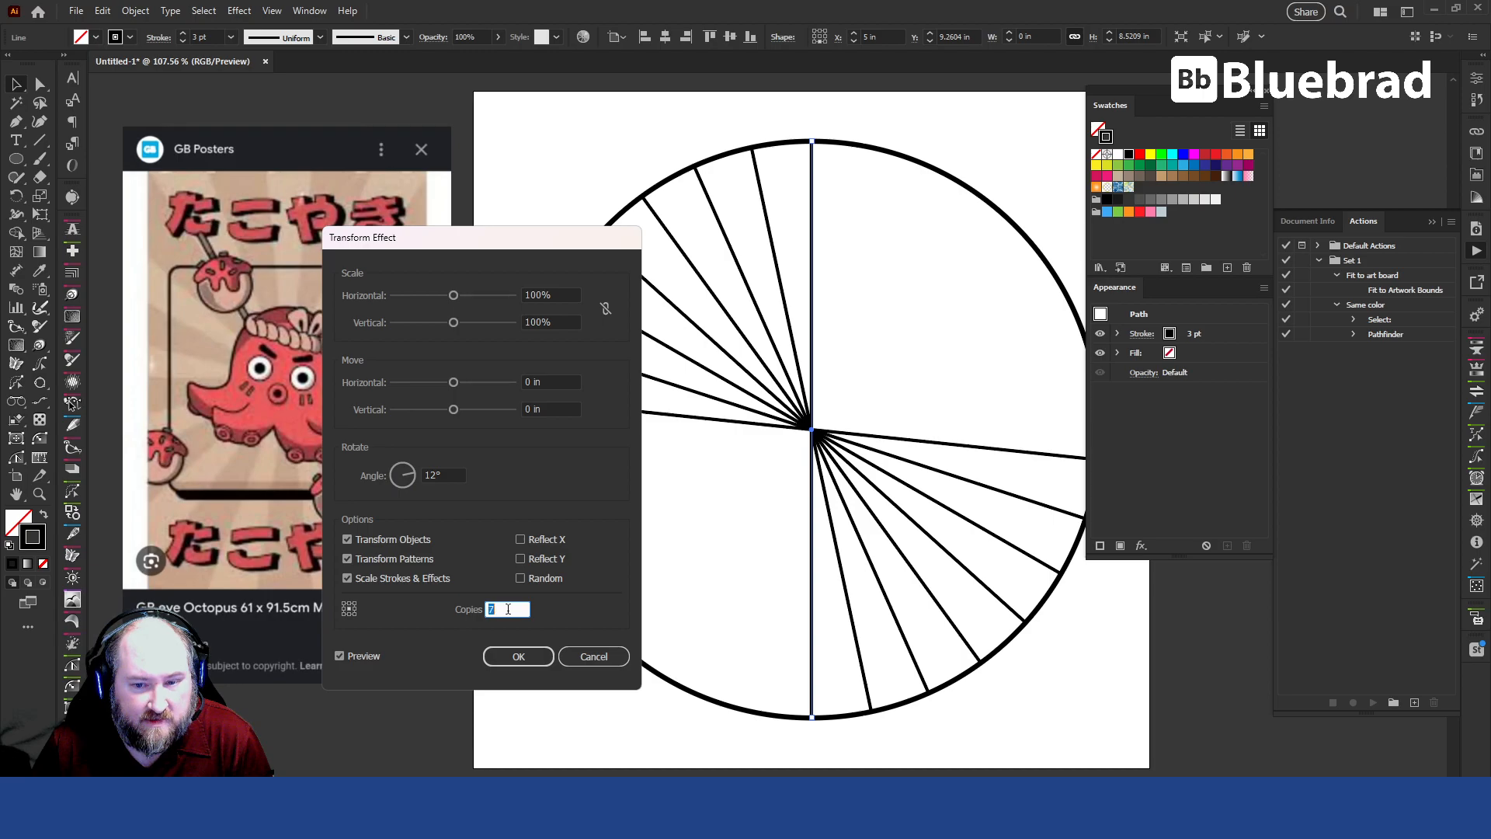
key(Up)
key(Up)
key(Up)
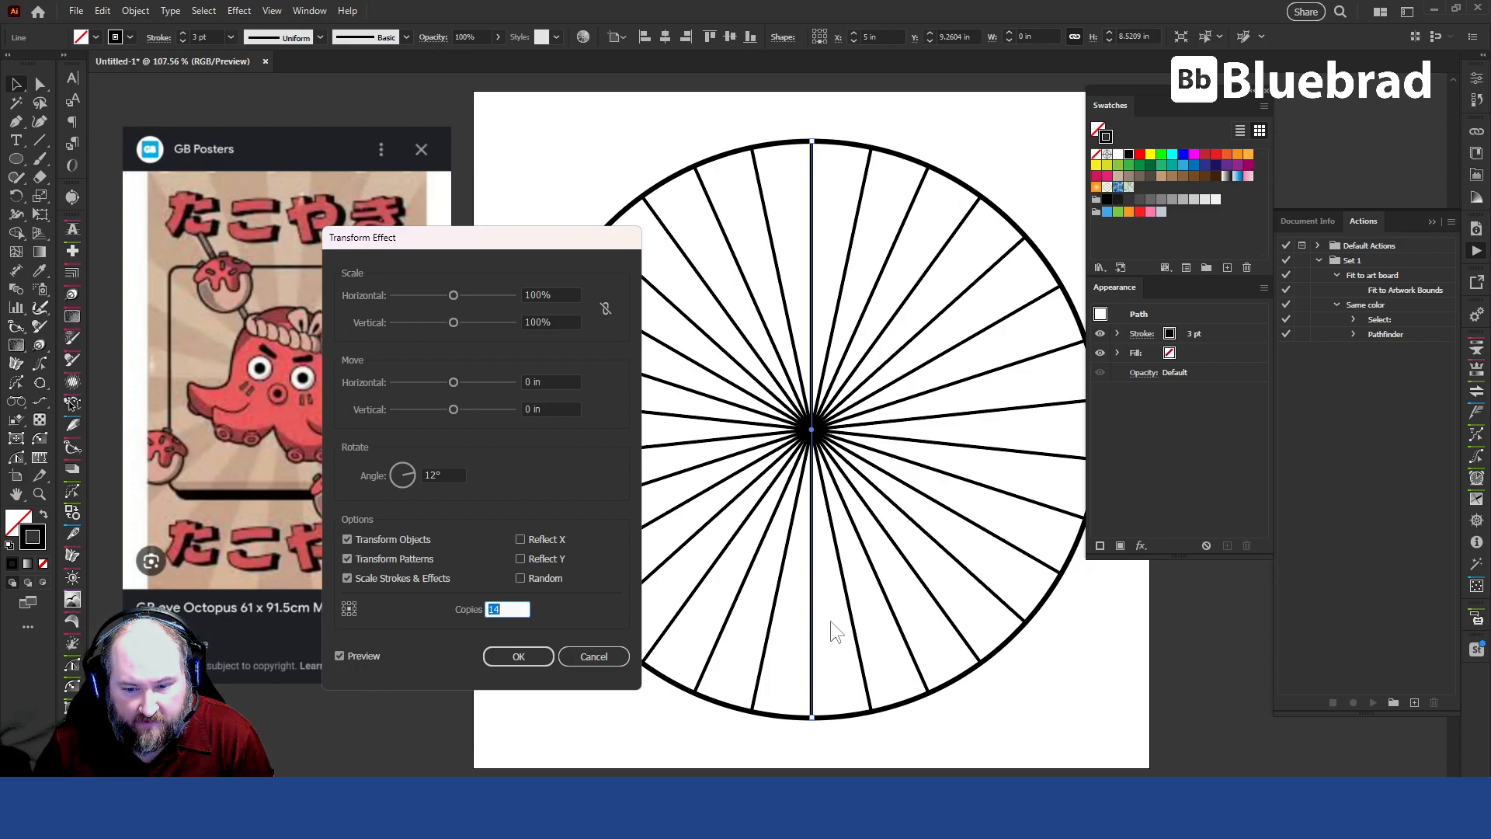
- Try a denser ray pattern with a 6° rotation angle and 29 copies
click(448, 474)
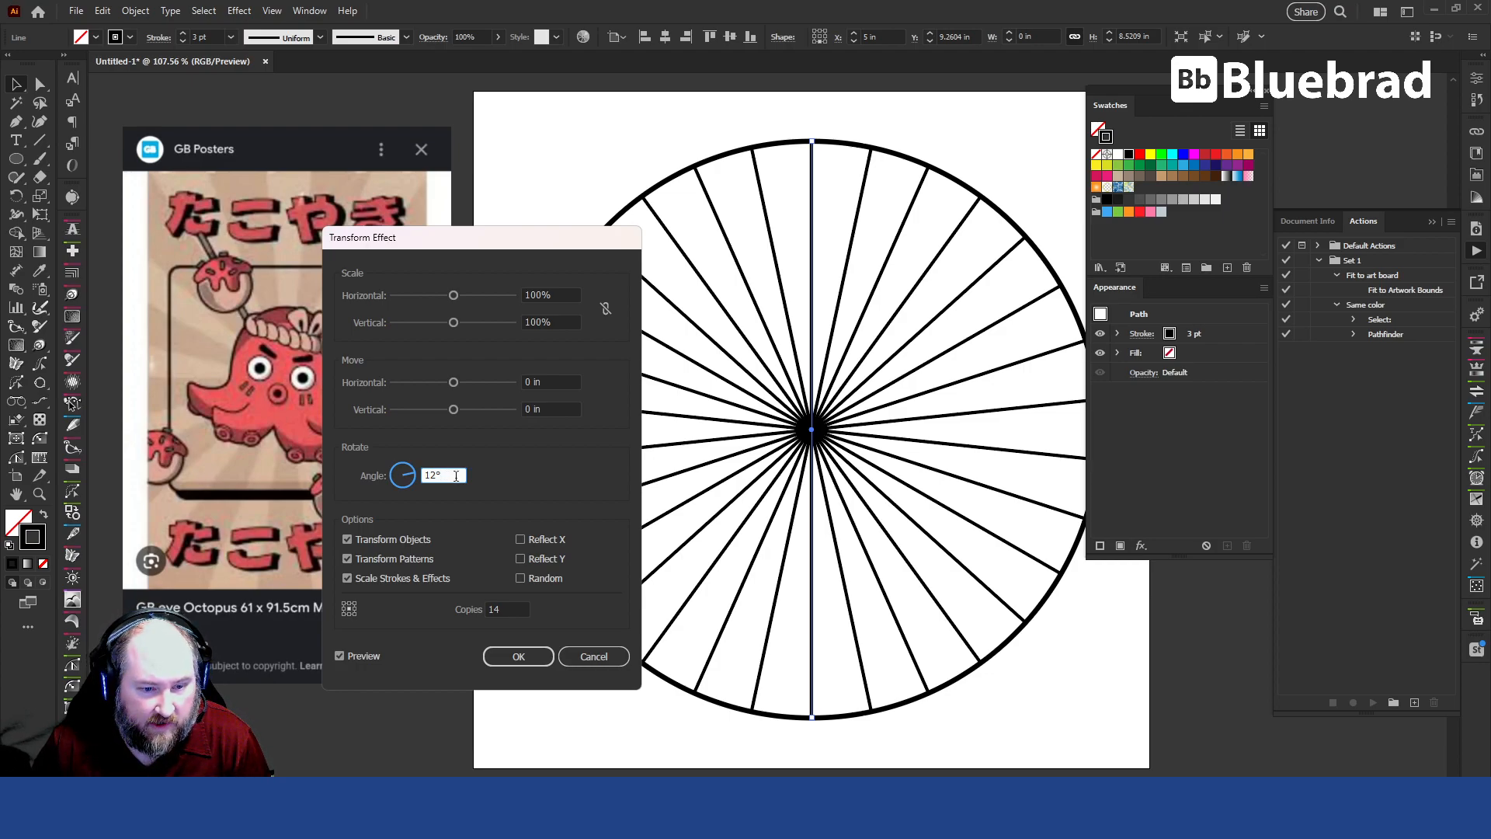
drag(438, 477, 409, 477)
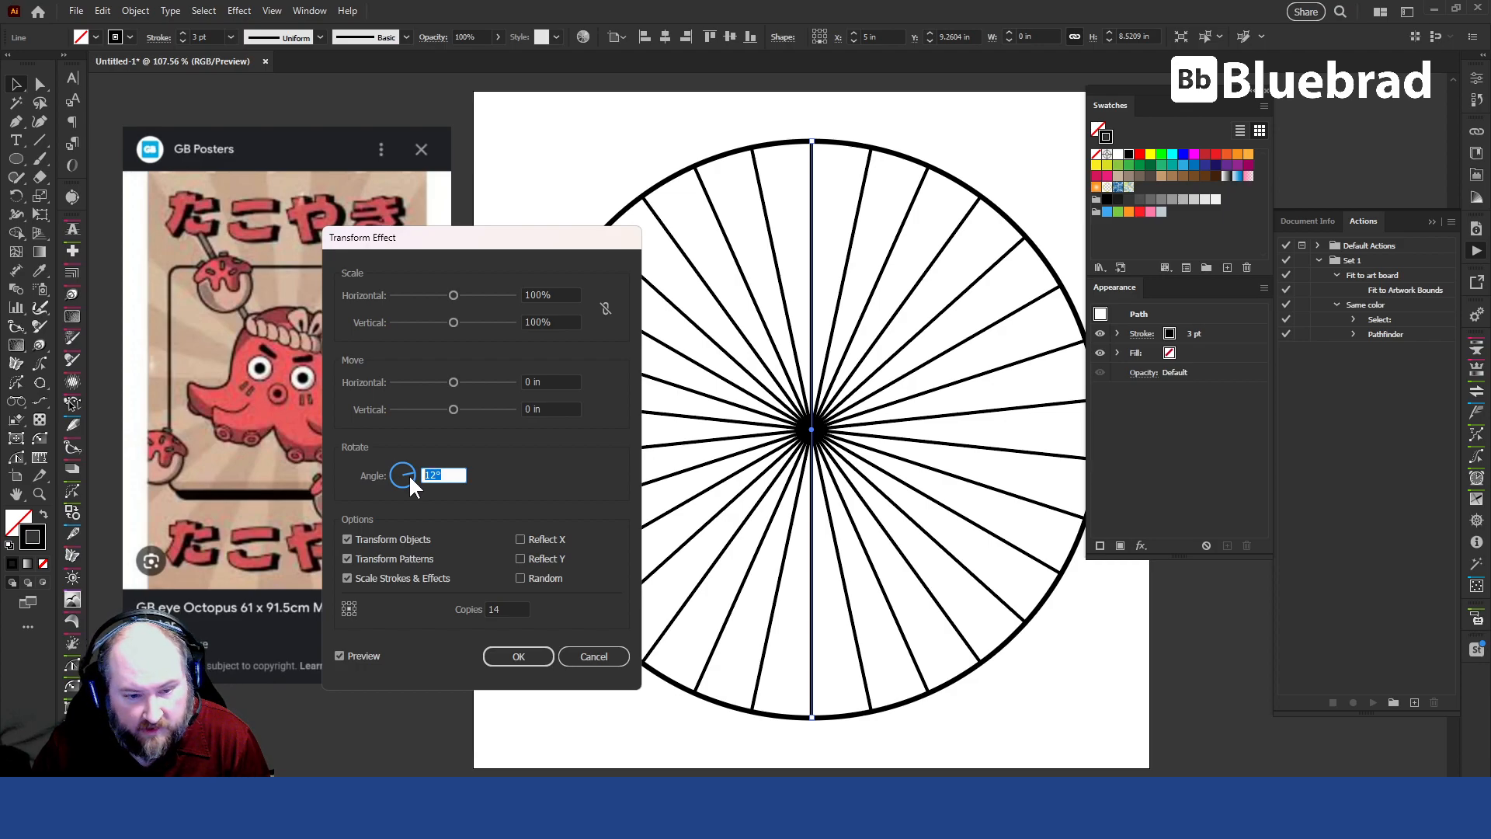
text(6)
key(Tab)
double_click(513, 612)
text(28)
key(Up)
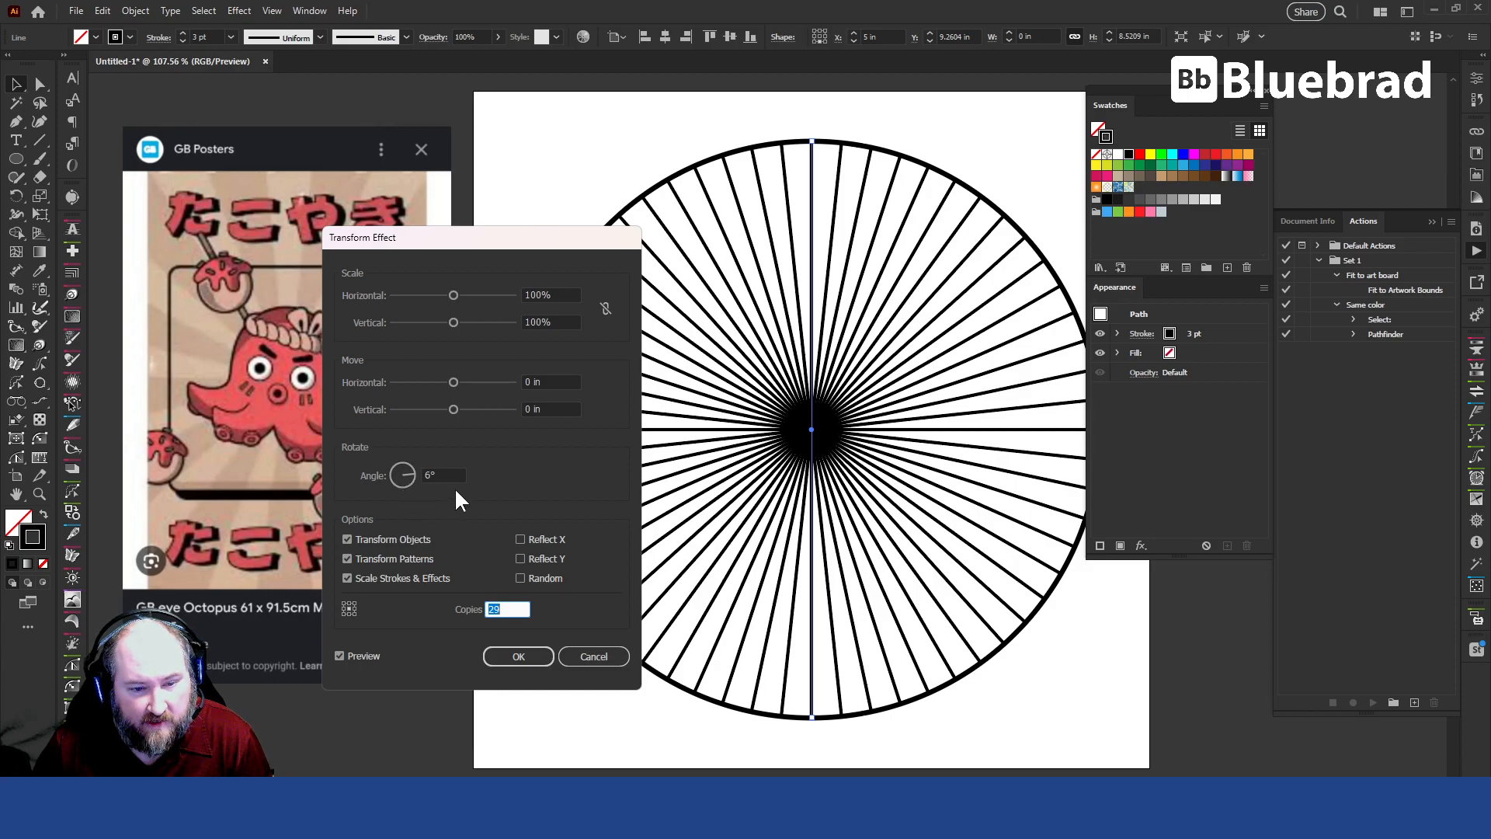
- Set the rotation angle to 12° and the copies to 14, and apply the Transform effect
drag(459, 472, 274, 449)
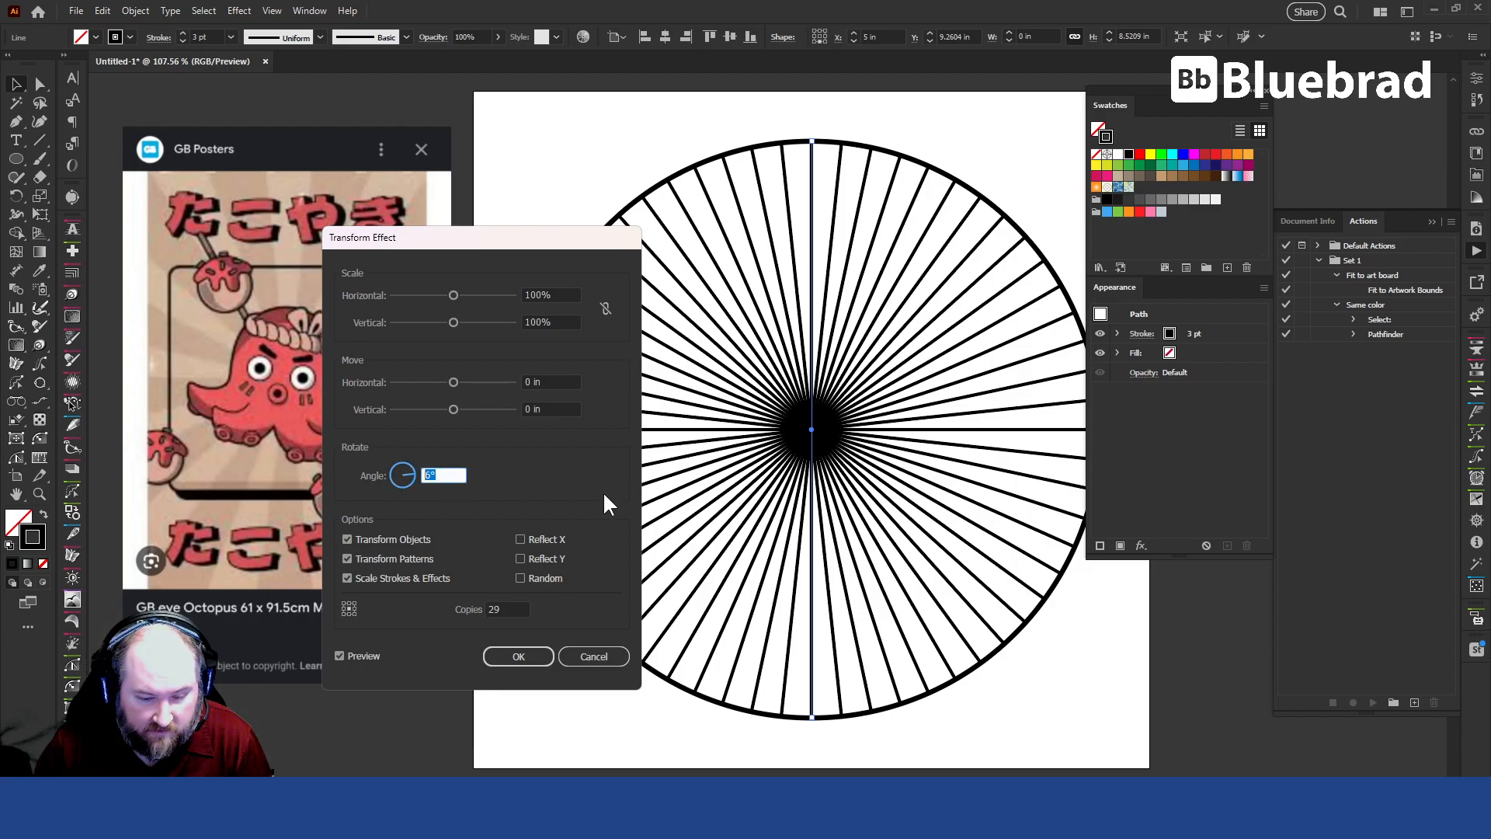
text(12)
key(Tab)
text(14)
key(Tab)
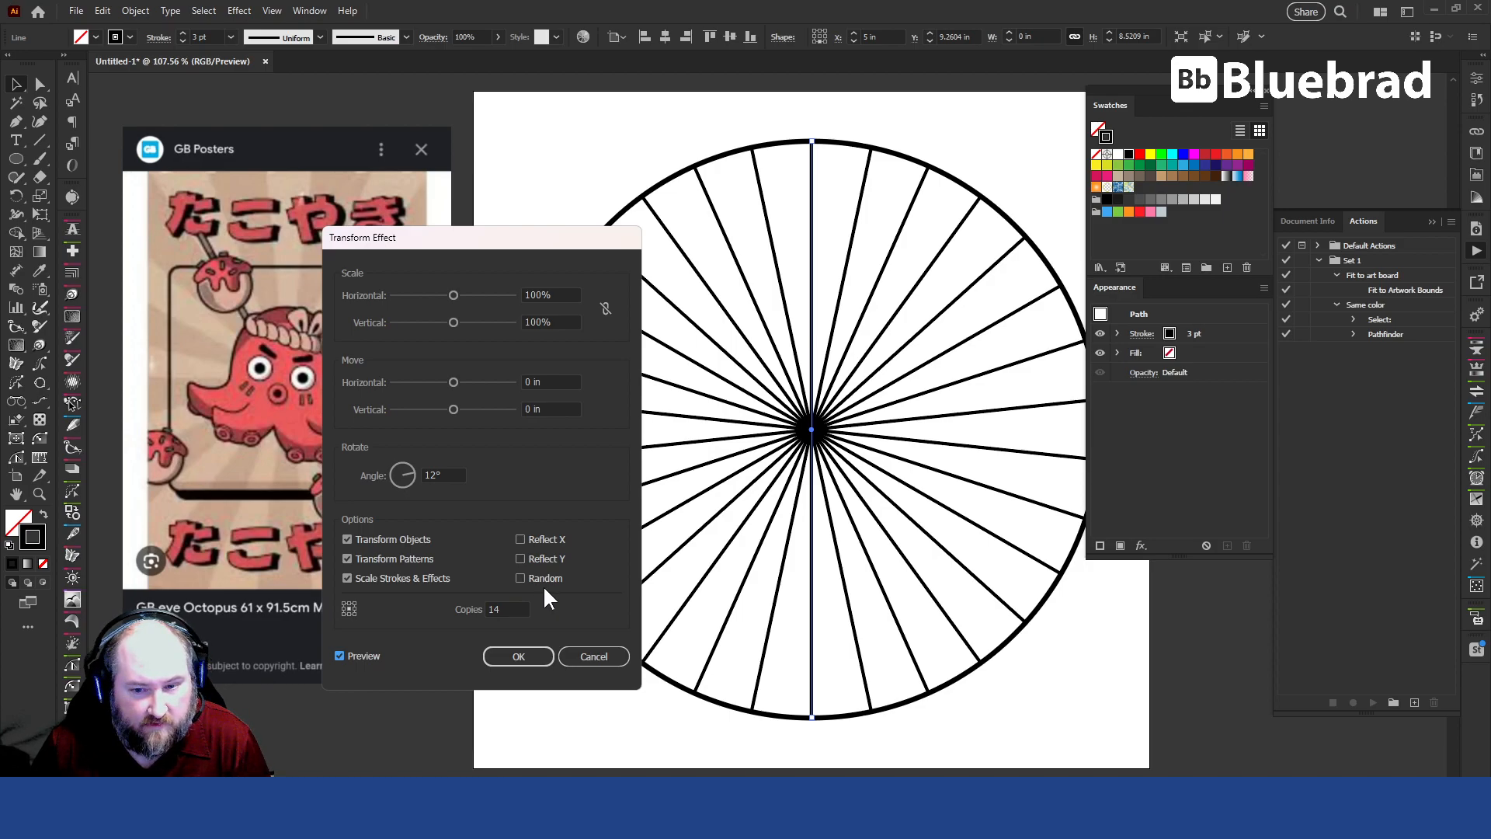
click(513, 657)
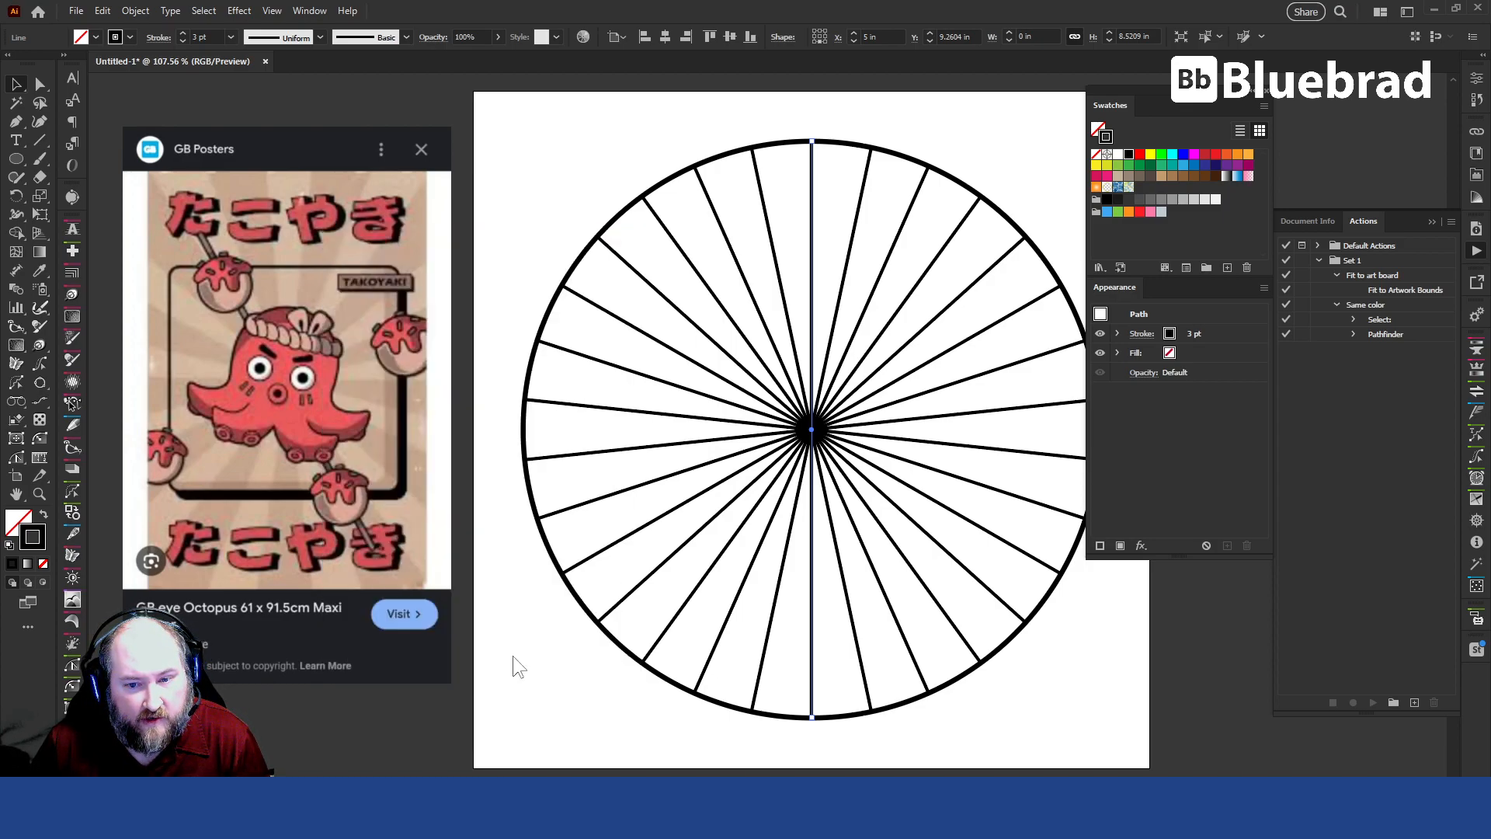
- Place a duplicate of the circle and its rays off the artboard, beyond its lower-right corner
click(584, 129)
drag(837, 231, 669, 238)
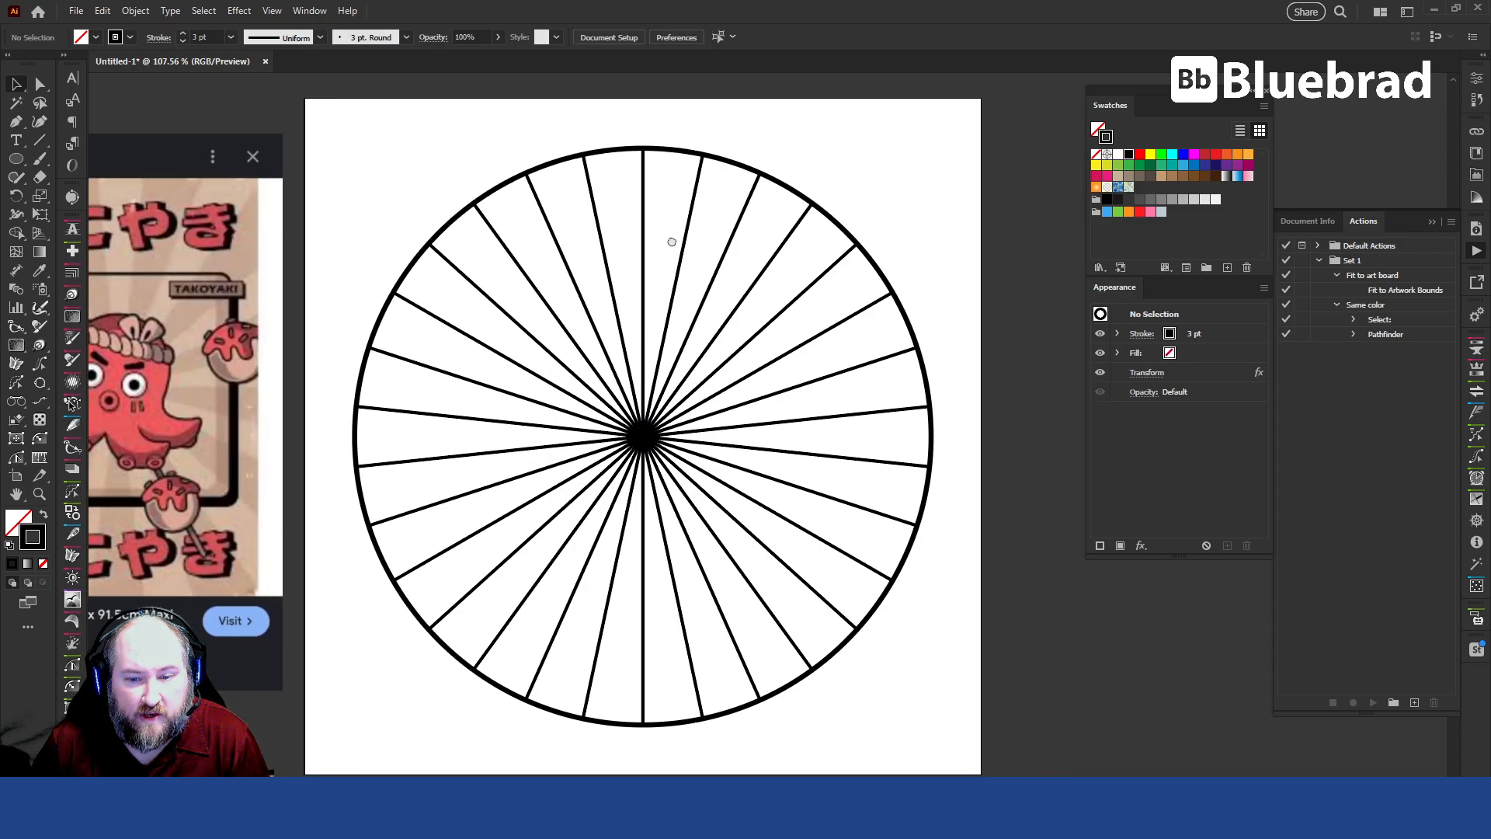
key(ctrl+1)
drag(326, 137, 922, 660)
drag(580, 437, 984, 433)
drag(767, 431, 1121, 649)
click(976, 646)
- Flatten the transparency of the circle and rays with raster/vector balance 100 and without converting strokes to outlines
drag(679, 472, 869, 501)
drag(501, 137, 1036, 670)
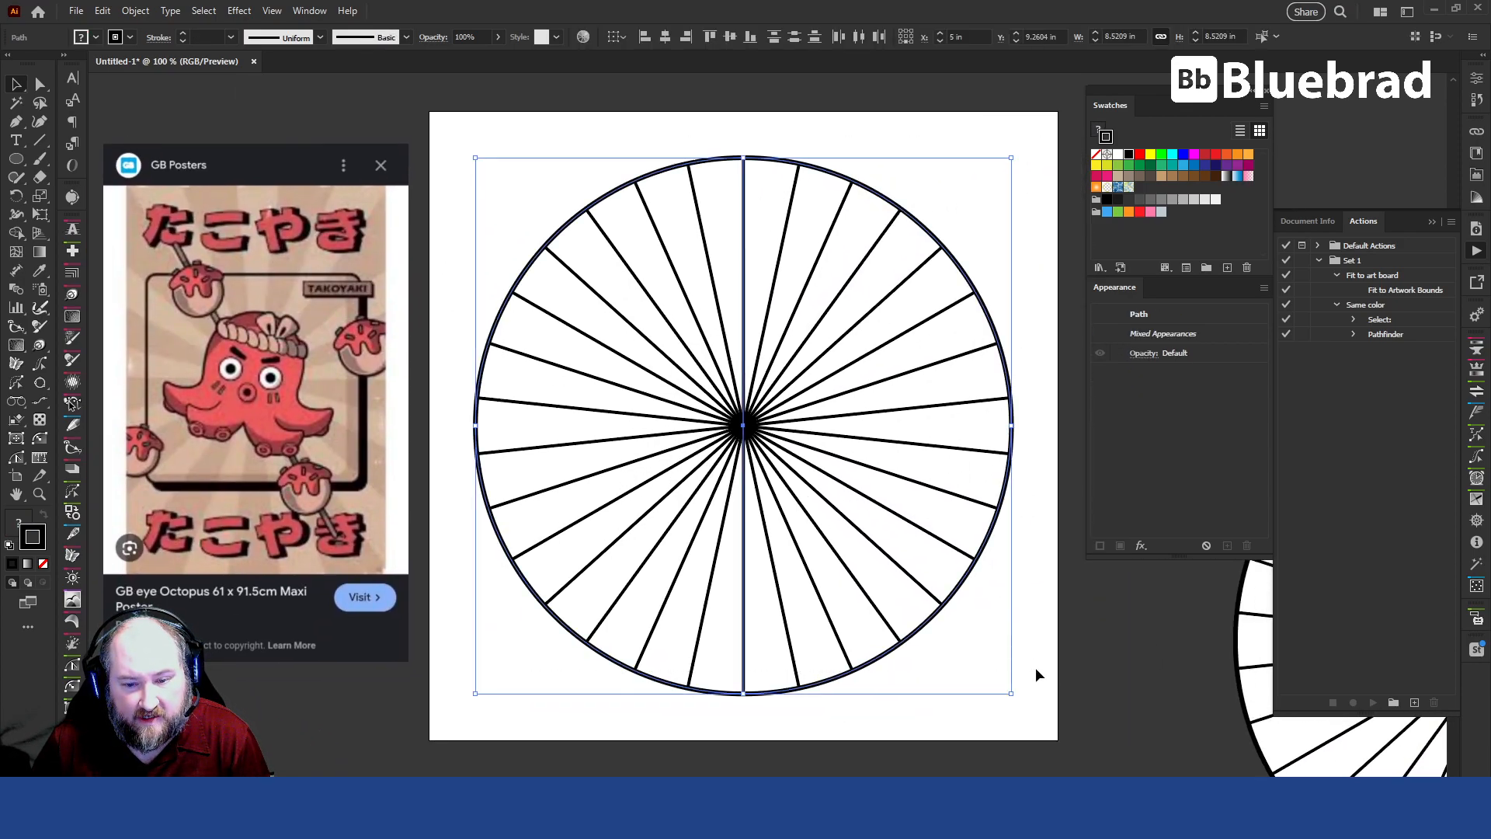
key(alt+o)
key(f)
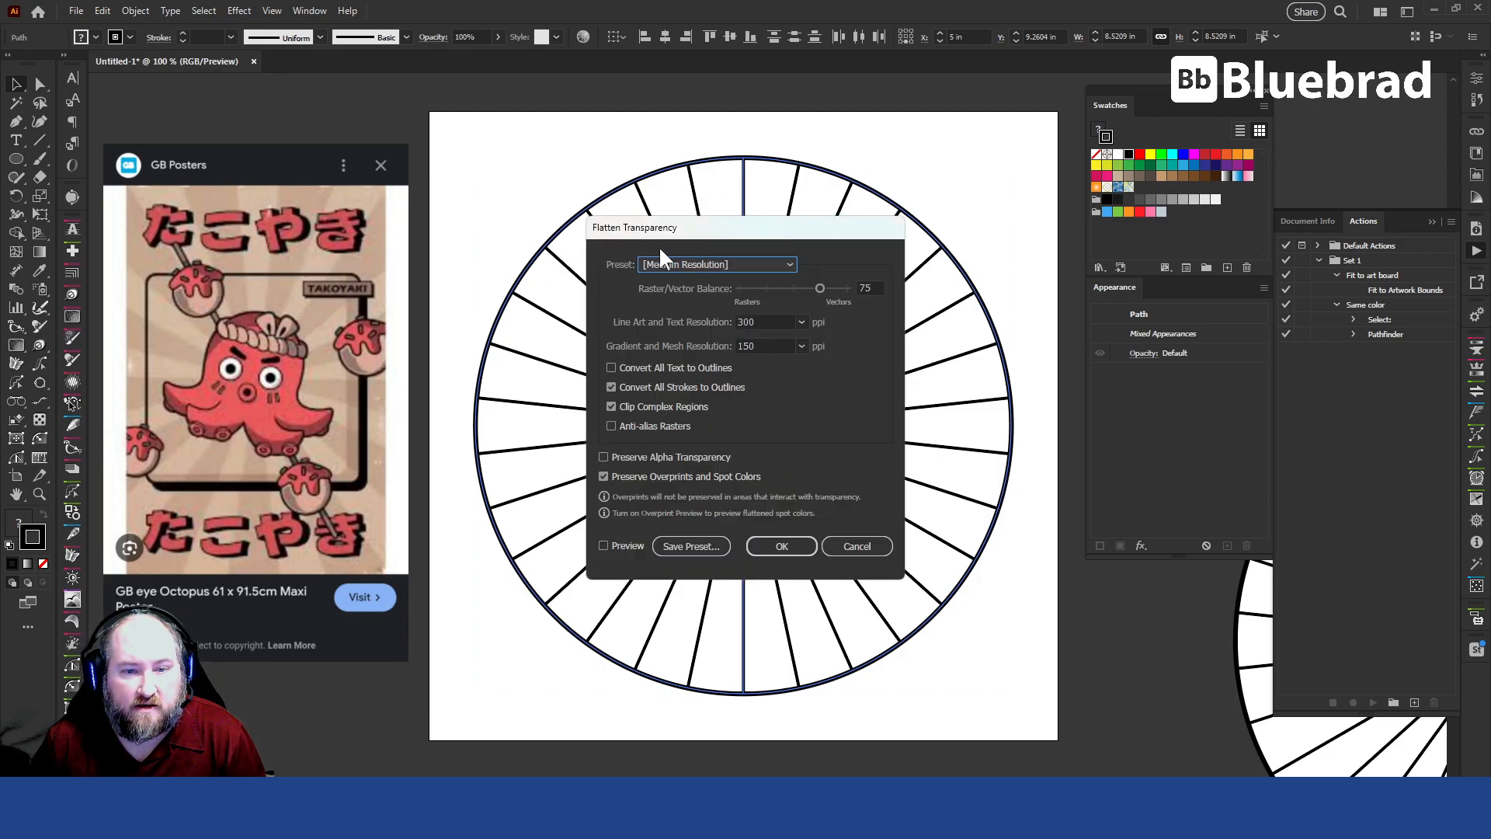
drag(836, 286, 850, 288)
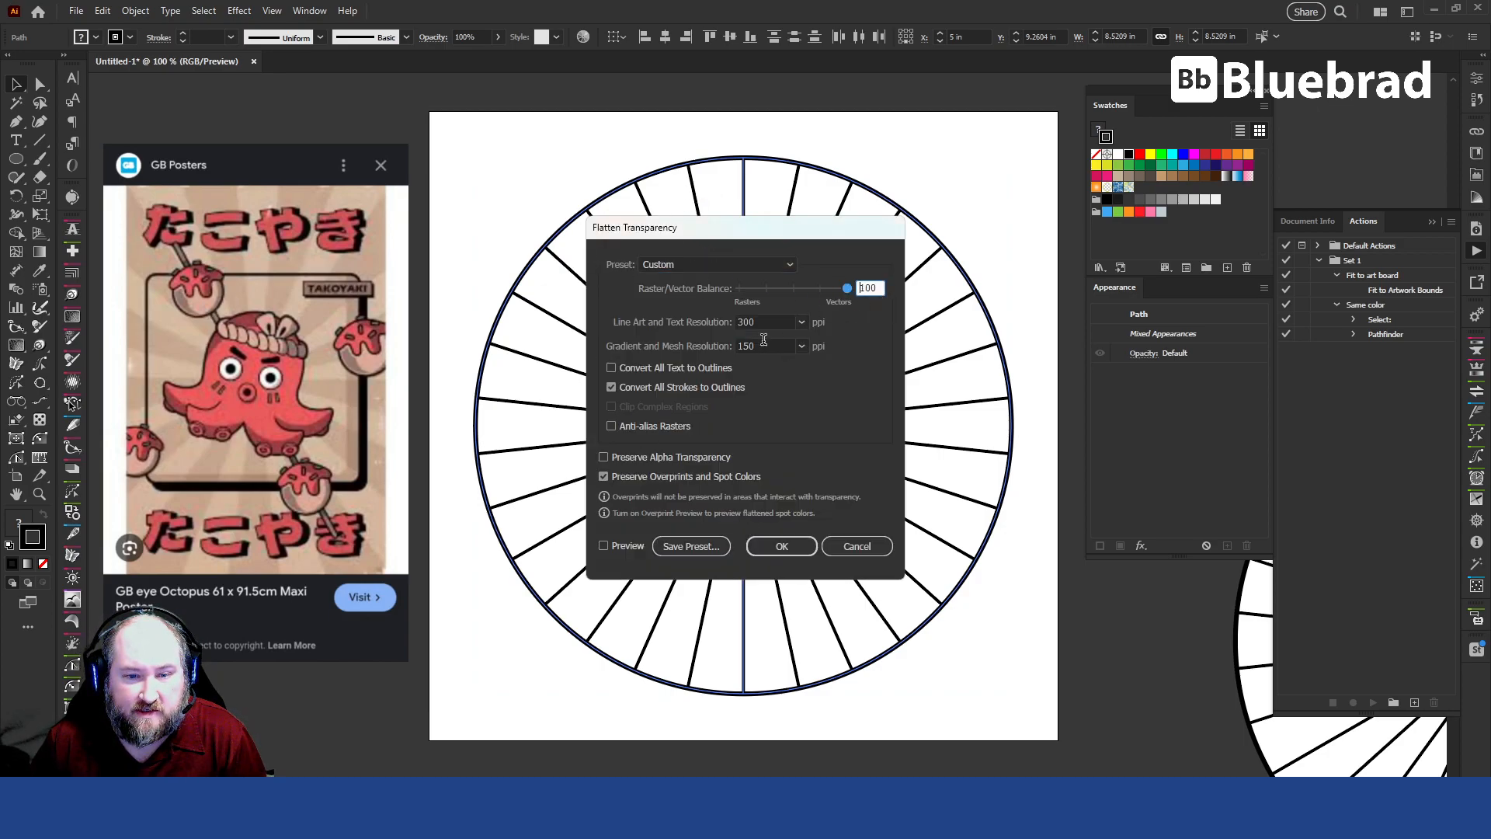
click(648, 388)
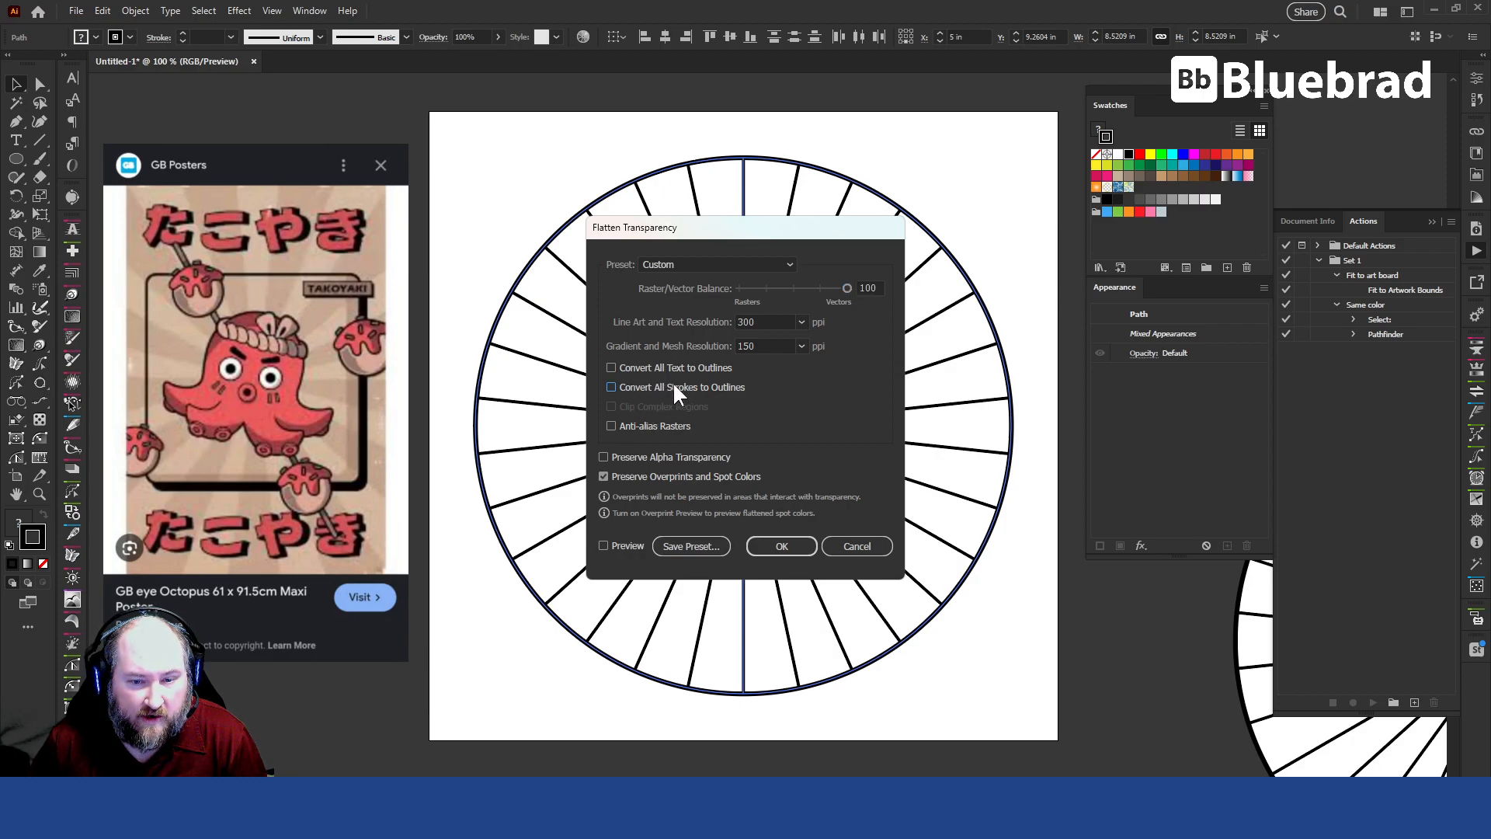
click(804, 549)
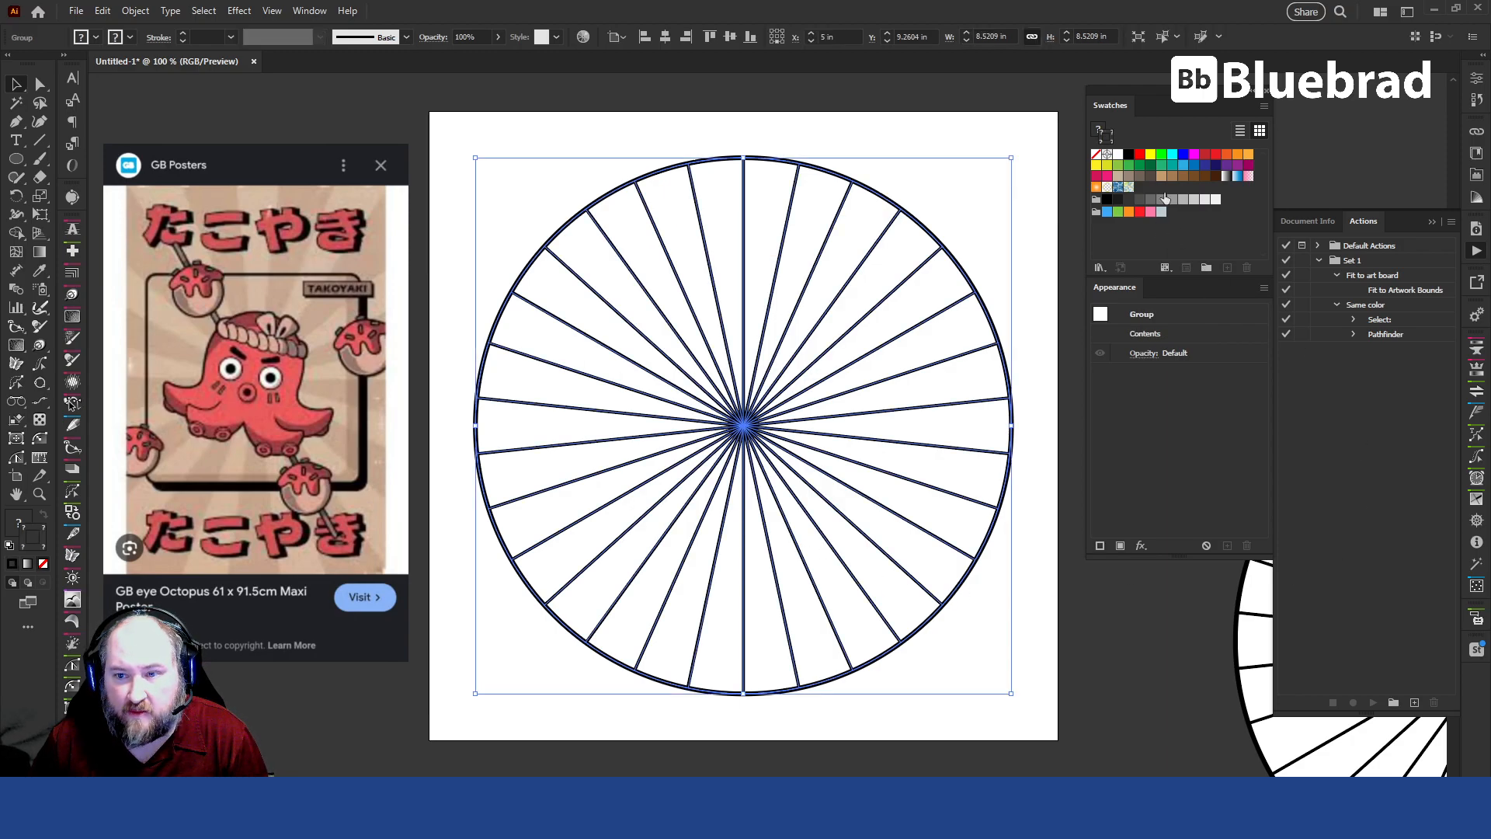
- Give the flattened circle and rays no fill and a black 1 pt stroke
click(1095, 154)
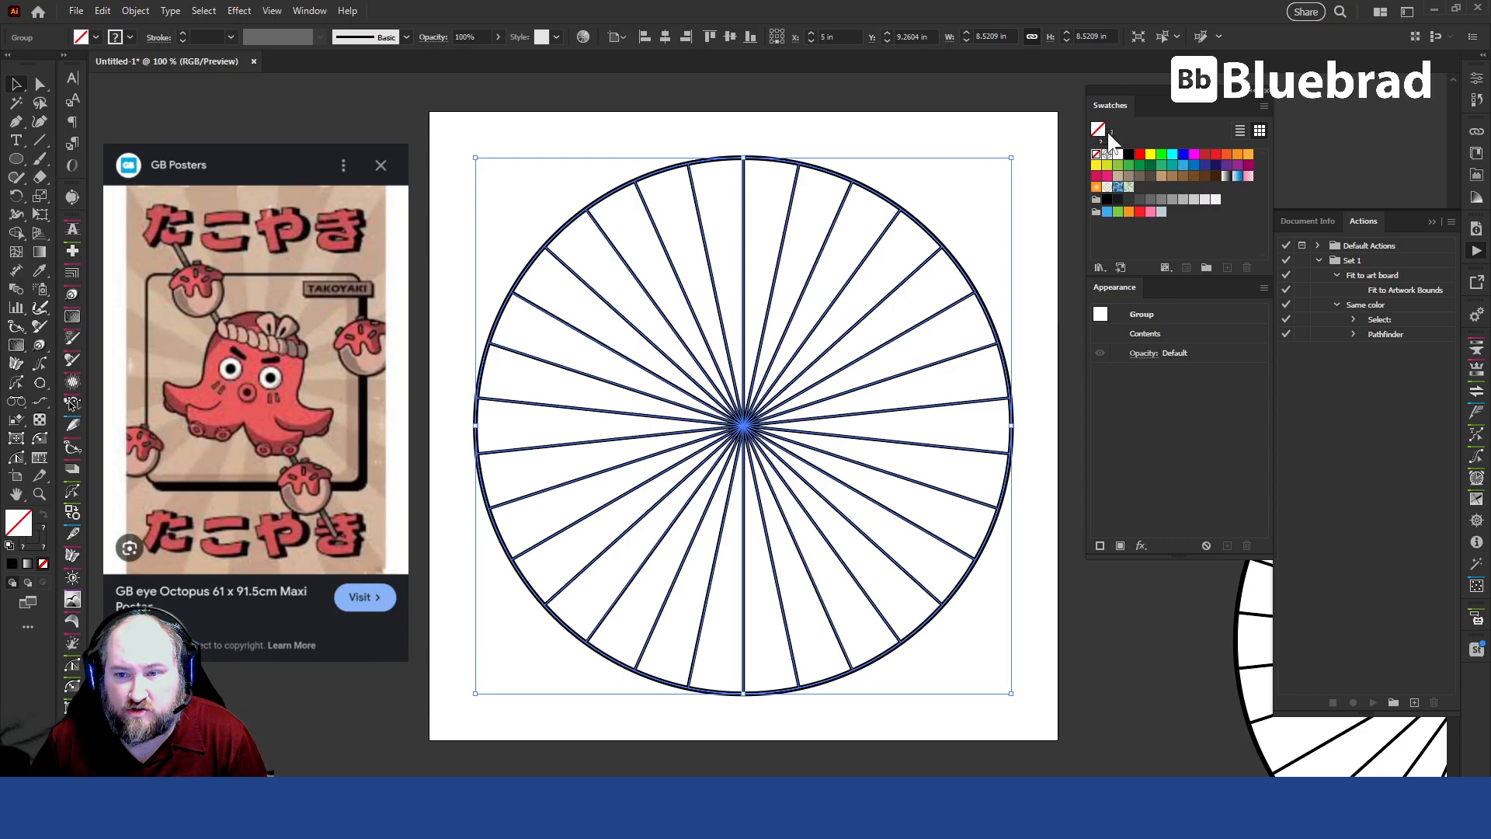
click(1120, 153)
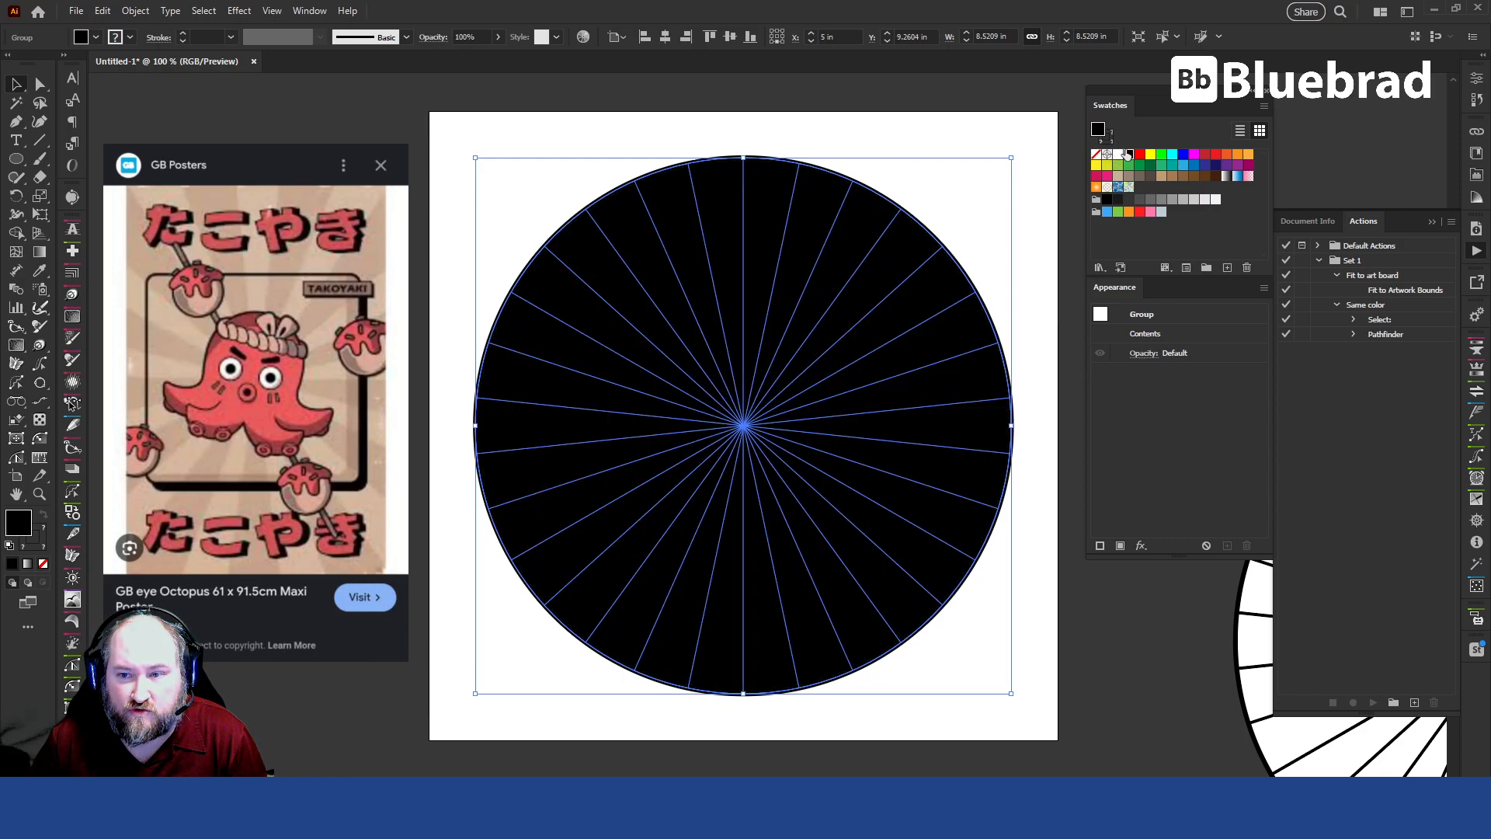
key(ctrl+z)
click(1115, 140)
click(1126, 155)
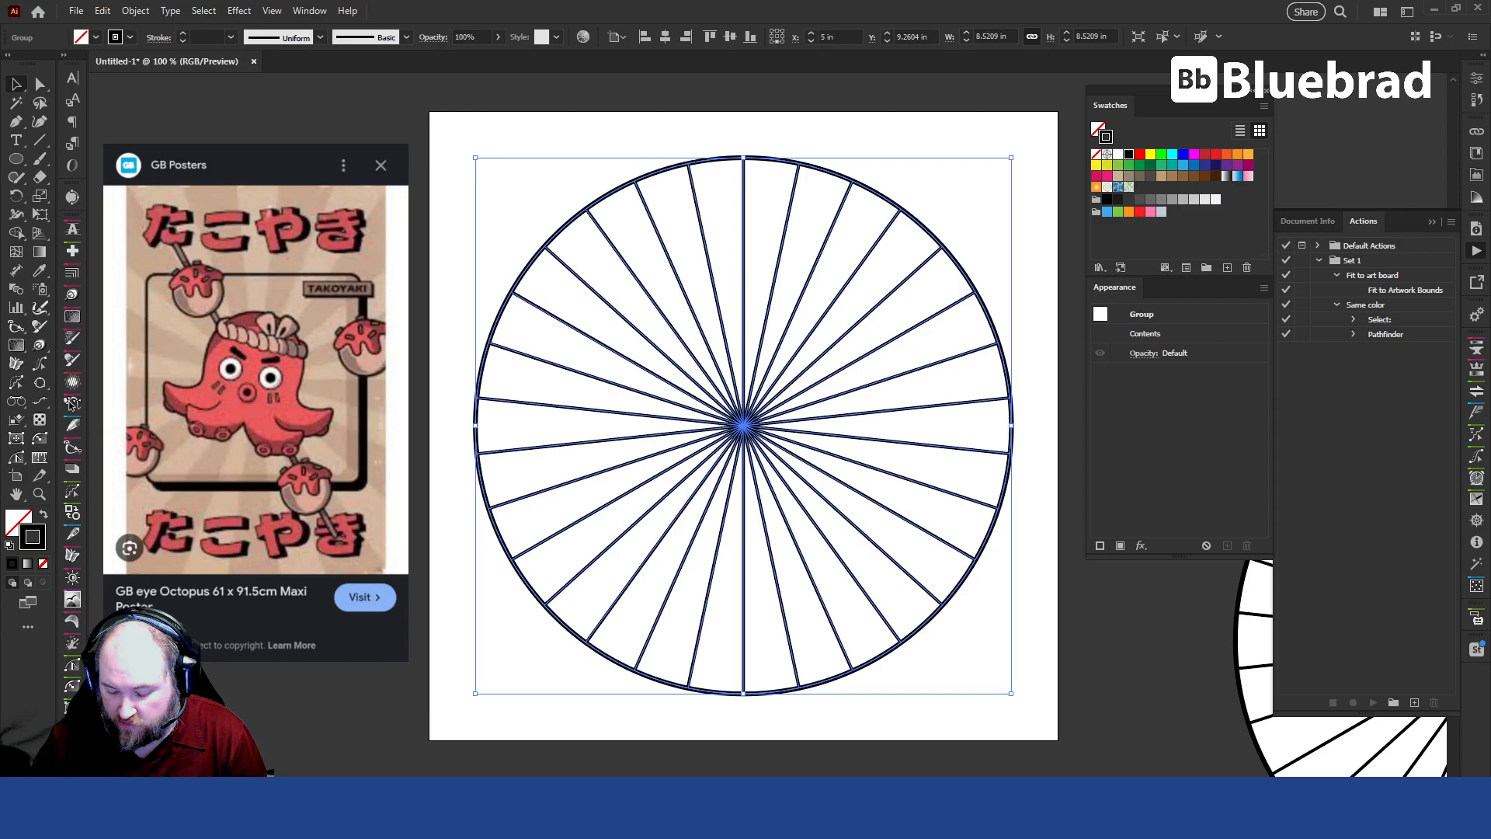
key(ctrl+z)
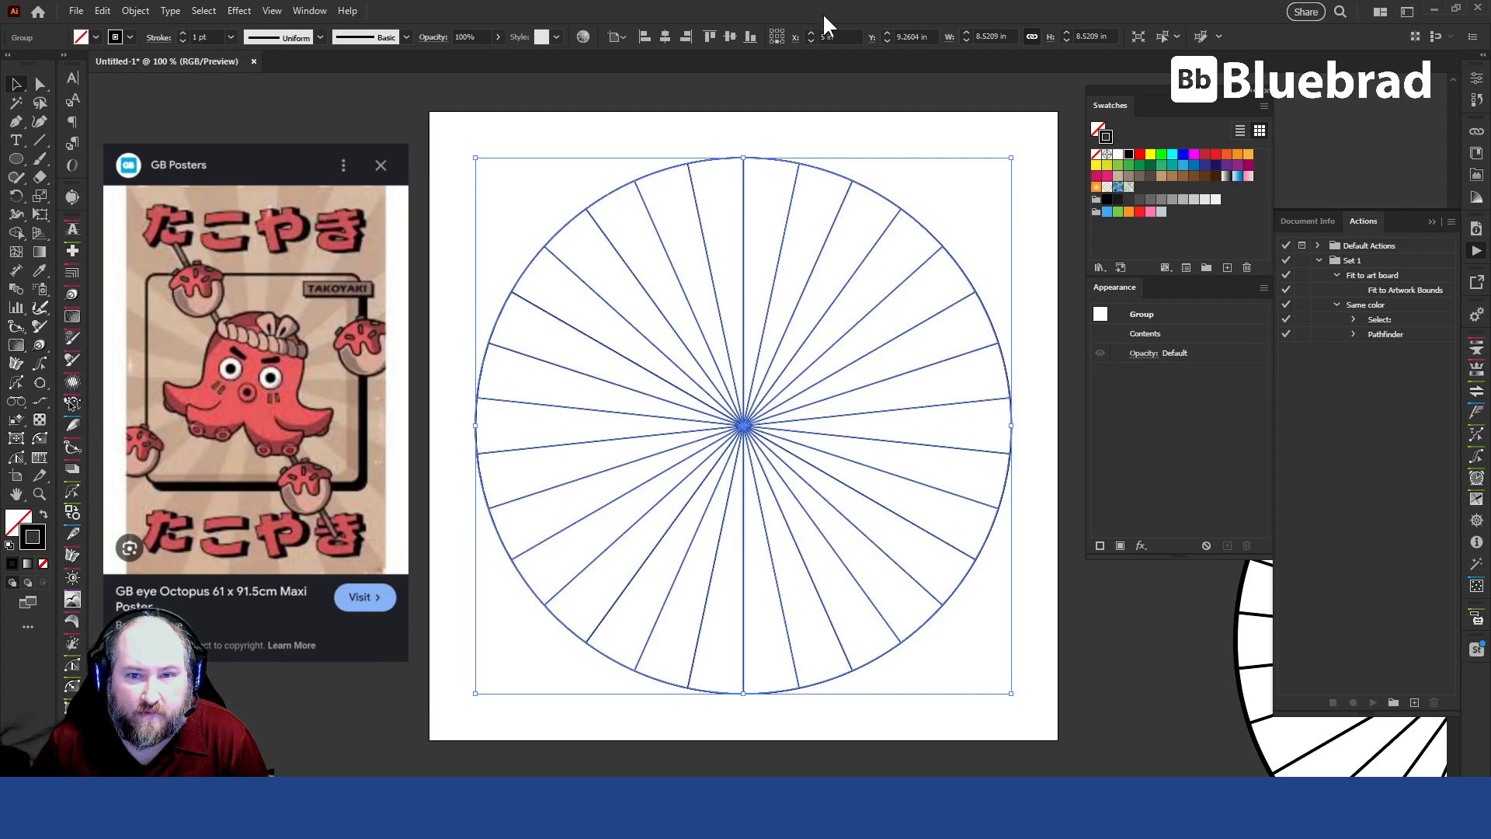
click(219, 36)
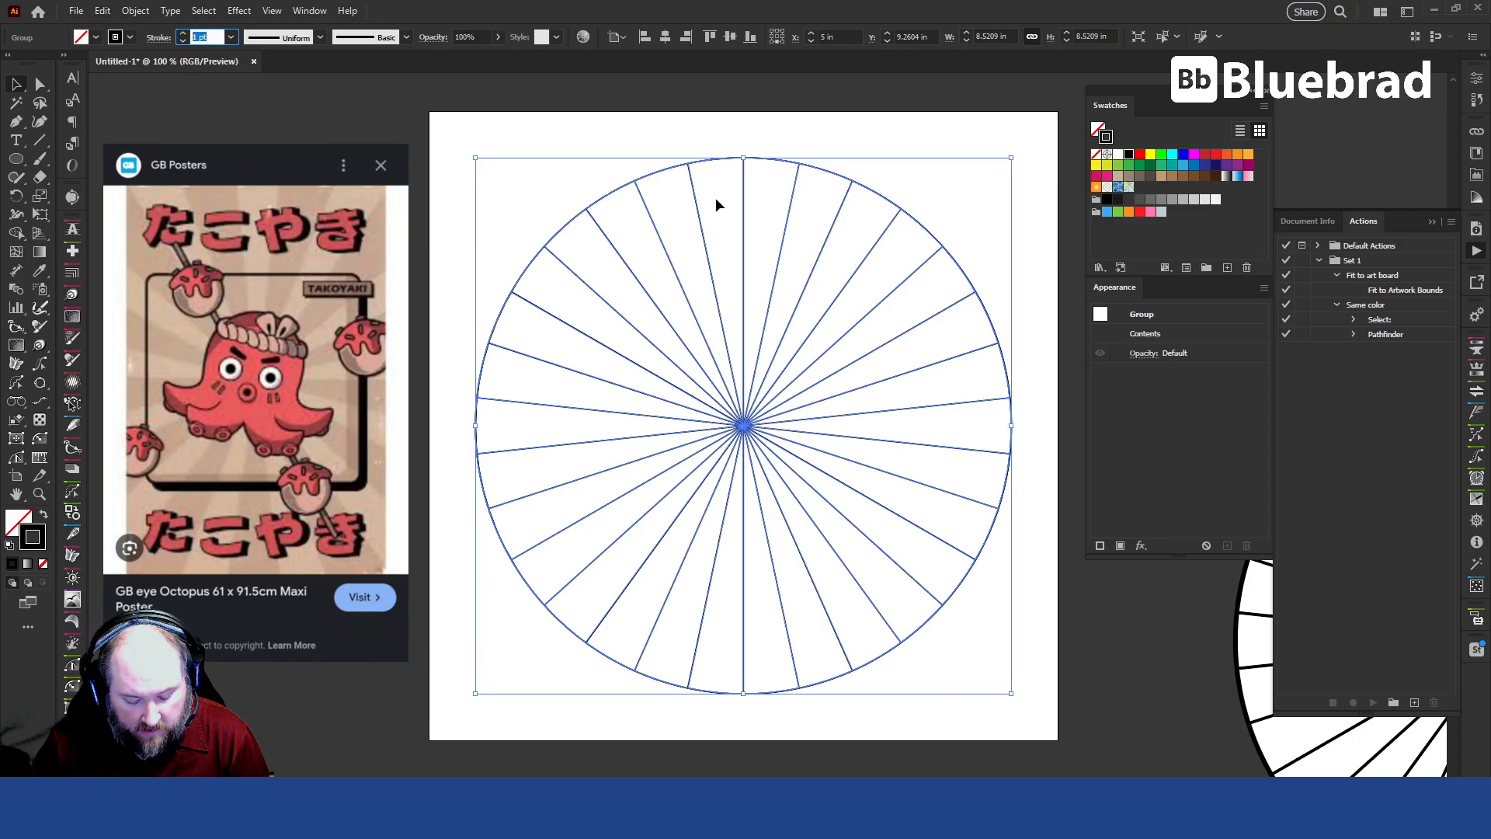
text(k)
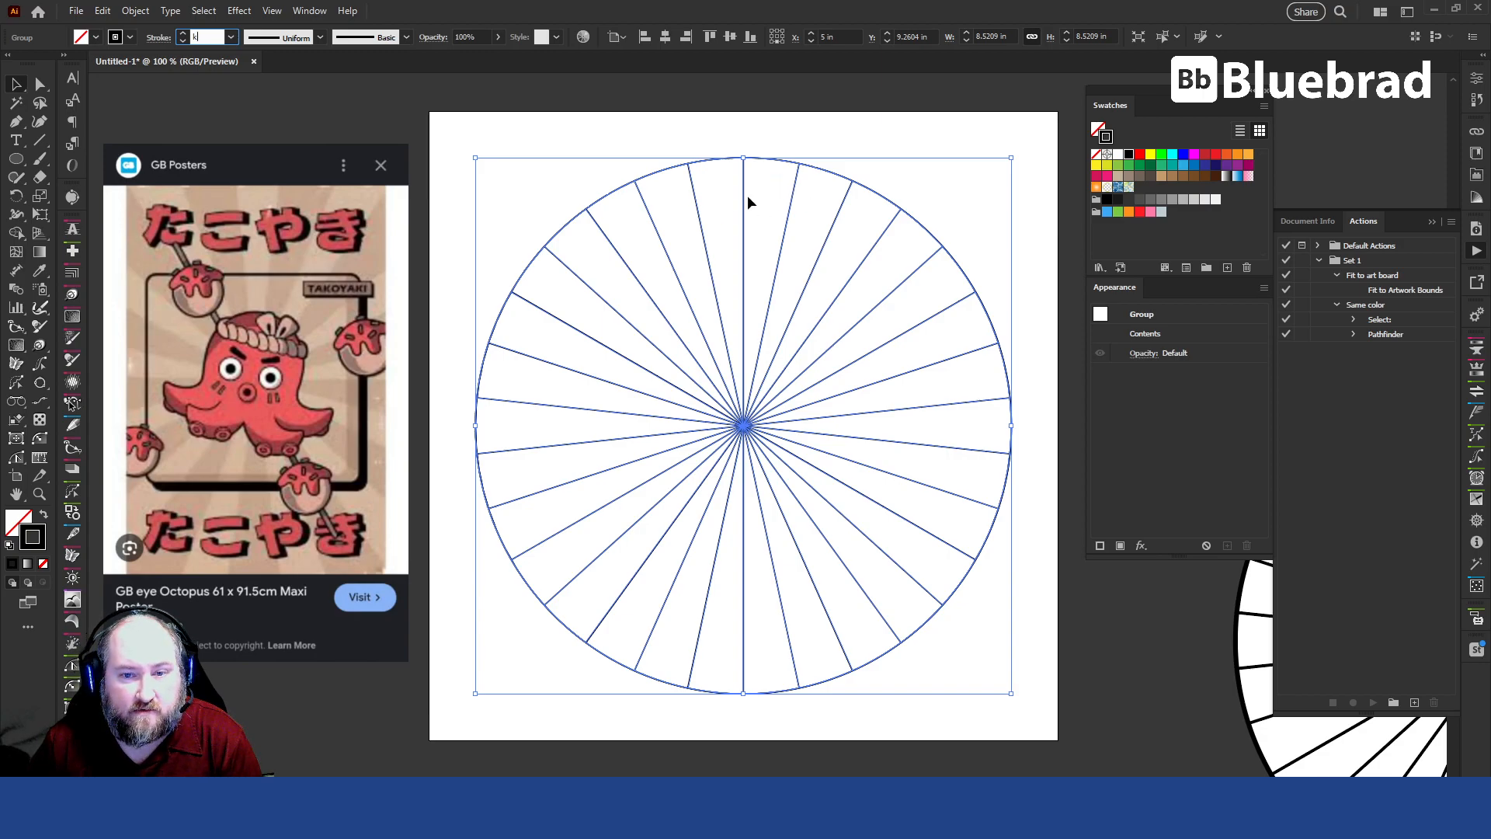
click(16, 85)
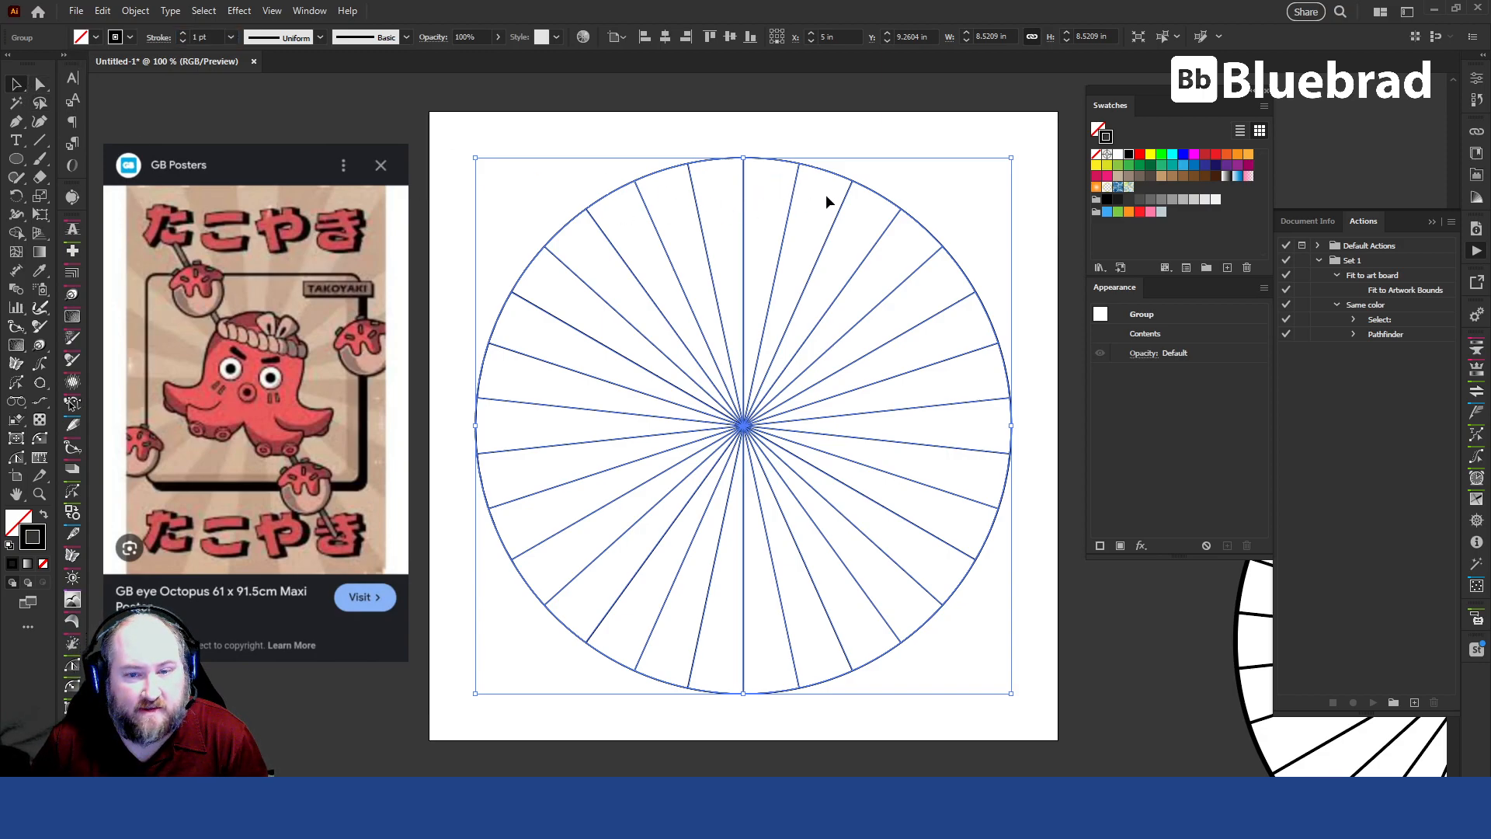
- Ready the Live Paint Bucket with the RGB Cyan swatch and rename that swatch Color 1
key(shift+m)
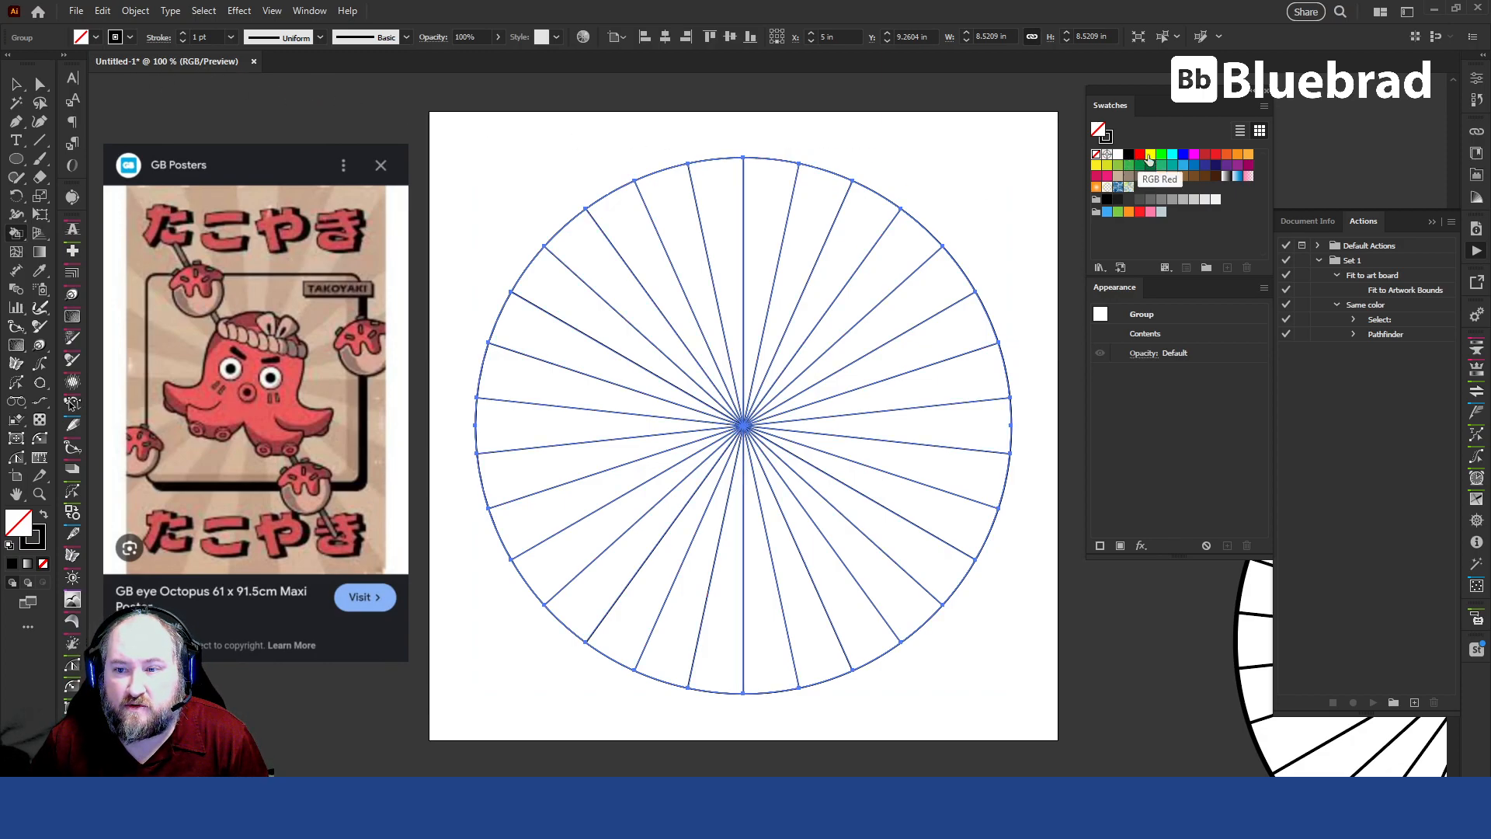
click(1172, 155)
double_click(1172, 155)
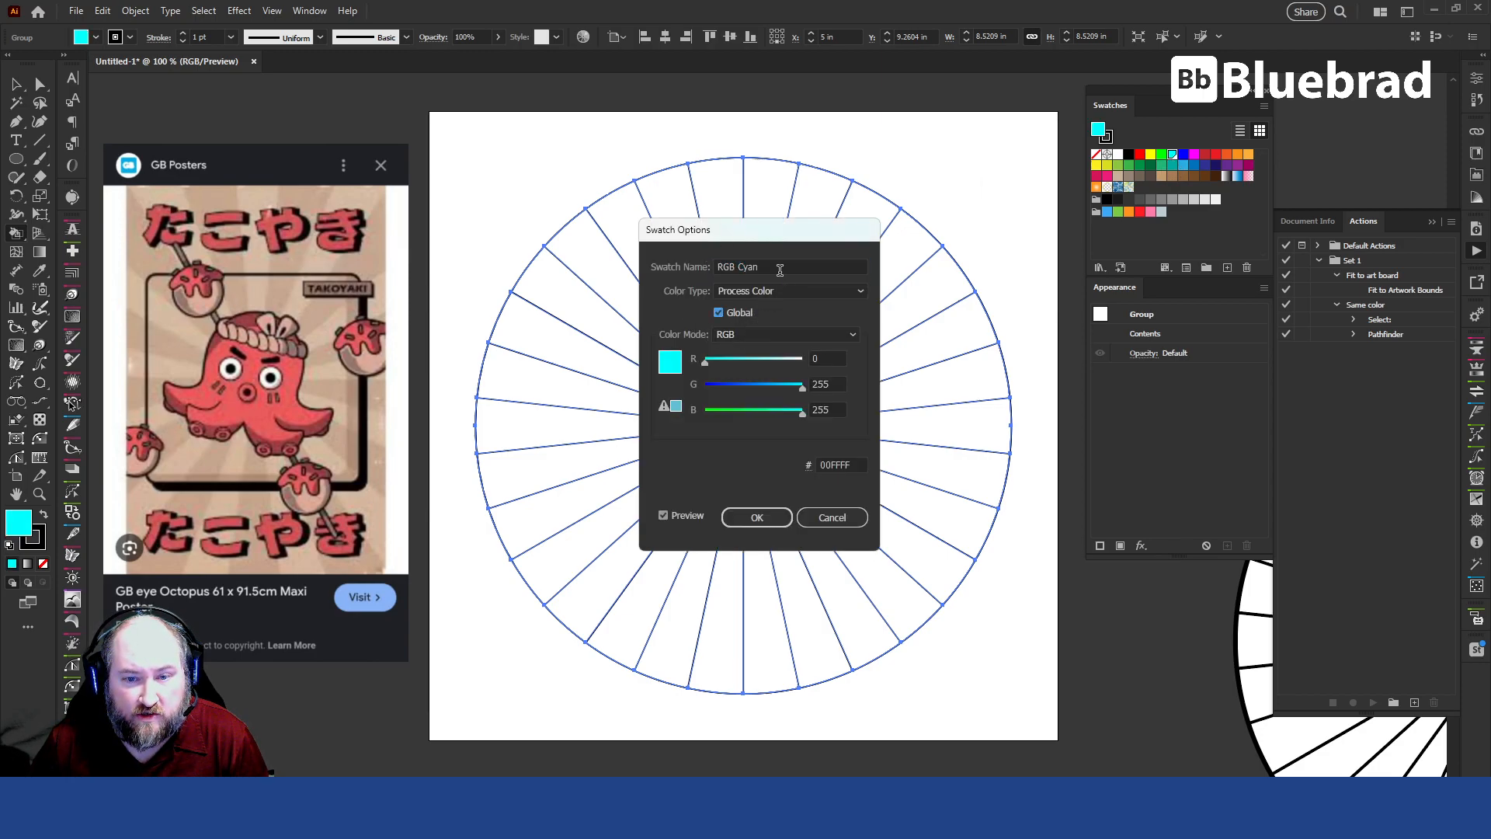
drag(781, 268, 495, 227)
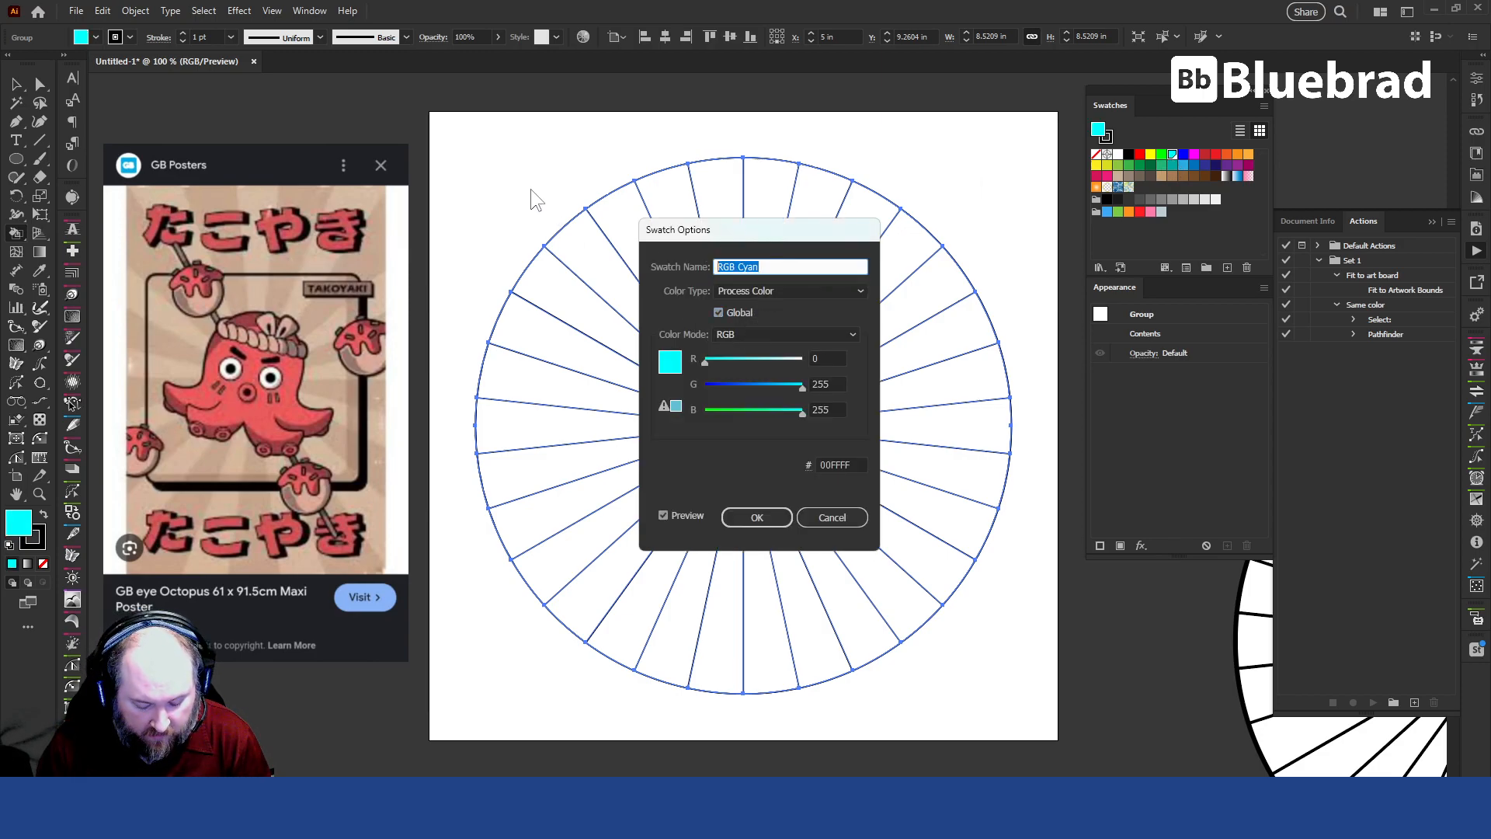
text(Color 1)
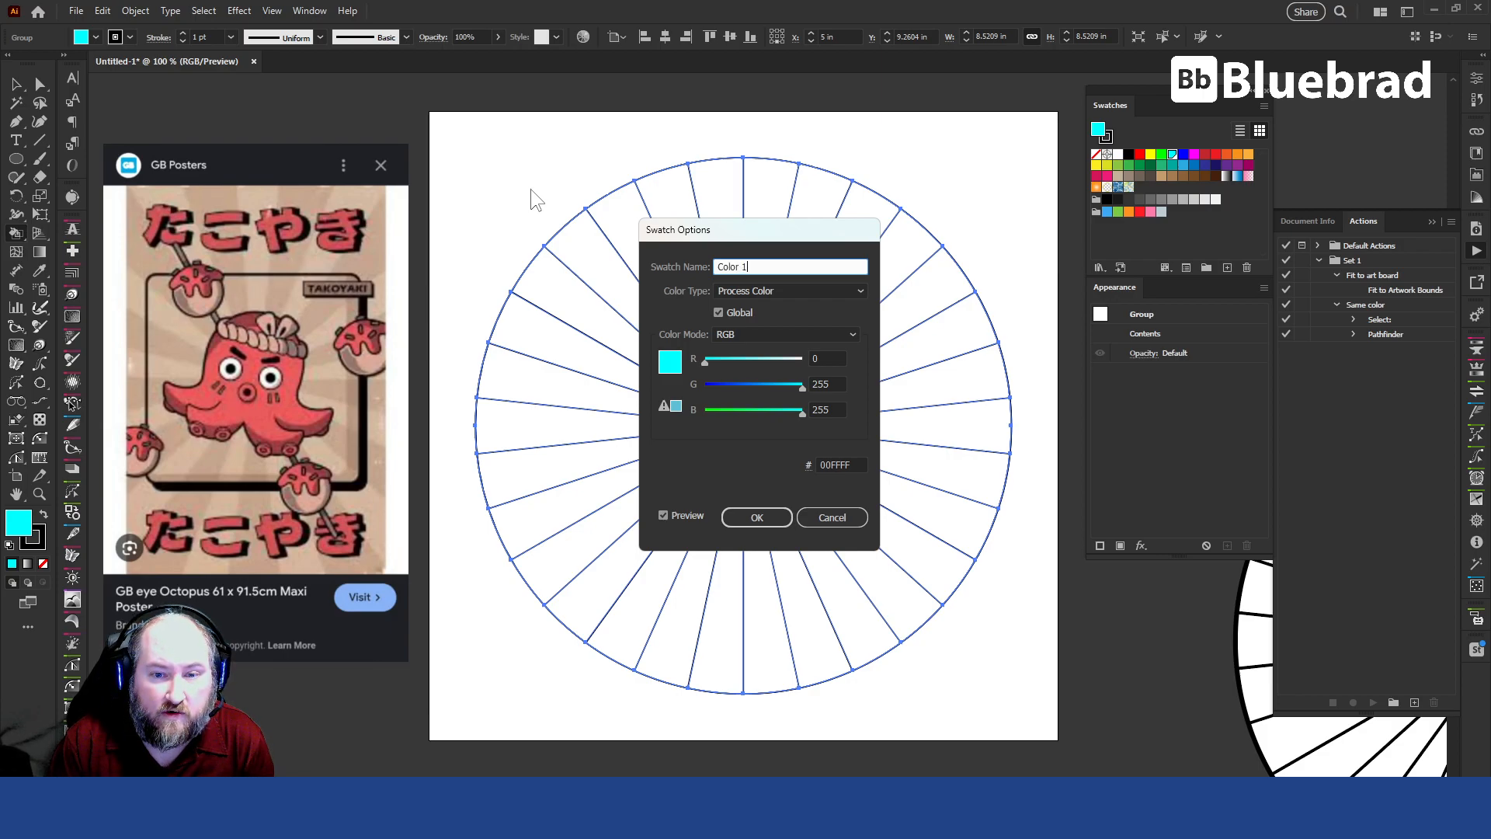
- Set the Color 1 swatch to CMYK mode with 100% cyan and 0% magenta, yellow and black
click(758, 327)
click(757, 403)
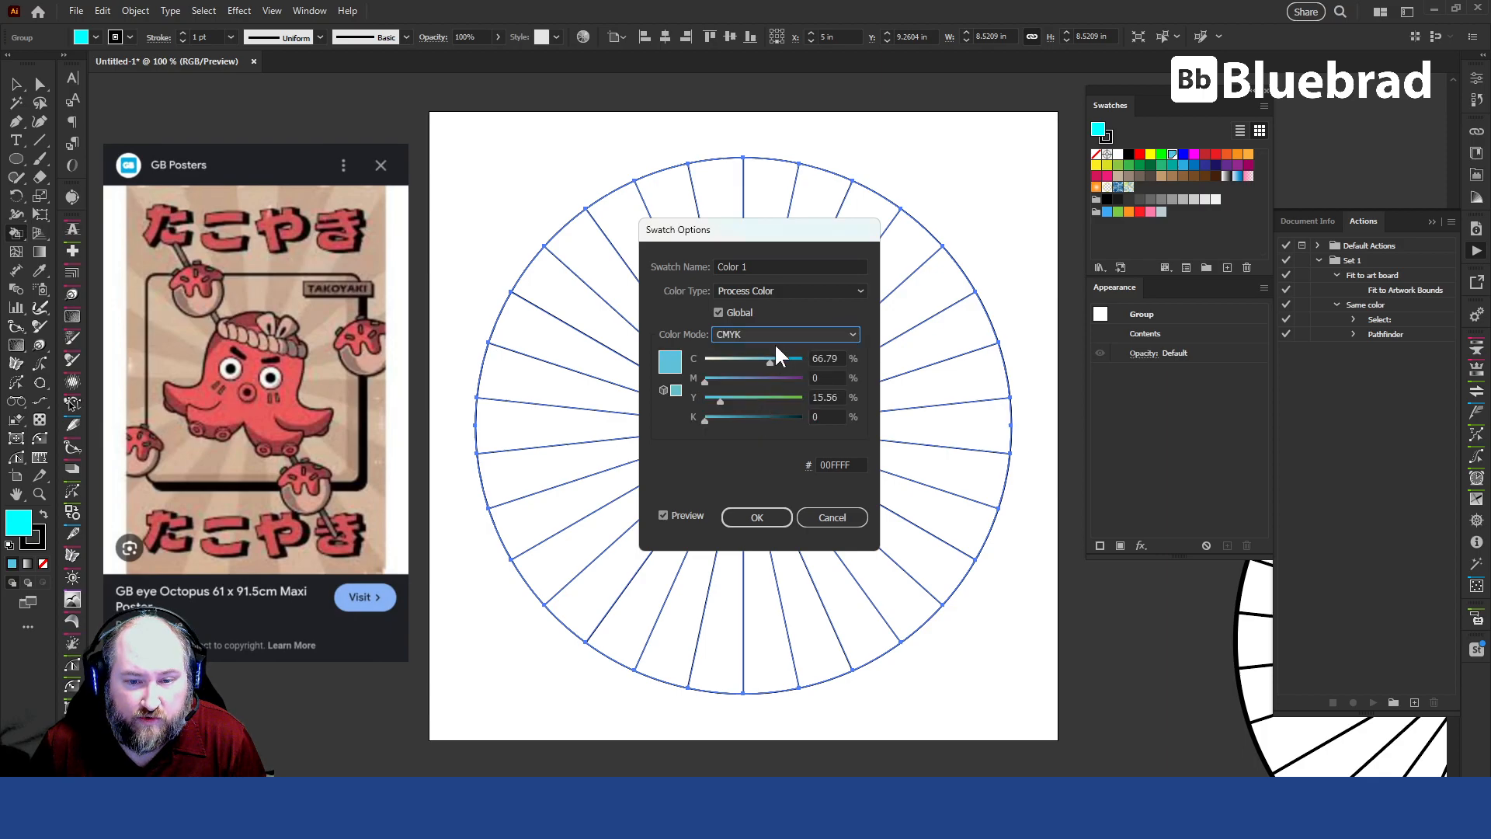
click(777, 332)
click(767, 406)
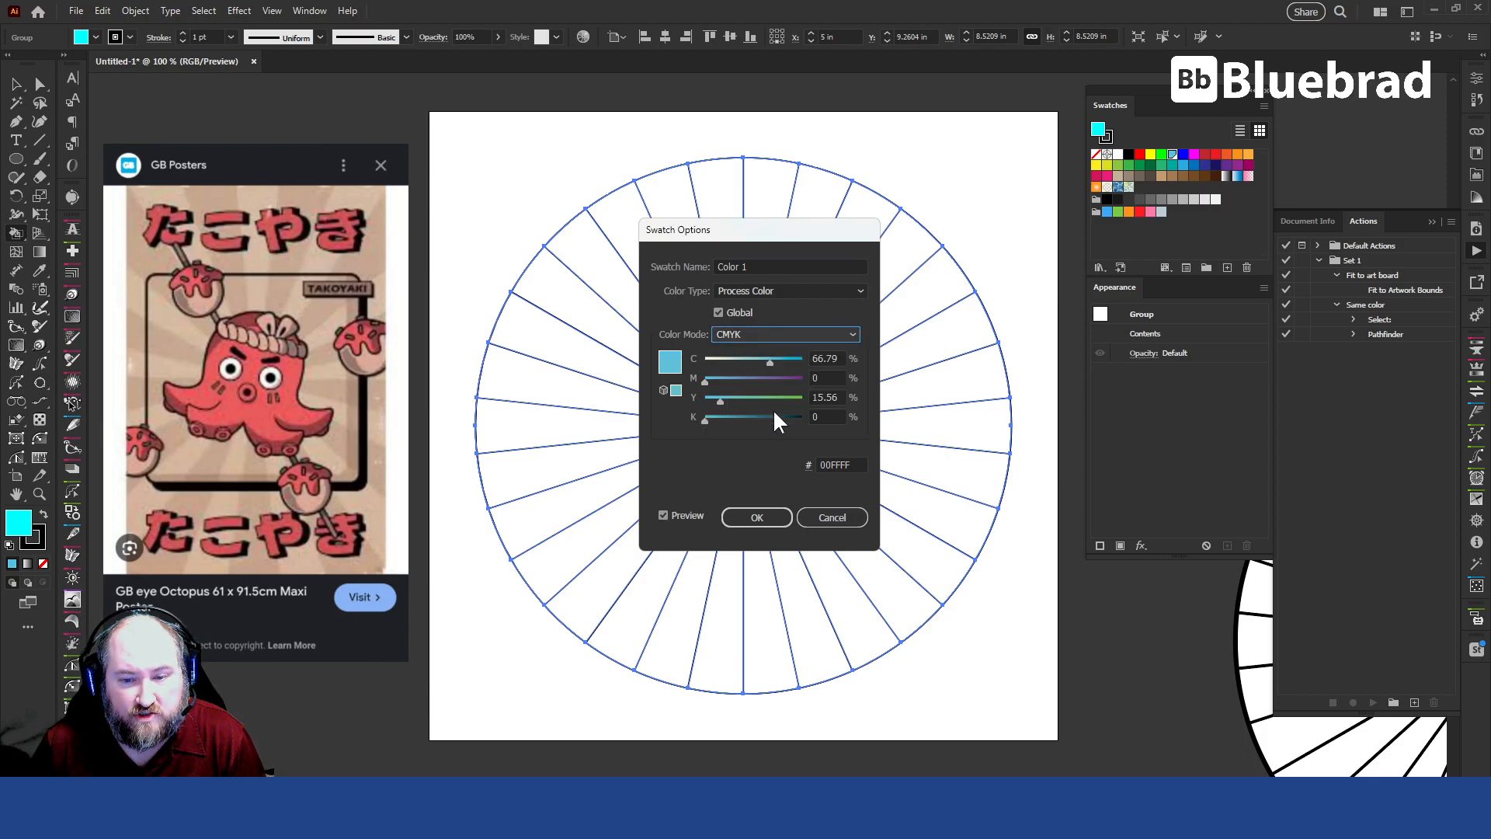
click(827, 357)
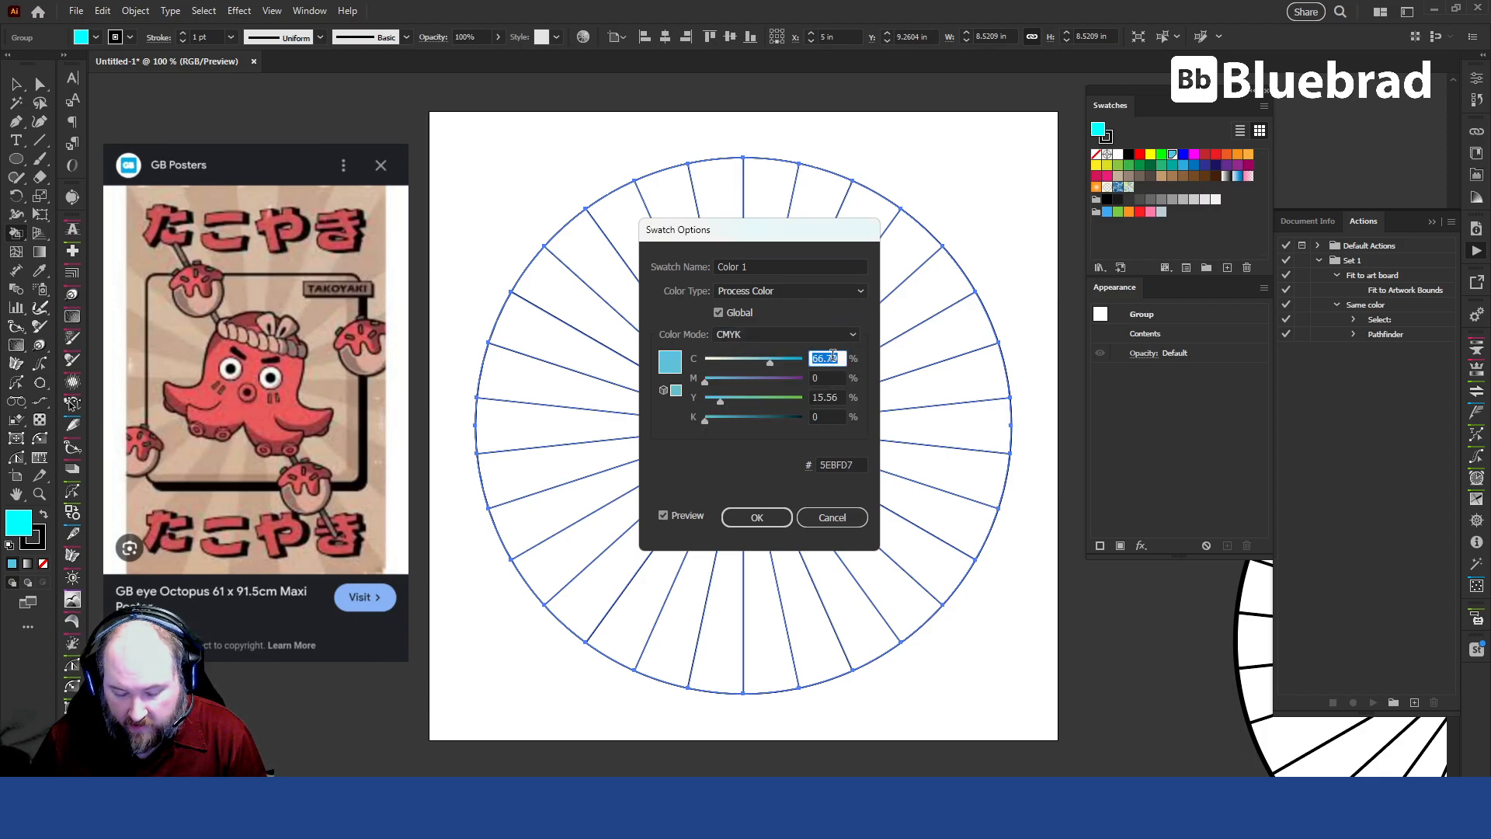
drag(791, 359, 804, 360)
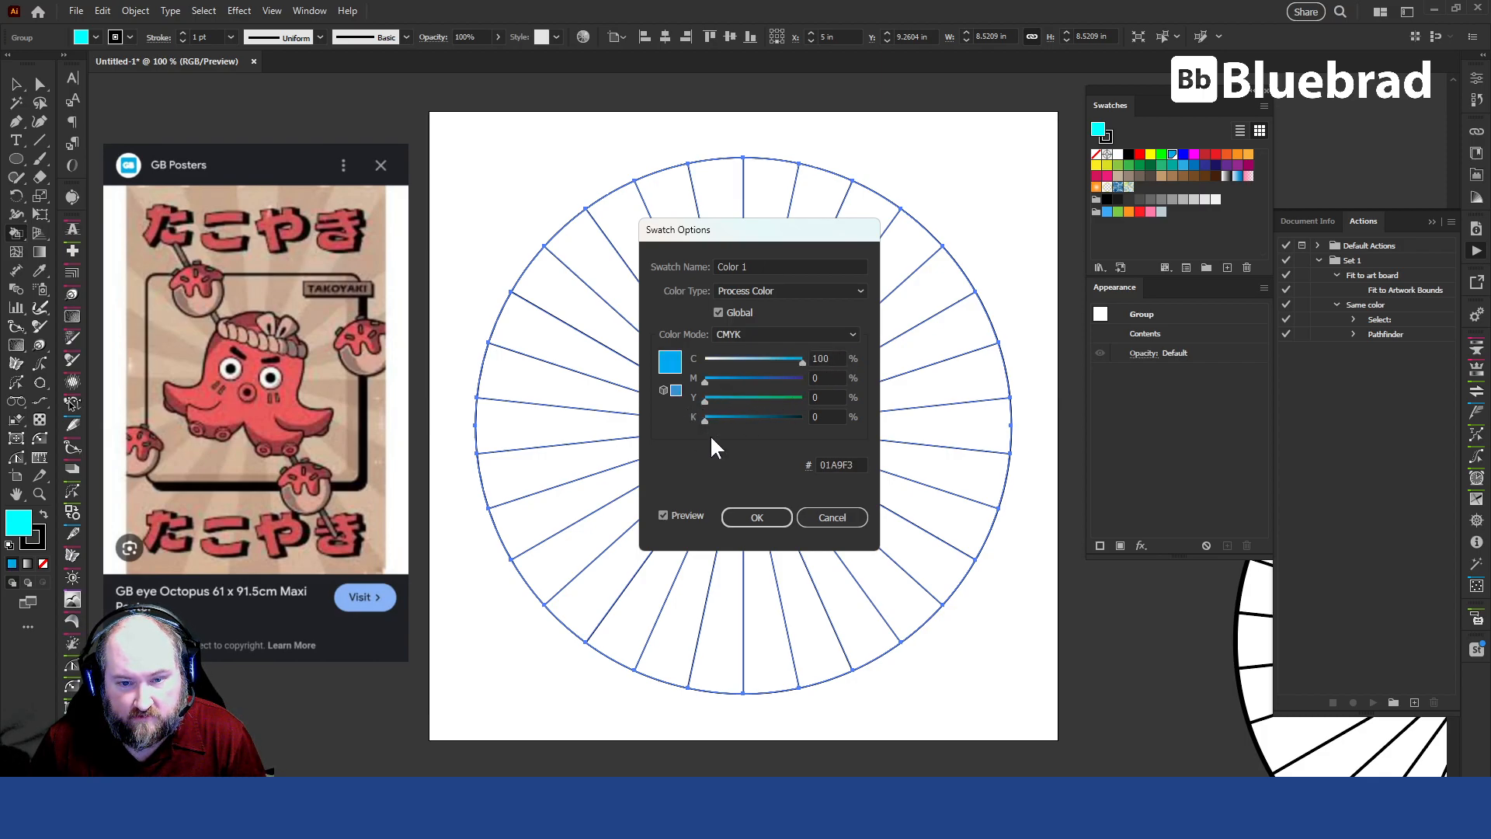
click(775, 516)
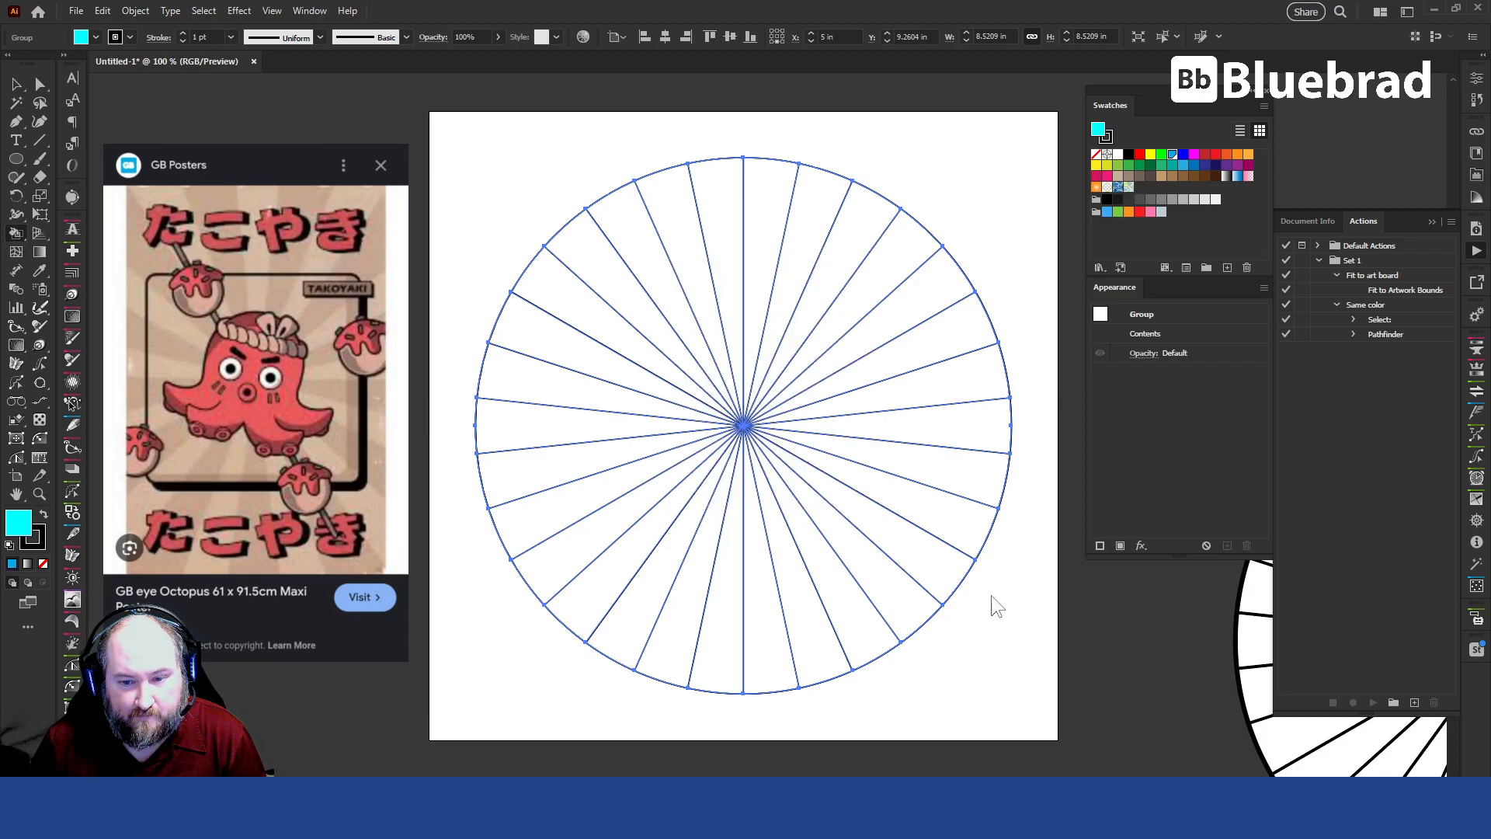
- Live-paint every other wedge of the circle with the cyan Color 1 swatch
click(761, 177)
click(863, 218)
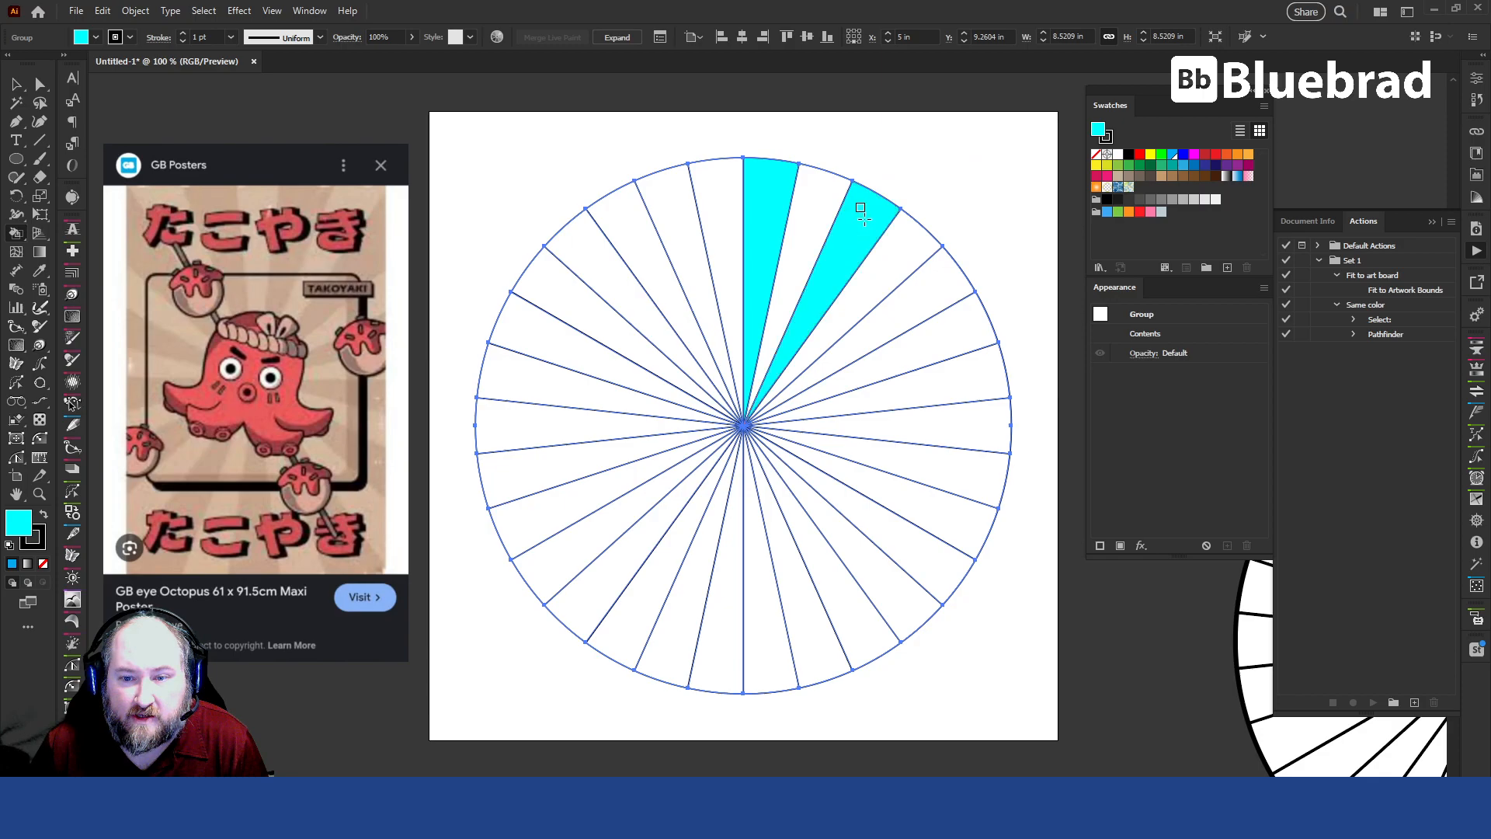
click(925, 281)
click(958, 373)
click(951, 465)
click(893, 533)
click(838, 572)
click(765, 598)
click(669, 612)
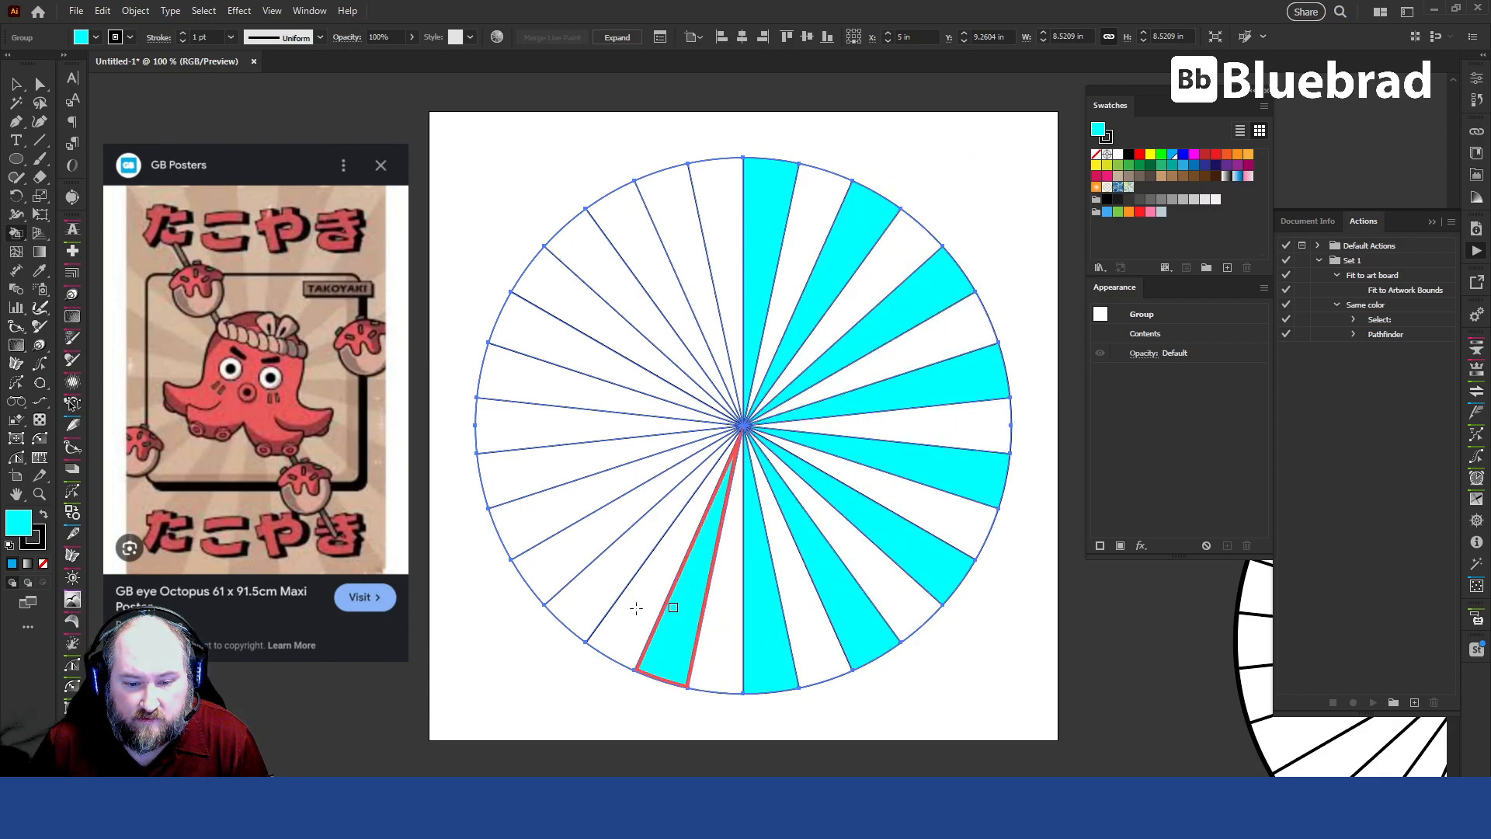
click(599, 578)
click(549, 510)
click(532, 423)
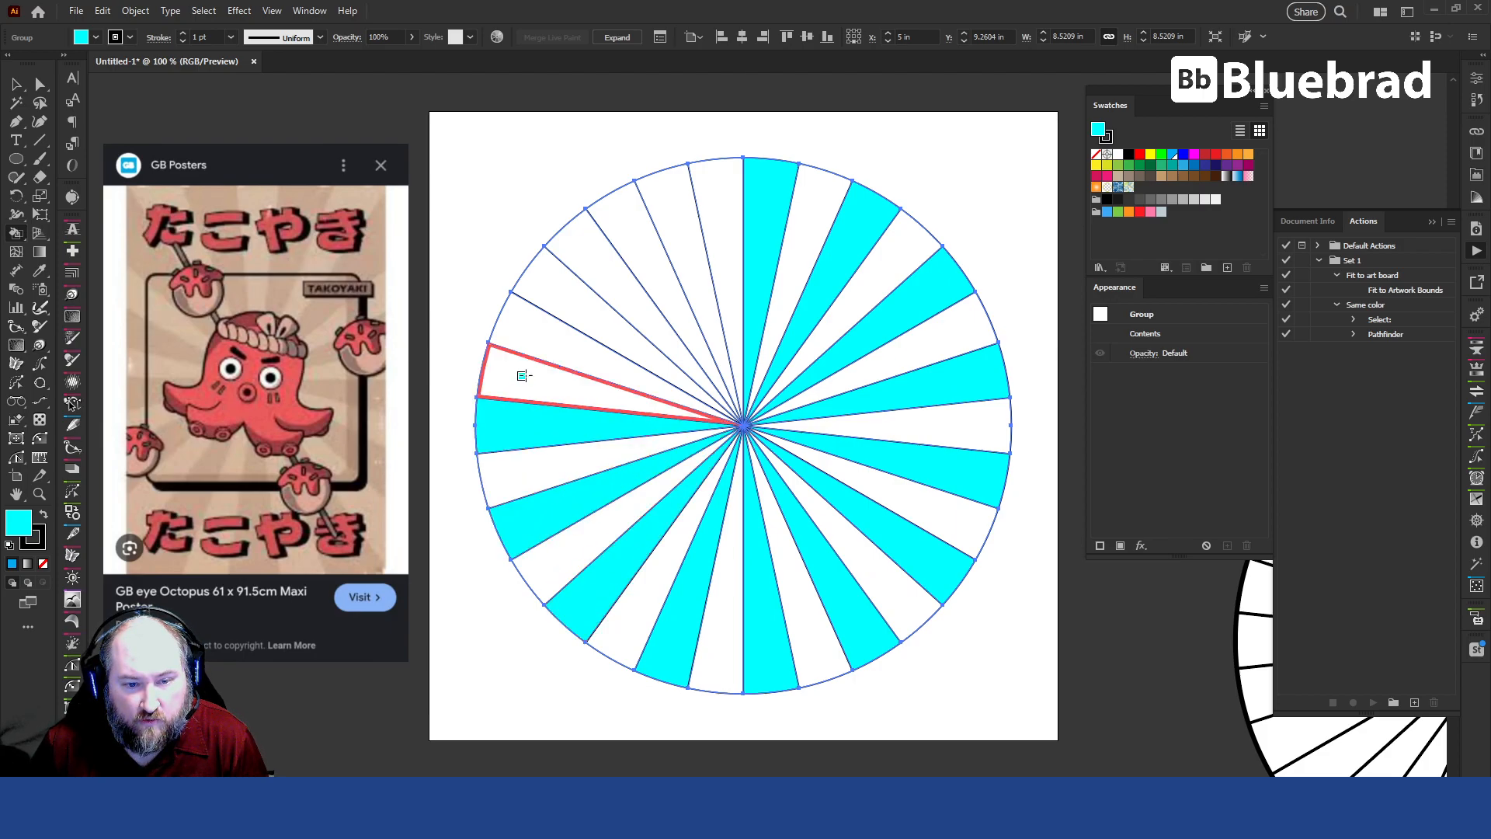
click(530, 335)
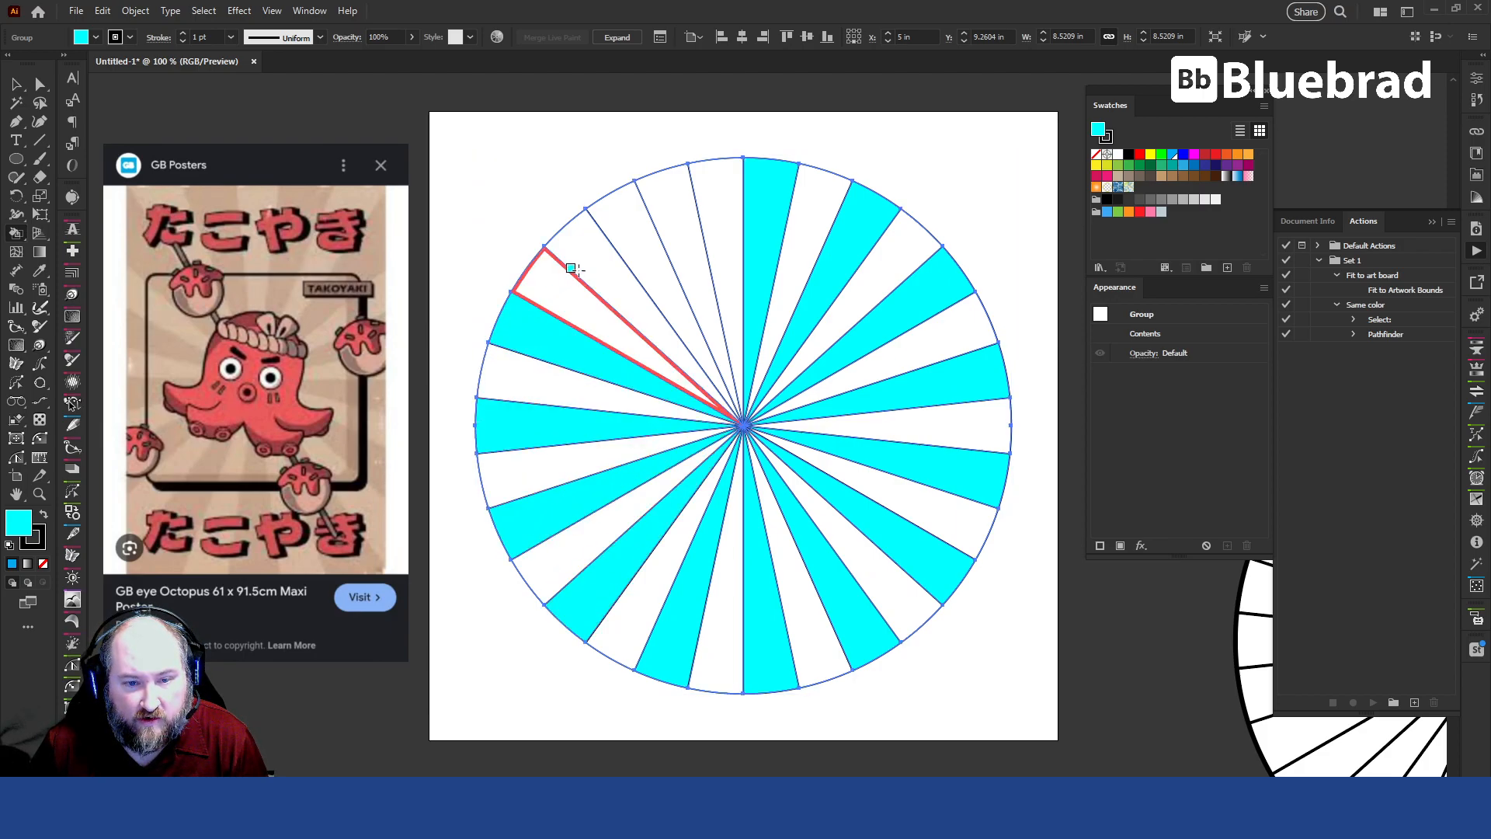
click(581, 238)
click(666, 193)
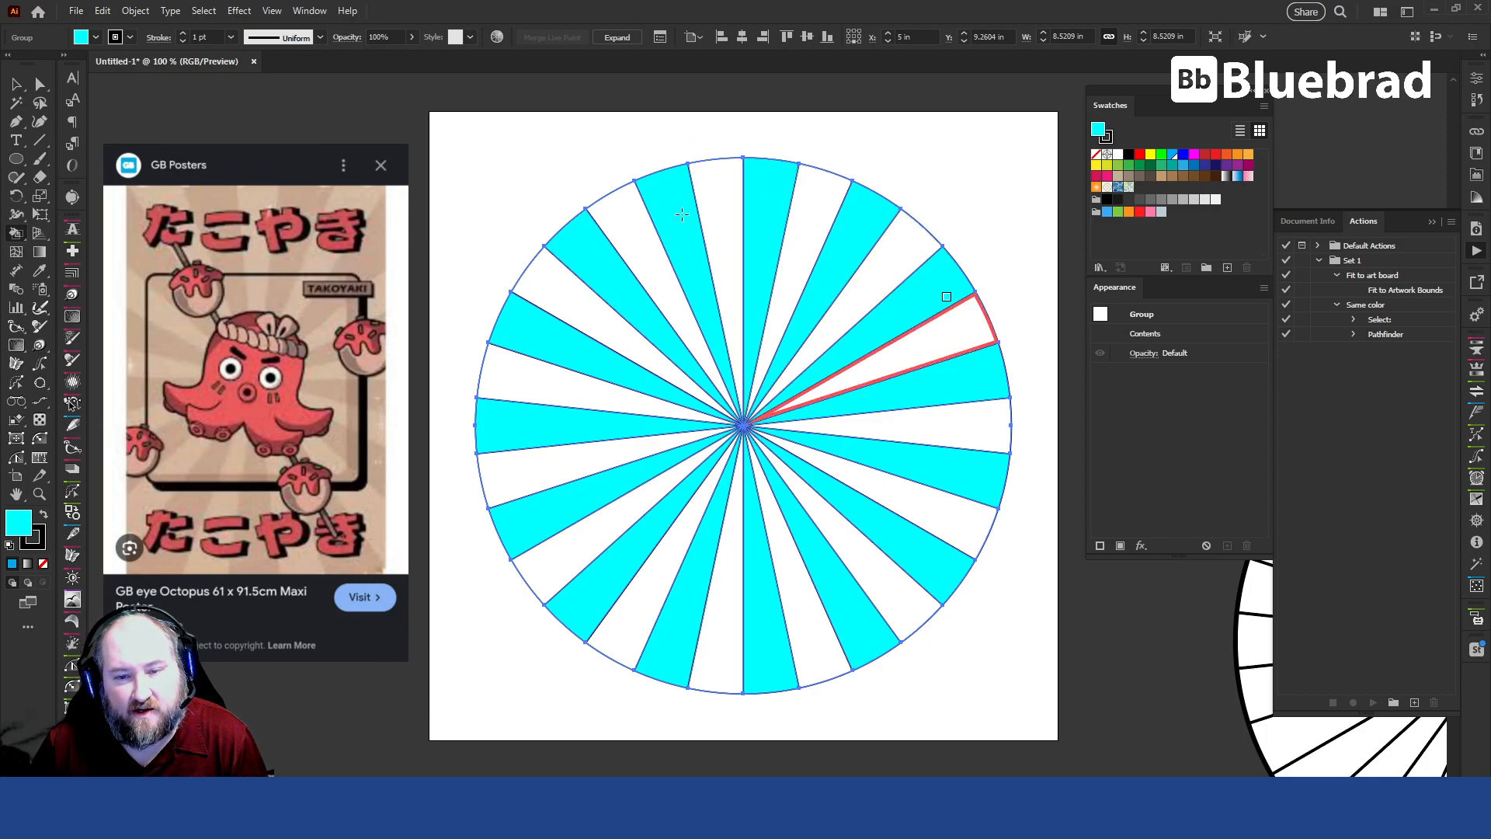
- Make the RGB Blue swatch a global color and rename it Color 2
double_click(1182, 156)
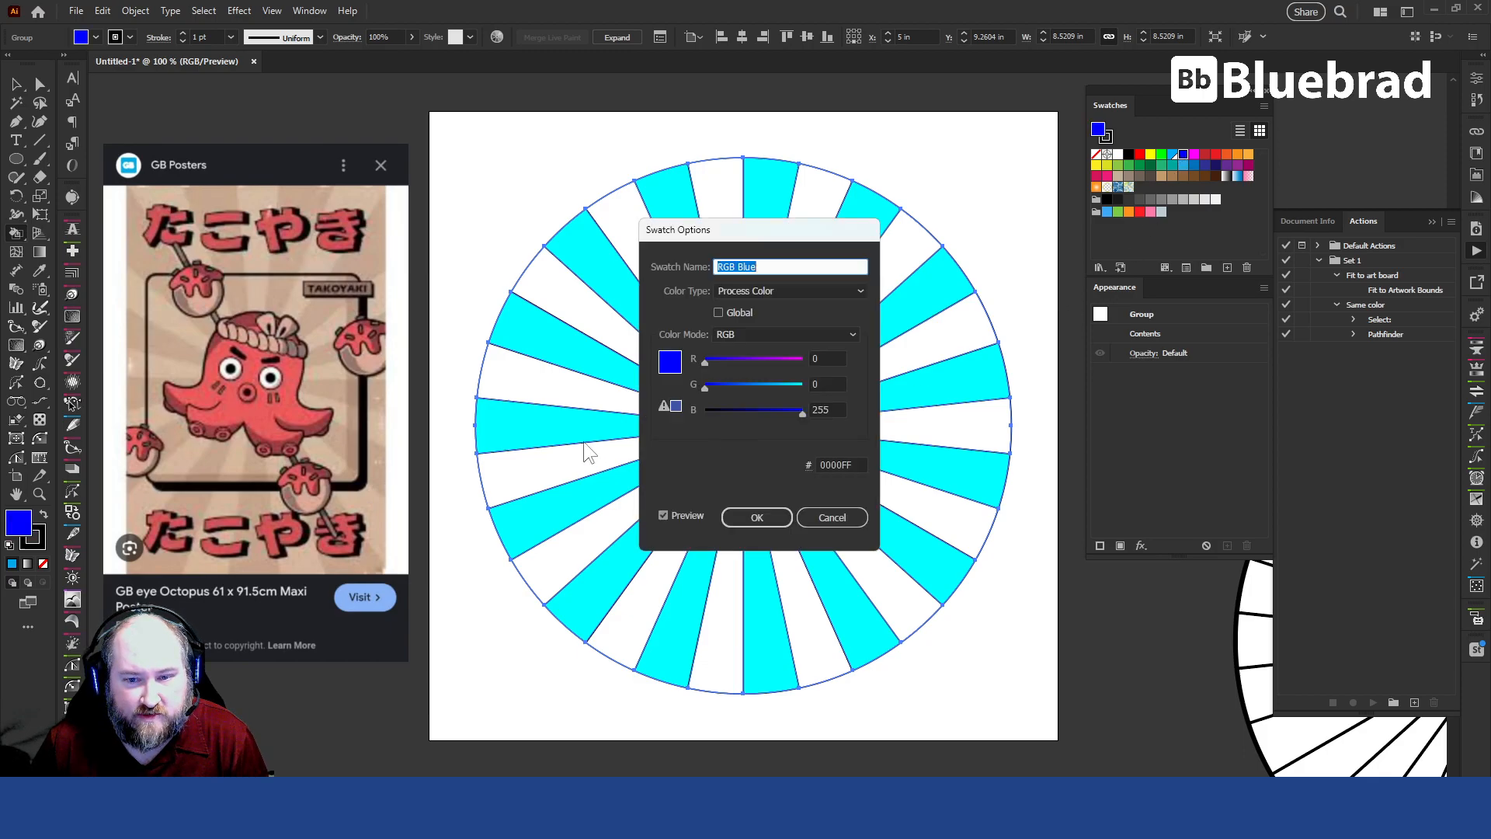
click(743, 310)
text(Color 2)
click(770, 518)
- Live-paint all the remaining white wedges with the blue Color 2 swatch and deselect the artwork
click(828, 200)
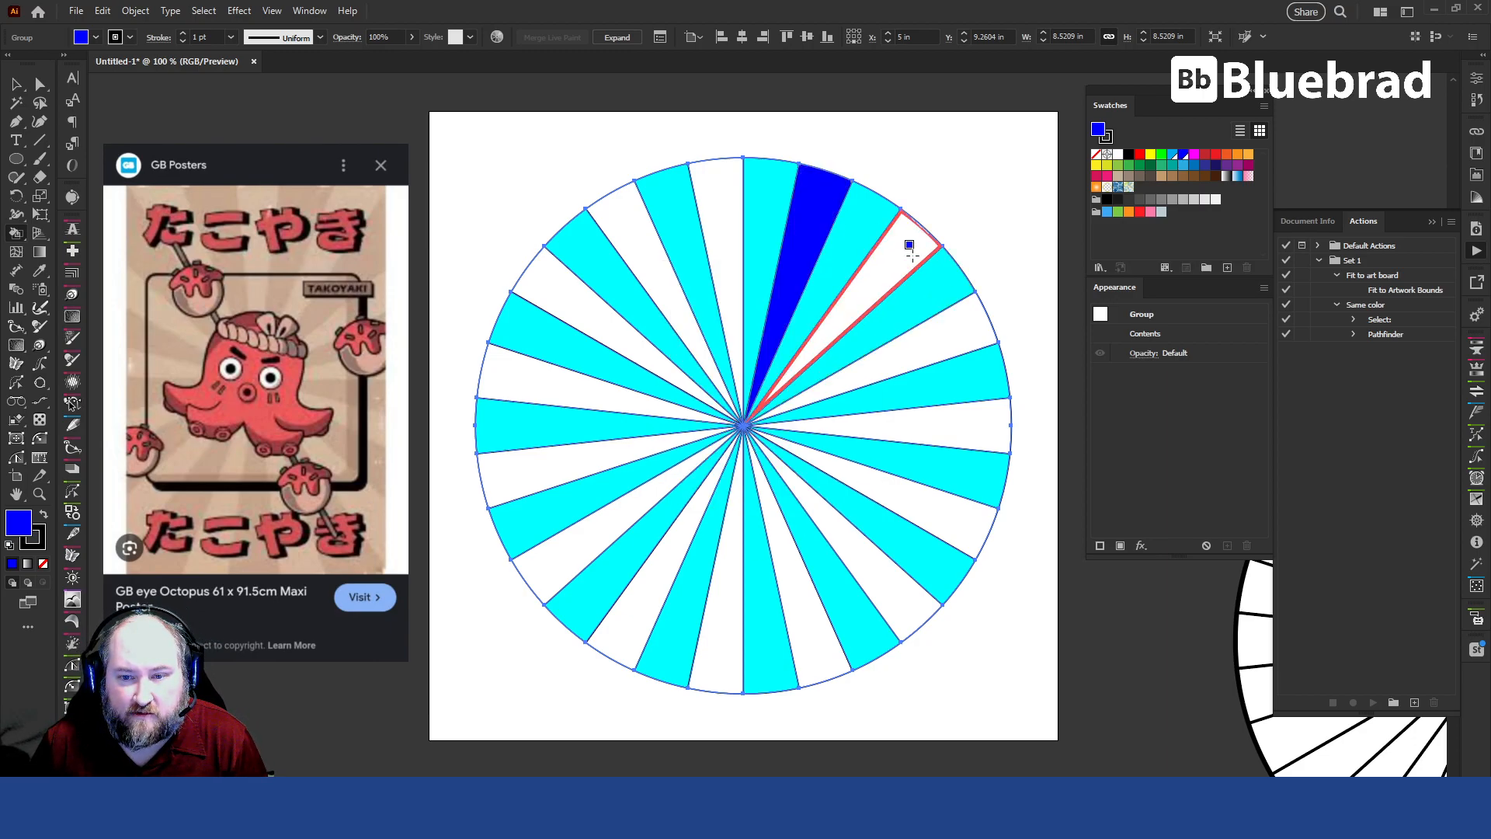
click(910, 243)
click(959, 316)
click(985, 407)
click(958, 522)
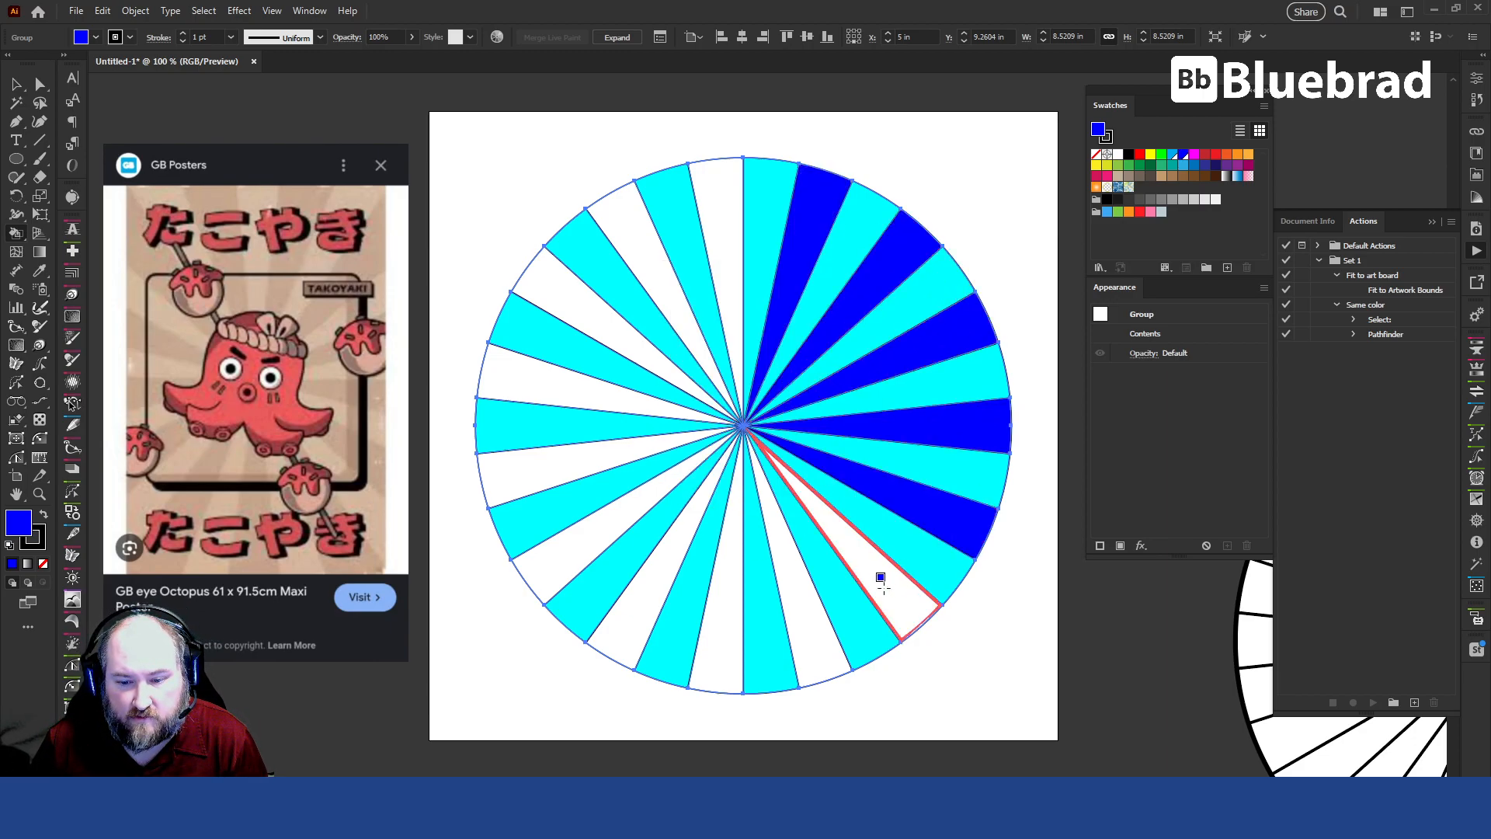
click(882, 575)
click(799, 609)
click(709, 622)
click(651, 613)
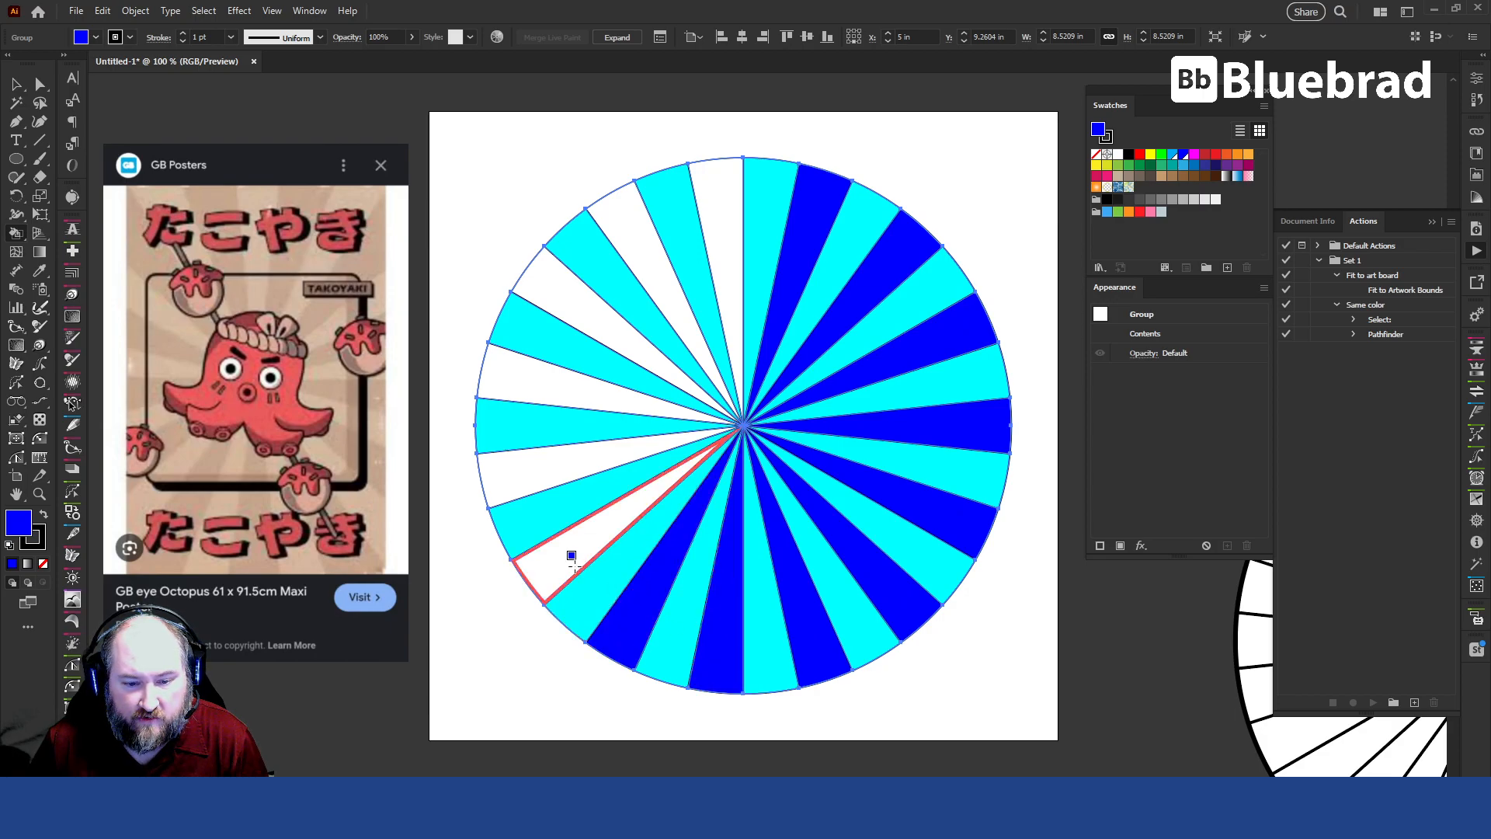
click(572, 559)
click(532, 466)
click(516, 383)
click(563, 291)
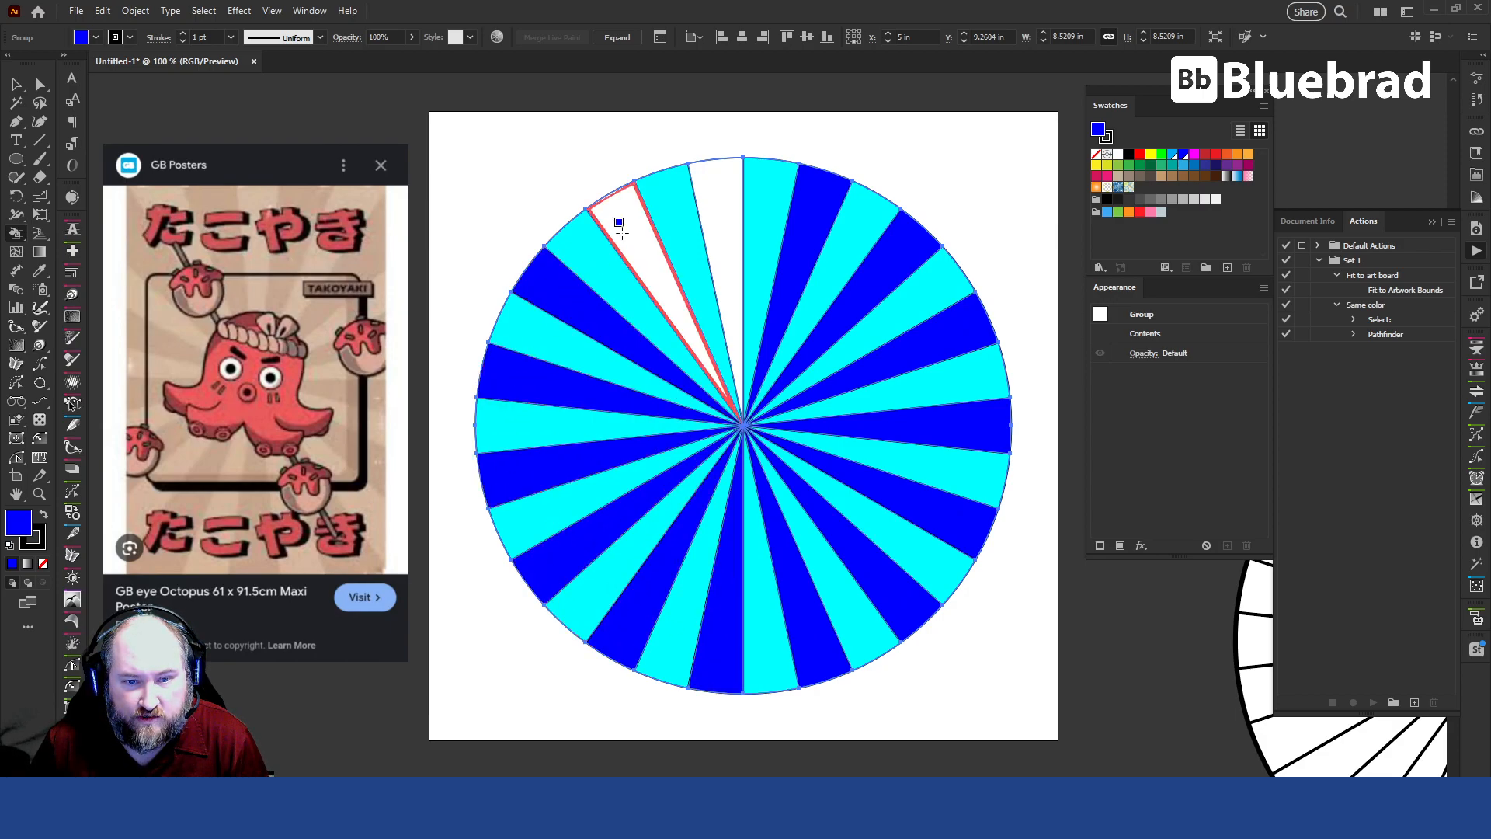
click(615, 217)
click(715, 189)
key(v)
click(678, 134)
key(v)
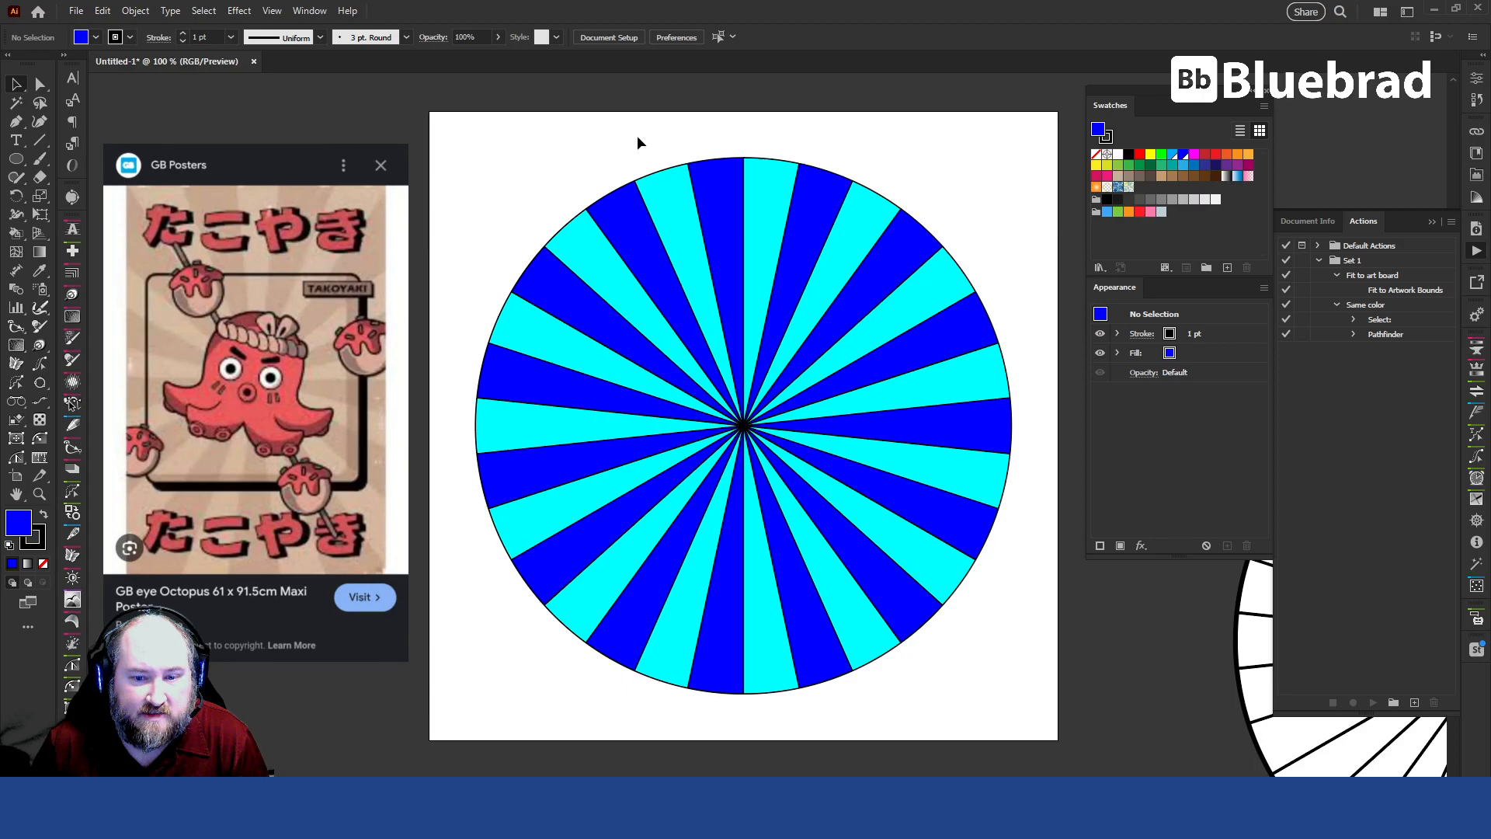
- Remove the black stroke from the painted sunburst circle
click(776, 220)
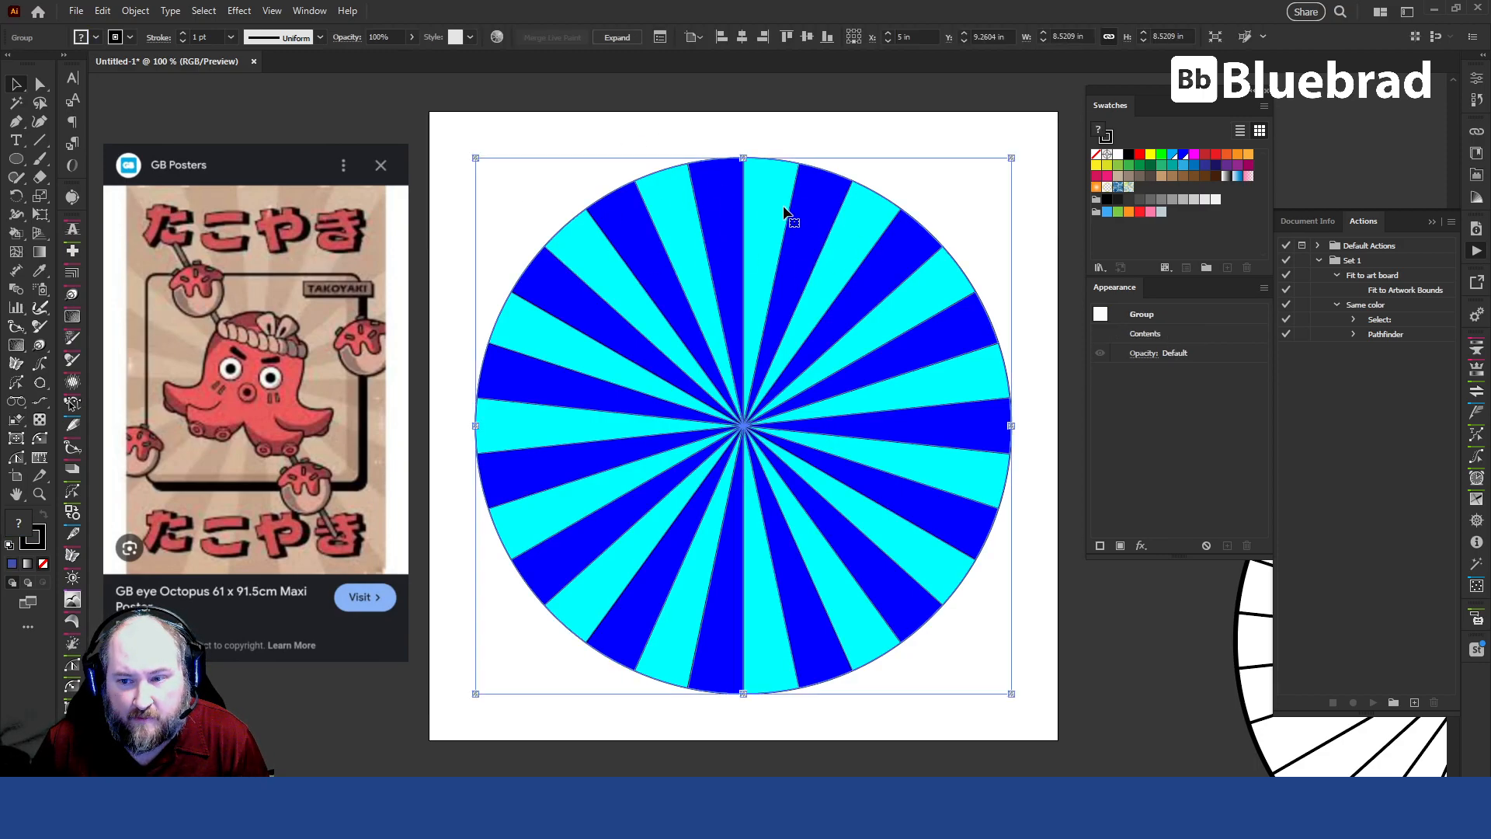
click(1109, 139)
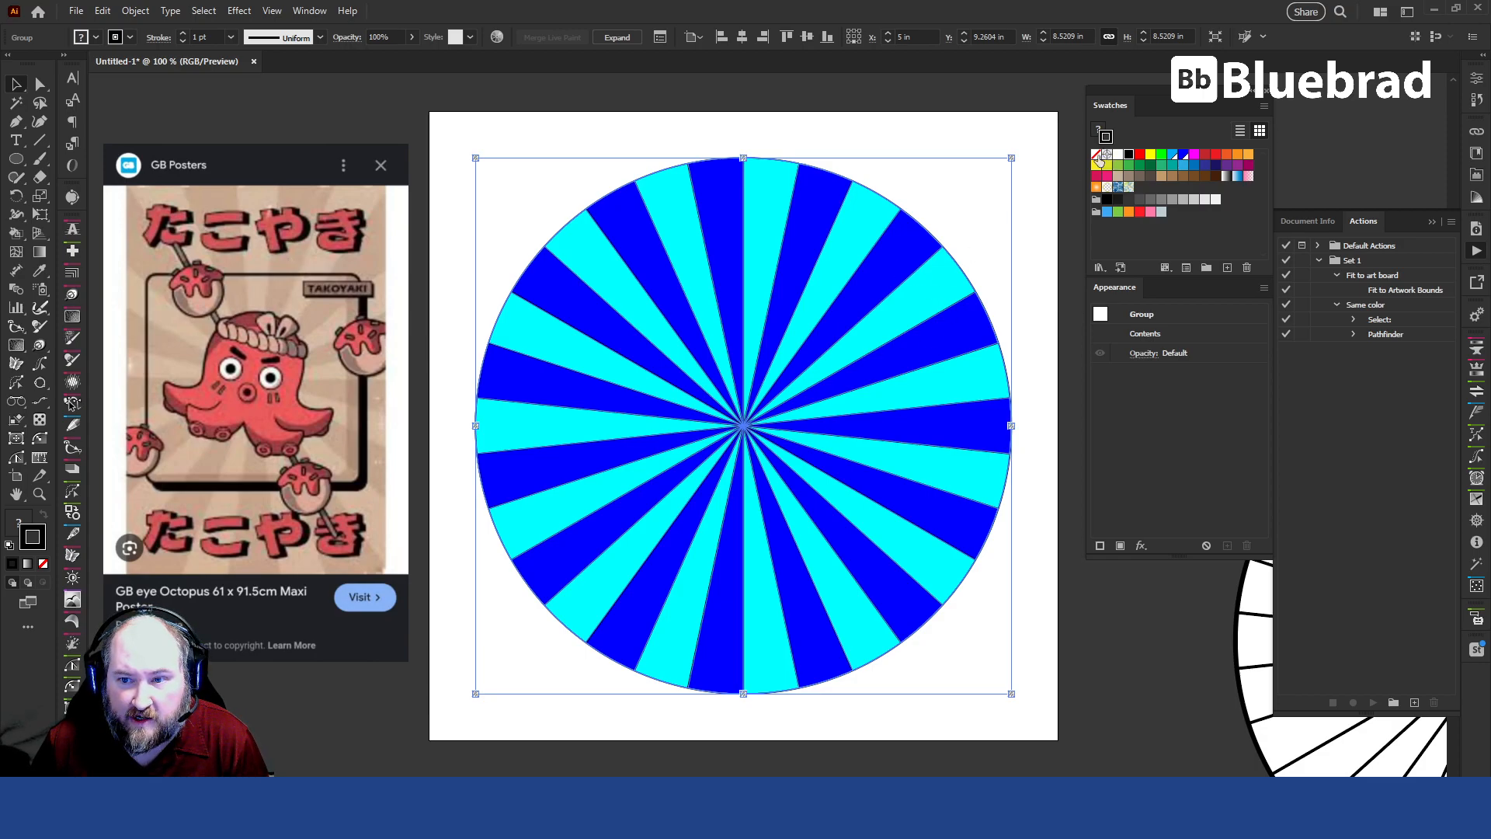
click(1096, 155)
click(970, 198)
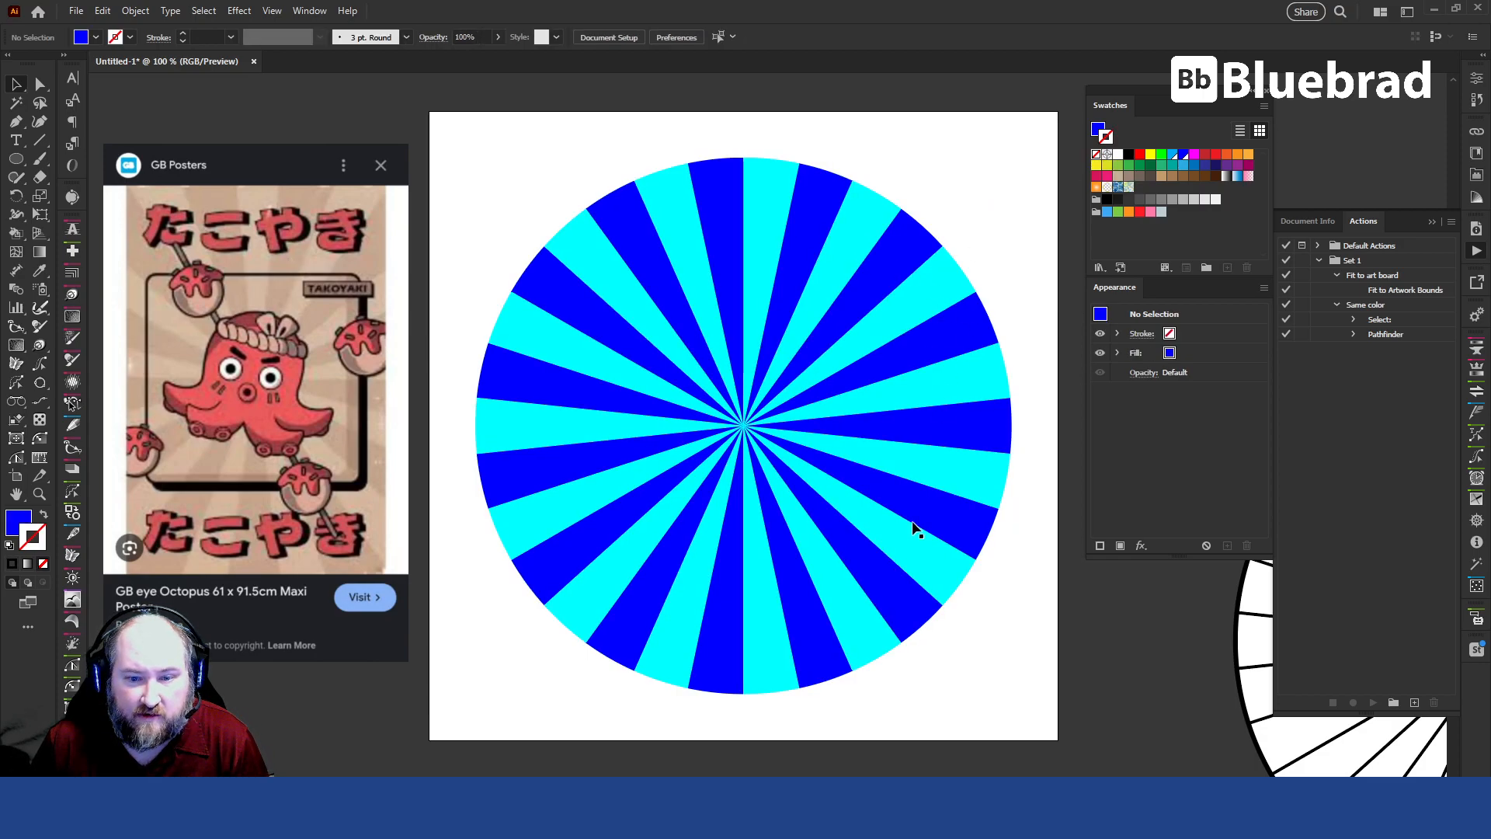
- Move the Color 1 and Color 2 swatches to the start of the swatch list
drag(619, 296, 754, 274)
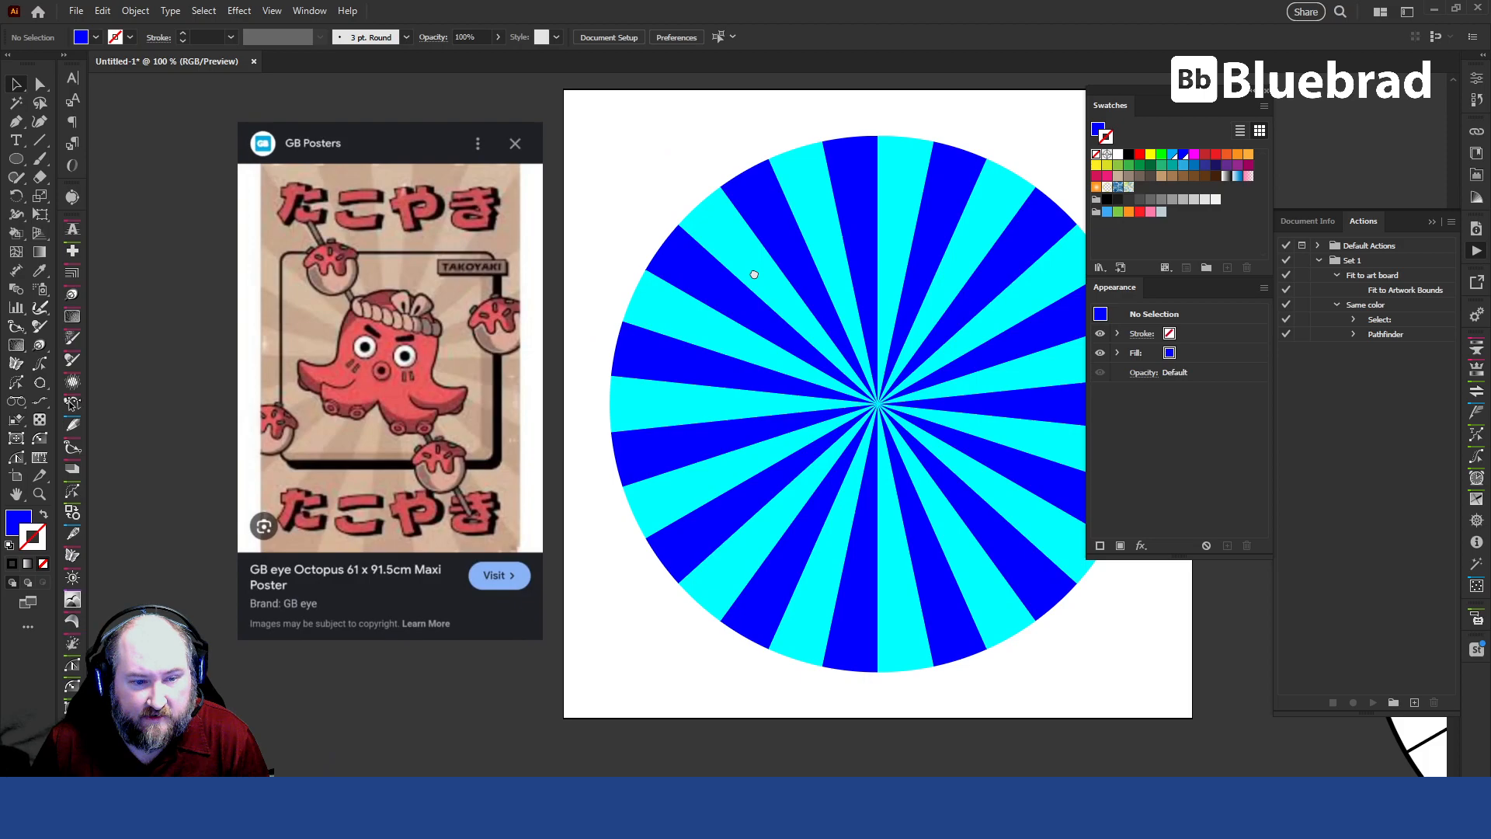
drag(816, 329, 690, 340)
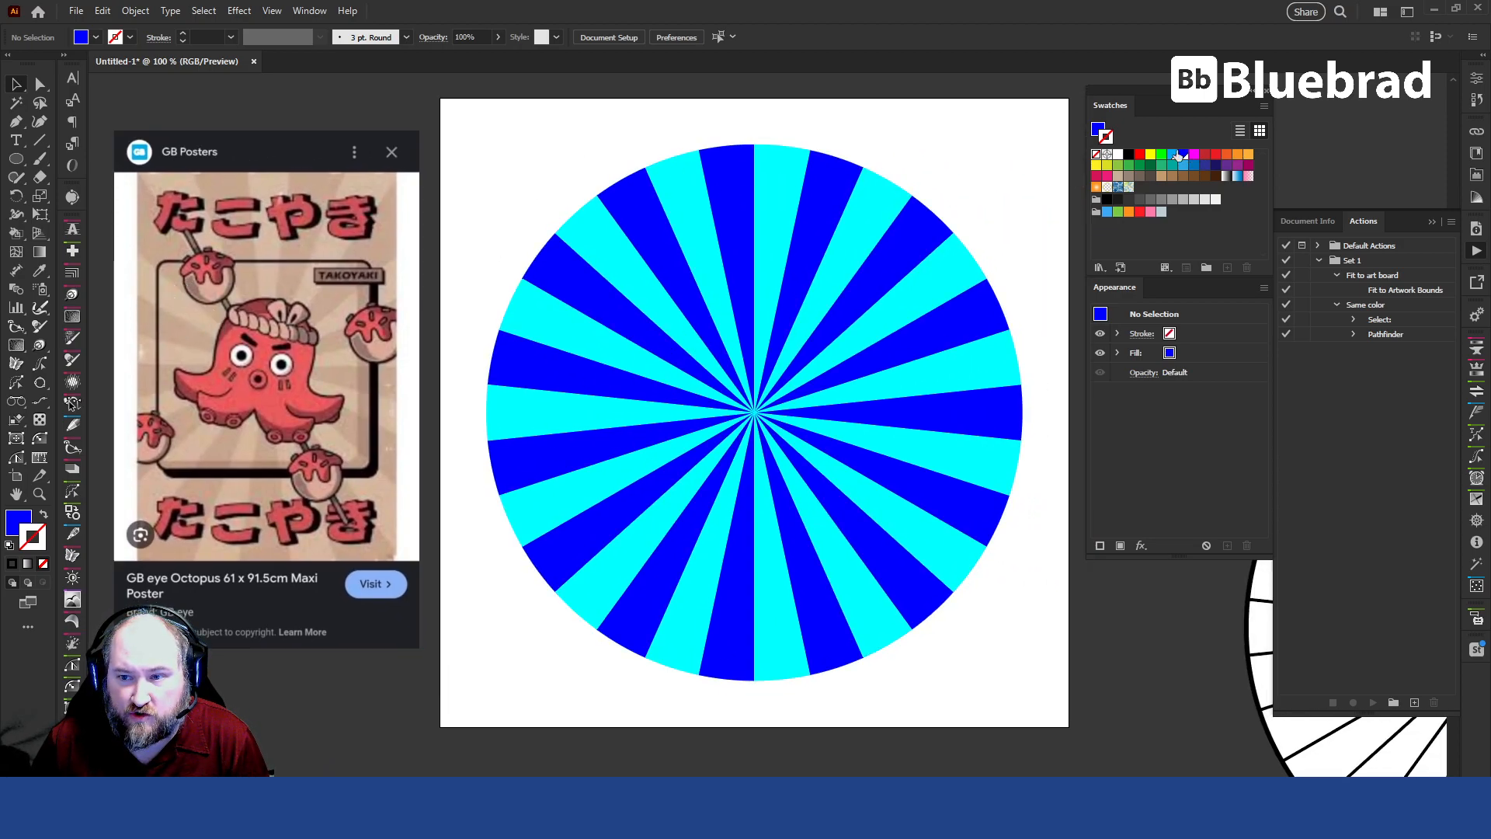
drag(1115, 155, 1129, 155)
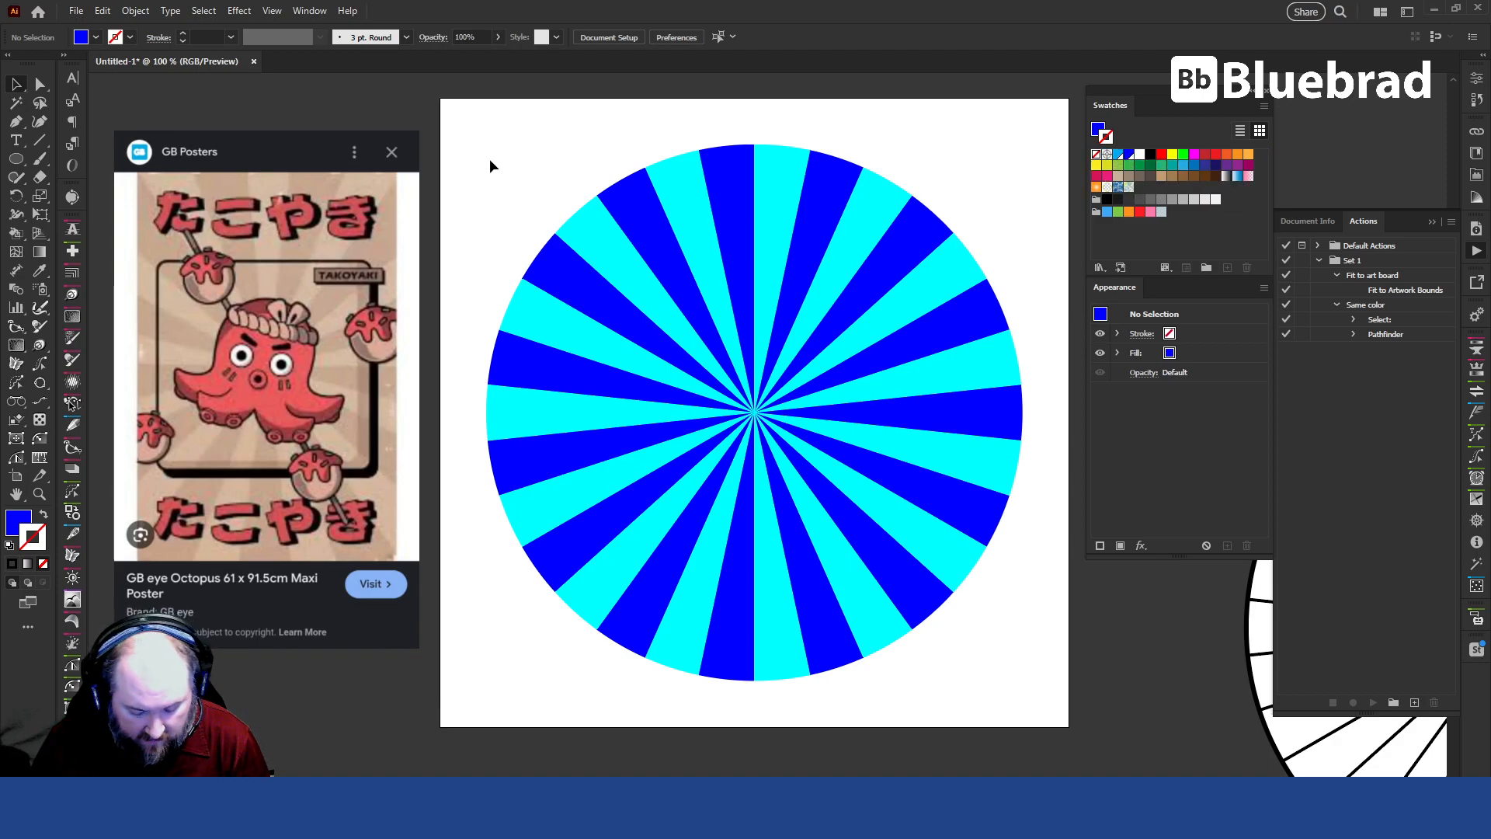
- Sample the light beige of the poster's background rays and replace the Color 1 swatch with it
key(i)
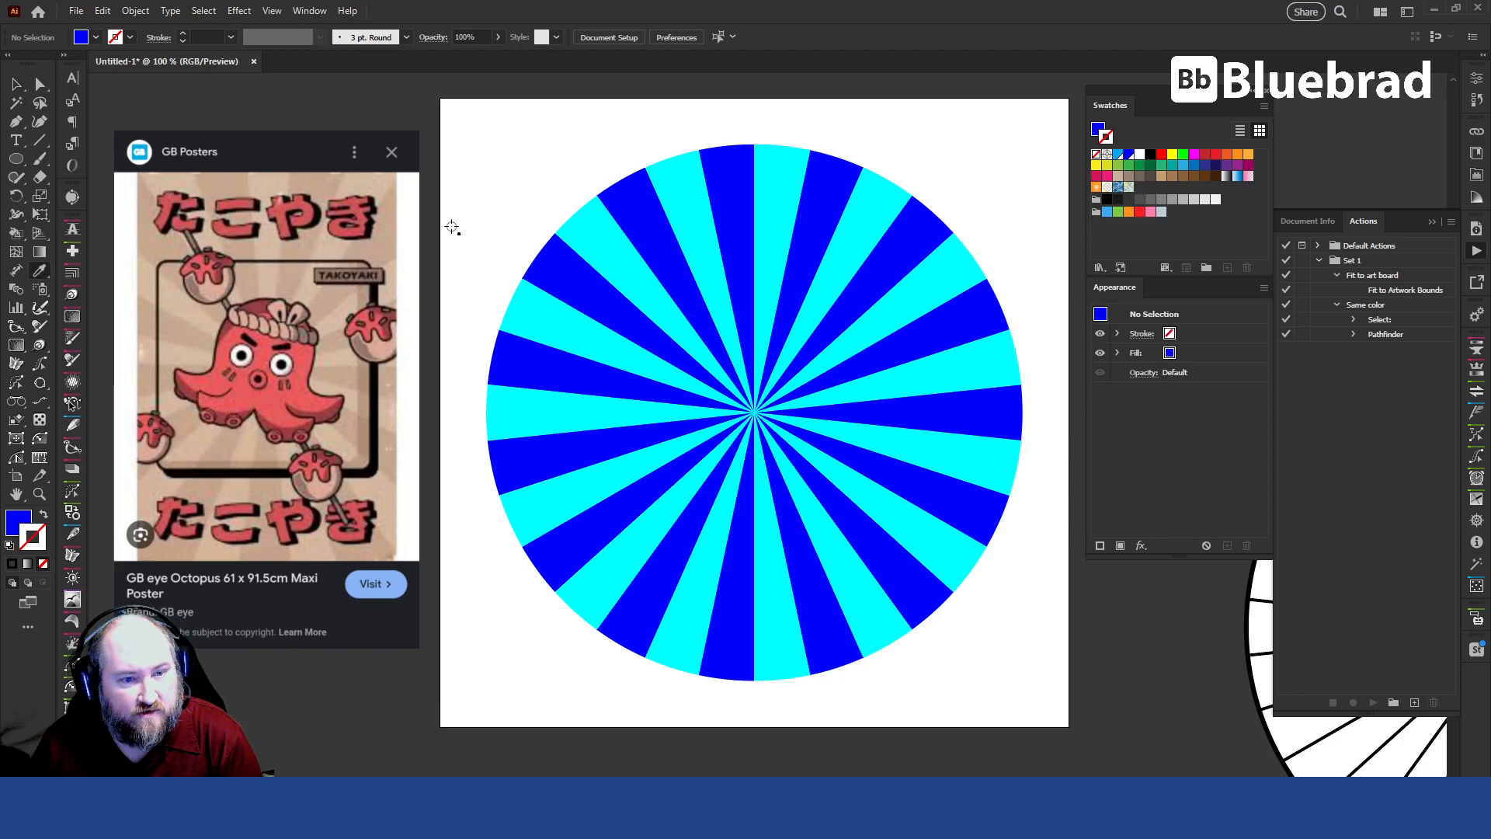
click(268, 279)
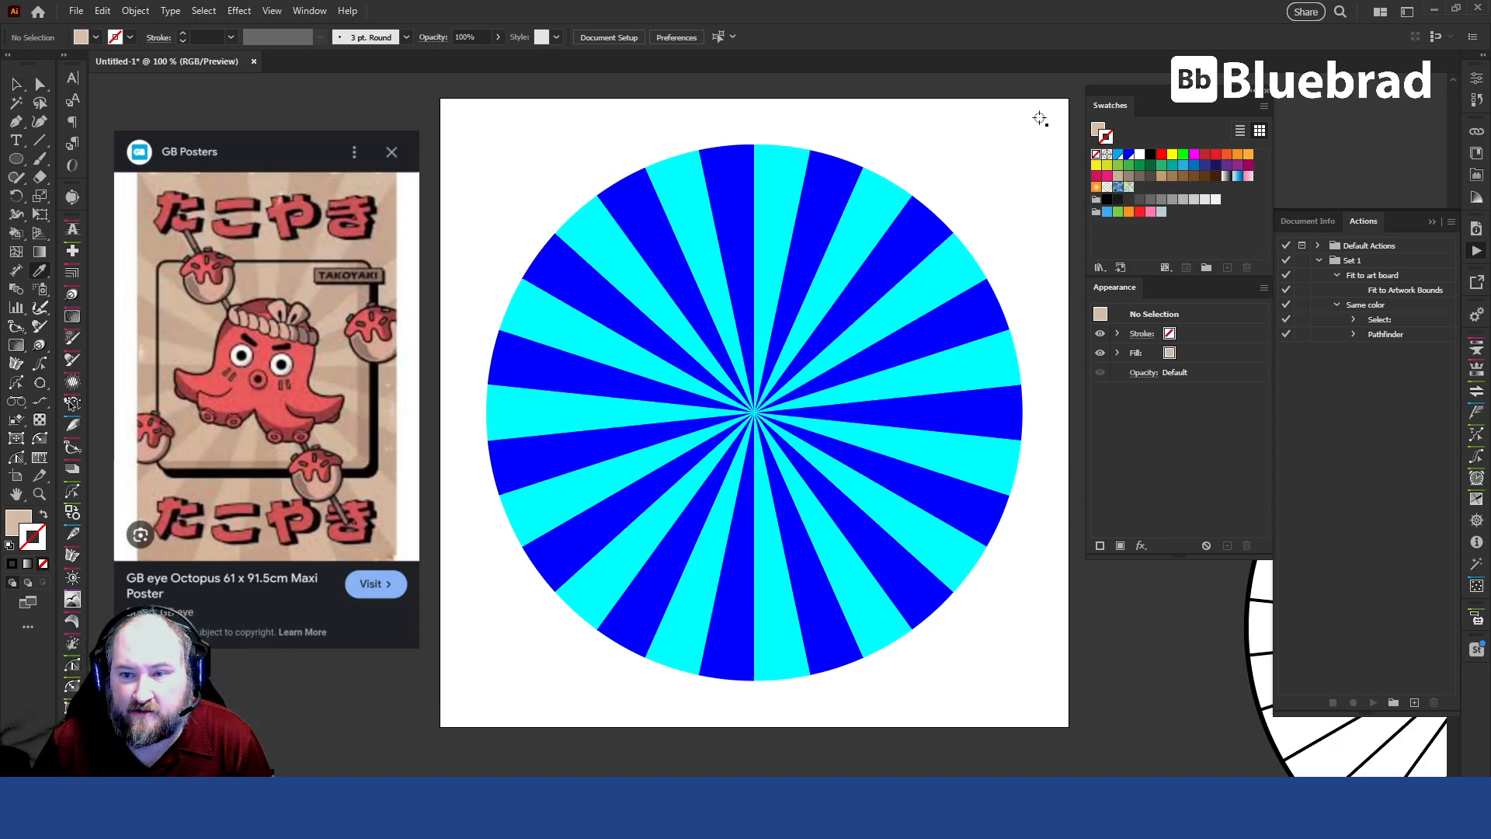
click(1098, 129)
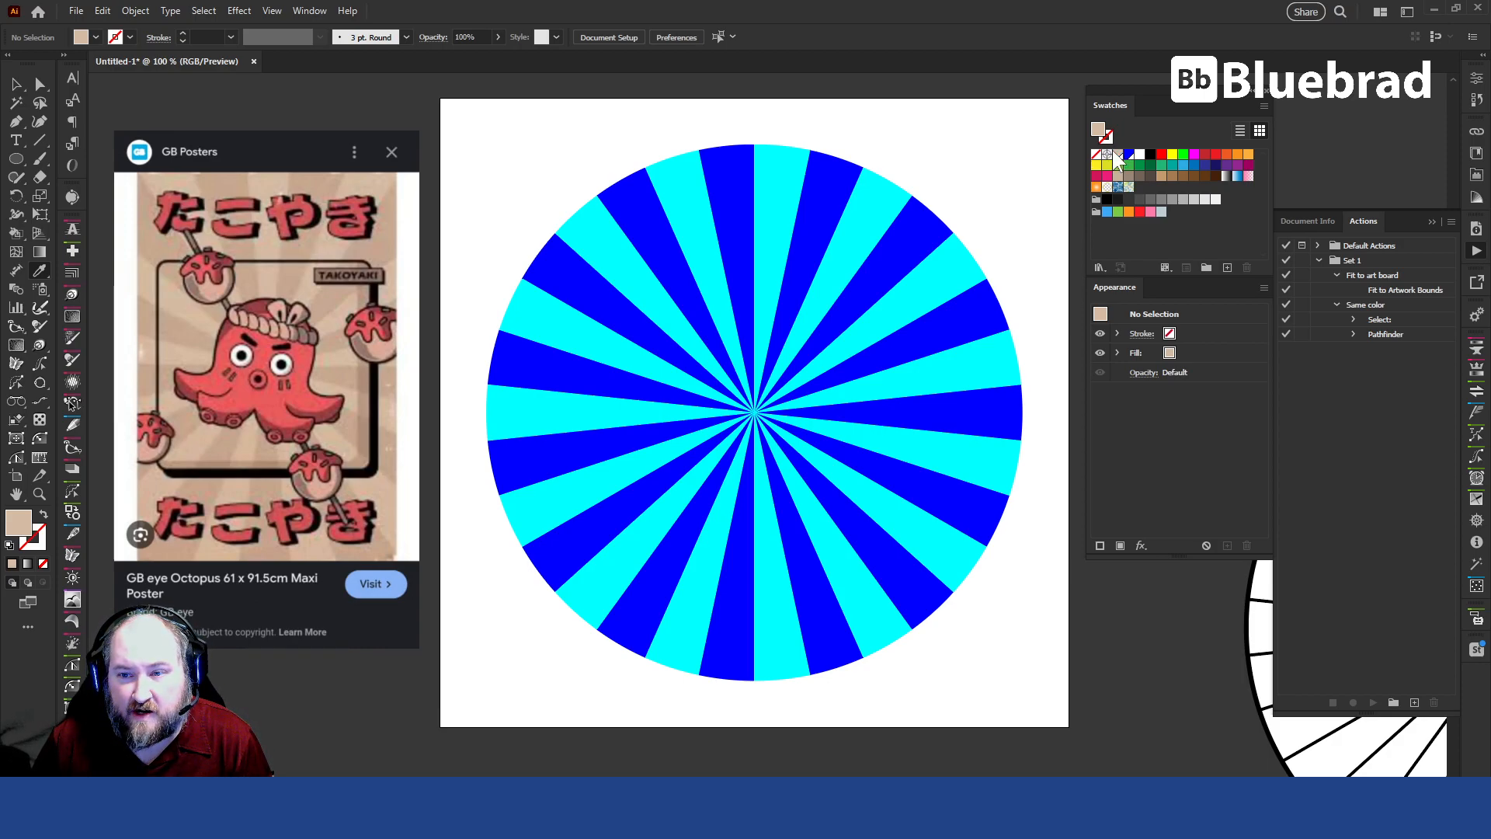
- Live-paint all the cyan wedges of the sunburst with the beige Color 1 swatch and deselect the artwork
key(v)
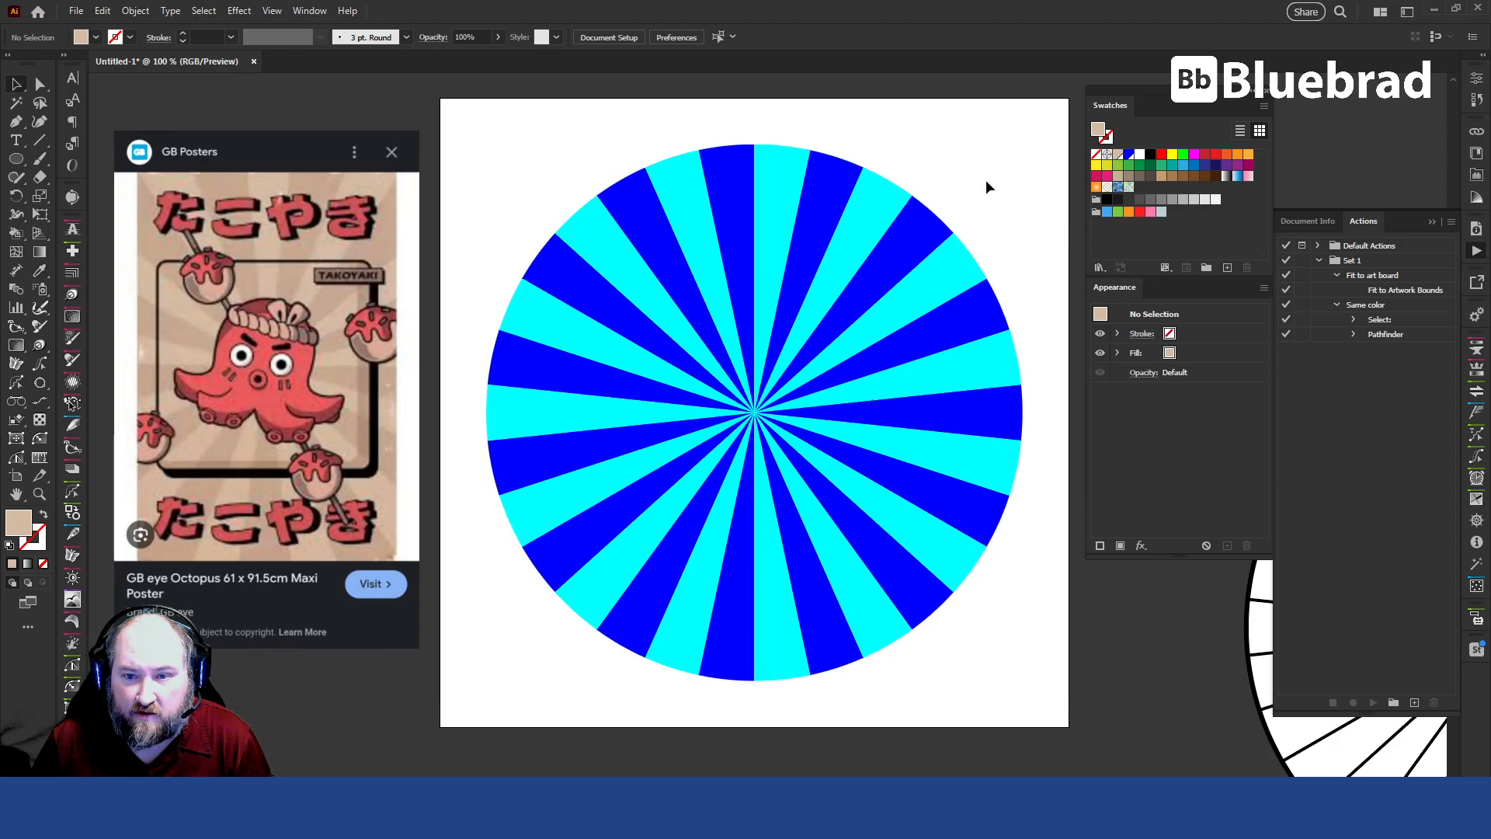
click(857, 214)
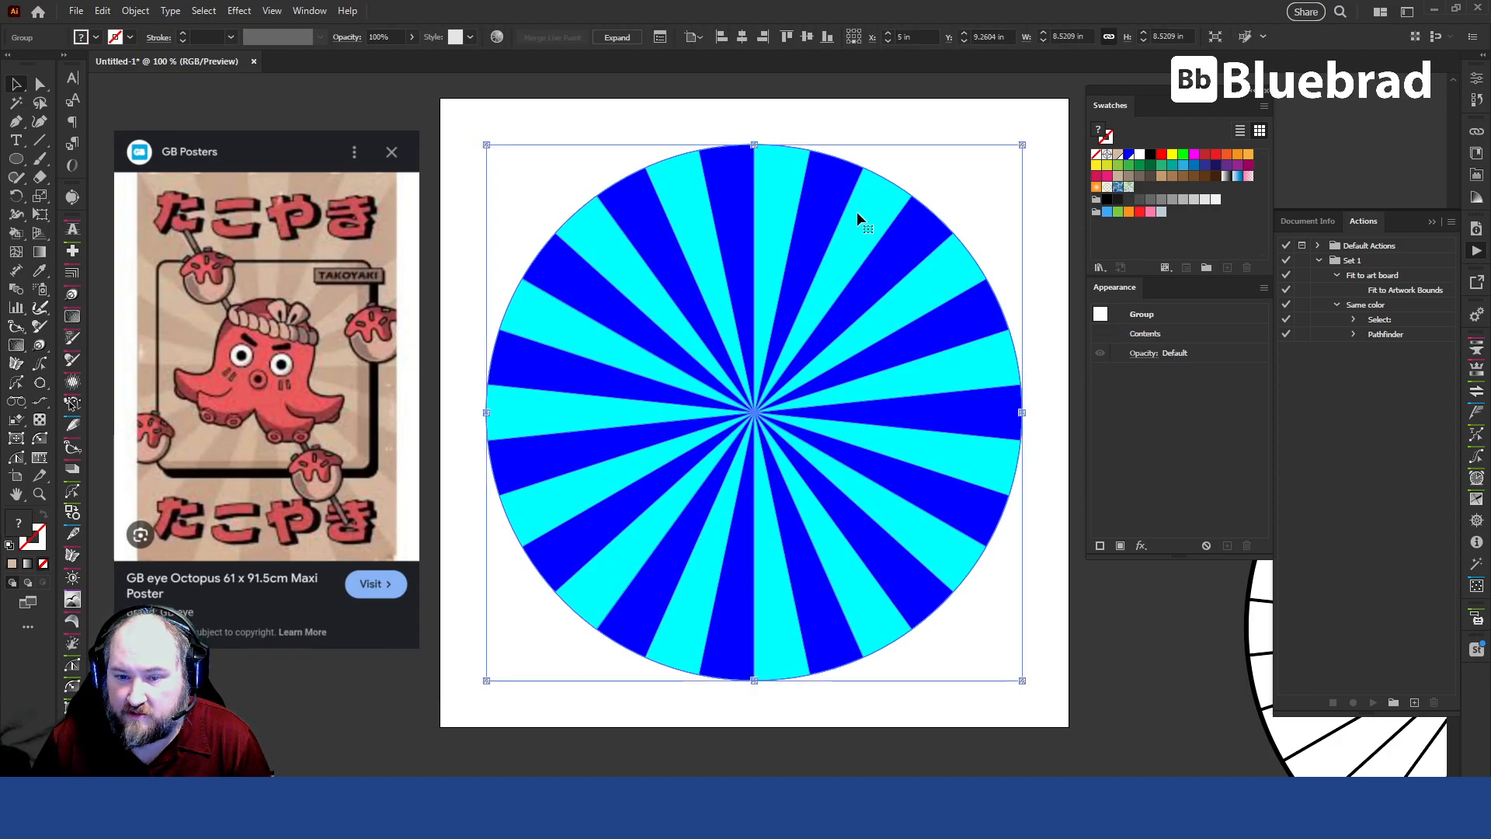
key(shift+m)
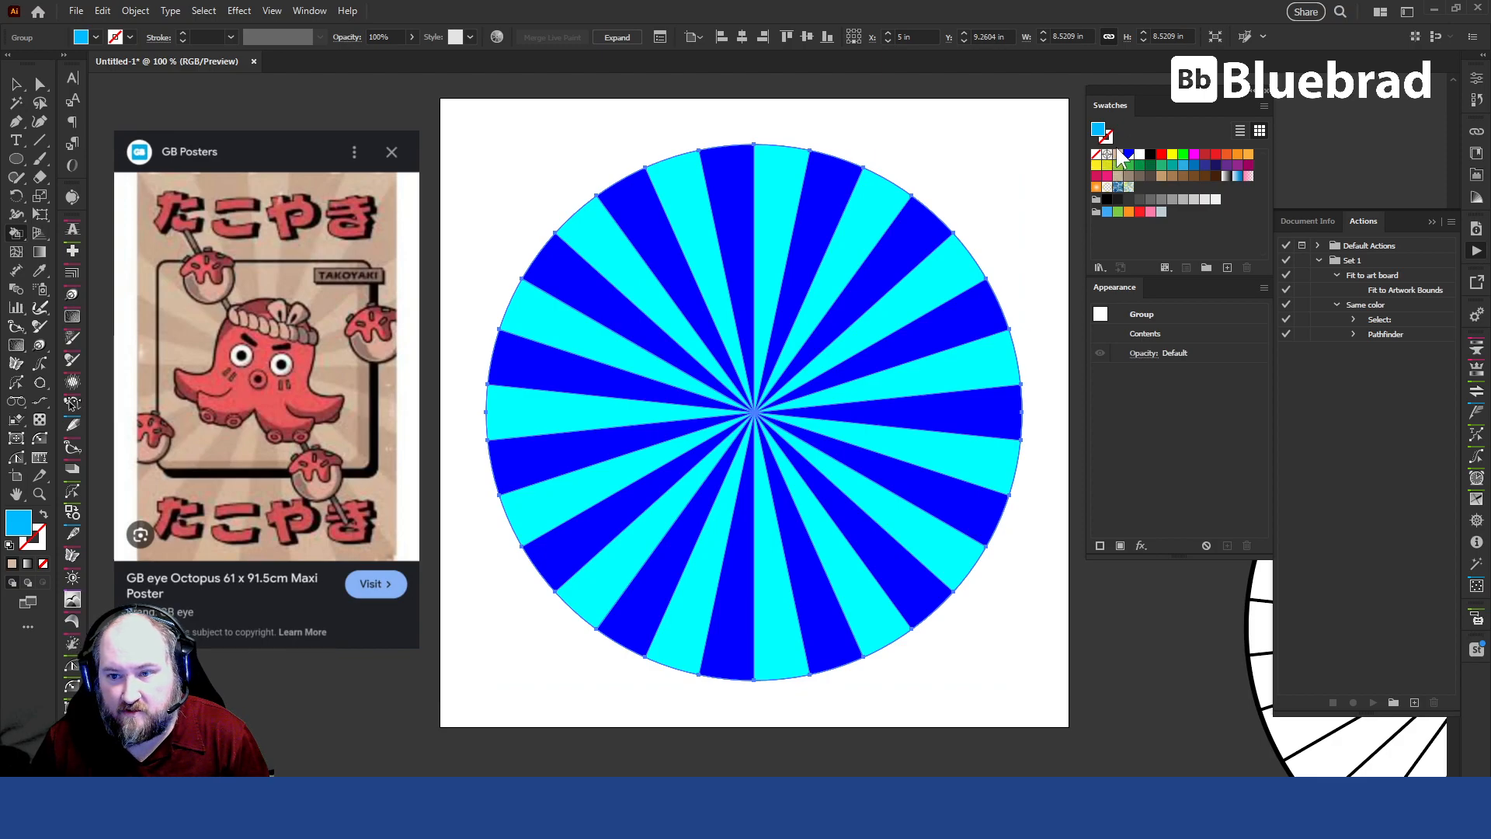
click(857, 233)
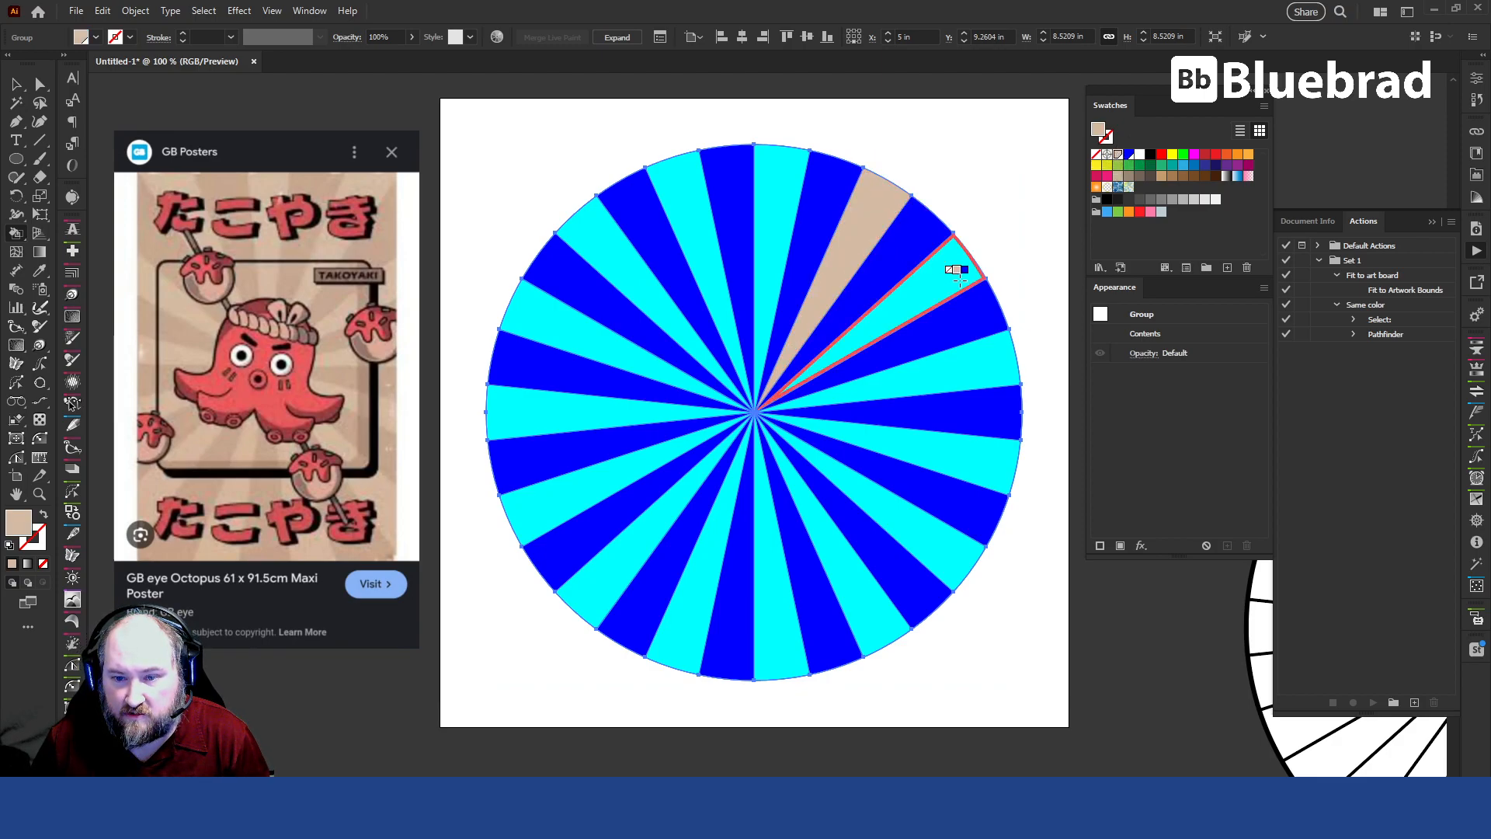
click(959, 268)
click(962, 354)
click(960, 463)
click(920, 521)
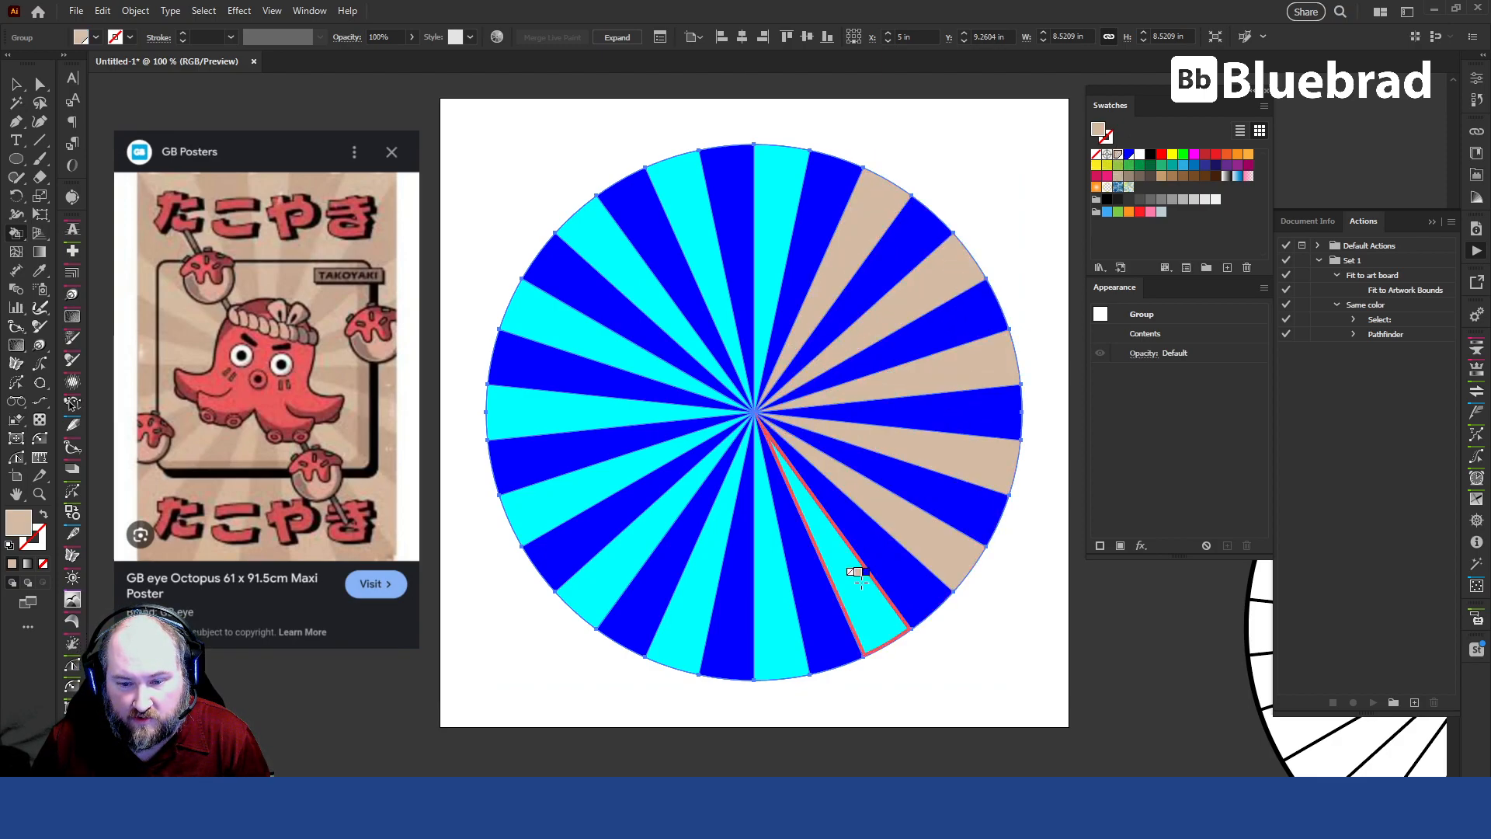
click(862, 578)
click(783, 609)
click(701, 621)
click(605, 578)
click(536, 497)
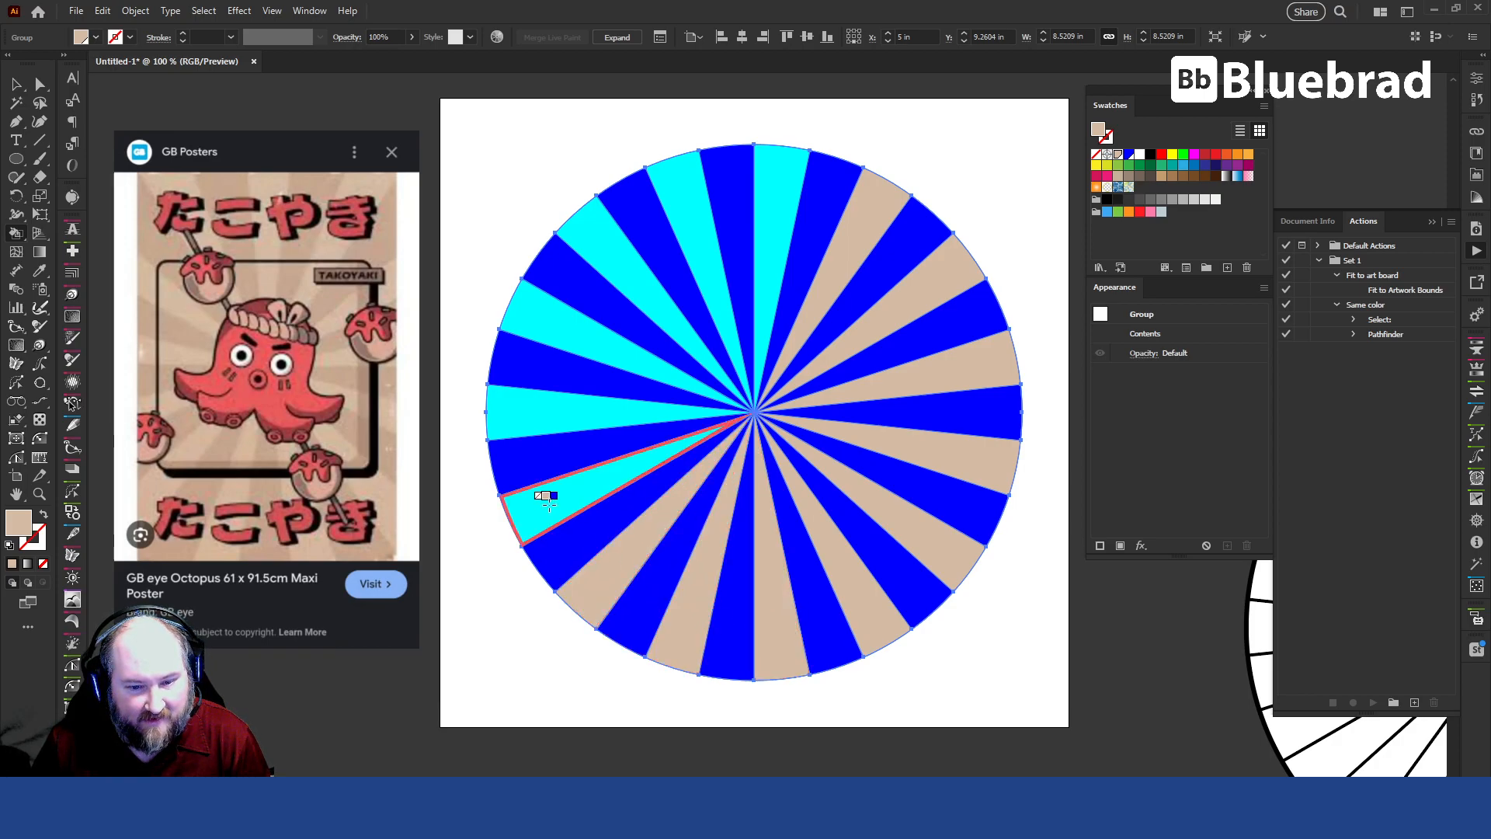
click(543, 408)
click(567, 332)
click(578, 288)
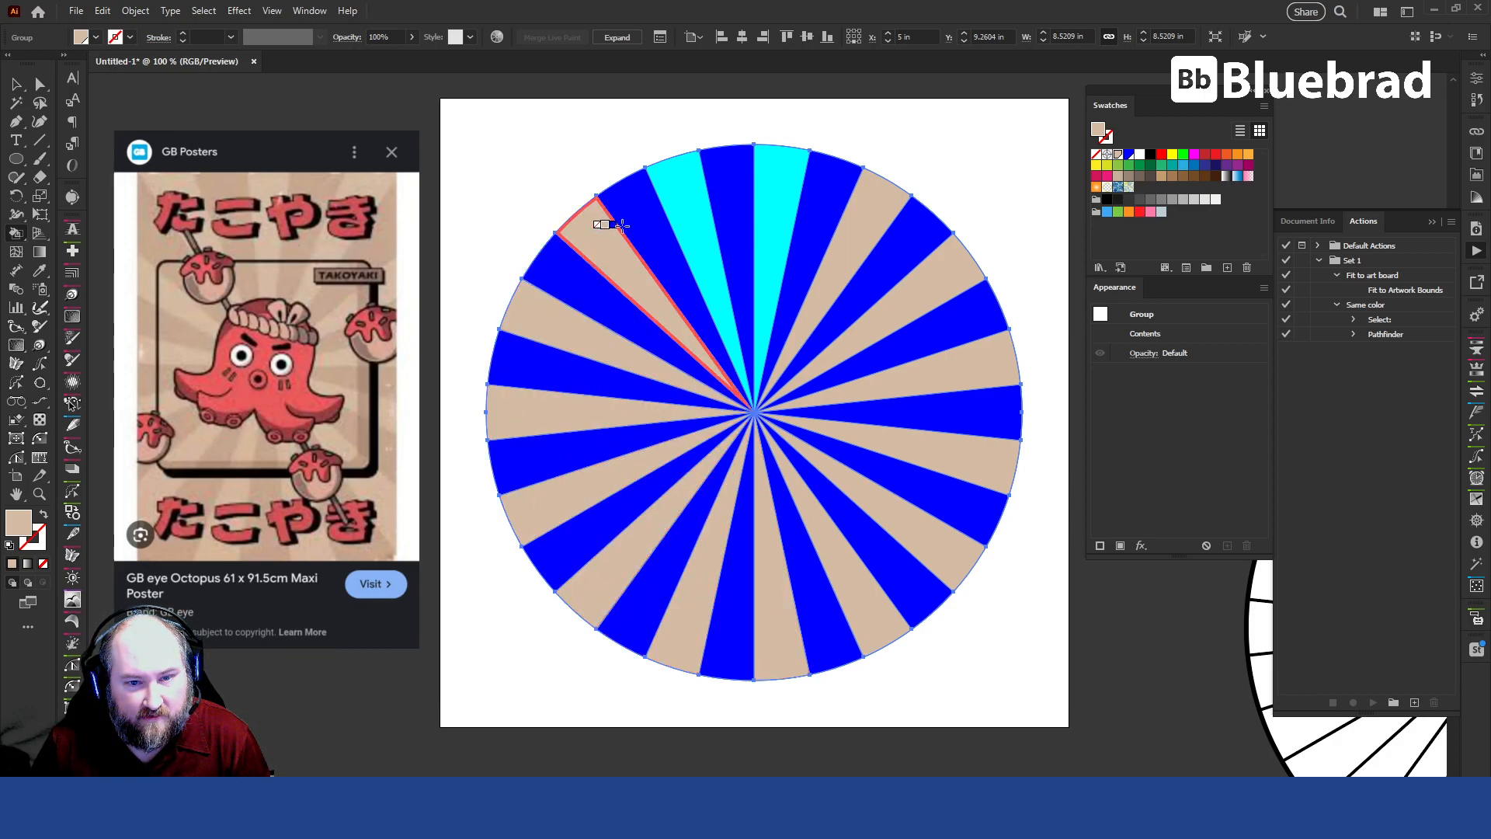
click(666, 180)
click(780, 155)
key(v)
click(870, 118)
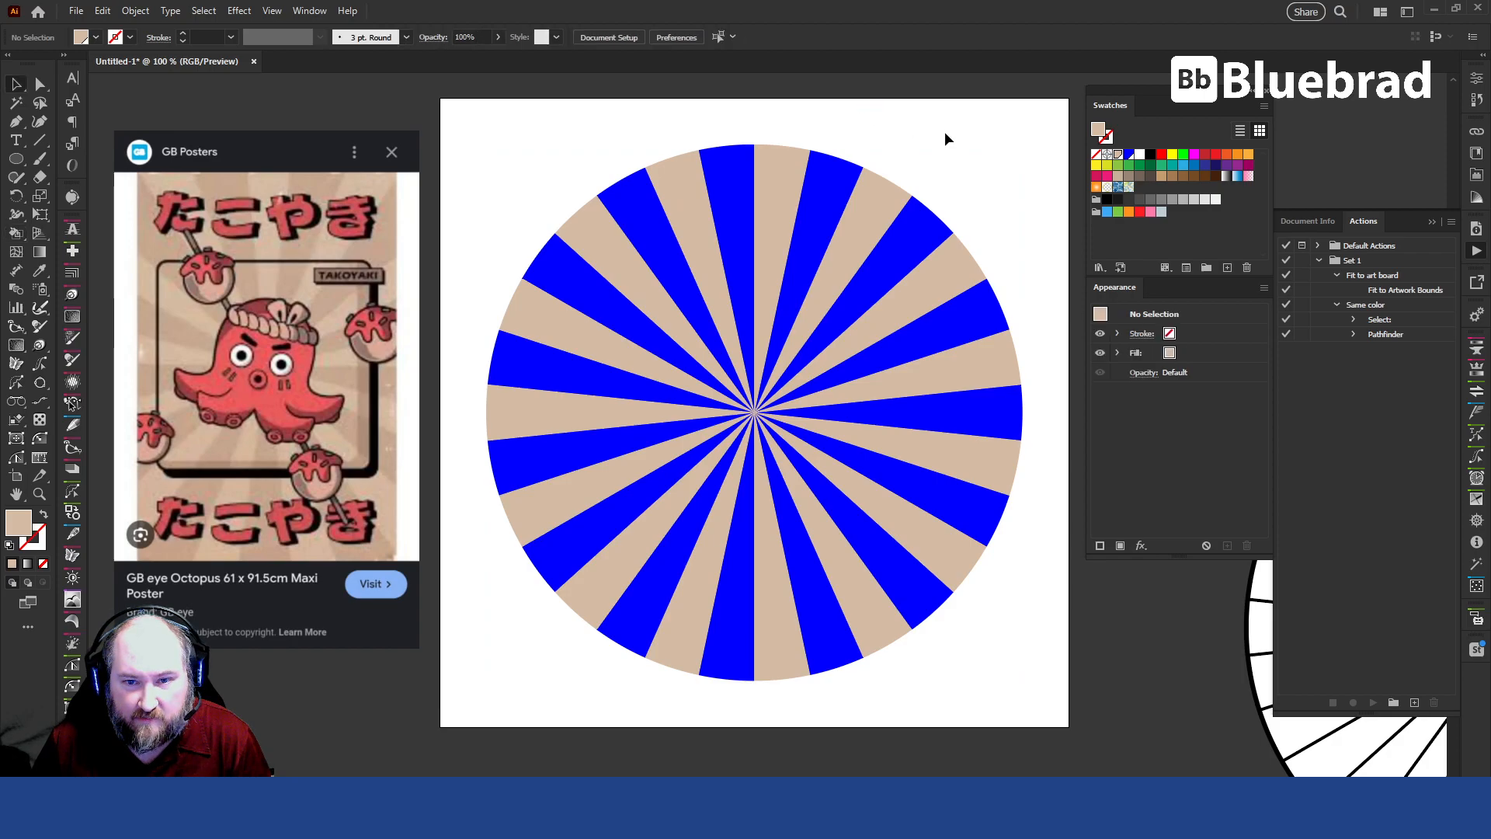
- Inspect the Color 1 swatch's options and leave them without changes
click(916, 211)
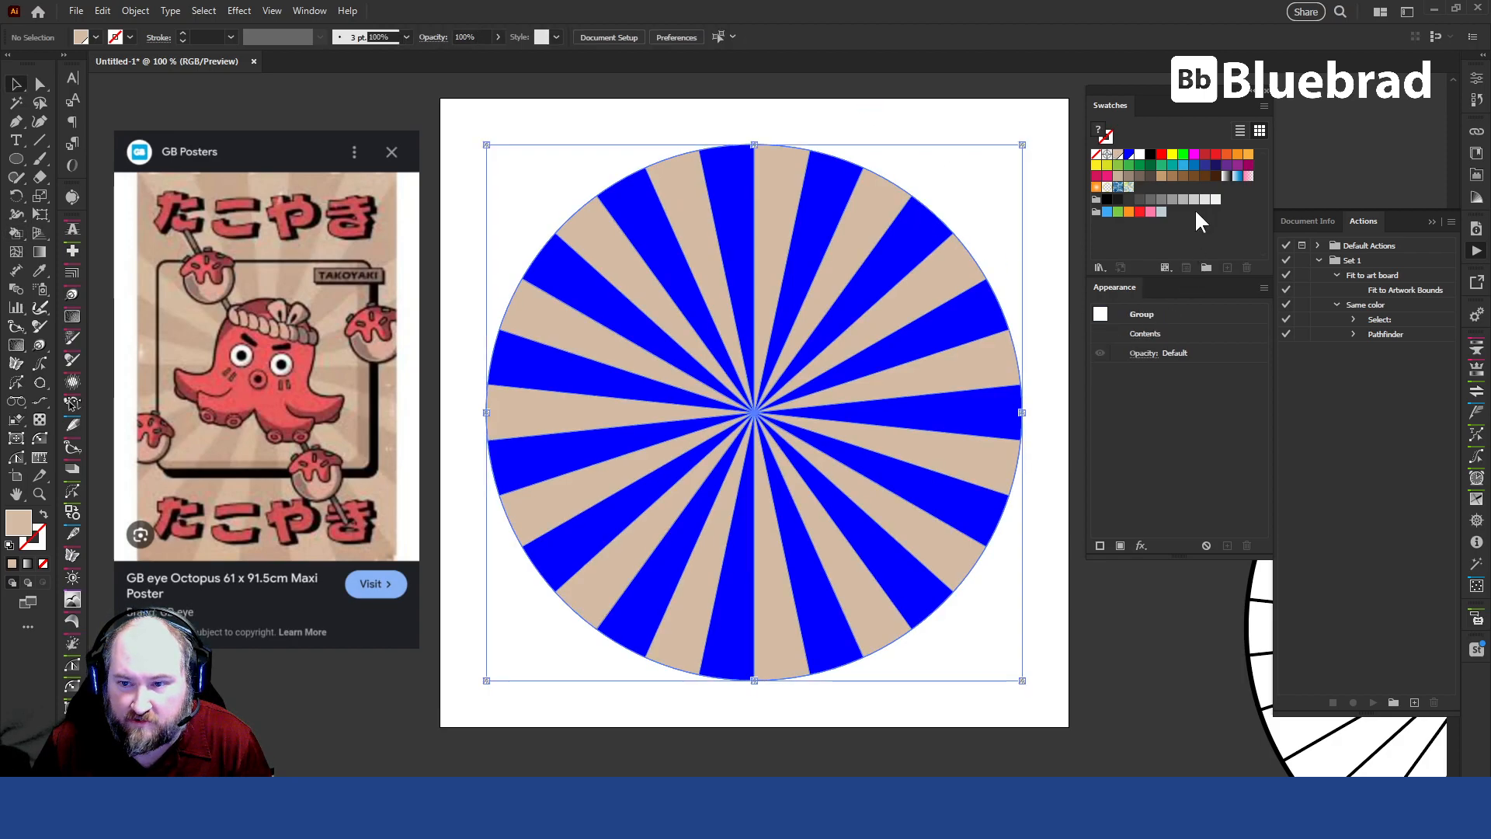
click(980, 145)
double_click(1117, 156)
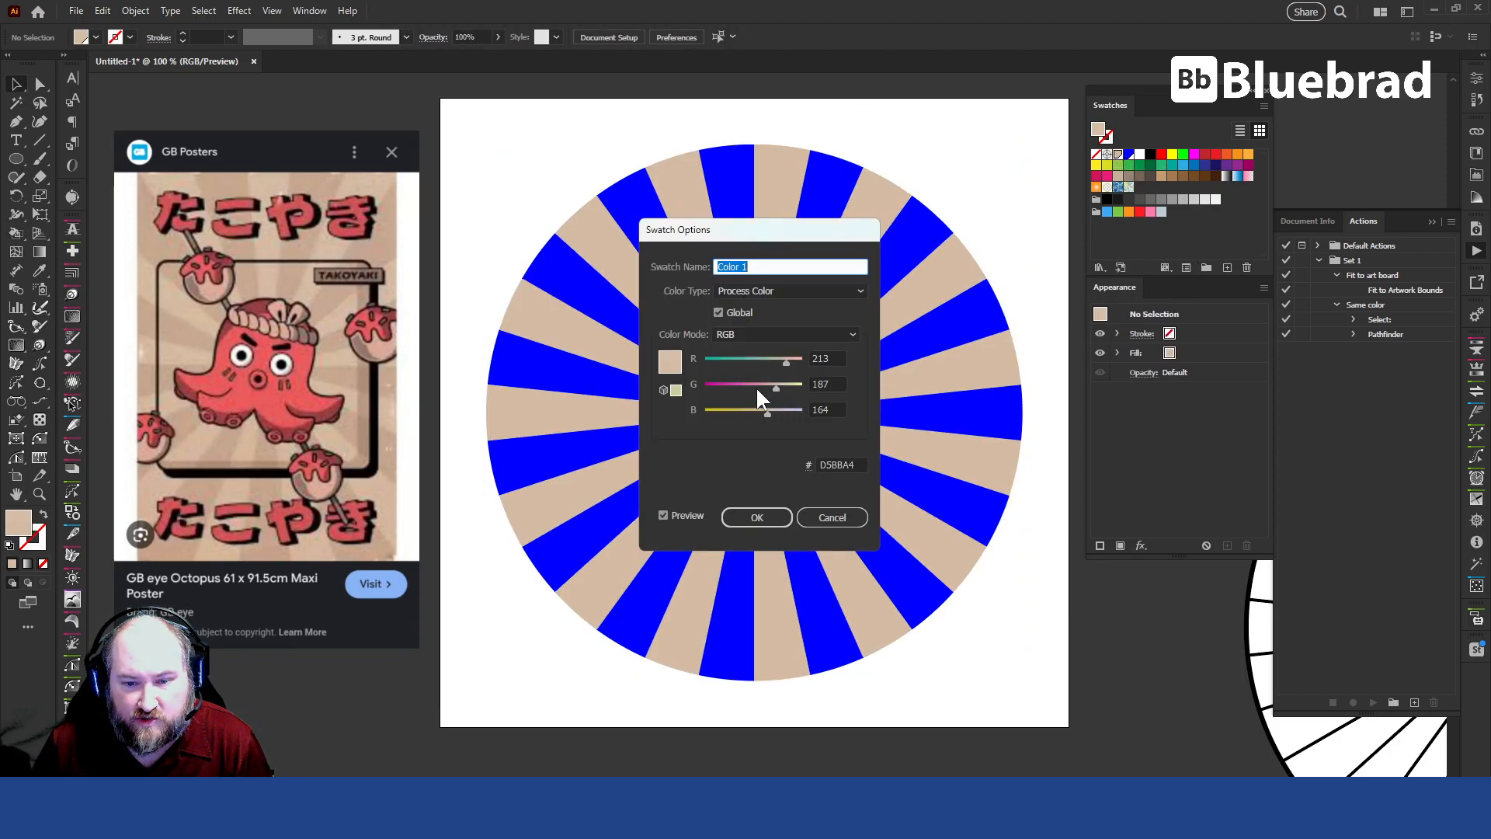
click(831, 517)
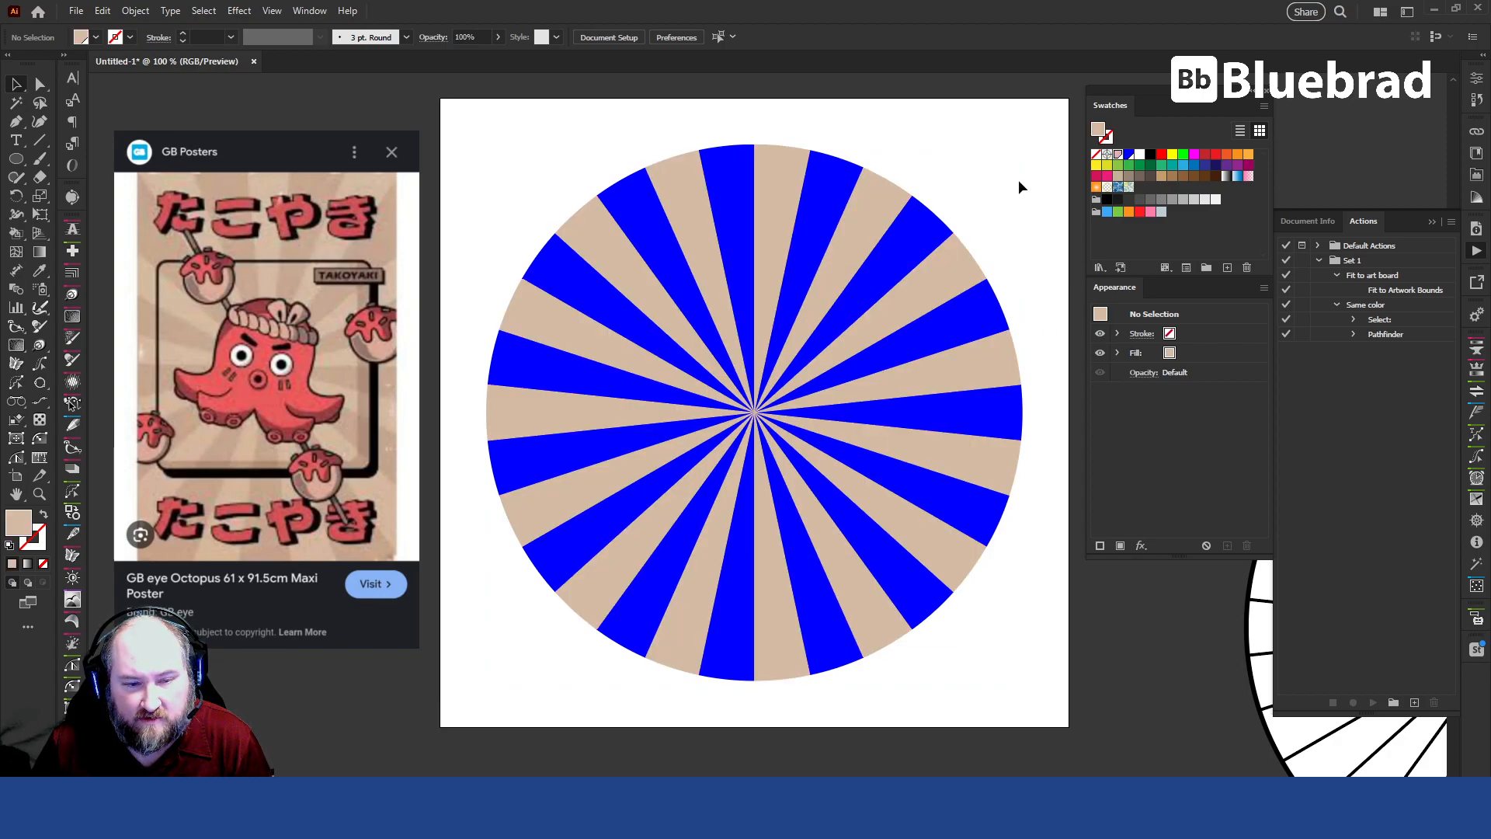
- Sample the darker beige of the poster's background rays and replace the Color 2 swatch with it
key(i)
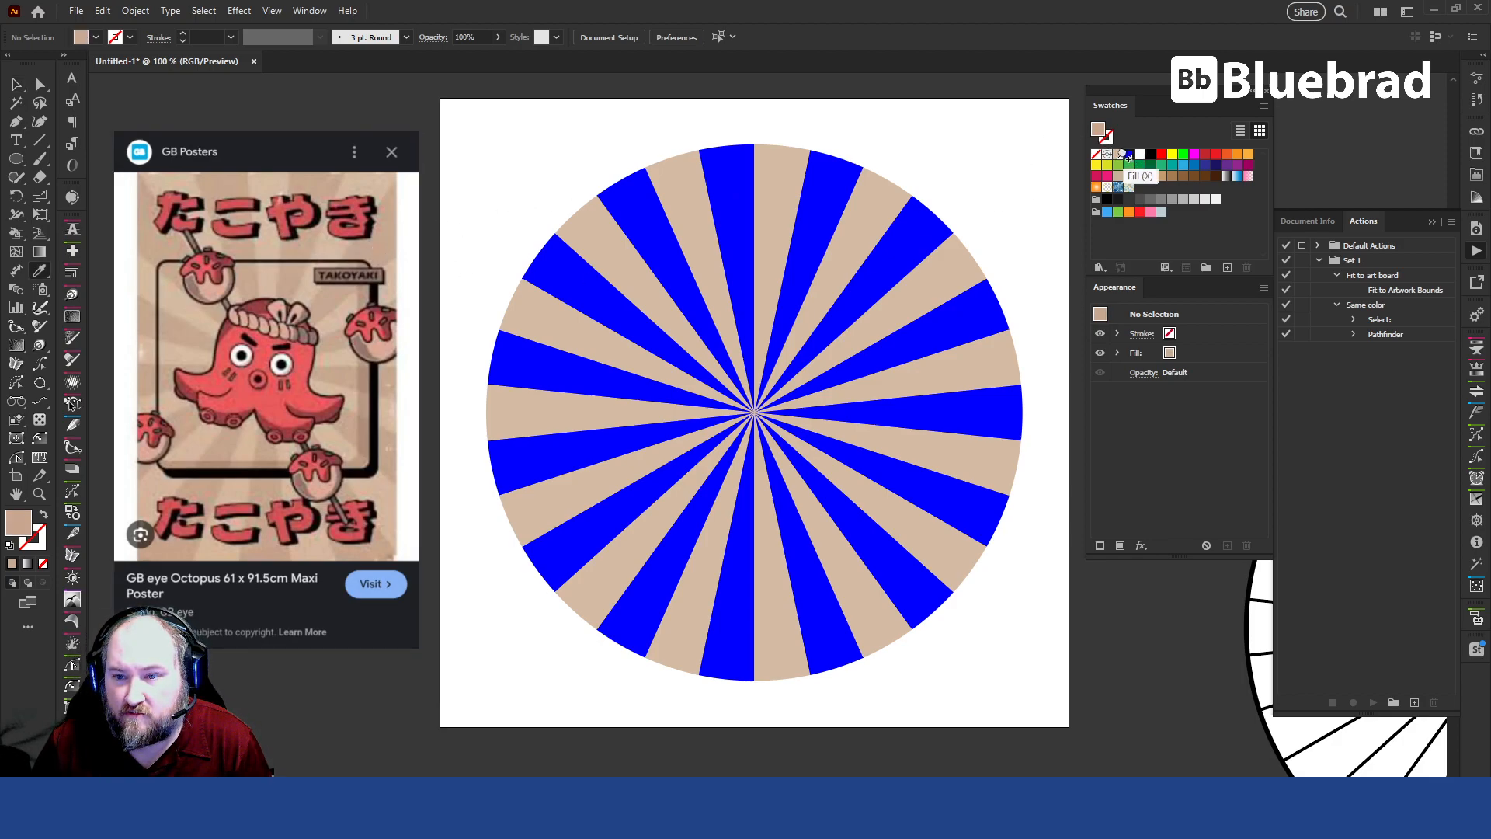
key(v)
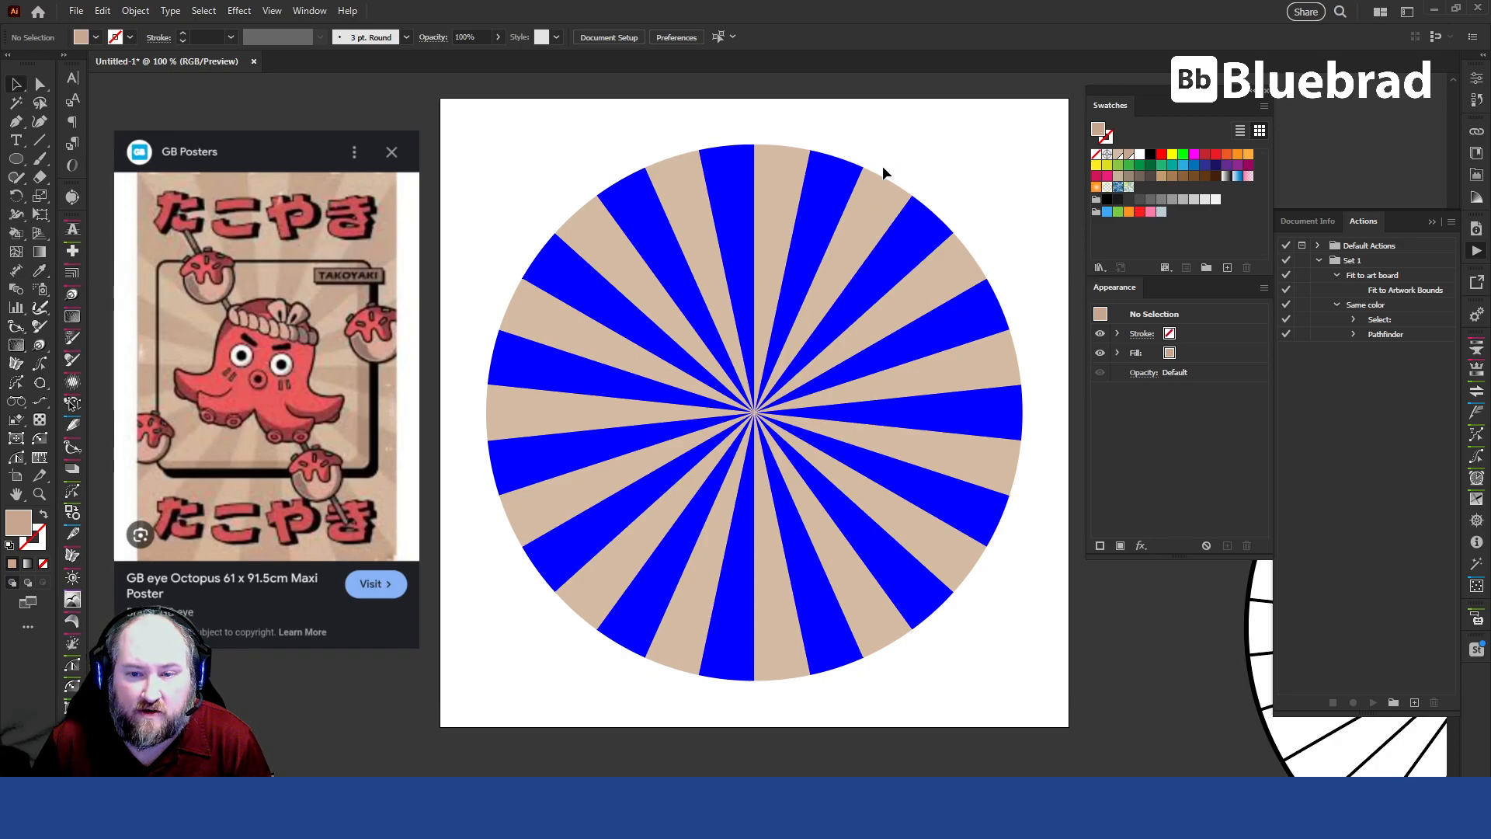
- Expand the live-painted sunburst and open its advanced Recolor Artwork options
click(854, 211)
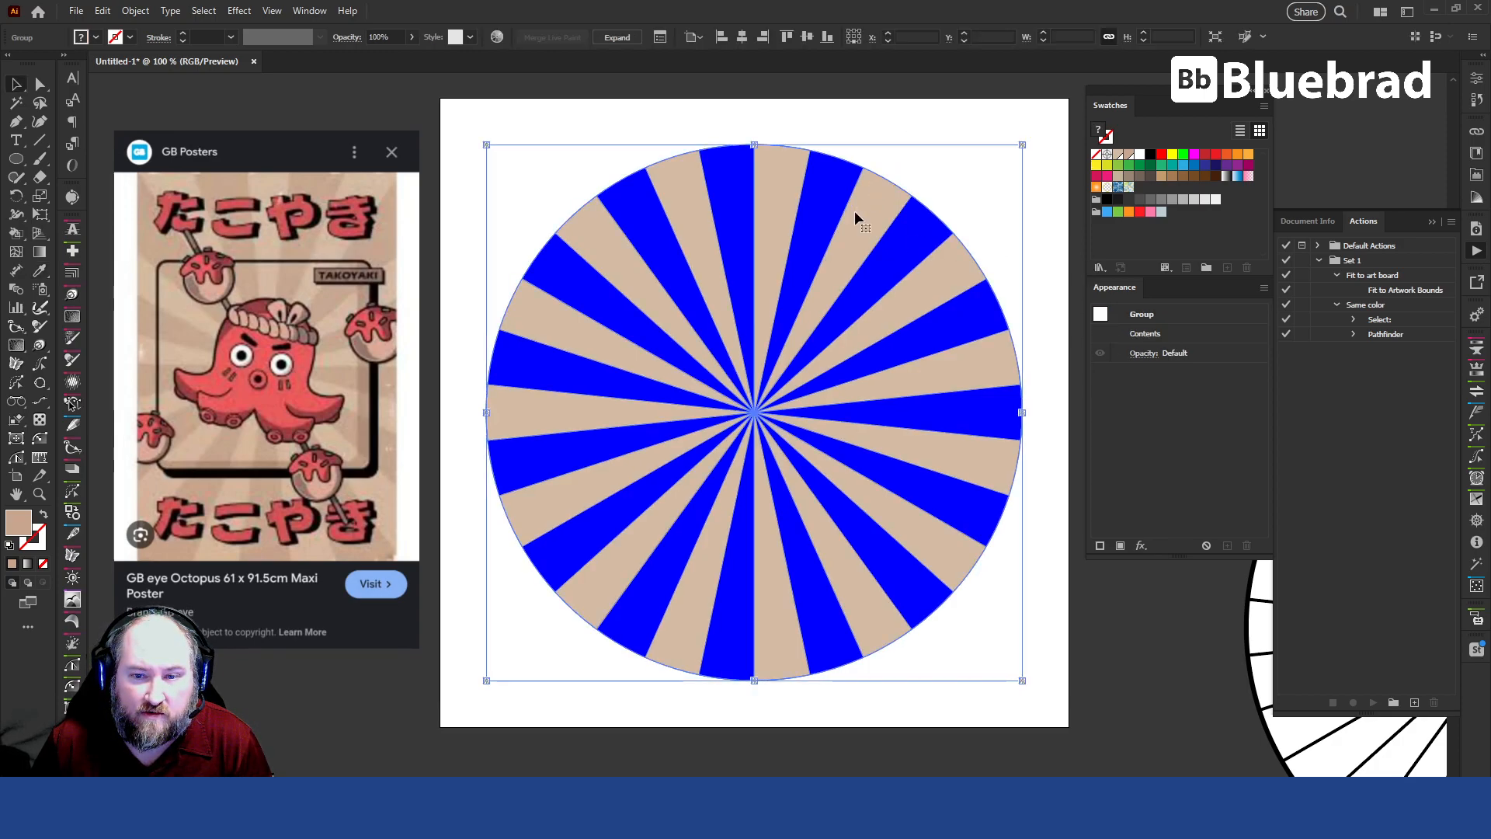
click(629, 40)
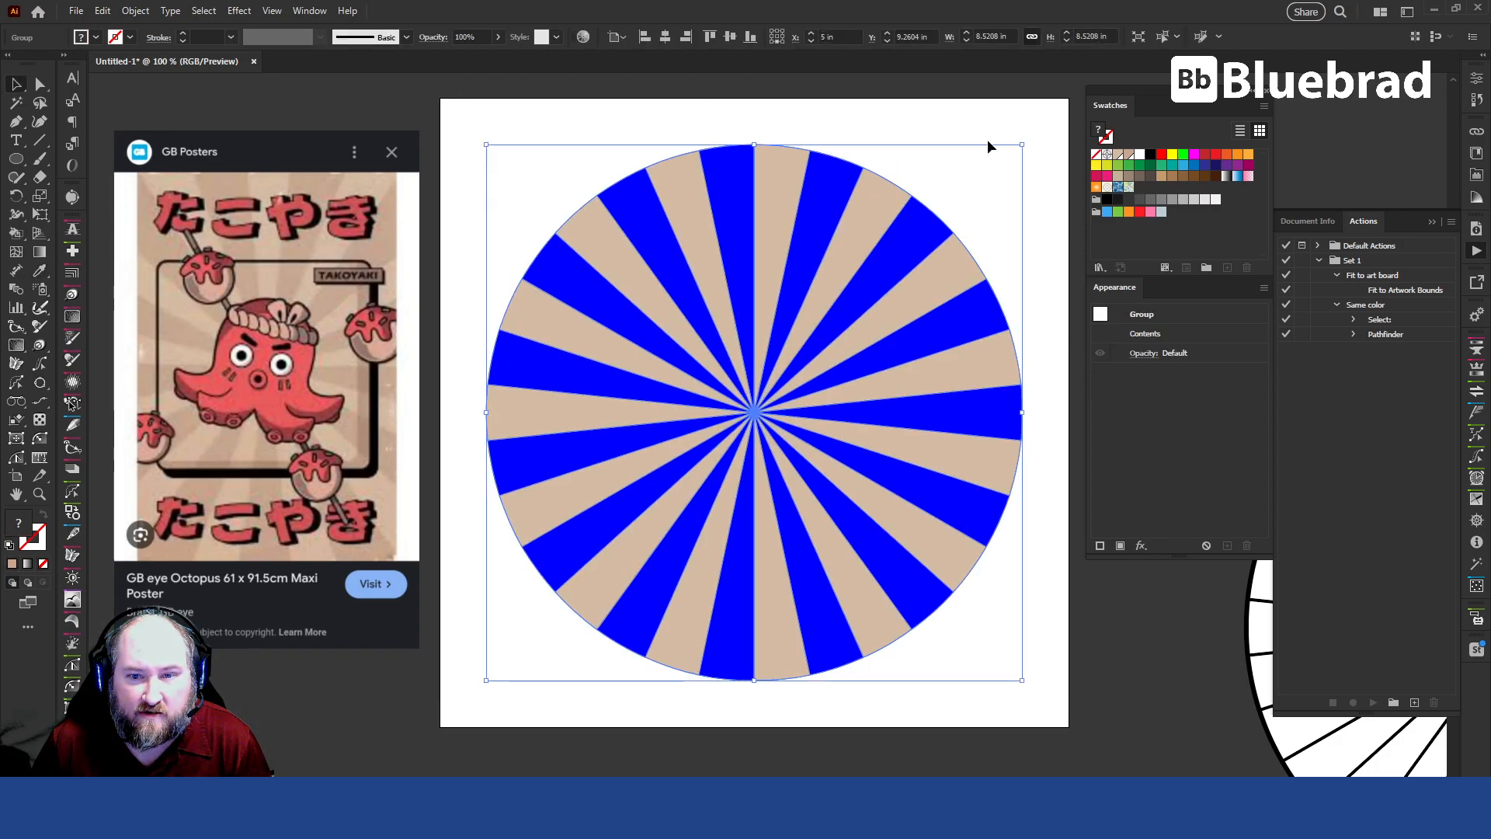
click(583, 36)
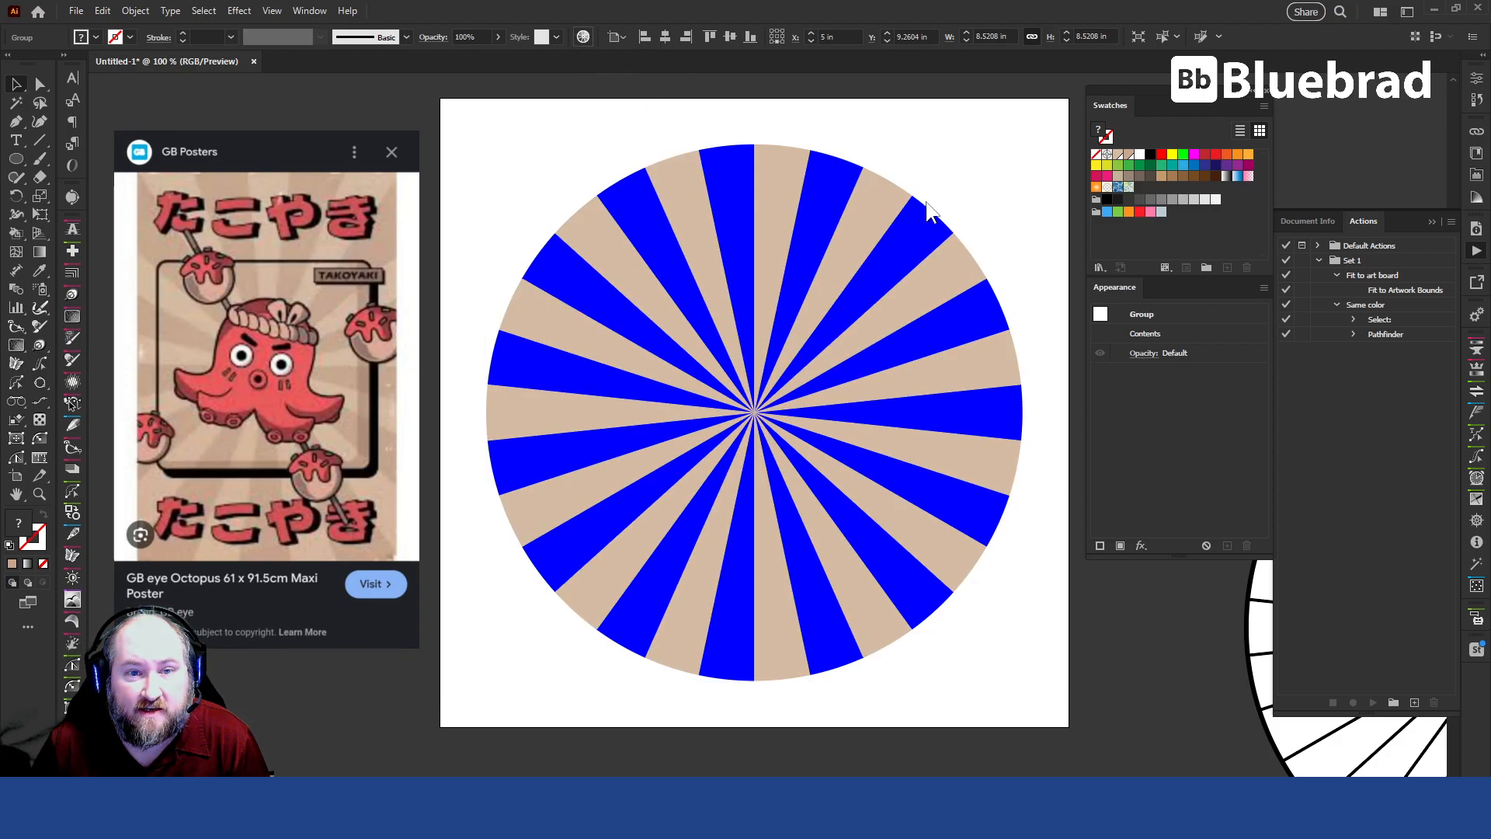
drag(1074, 182, 731, 187)
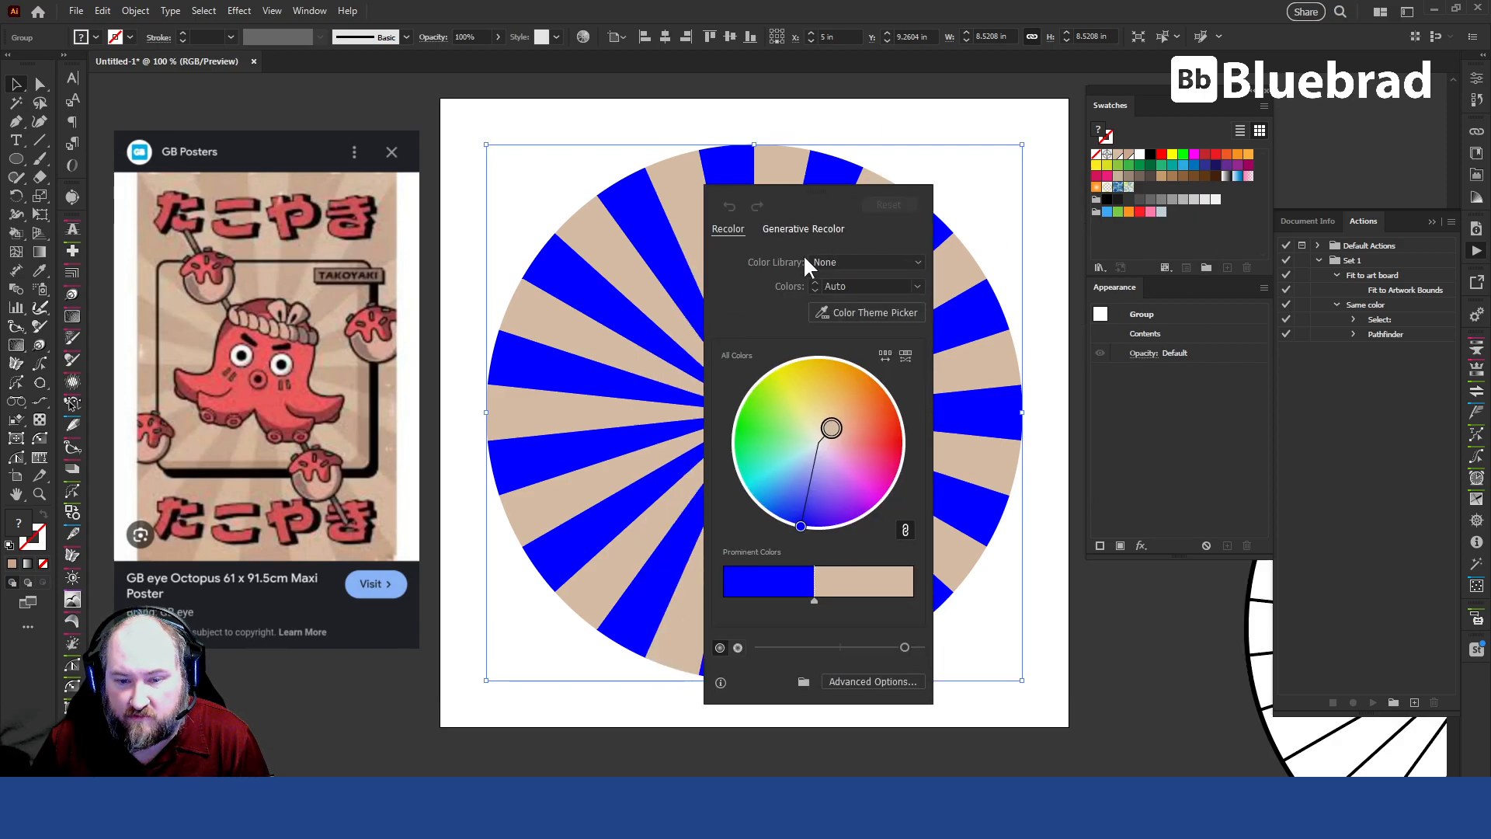
click(889, 682)
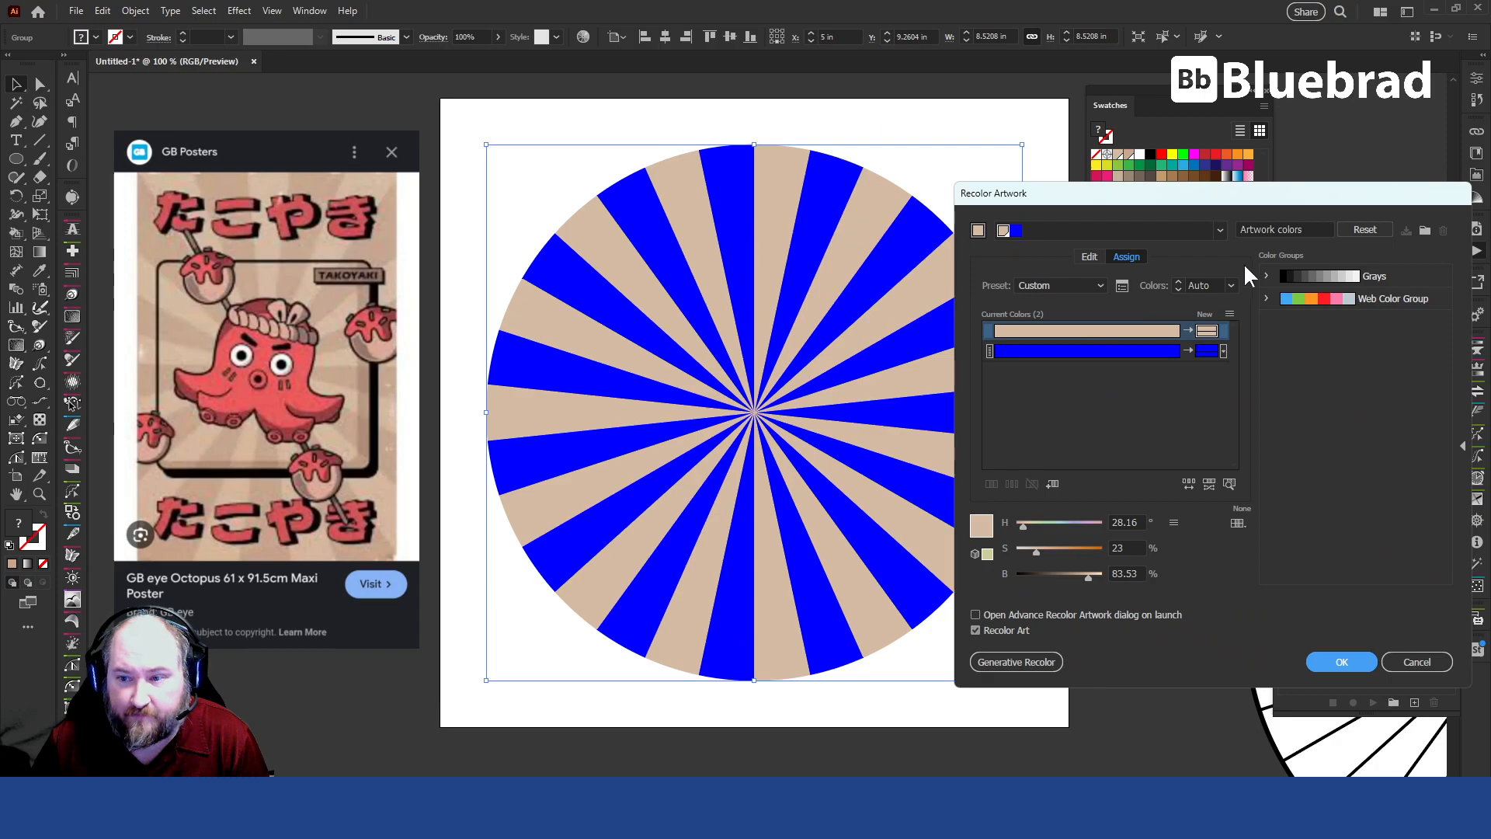
drag(1242, 200, 771, 223)
- Reassign the artwork's blue to the Color 2 swatch, apply the recoloring and deselect the sunburst
click(737, 375)
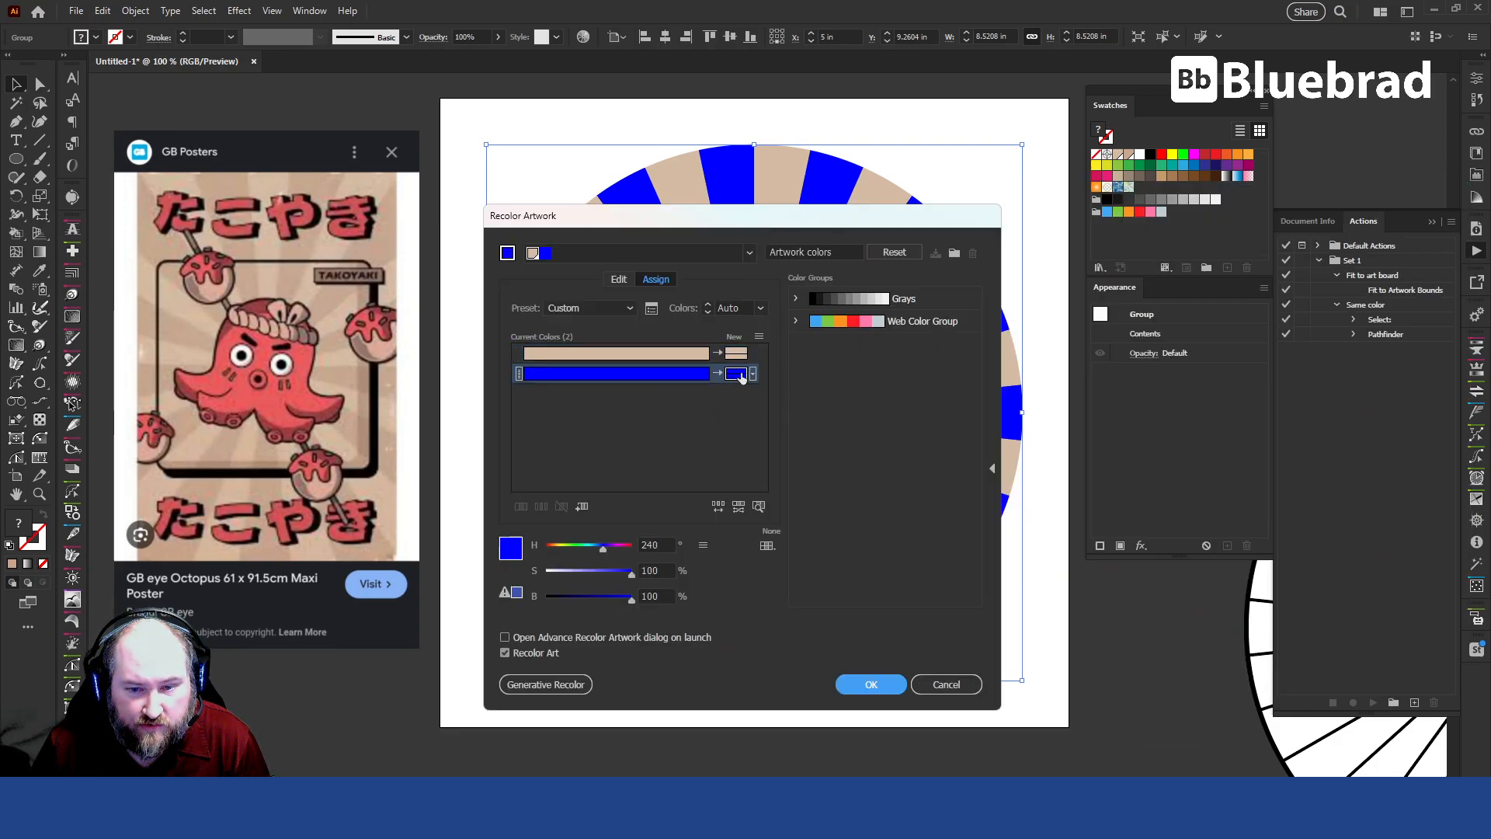
double_click(744, 375)
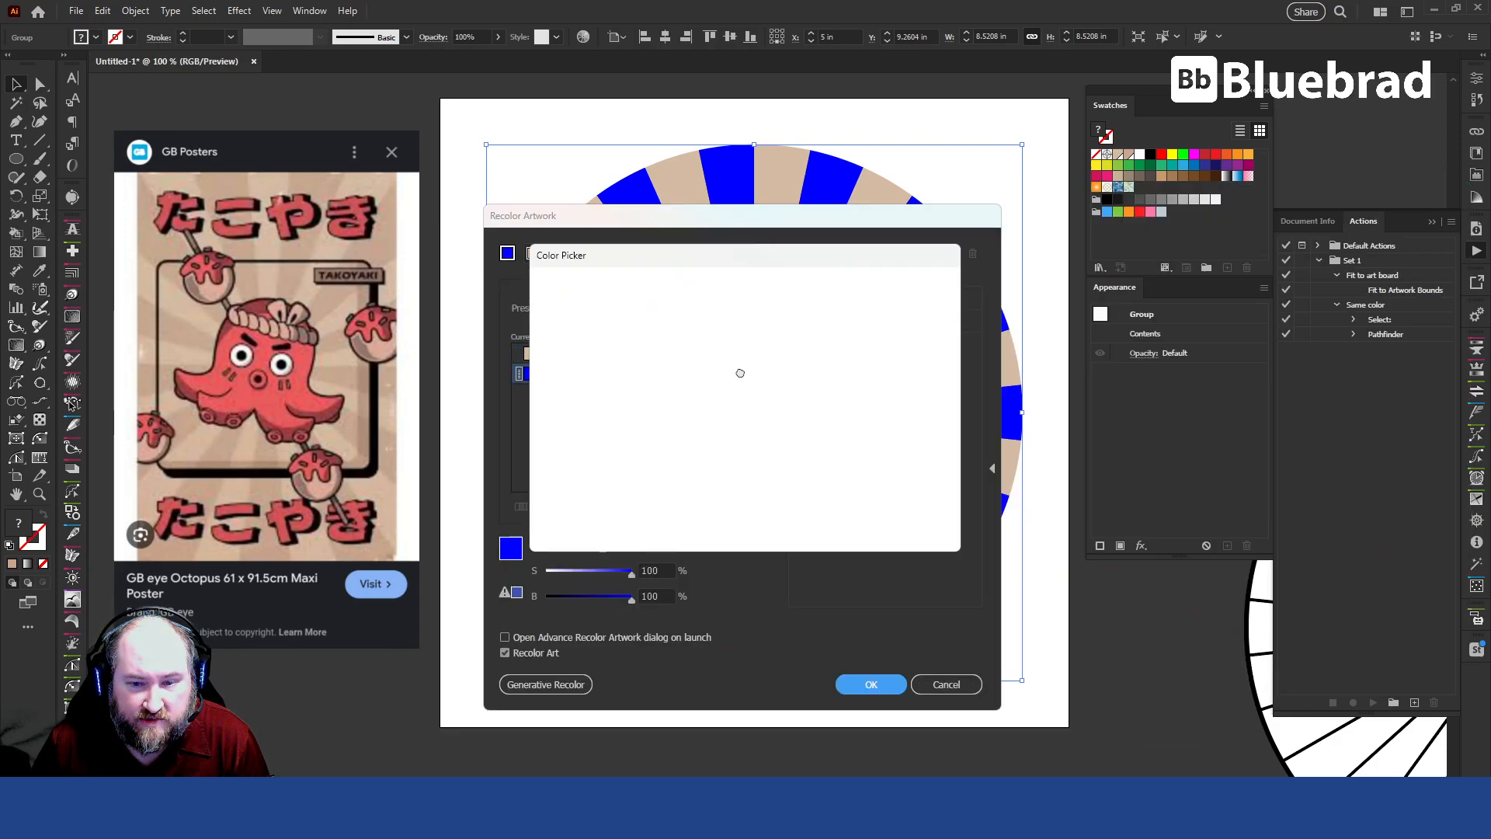
click(921, 357)
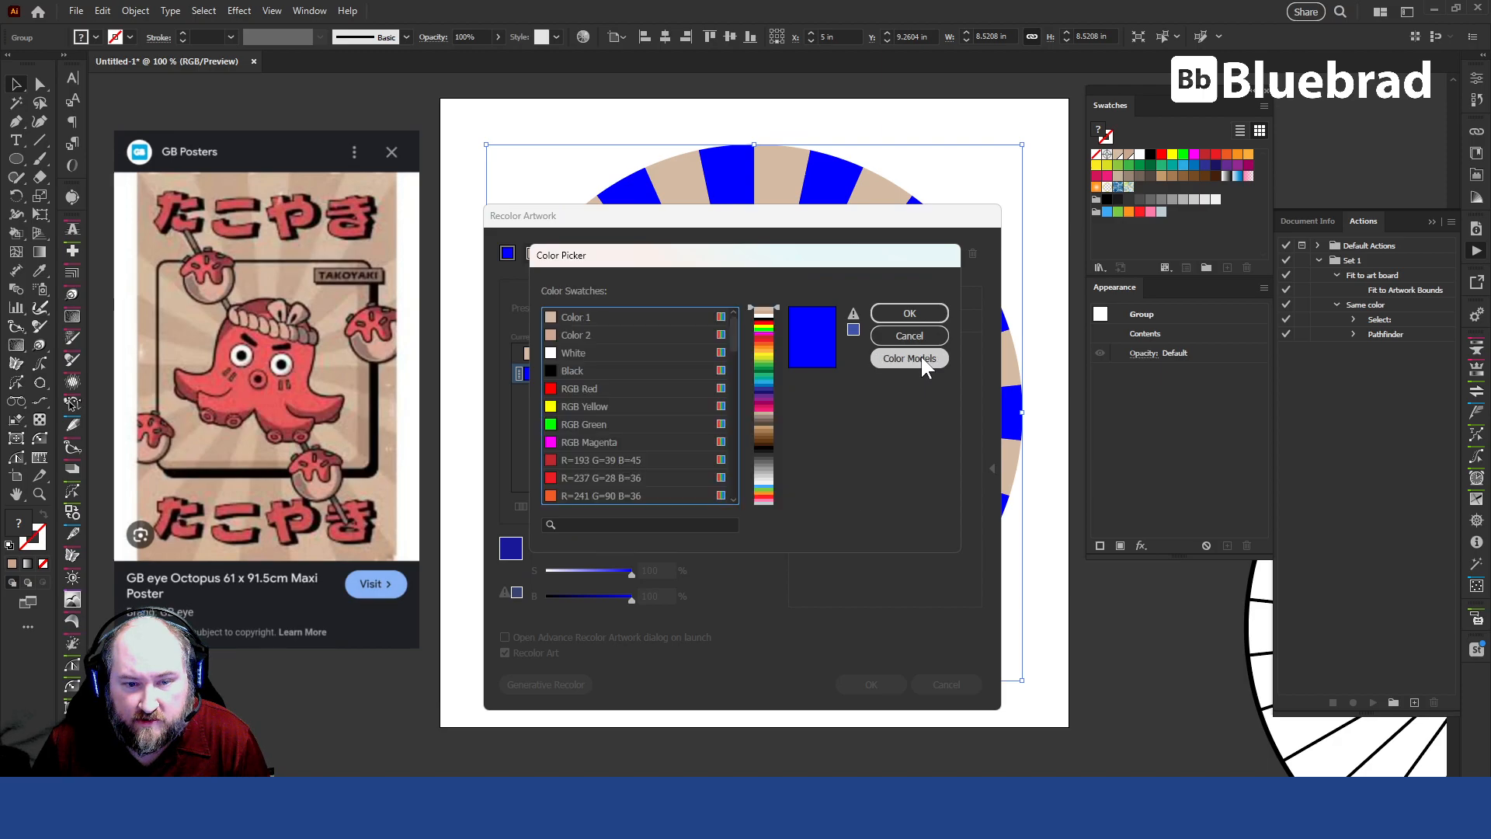
click(632, 334)
click(680, 319)
click(678, 333)
click(688, 316)
click(695, 332)
click(914, 307)
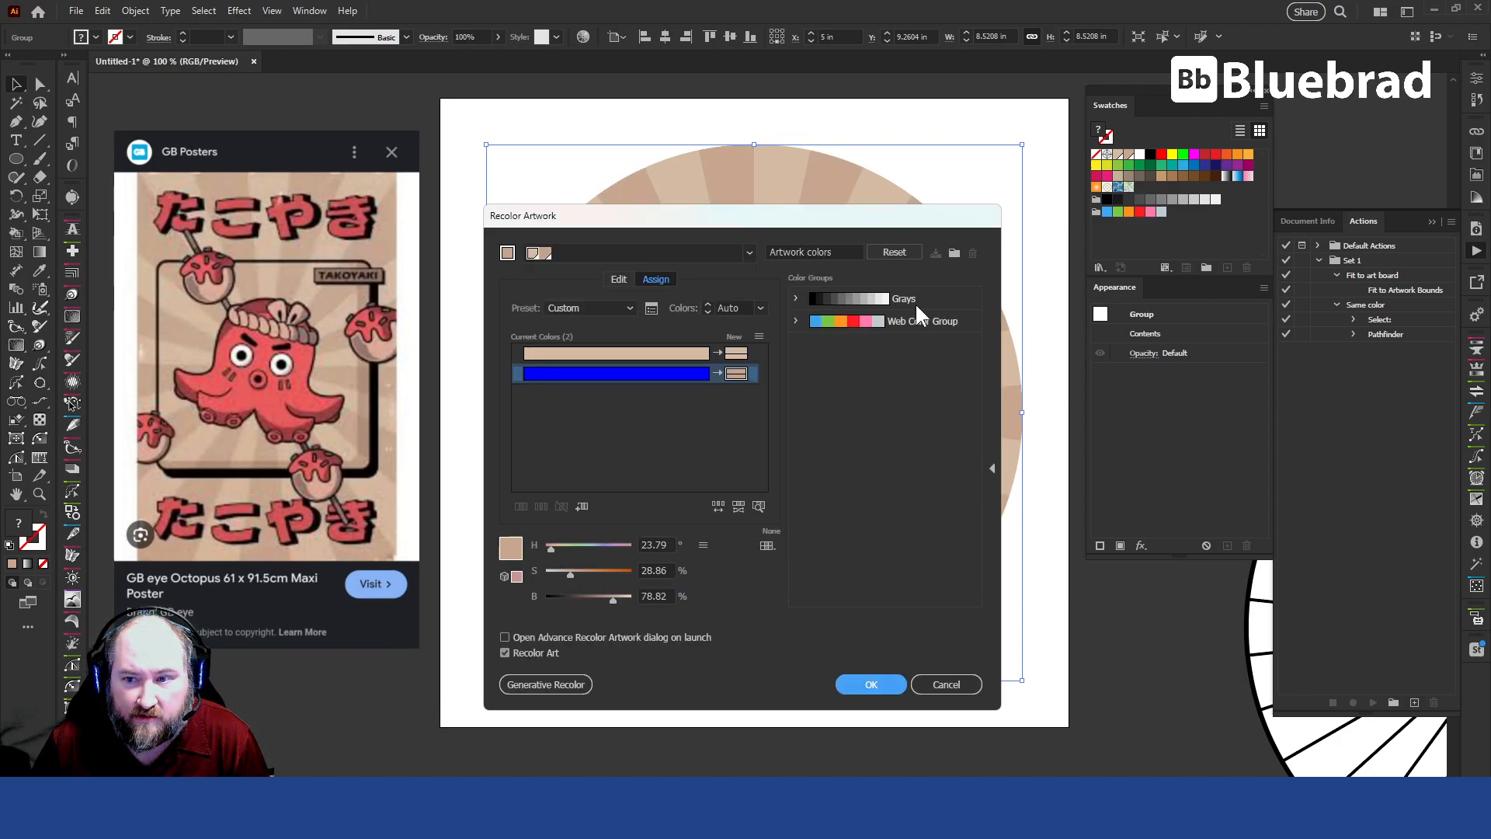
click(873, 684)
click(1040, 625)
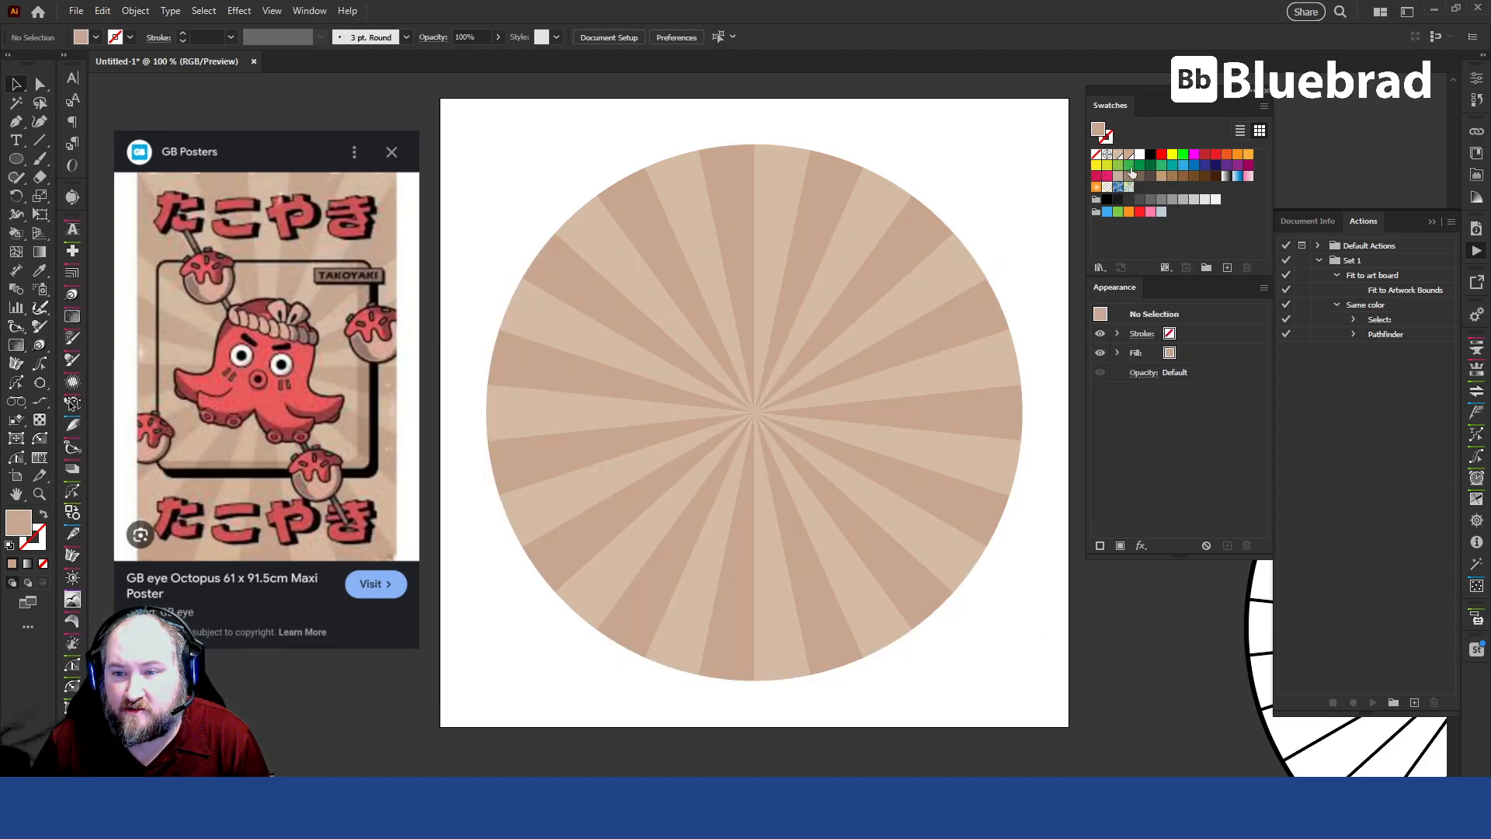
- Delete every swatch from RGB Green through the last color of the Web Color Group
click(1161, 212)
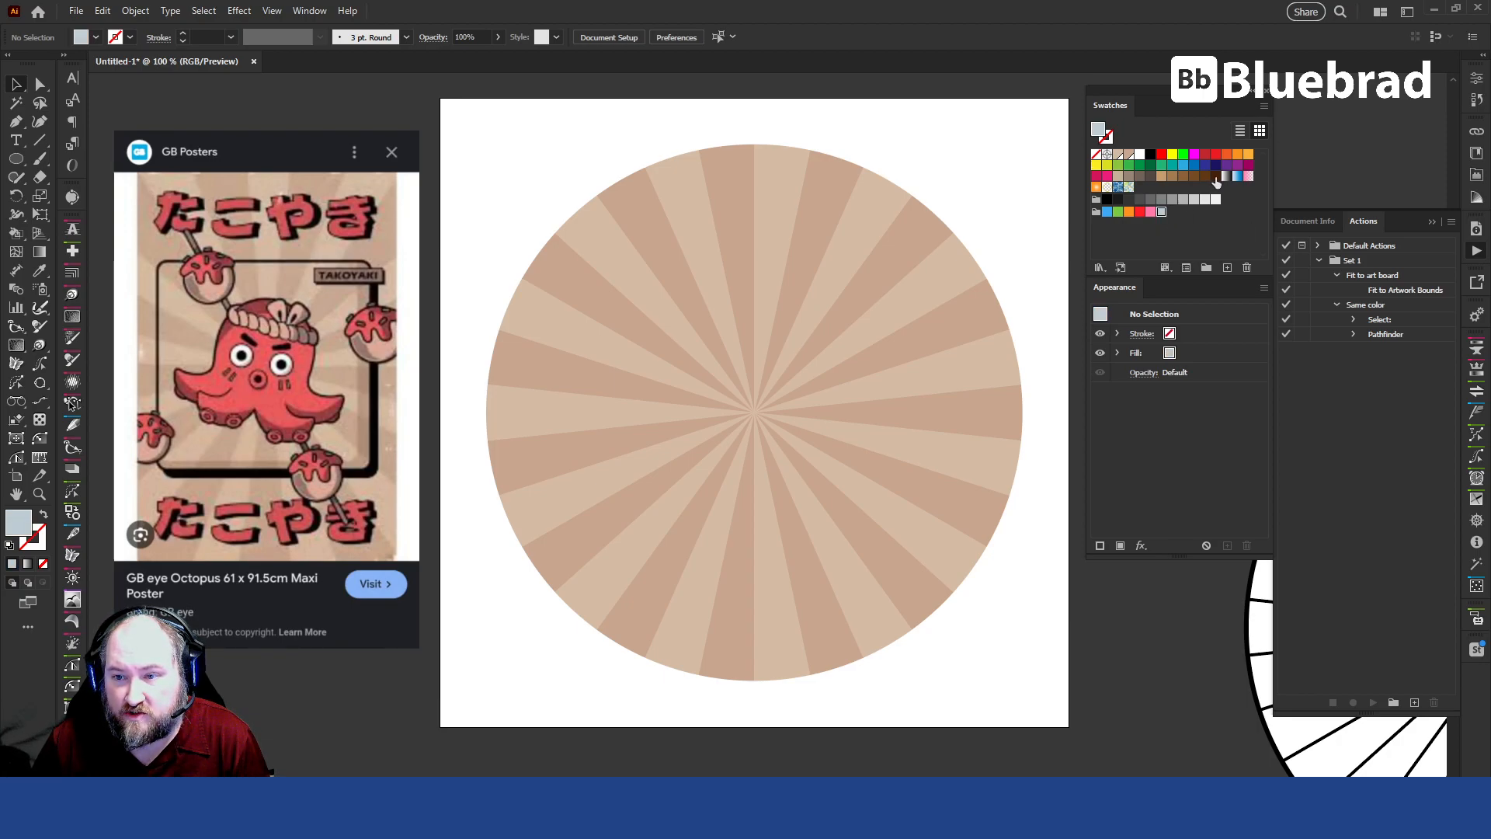
shift+click(1183, 155)
click(1247, 267)
click(730, 423)
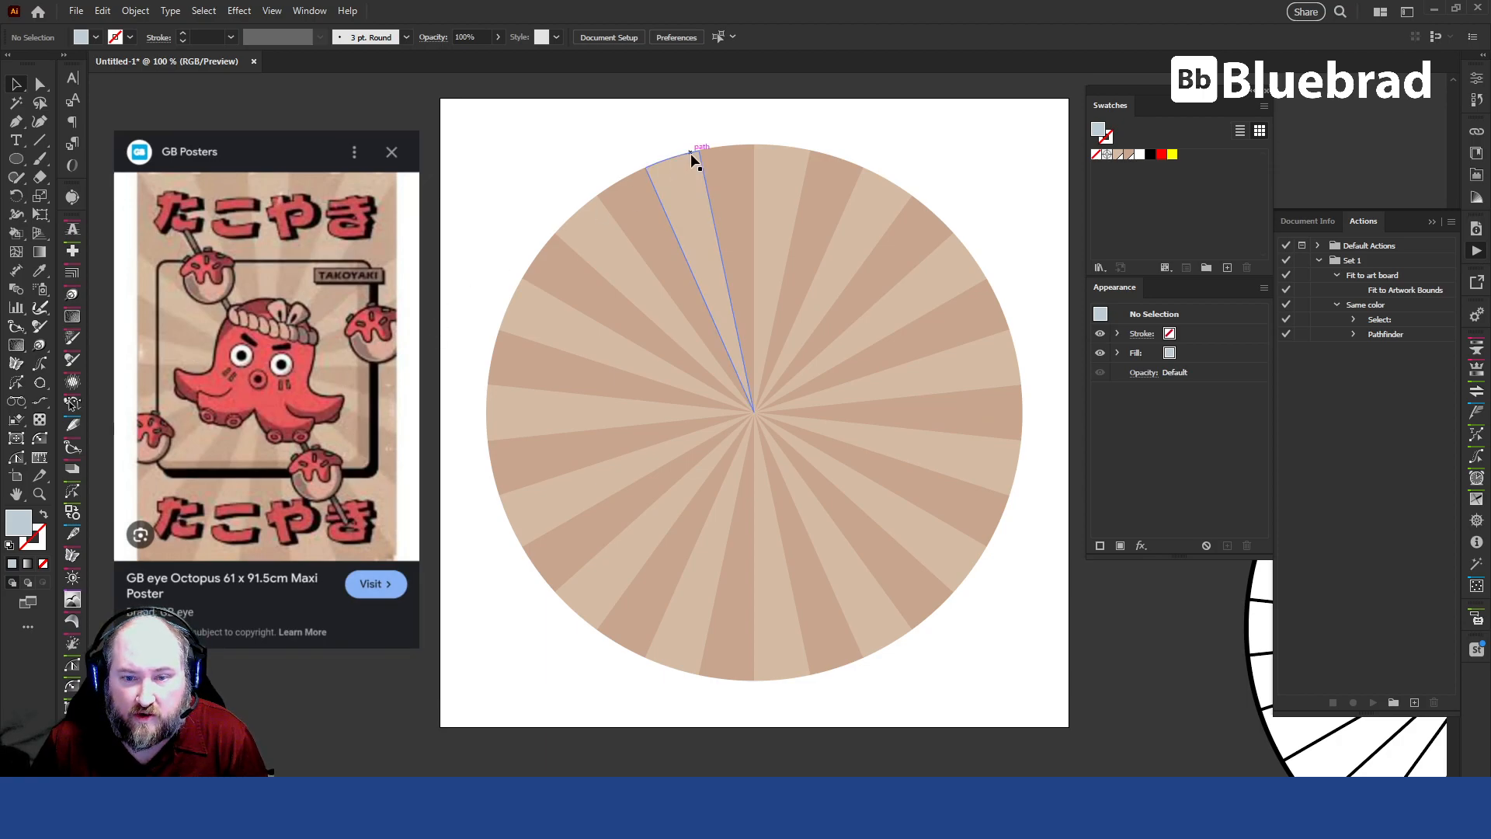
- Replace the RGB Red swatch with the red sampled from the poster's octopus and make it a global color
click(1161, 155)
key(i)
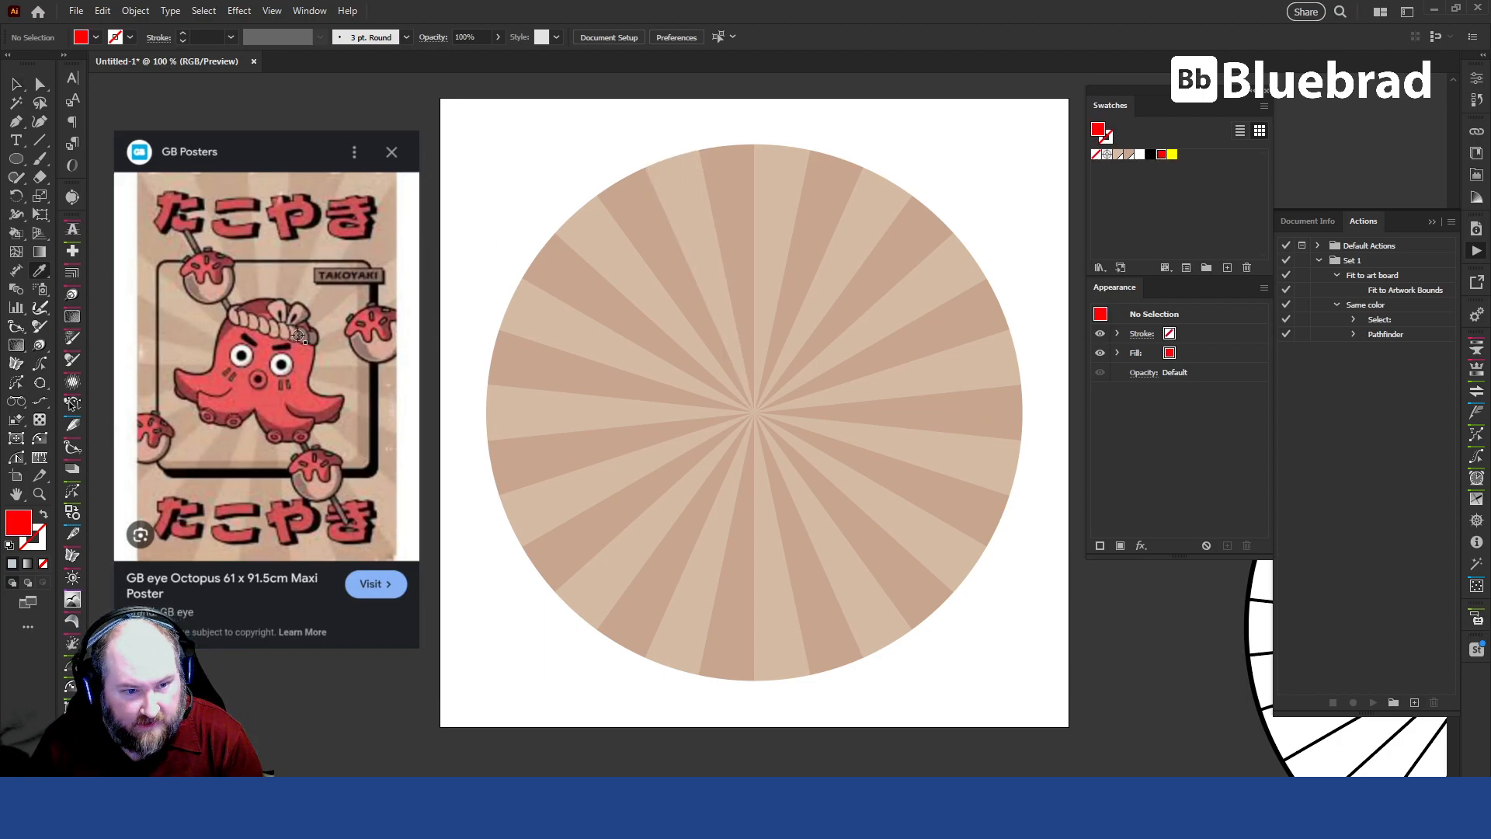
click(267, 400)
drag(1097, 130, 1160, 154)
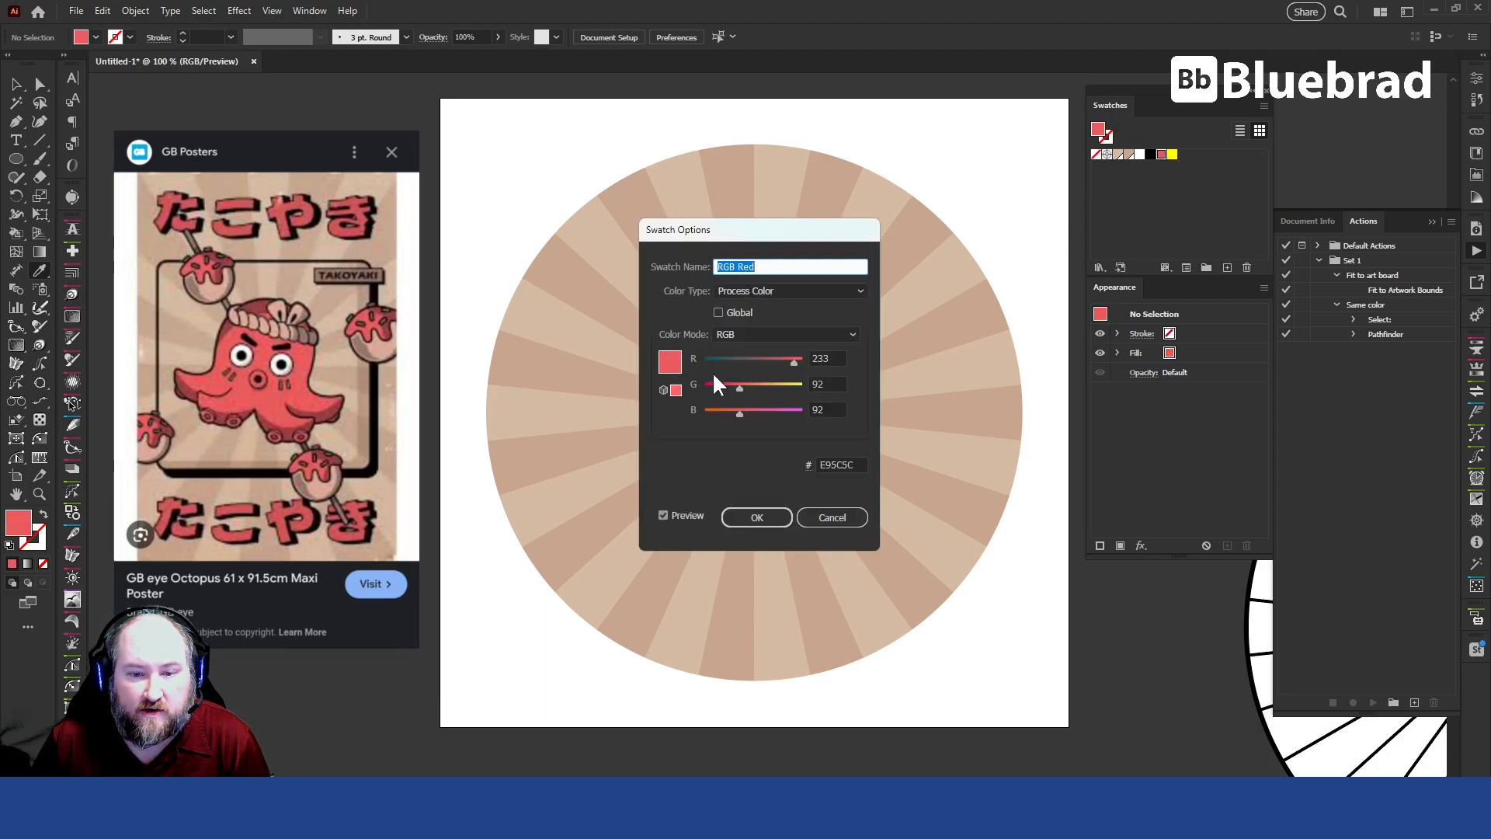
click(747, 519)
key(v)
click(831, 278)
key(ctrl+h)
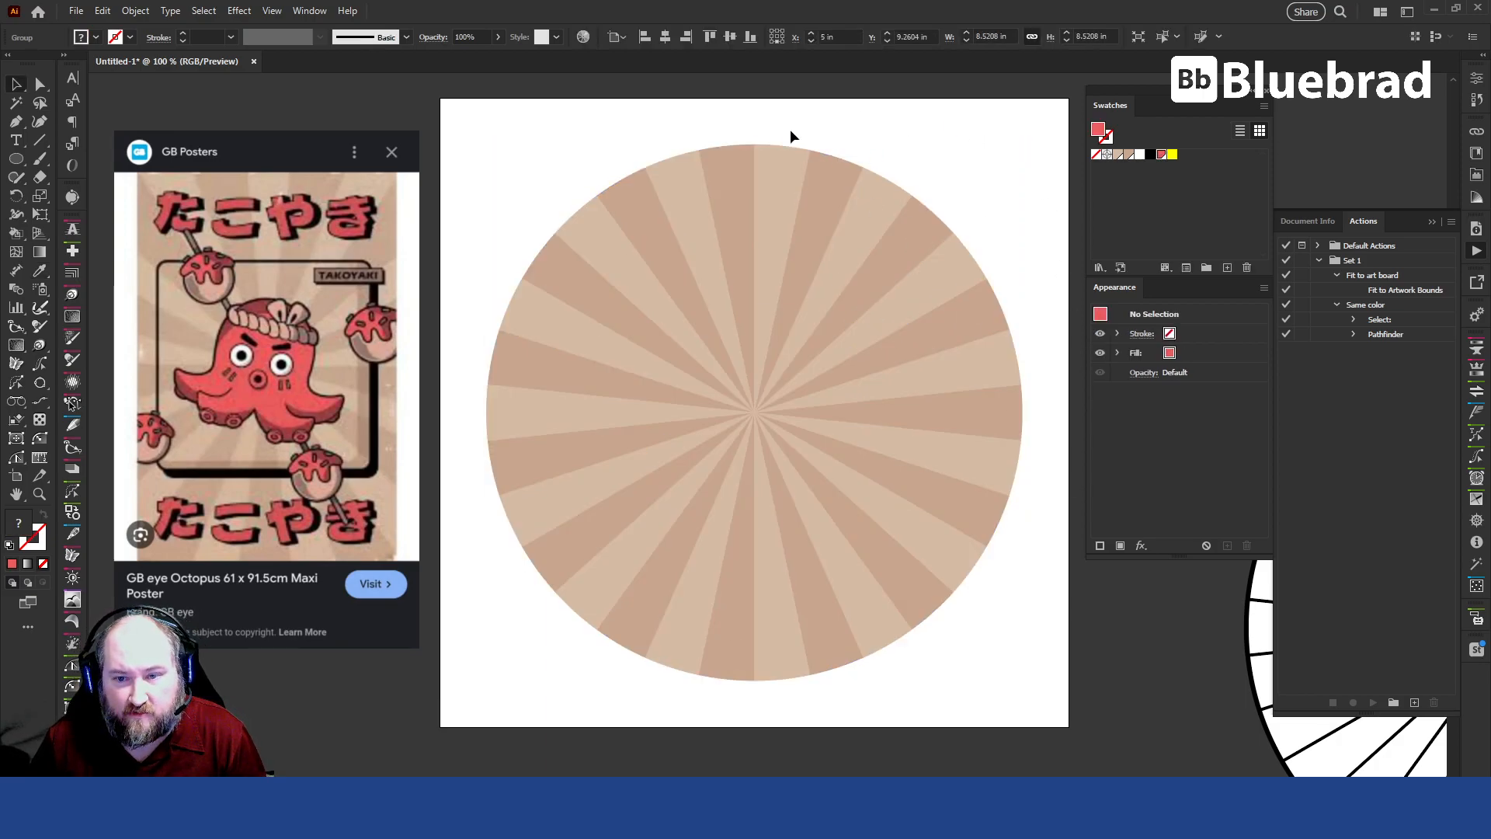
click(850, 135)
- Try recoloring the sunburst by setting the green value to 0 in Color 2 and 80 in Color 1, and undo both swatch edits
double_click(1118, 154)
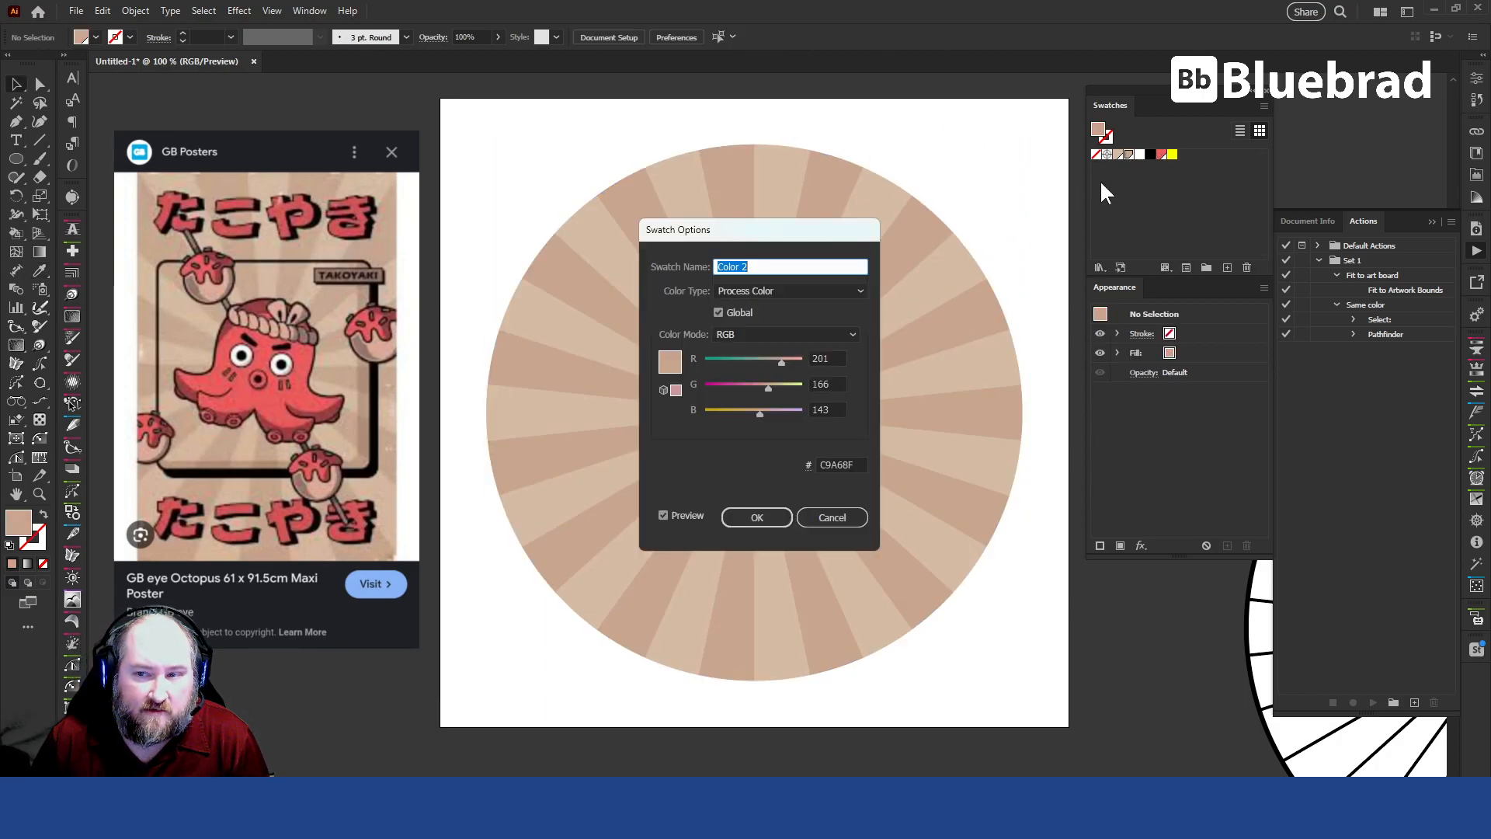
drag(765, 383, 734, 383)
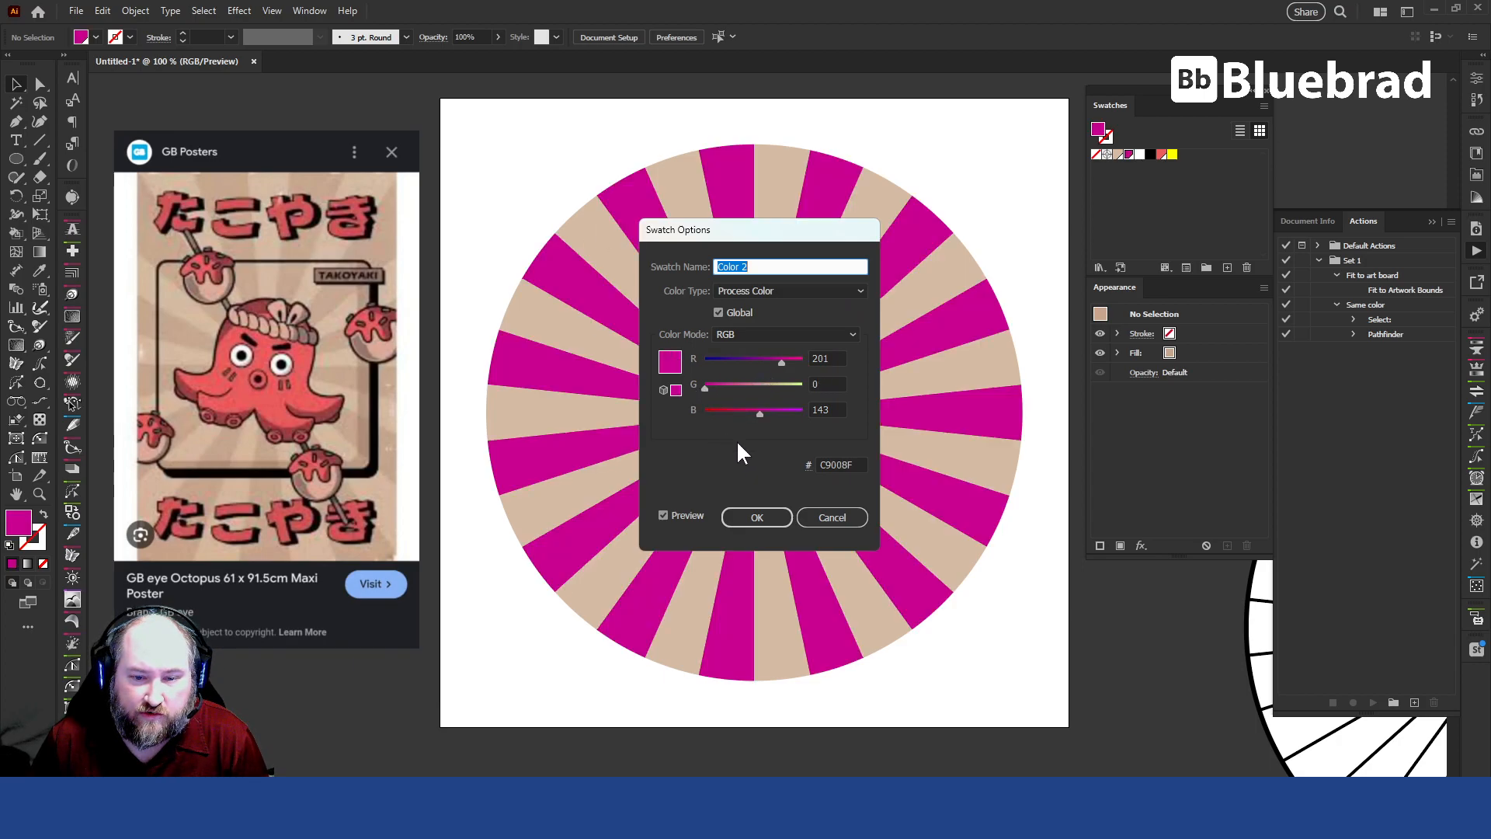
click(756, 518)
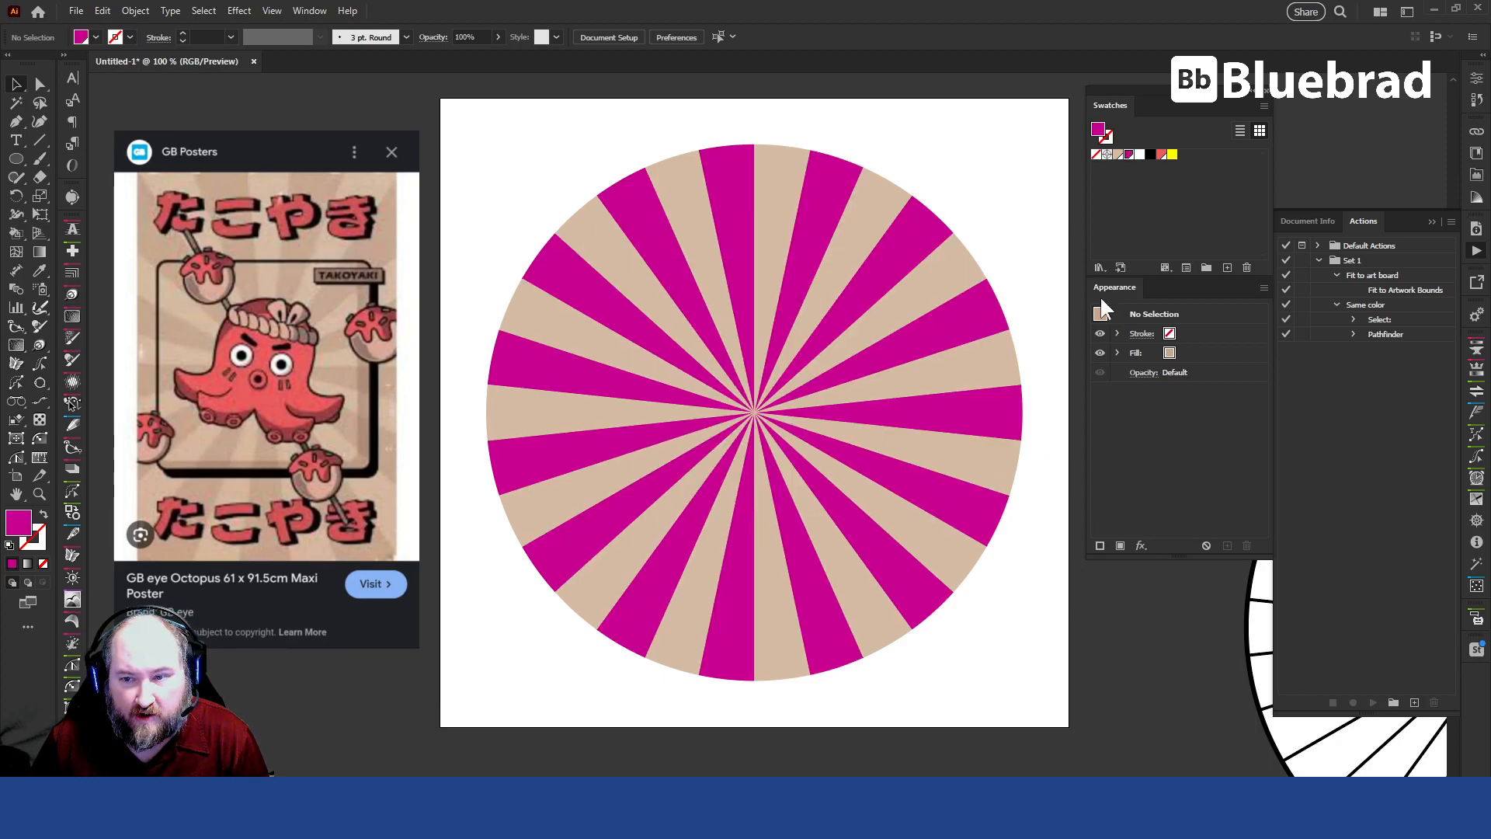
double_click(1117, 154)
drag(749, 384, 732, 386)
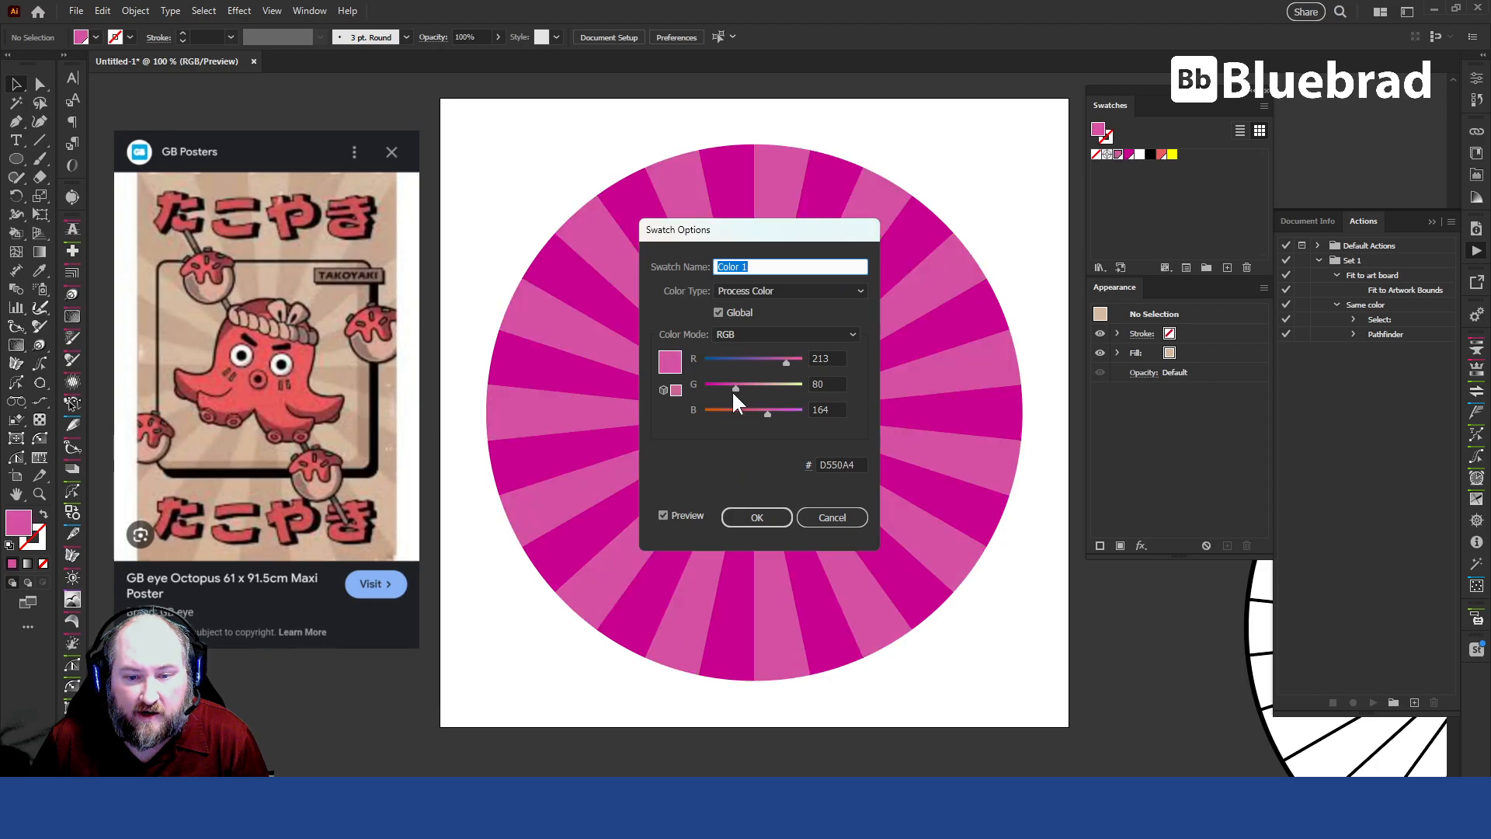
click(756, 517)
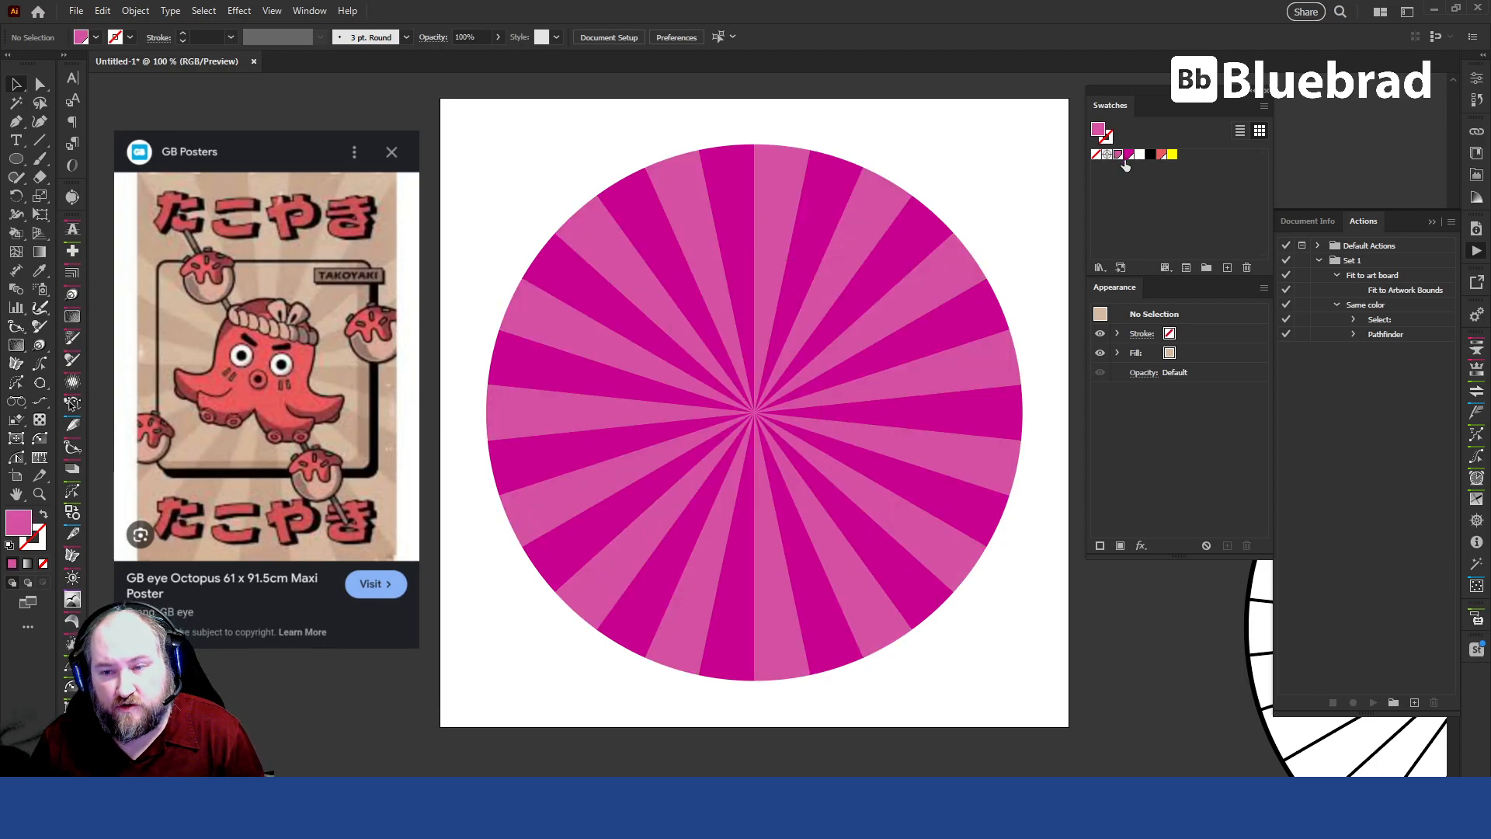
key(ctrl+z)
key(ctrl+z)
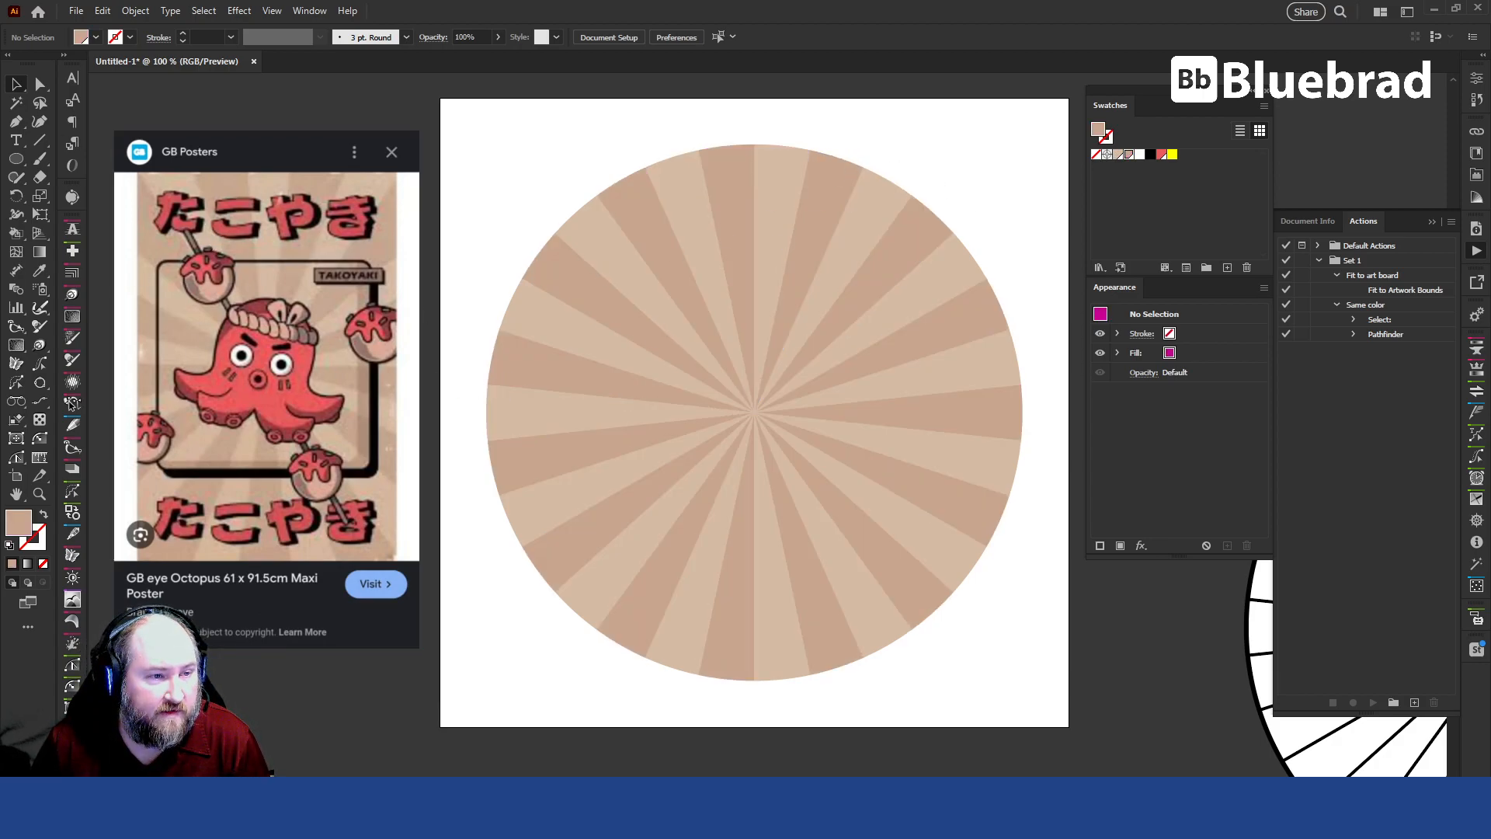
- Draw a rounded square about 6.03 in wide from the sunburst's center and use it as a clipping mask on the sunburst
drag(10, 158, 77, 152)
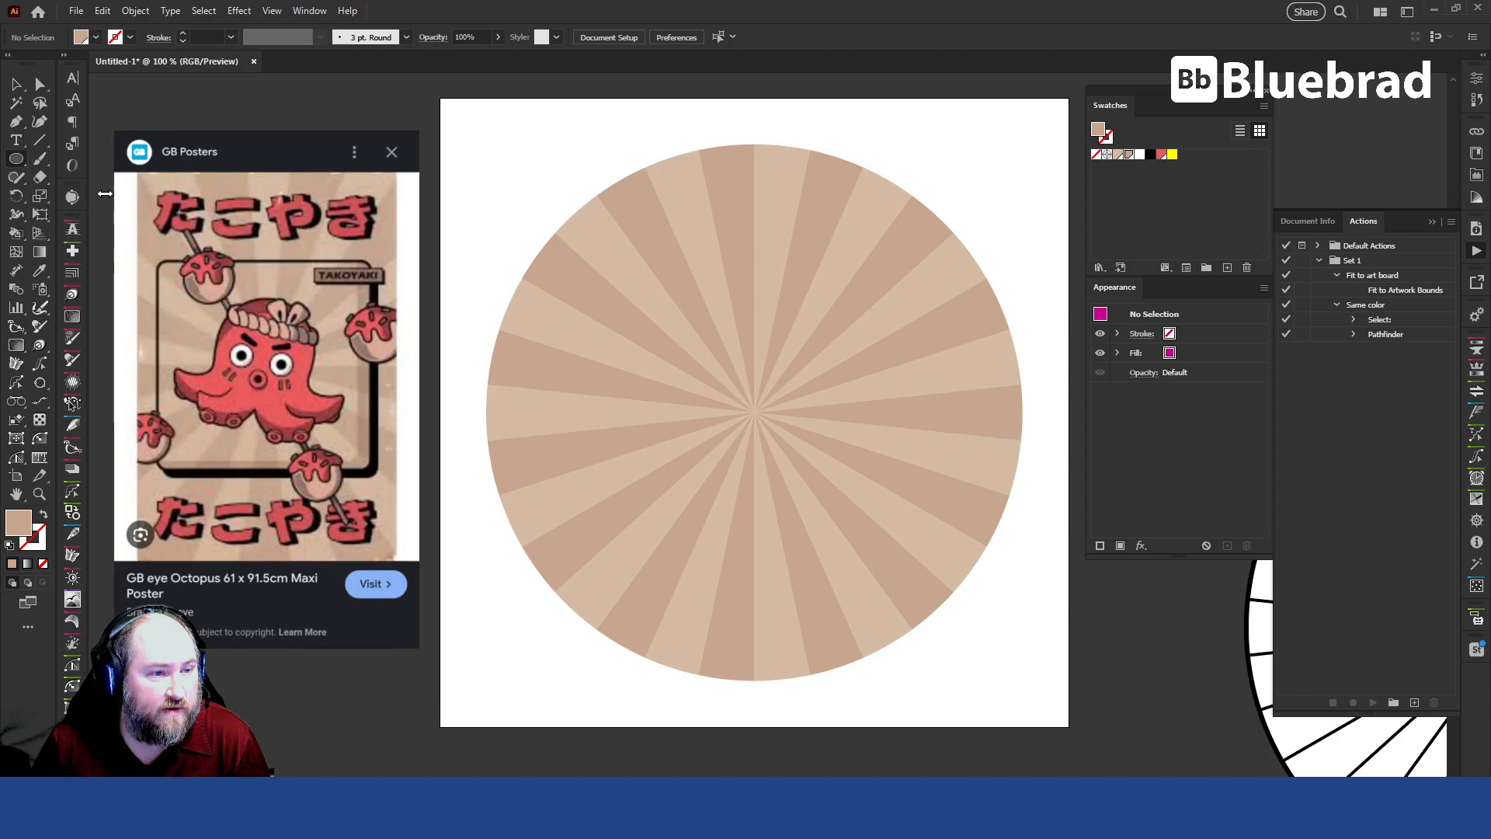
drag(753, 412, 943, 223)
key(v)
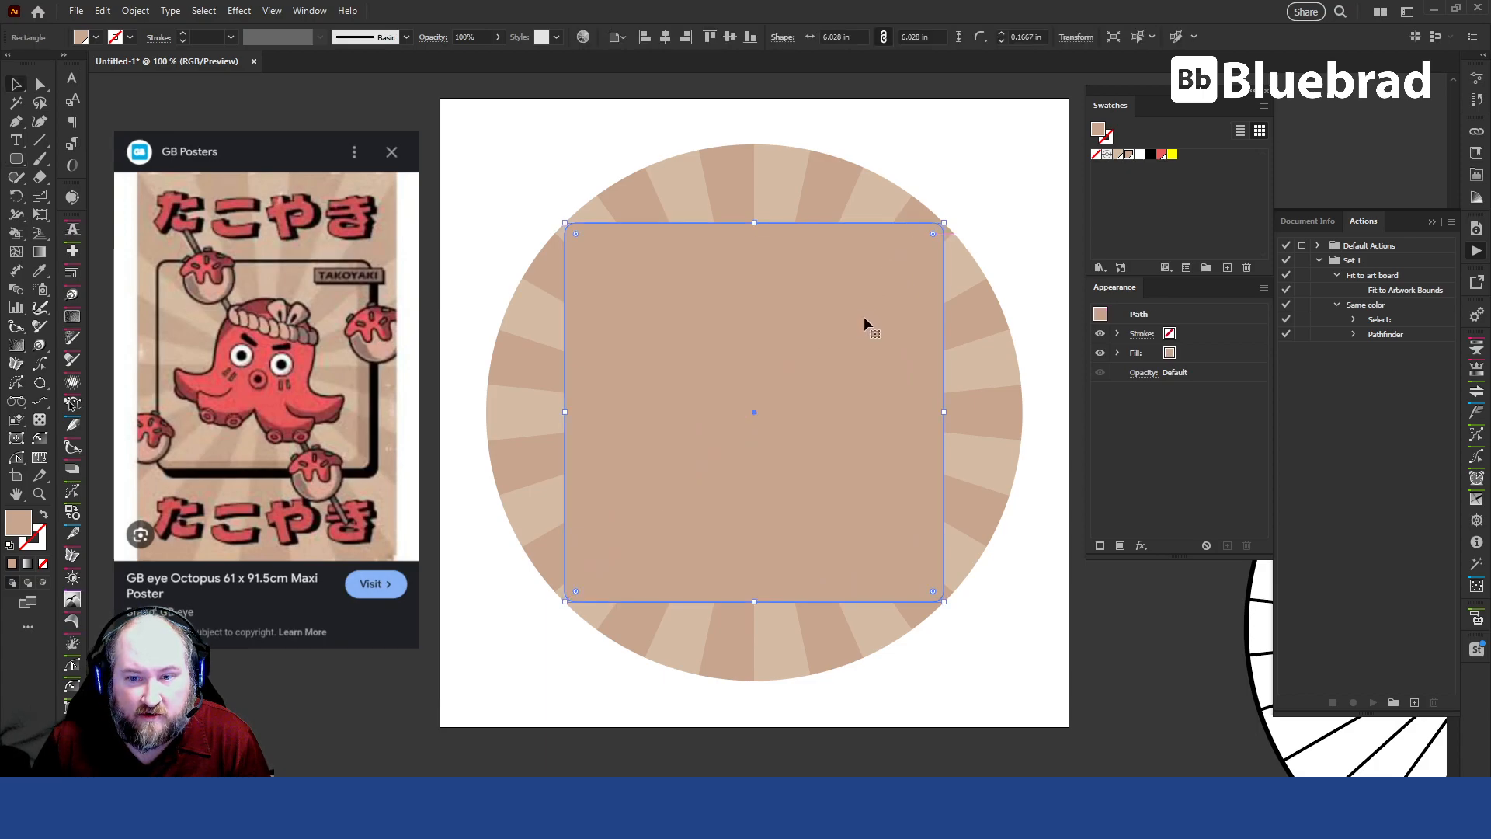
key(ctrl+a)
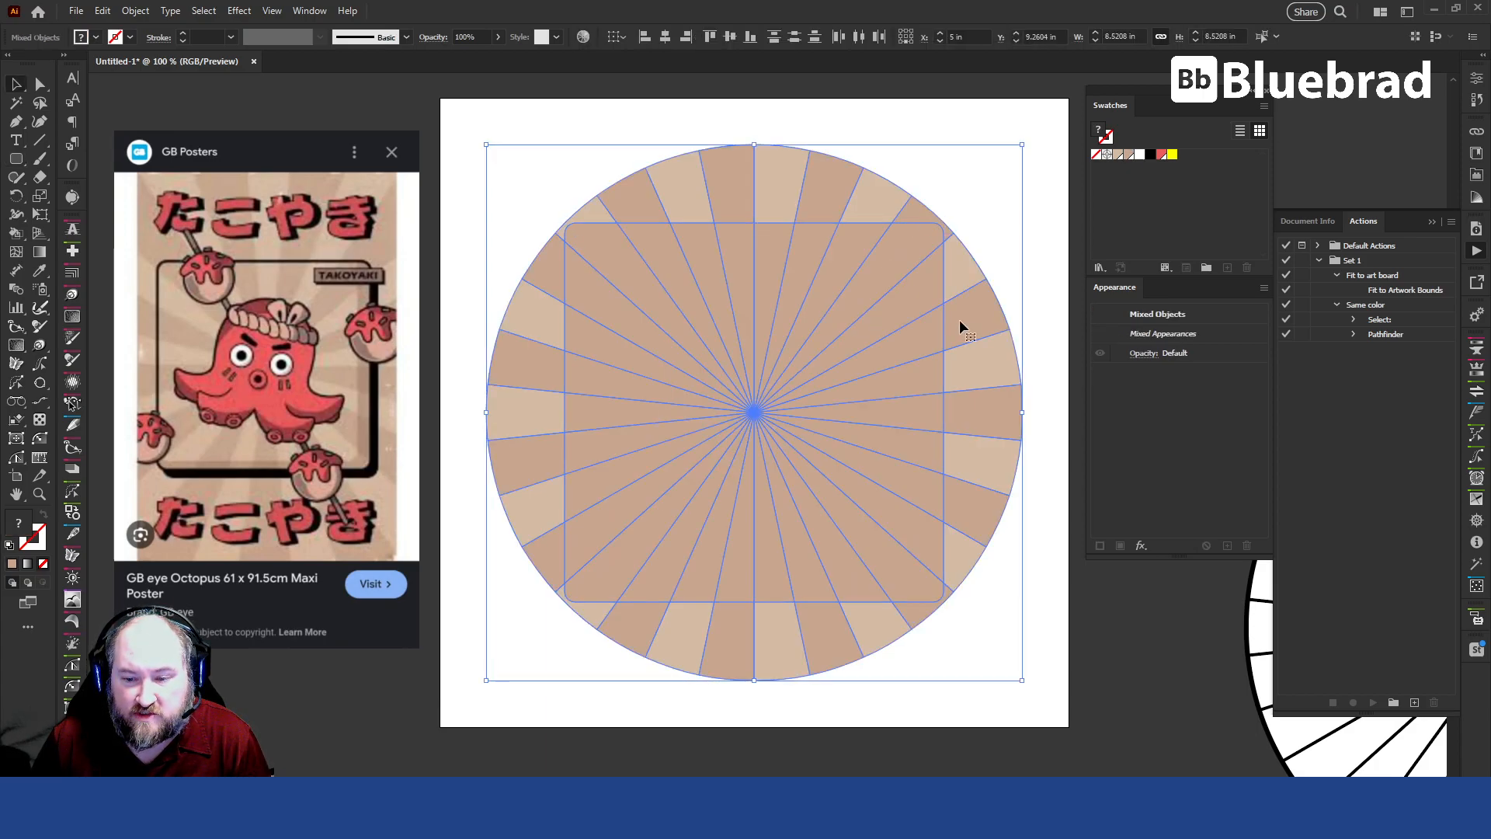
right_click(962, 326)
click(1028, 666)
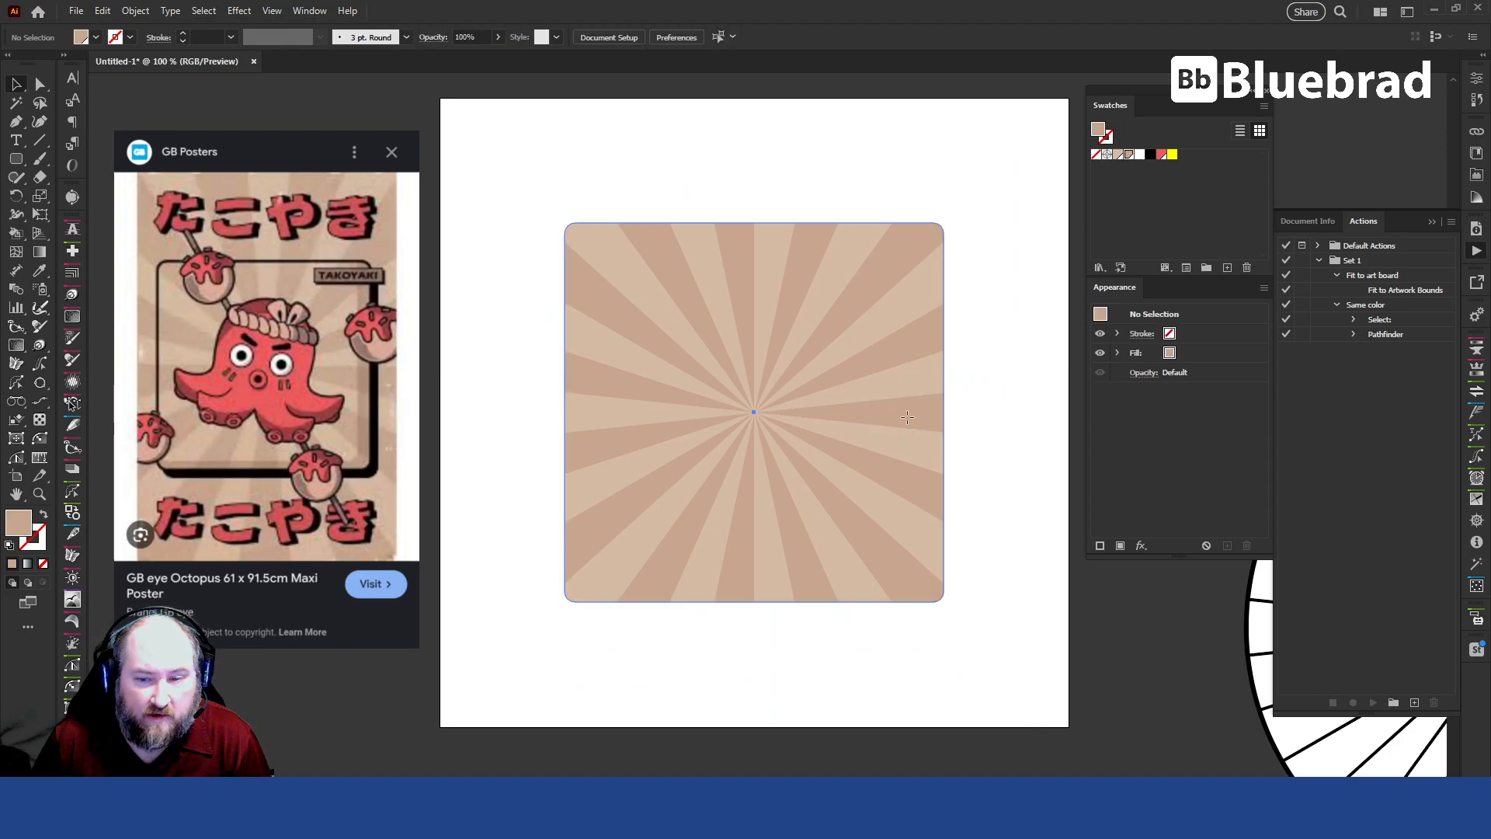
- Scale the clipped sunburst down to about 5.1 in wide and move it toward the artboard's upper left
click(914, 542)
drag(944, 412, 1179, 311)
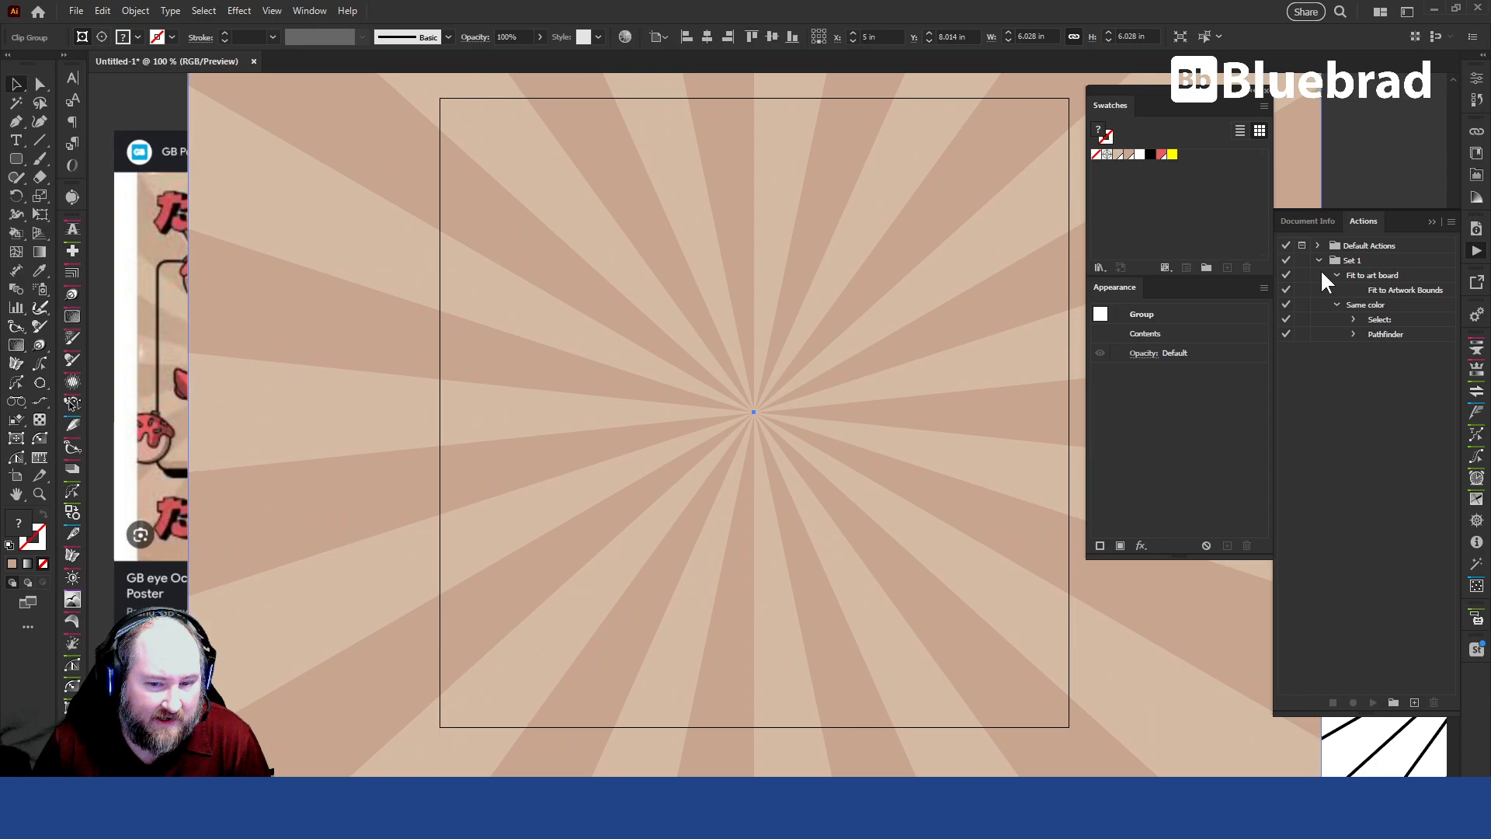
drag(1320, 269, 916, 350)
drag(800, 437, 767, 403)
click(961, 356)
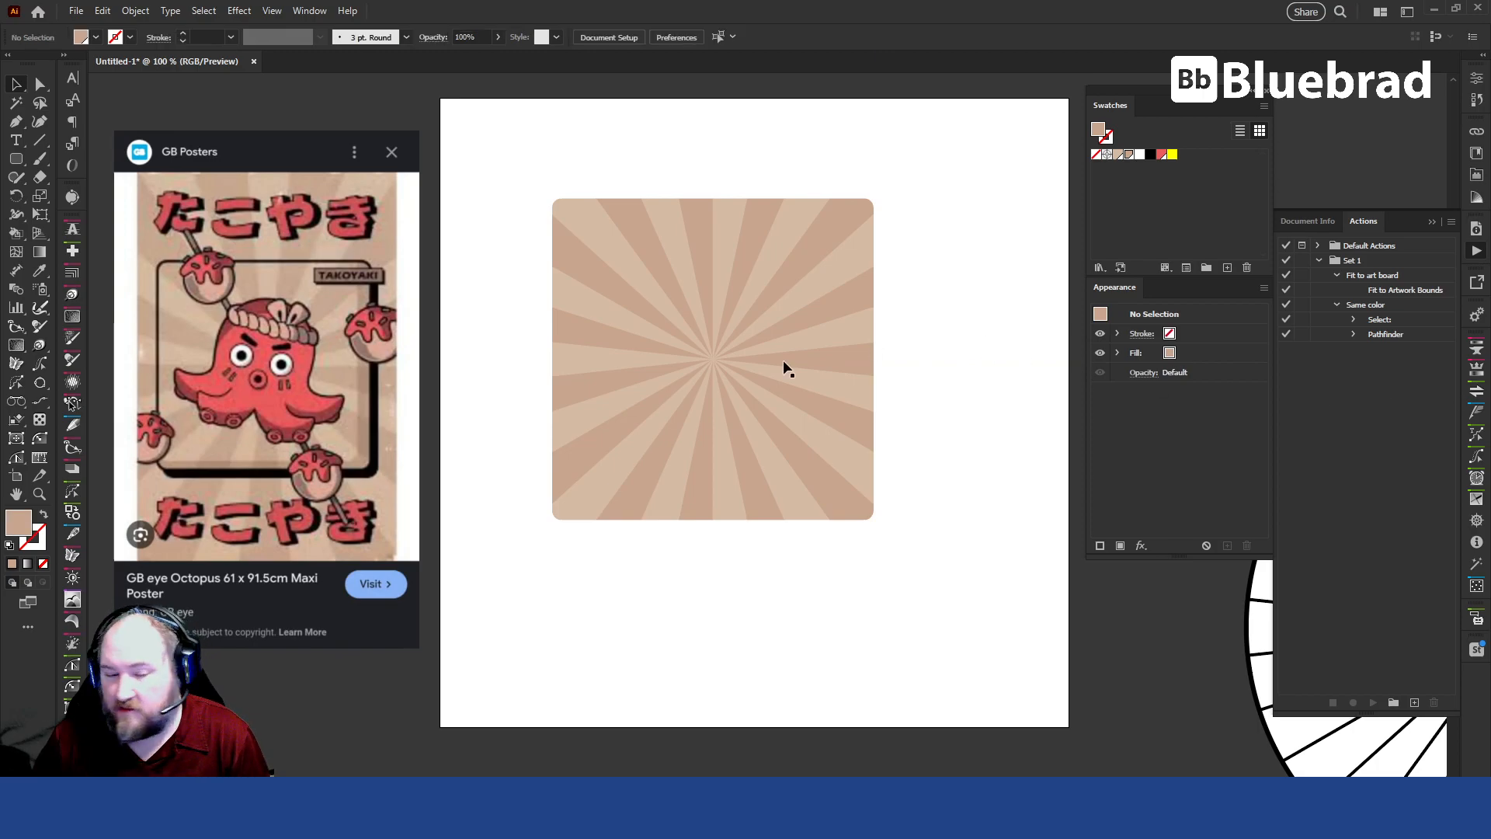
- Copy the clipping mask's rounded square and paste it in place behind the clipped sunburst
click(886, 242)
click(975, 334)
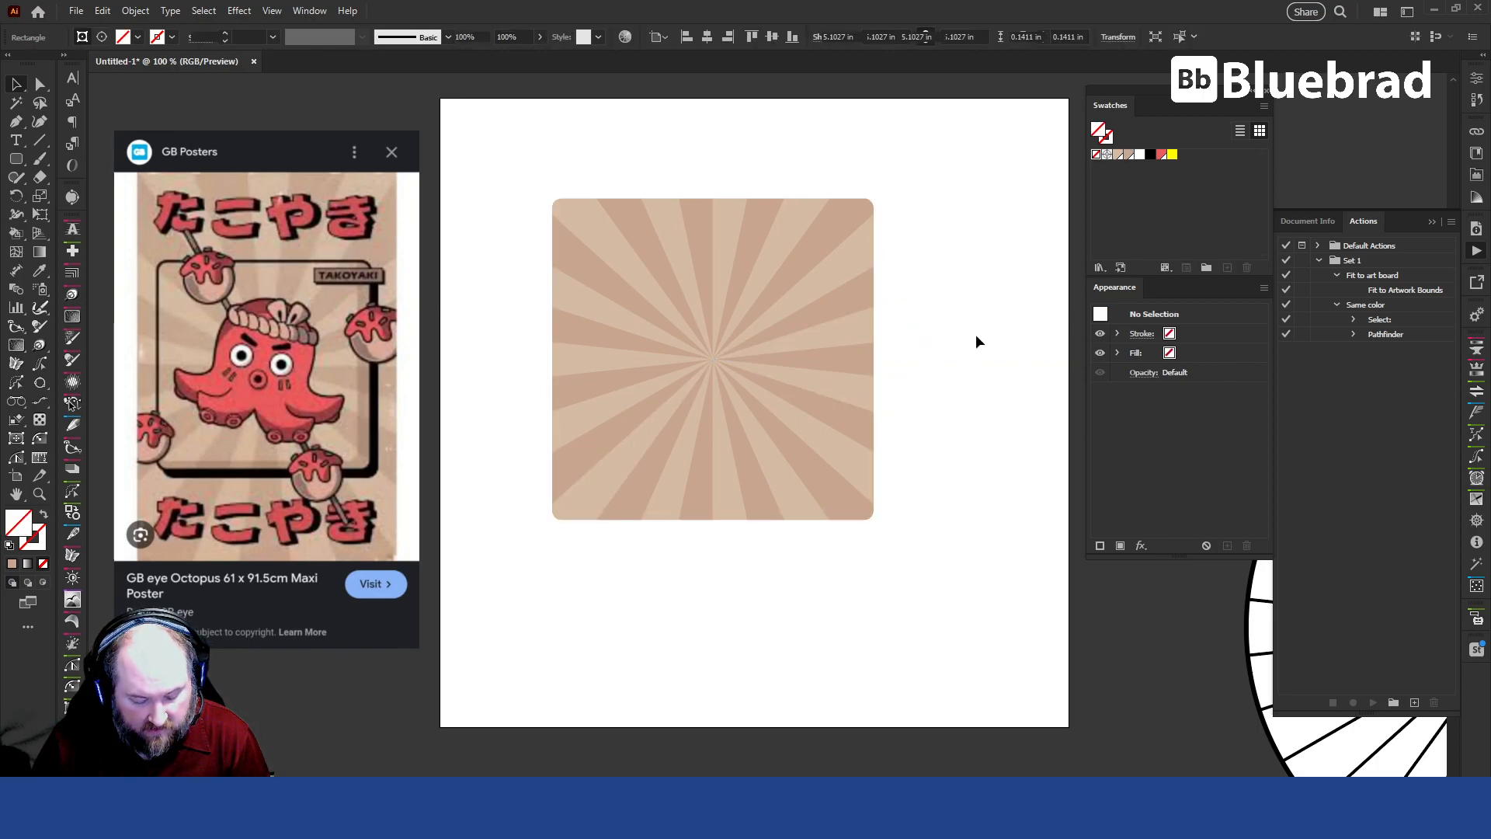
key(ctrl+f)
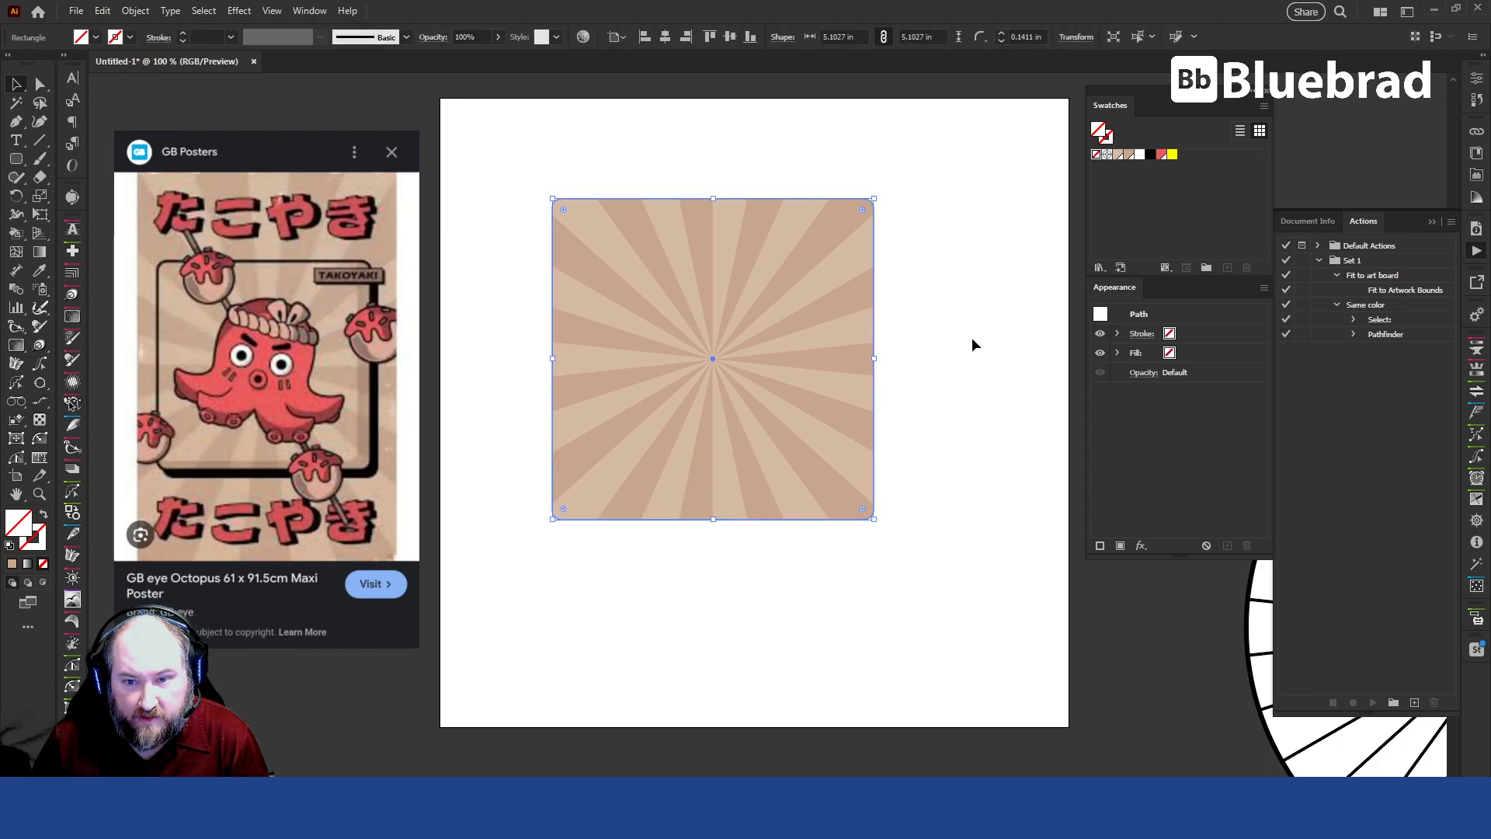
- Give the pasted rounded square an 8 pt black stroke and a black fill
click(1170, 333)
click(1078, 361)
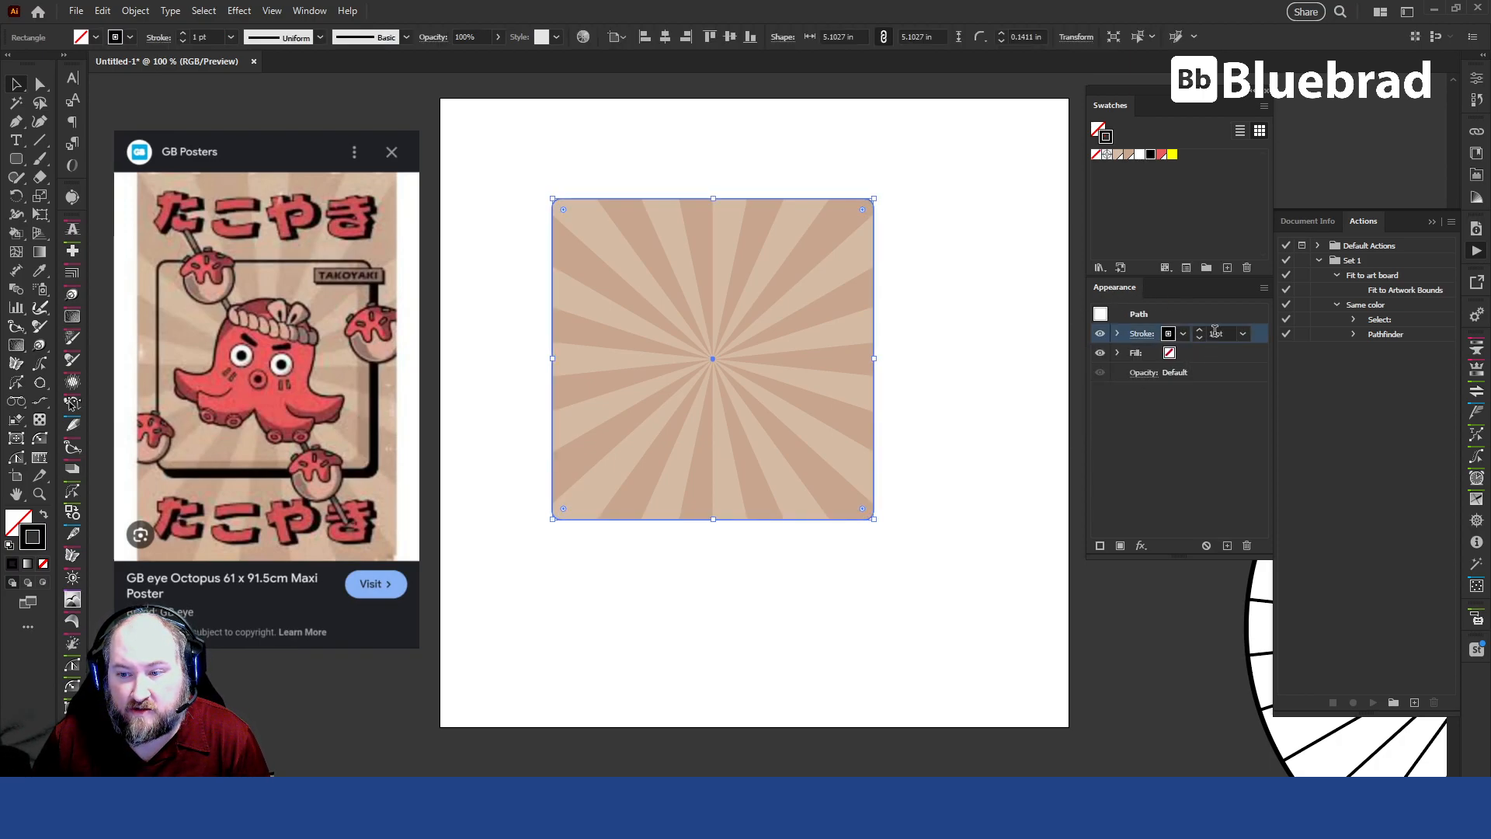
scroll(1212, 333, up, 7)
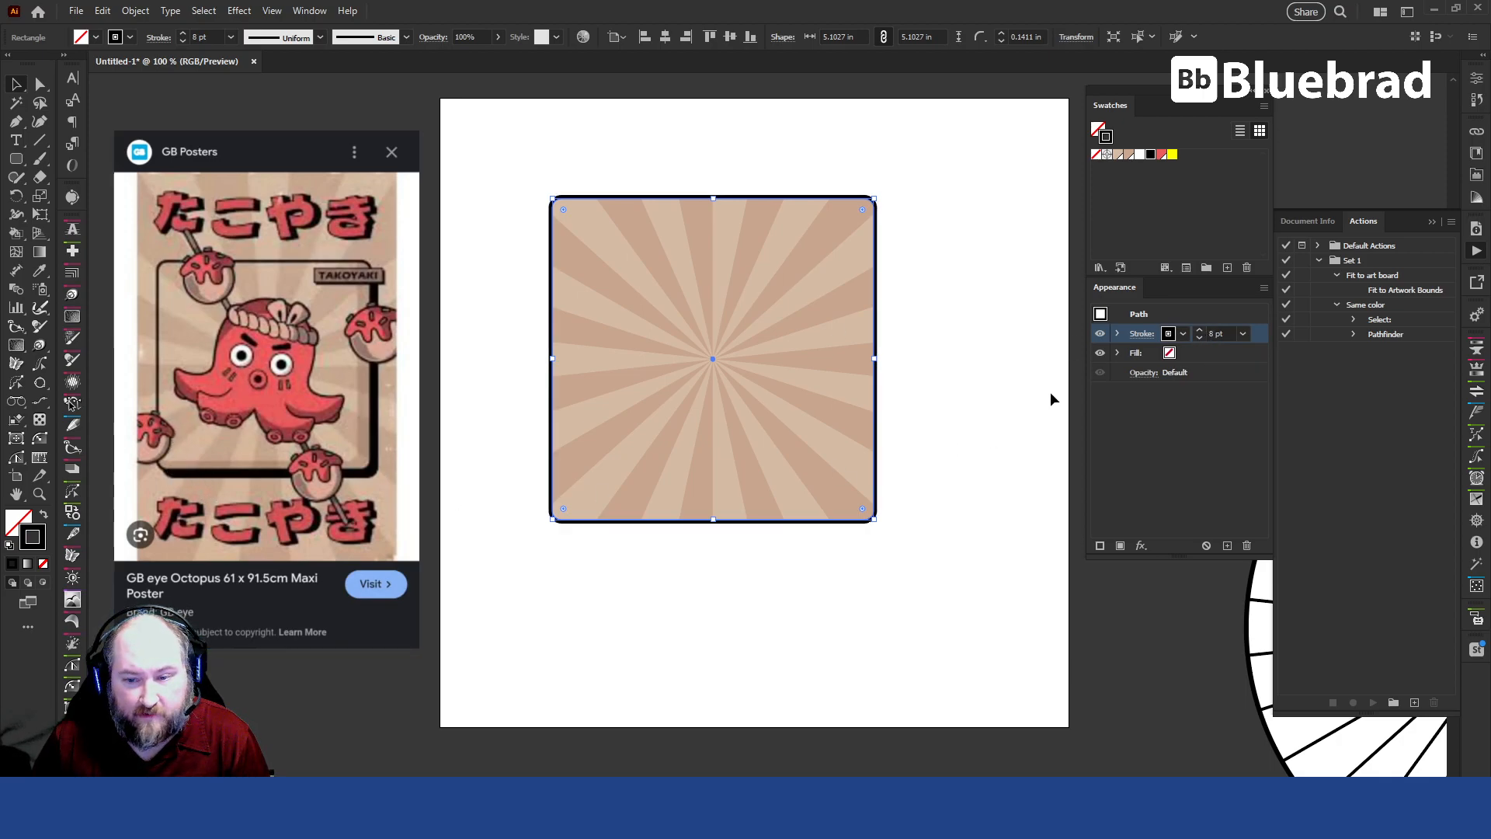
click(1169, 351)
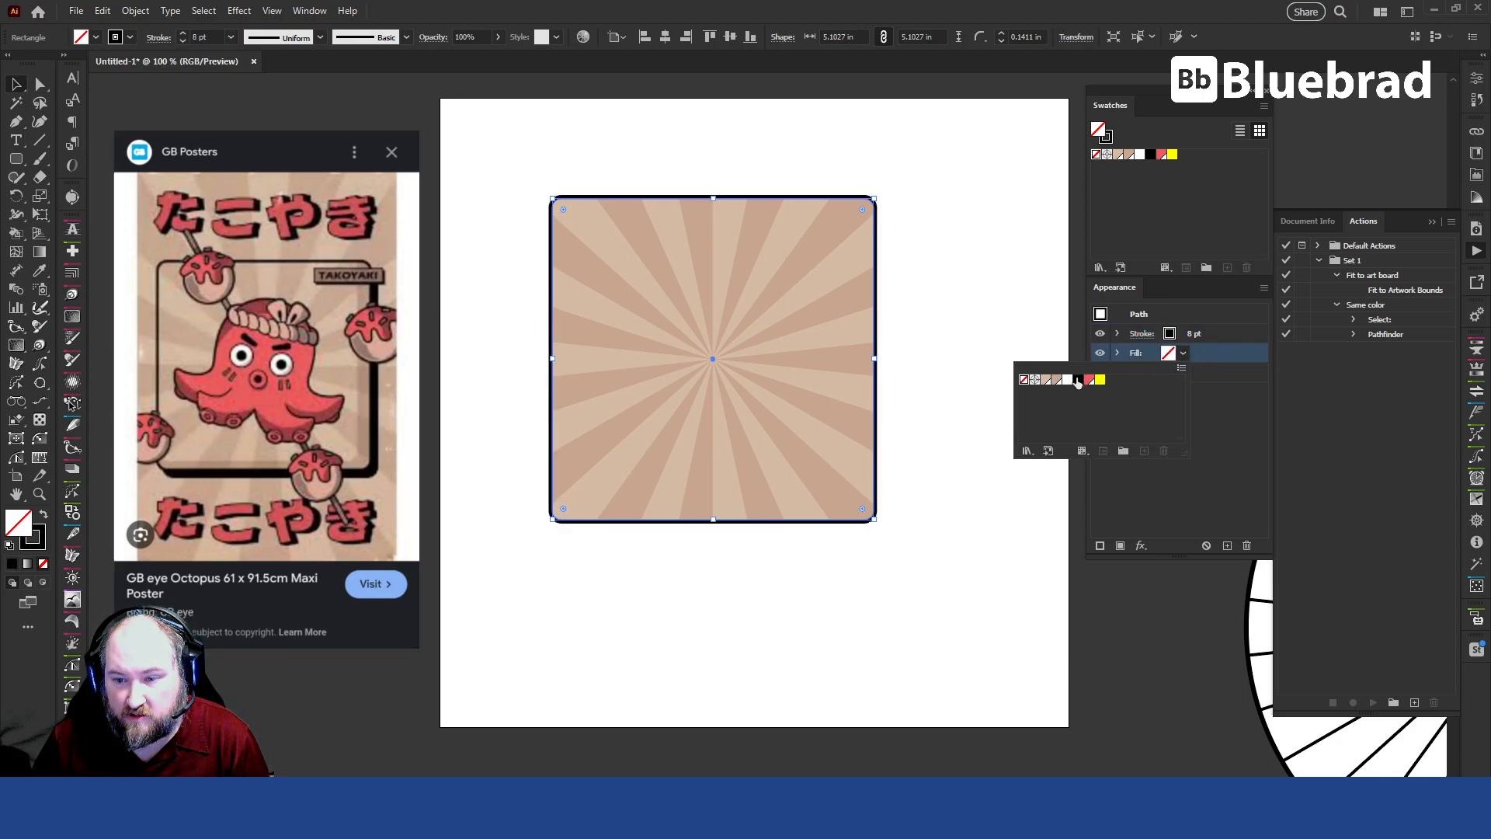
click(1078, 380)
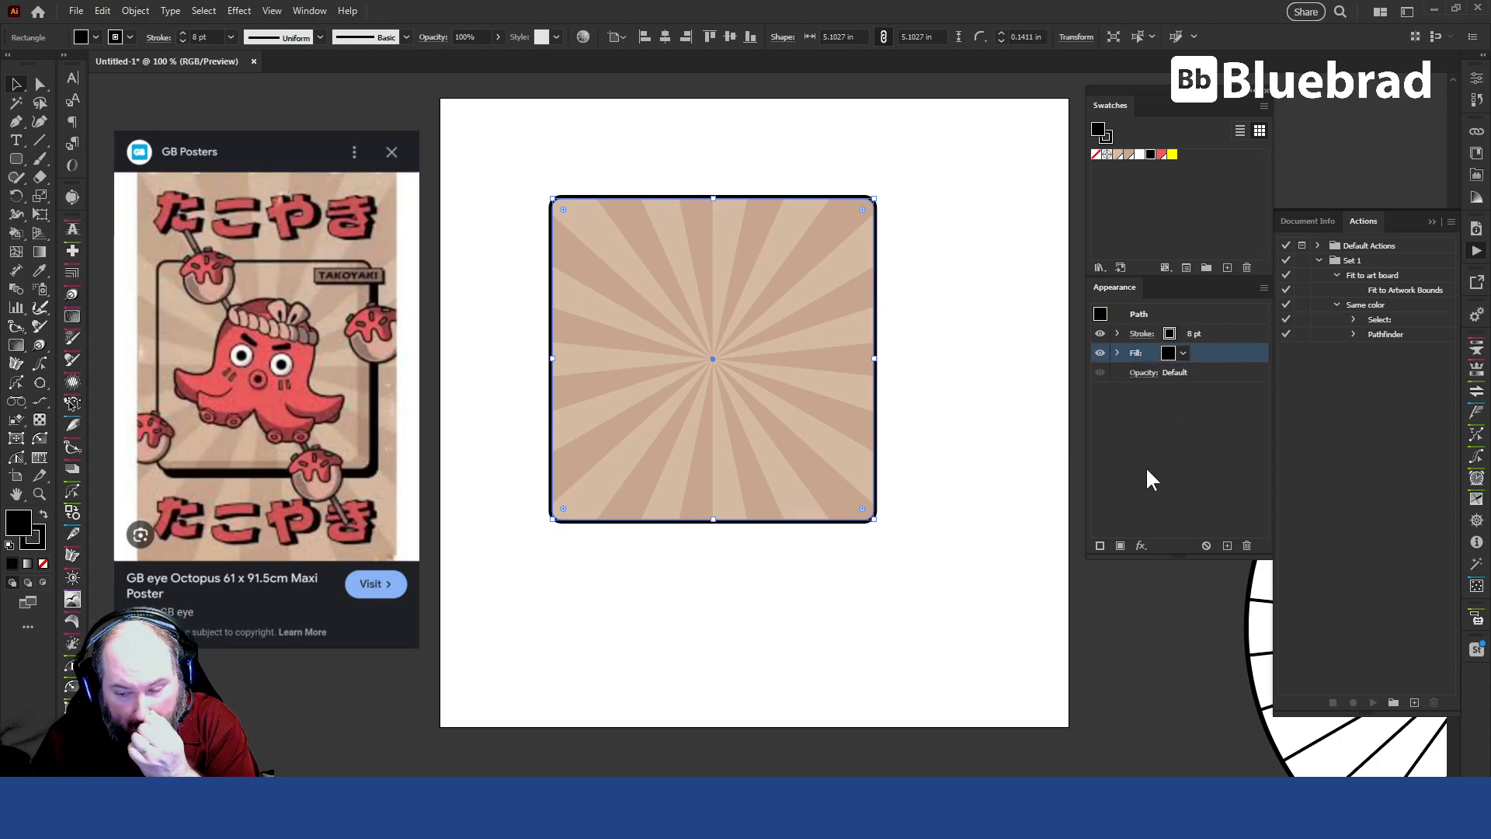
- Add a Transform effect to the rounded square's black fill with horizontal and vertical moves of 0.01 in
click(1140, 546)
mouse_move(1240, 96)
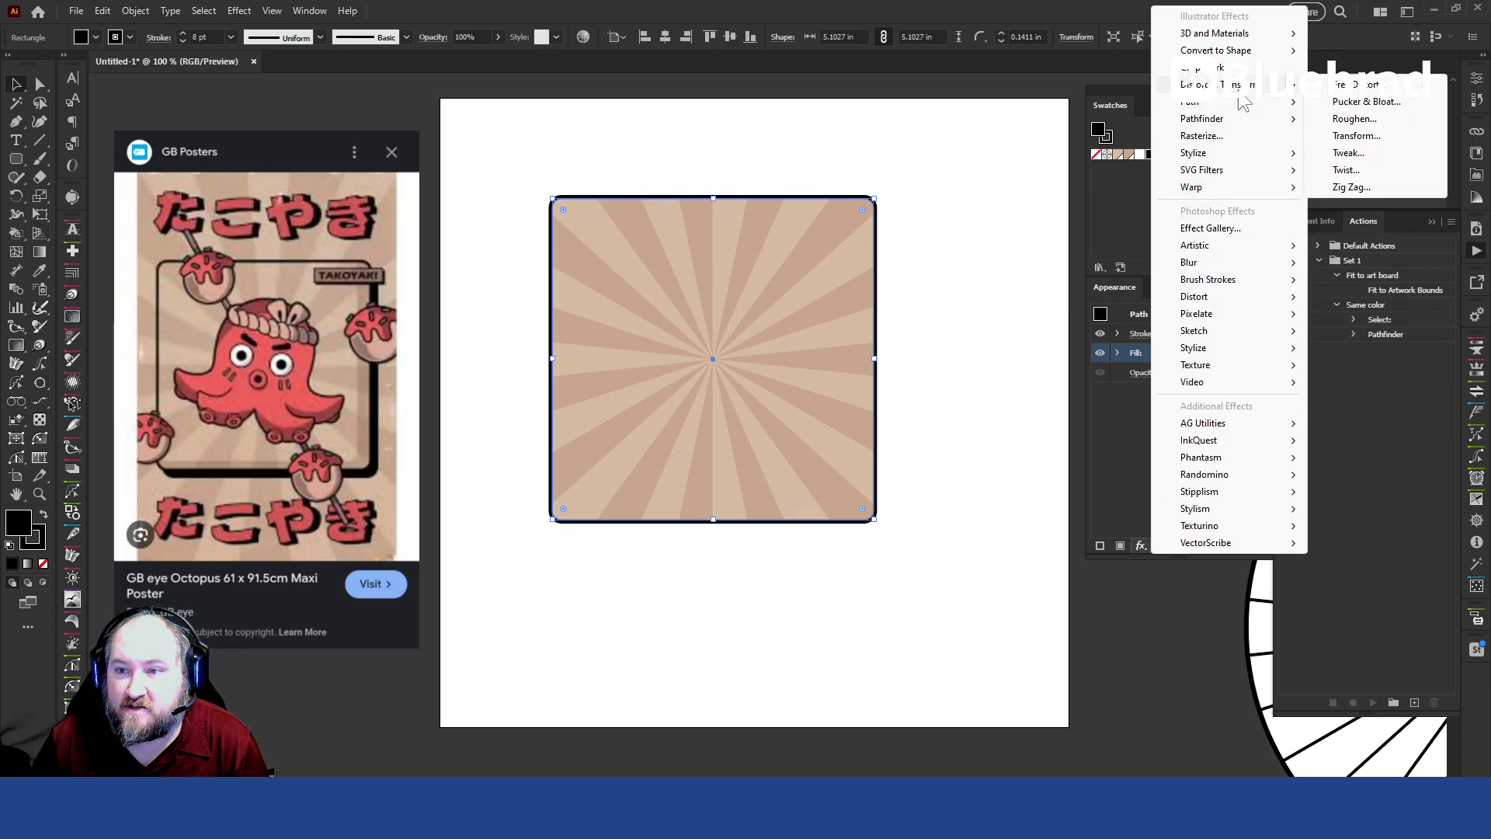
click(1371, 137)
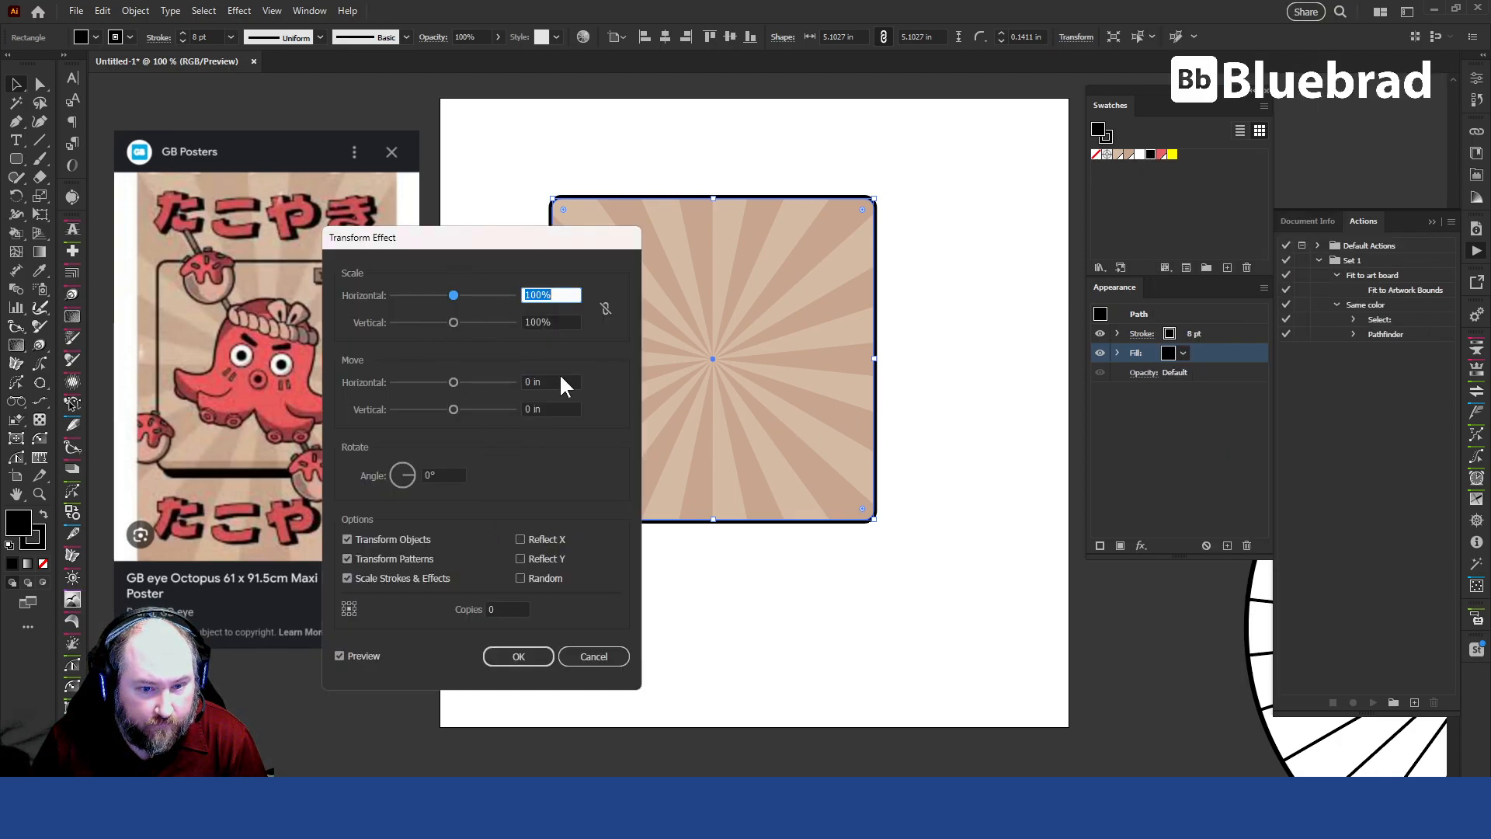
click(559, 381)
drag(560, 381, 391, 361)
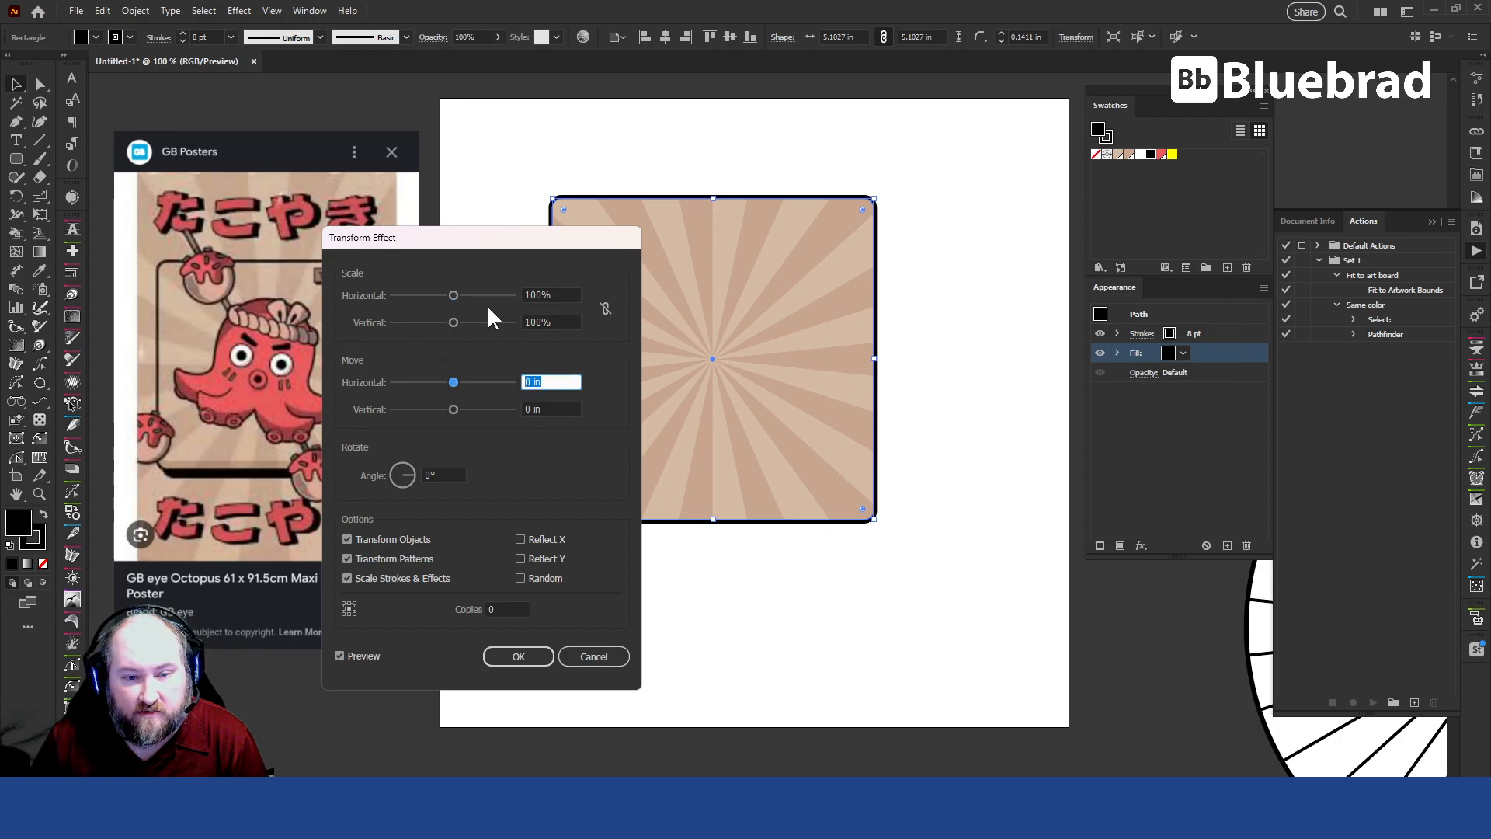
text(.01)
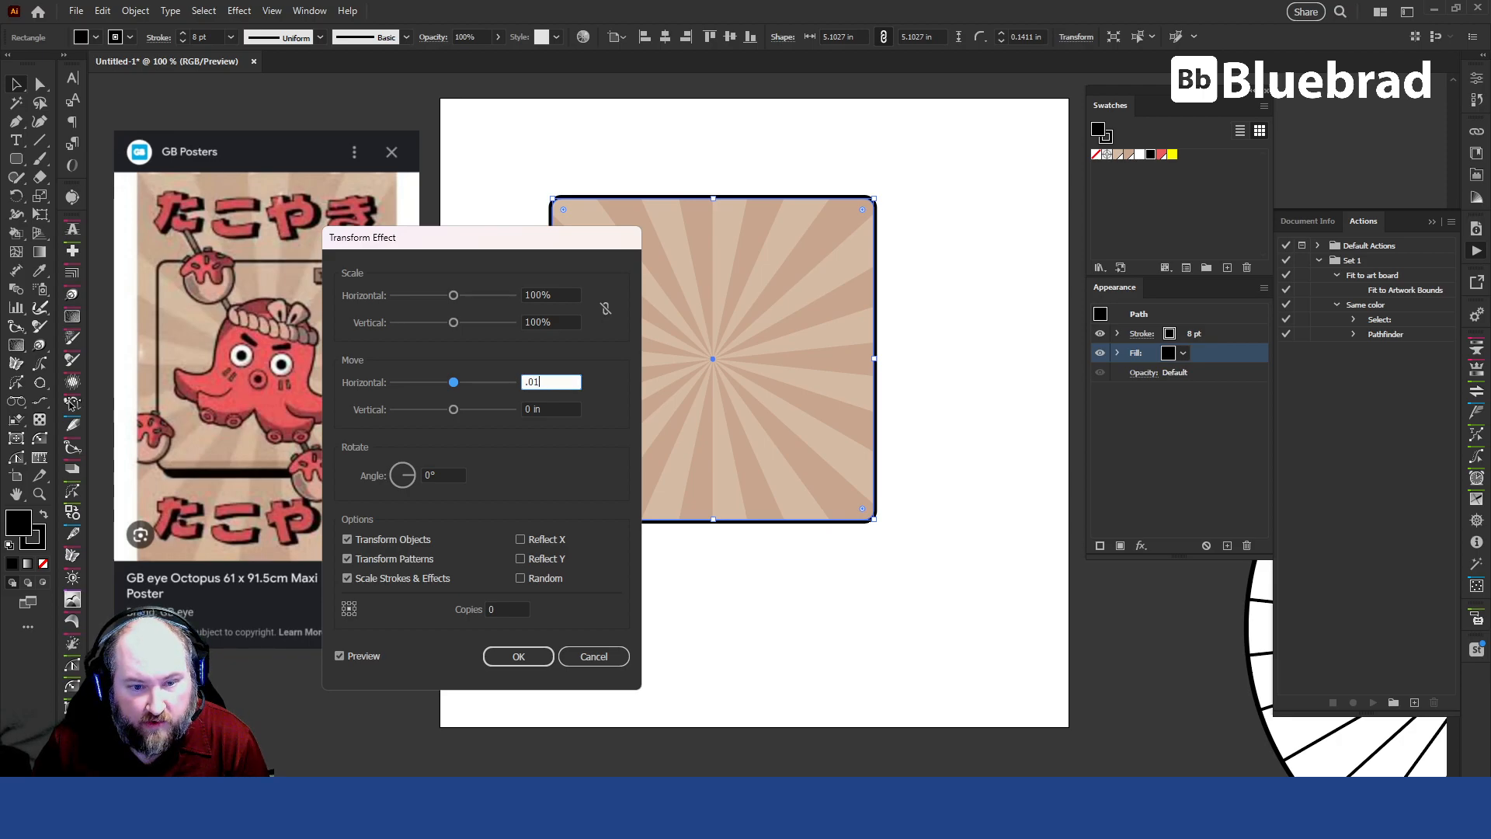
key(Tab)
text(.01)
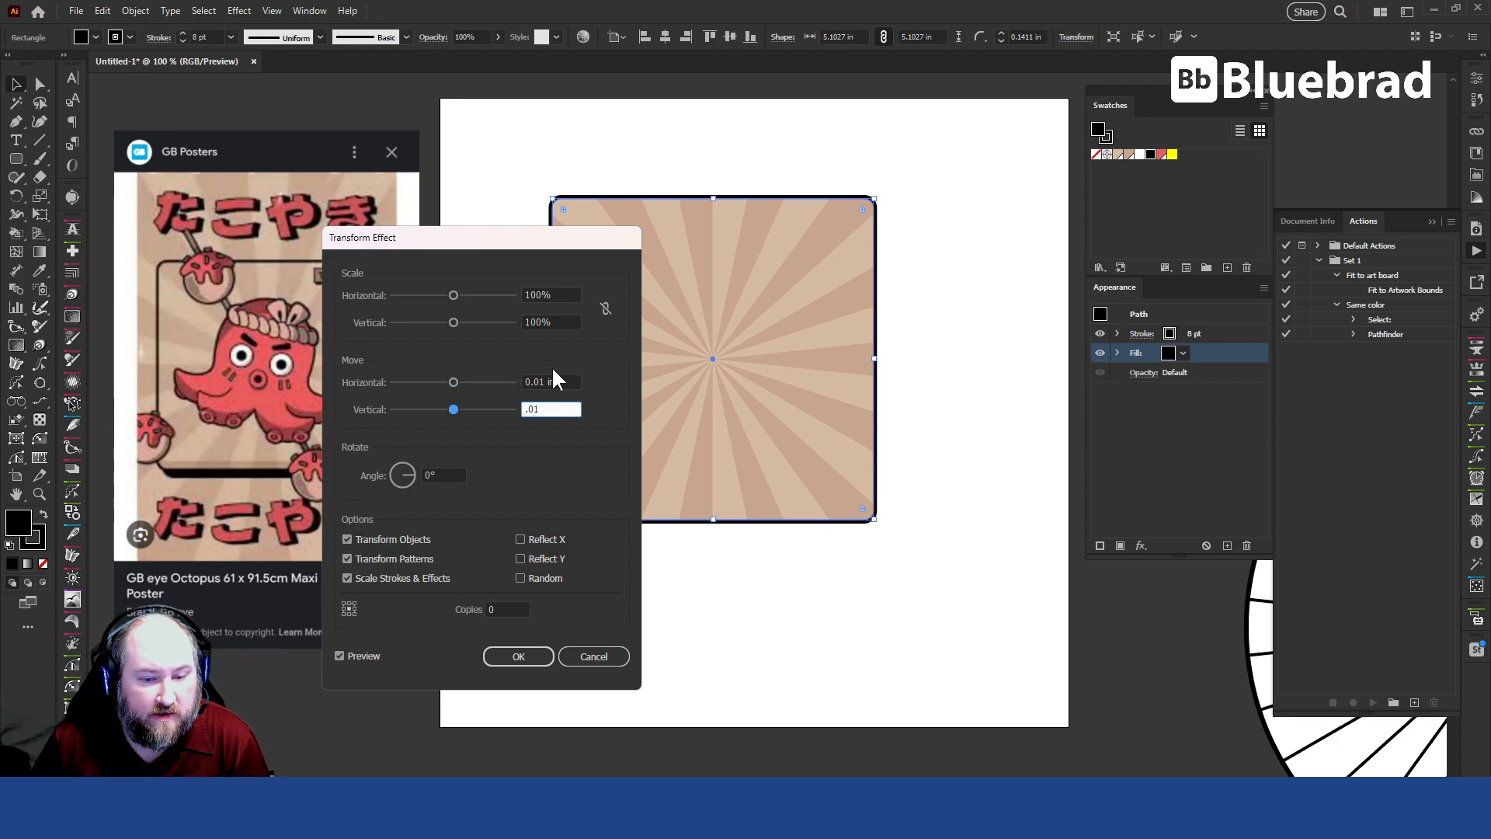
- Set the Transform effect's copies to 23 and apply the effect to extend the fill into a block shadow
click(510, 608)
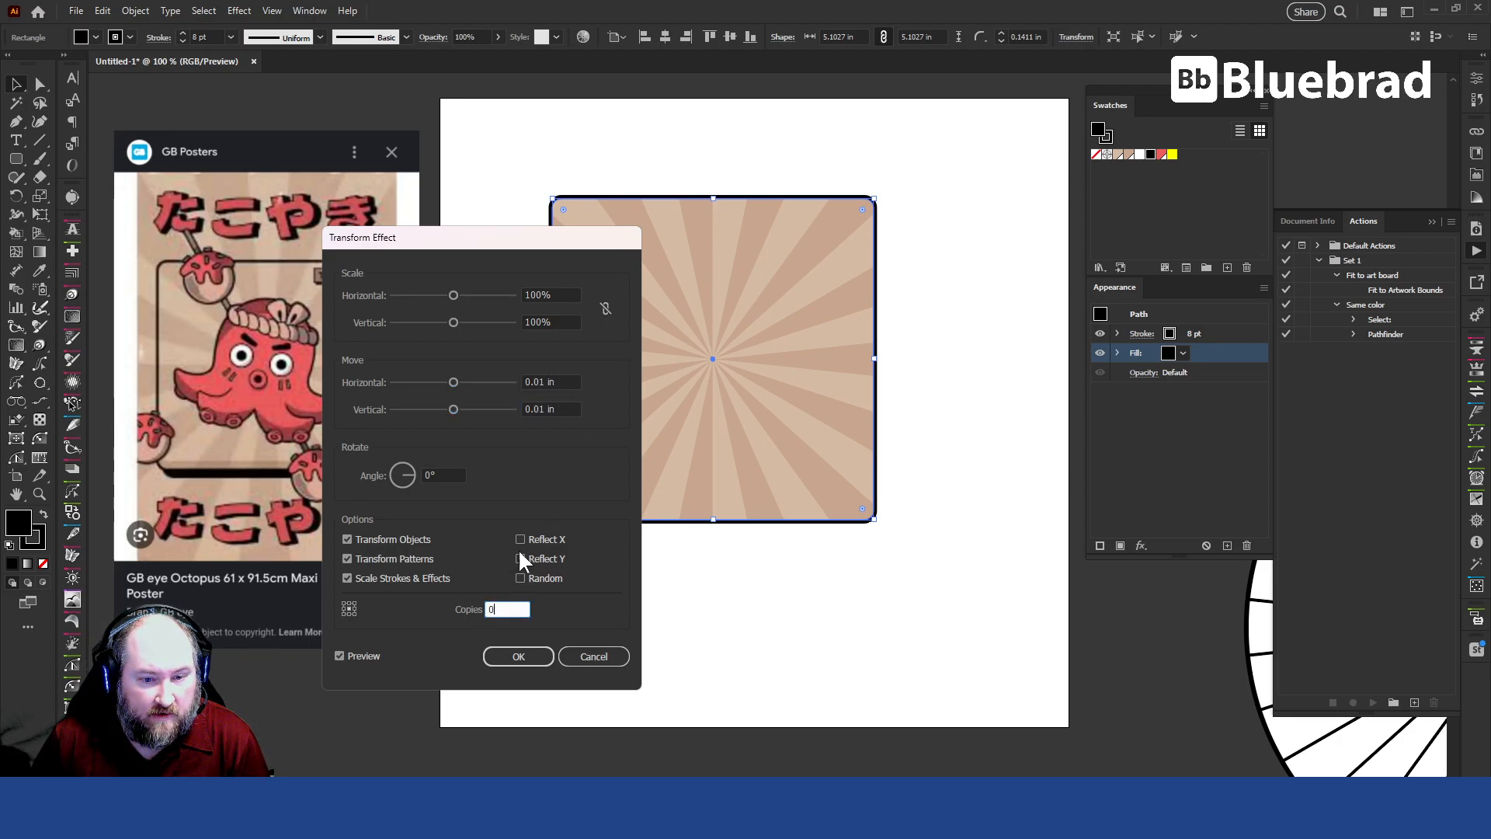
scroll(504, 608, up, 4)
scroll(501, 609, up, 13)
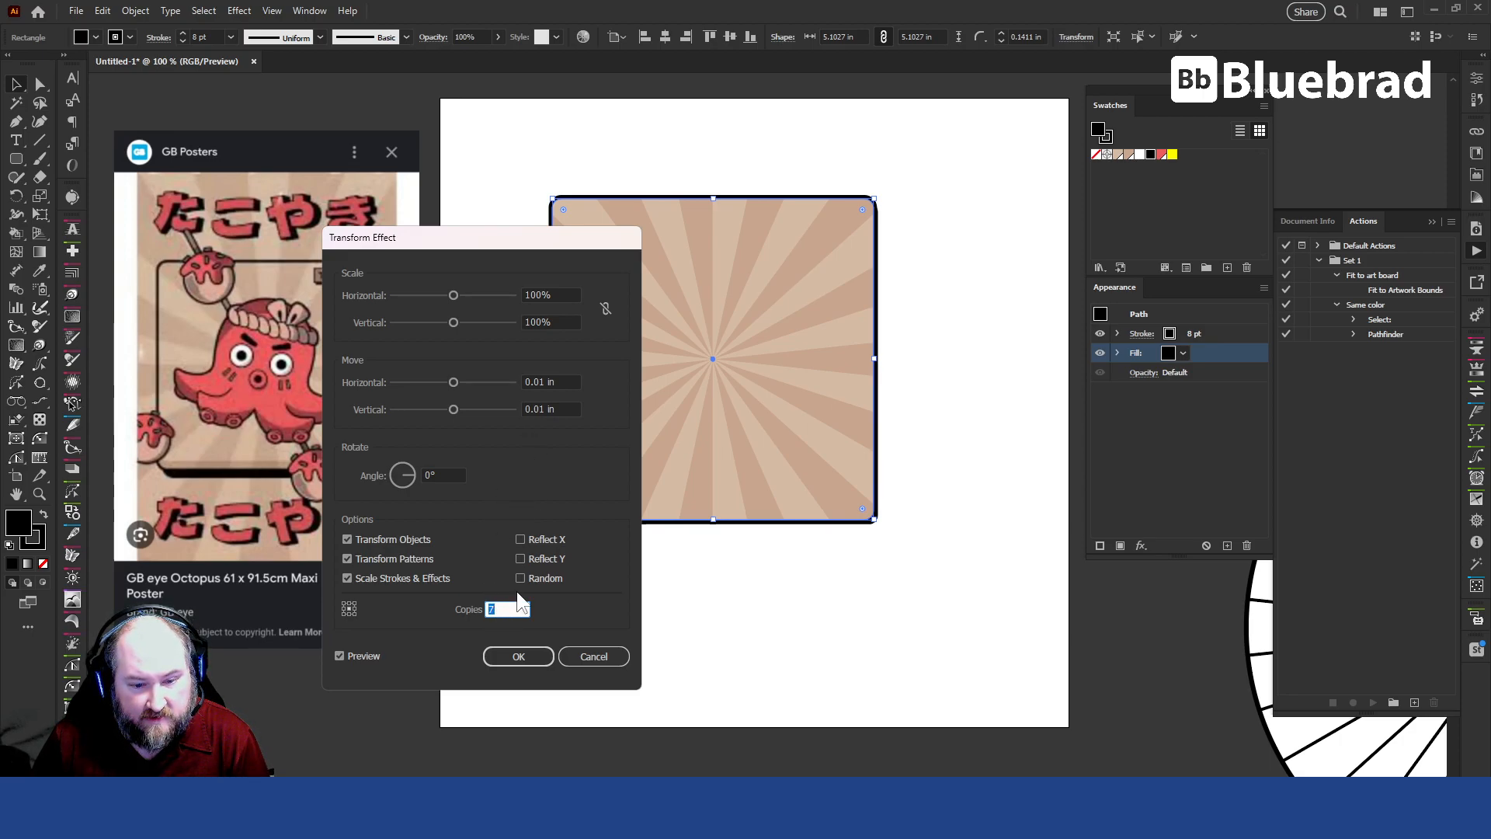
scroll(513, 602, up, 2)
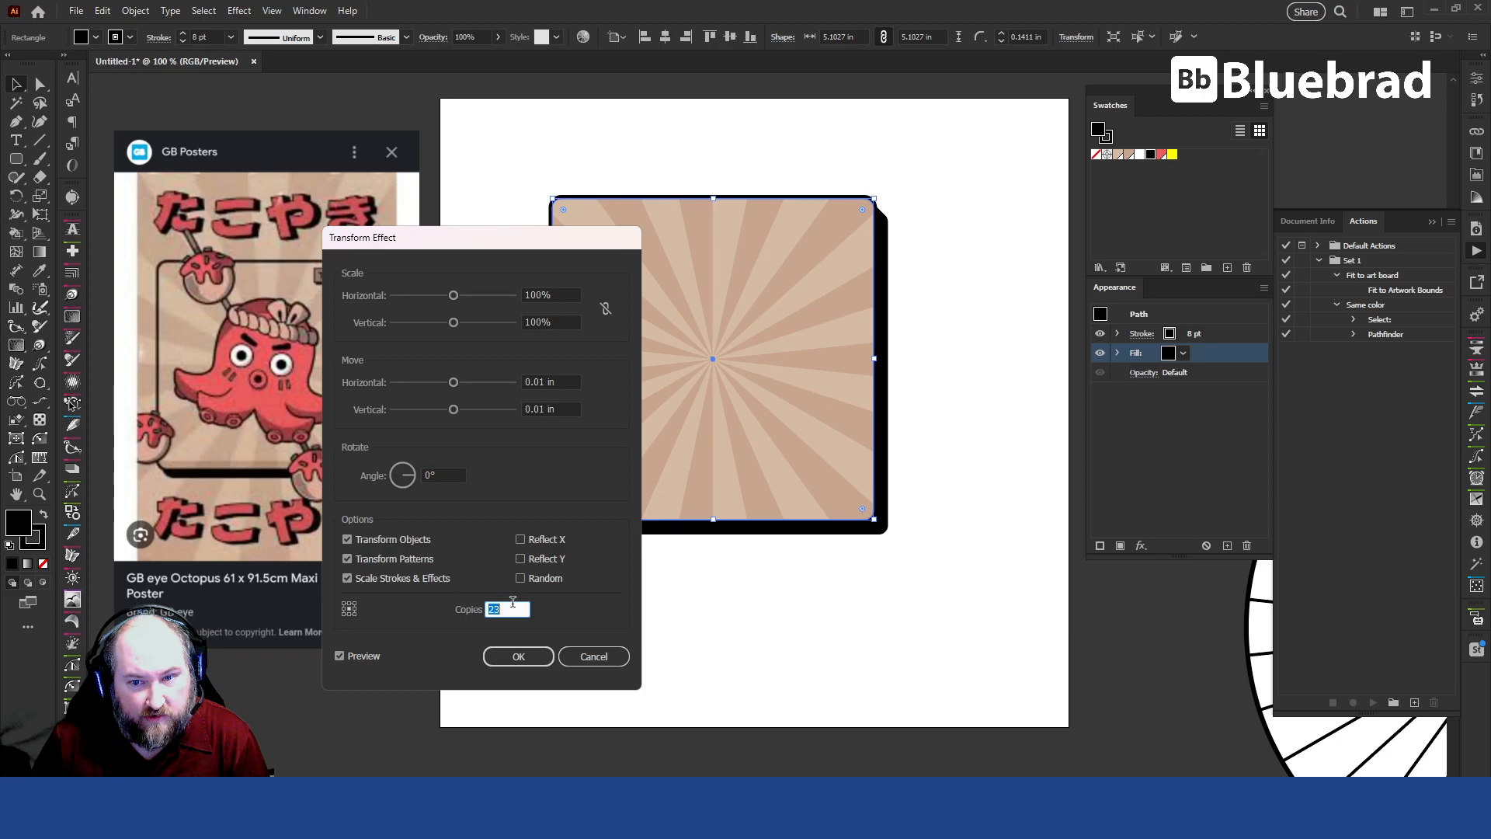
click(515, 660)
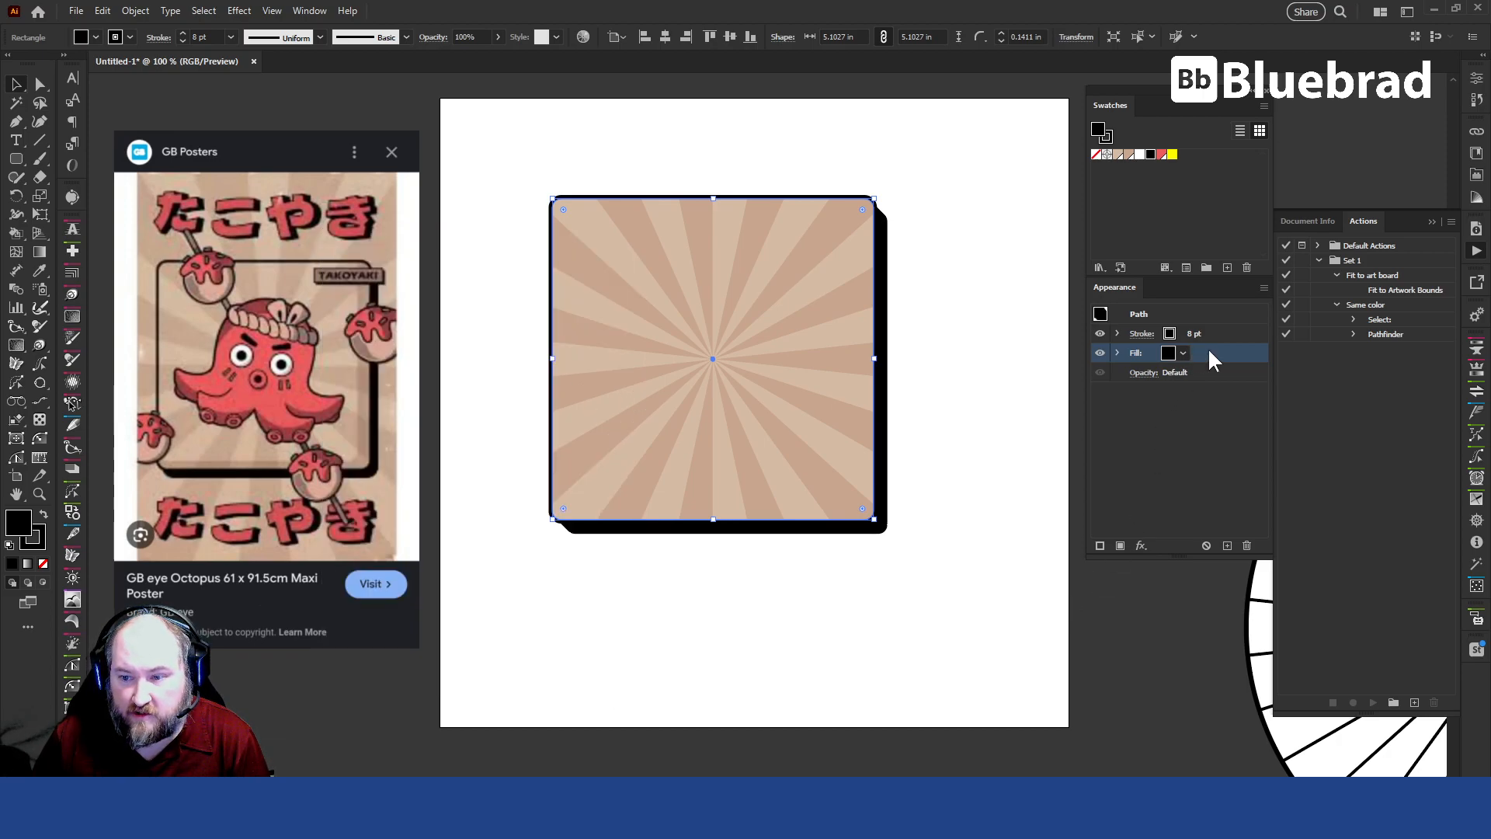
- Add an Offset Path effect of 4 pt to the black fill and deselect the artwork
click(1137, 545)
mouse_move(1242, 101)
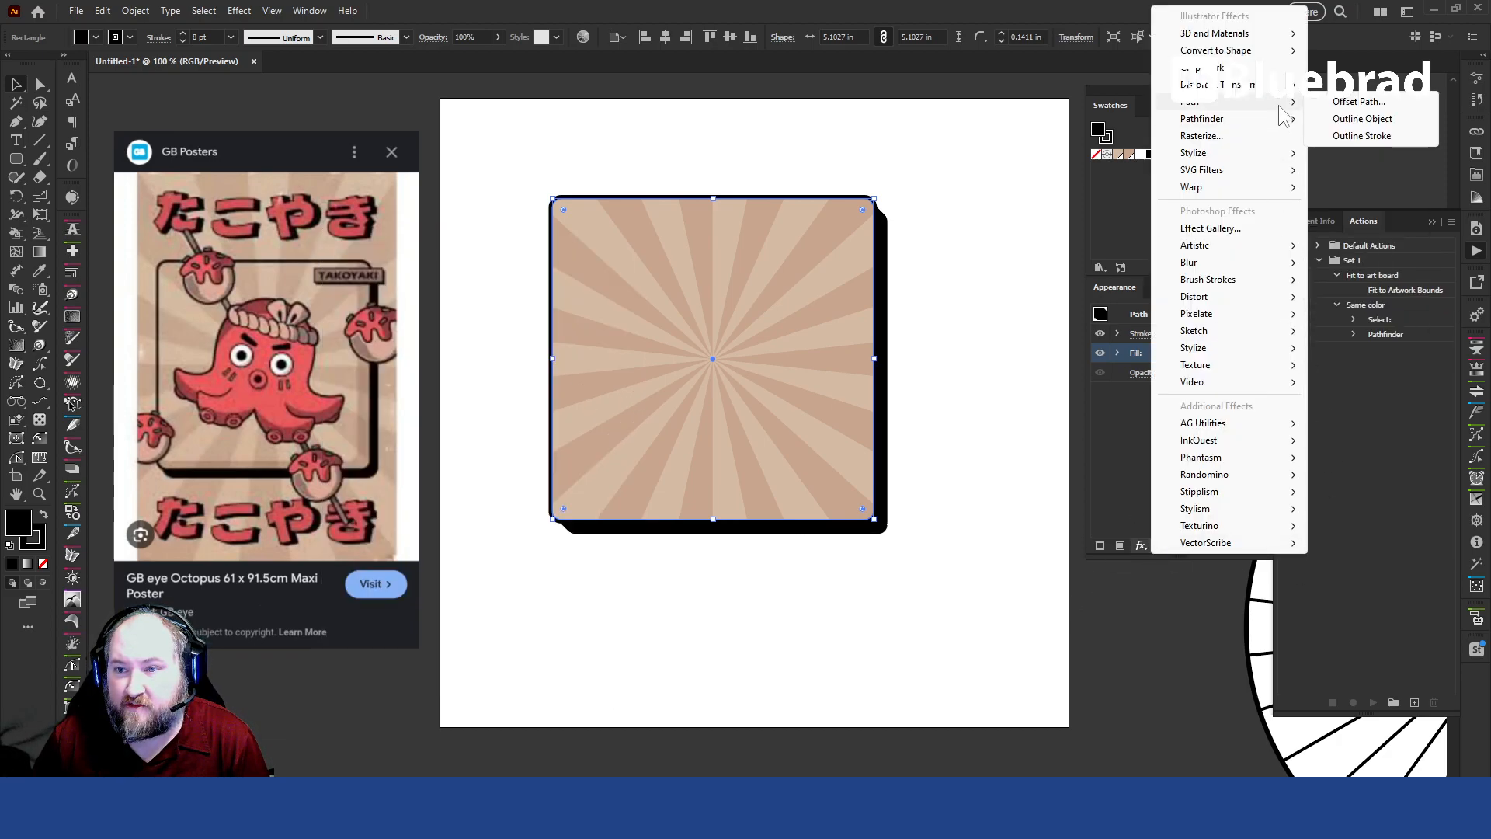
click(1391, 103)
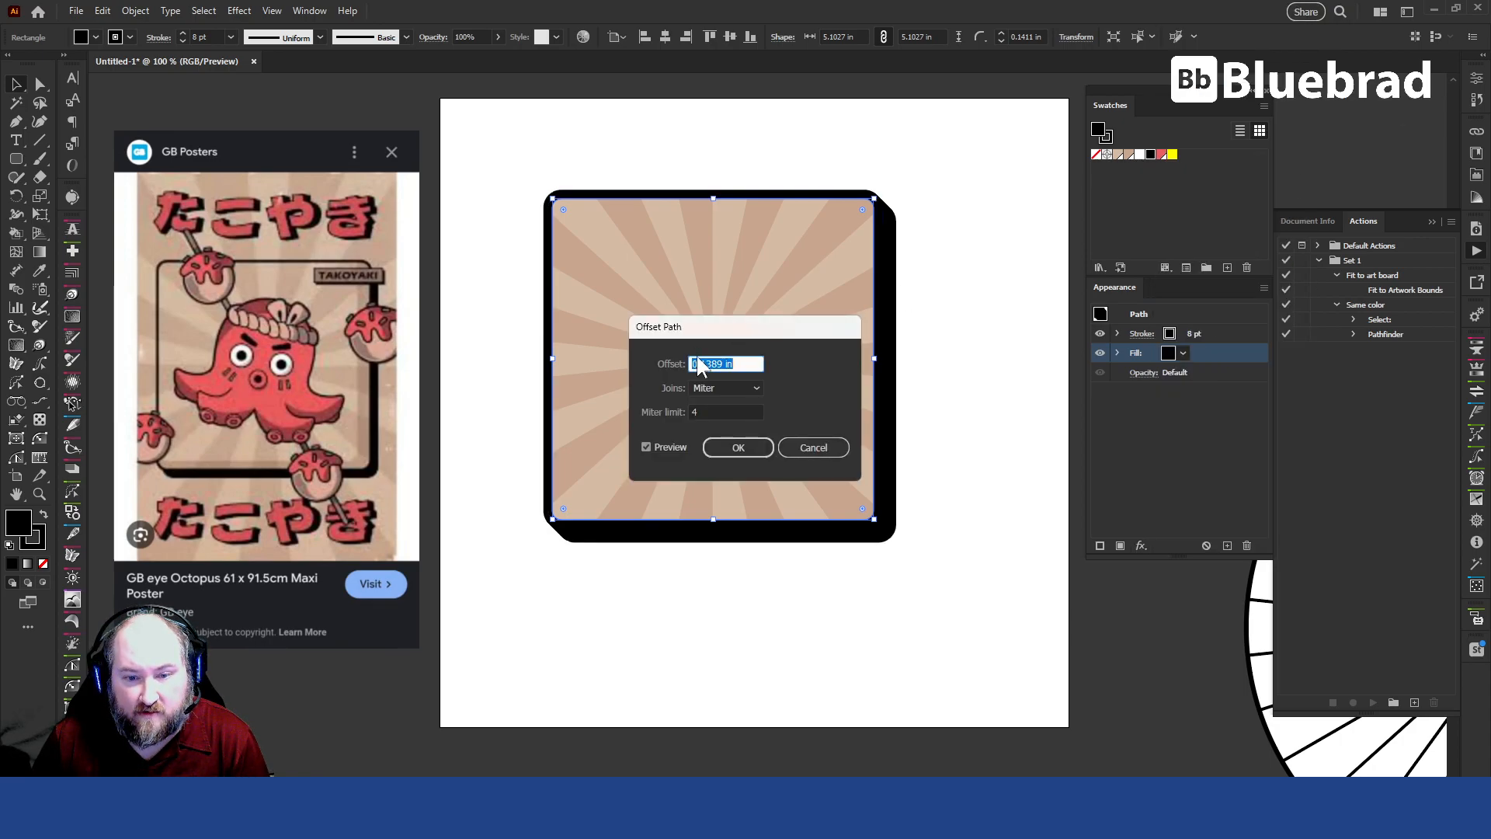
text(0)
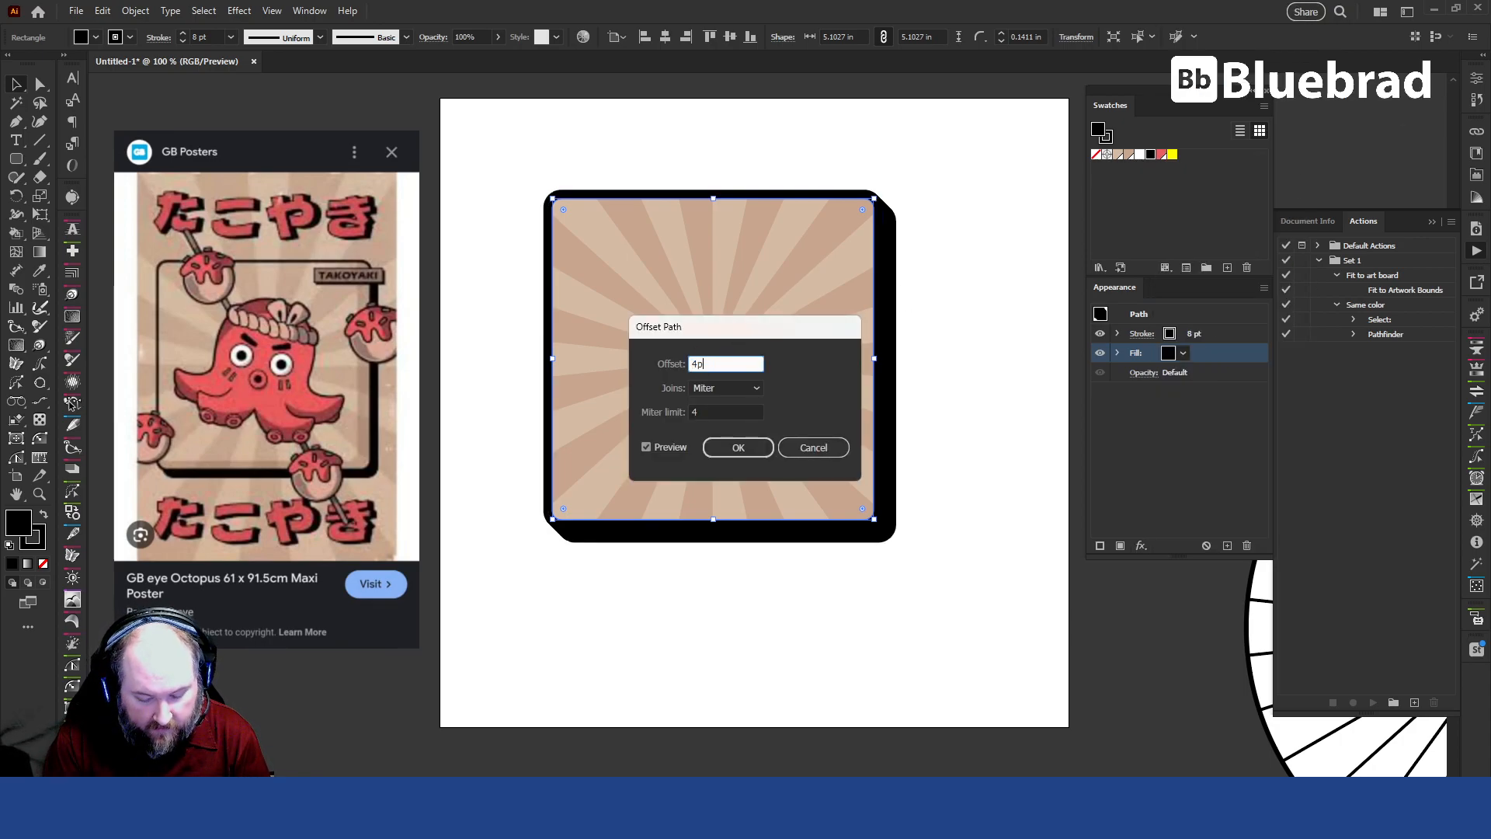
key(Return)
click(976, 296)
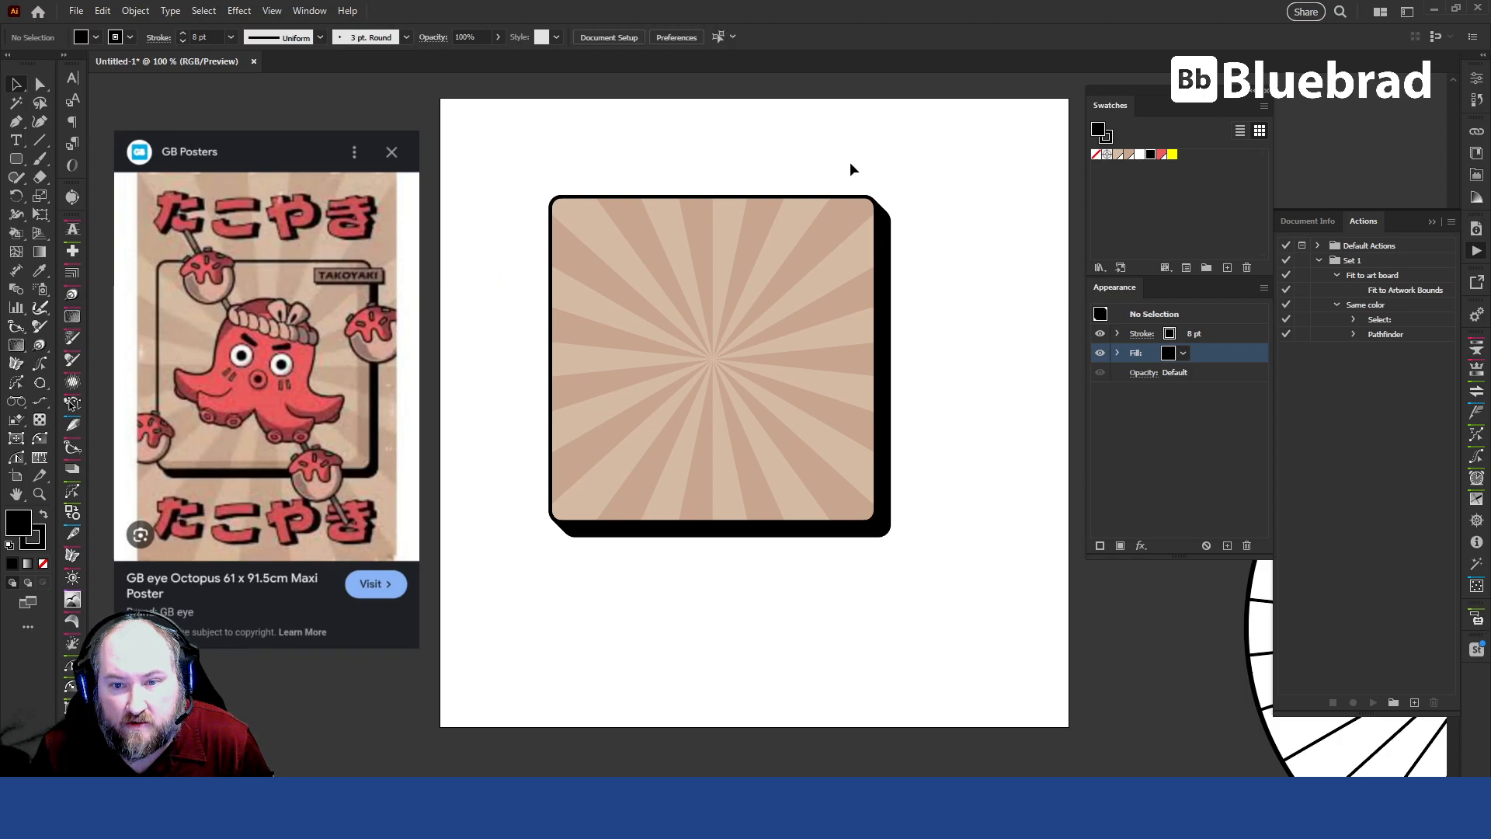
- Examine the smoothness of the block shadow's diagonal edge near the square's upper-right corner
scroll(885, 190, up, 11)
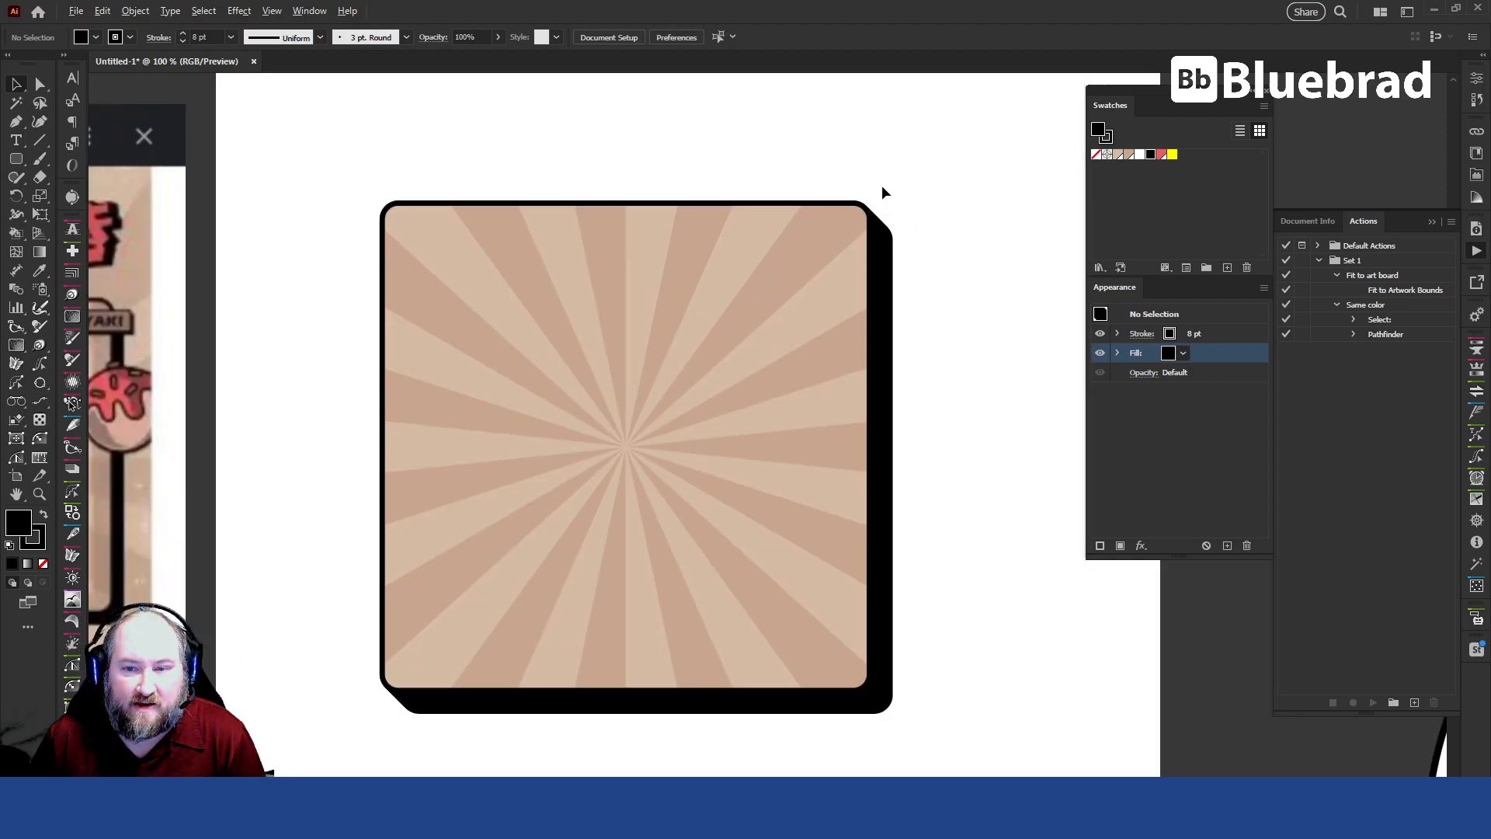
scroll(539, 253, up, 5)
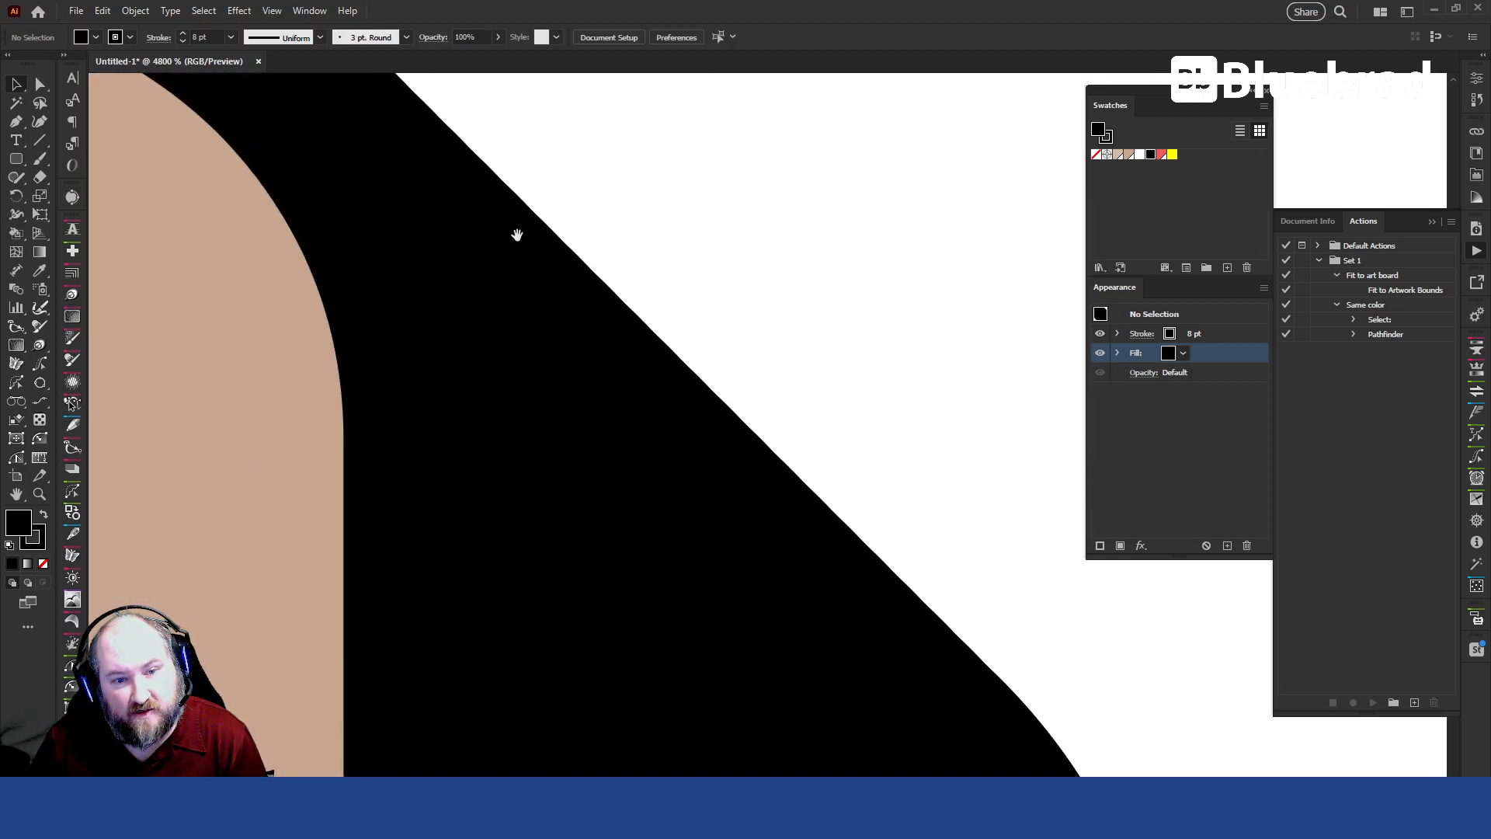
scroll(627, 321, up, 1)
scroll(489, 426, down, 1)
drag(464, 440, 888, 333)
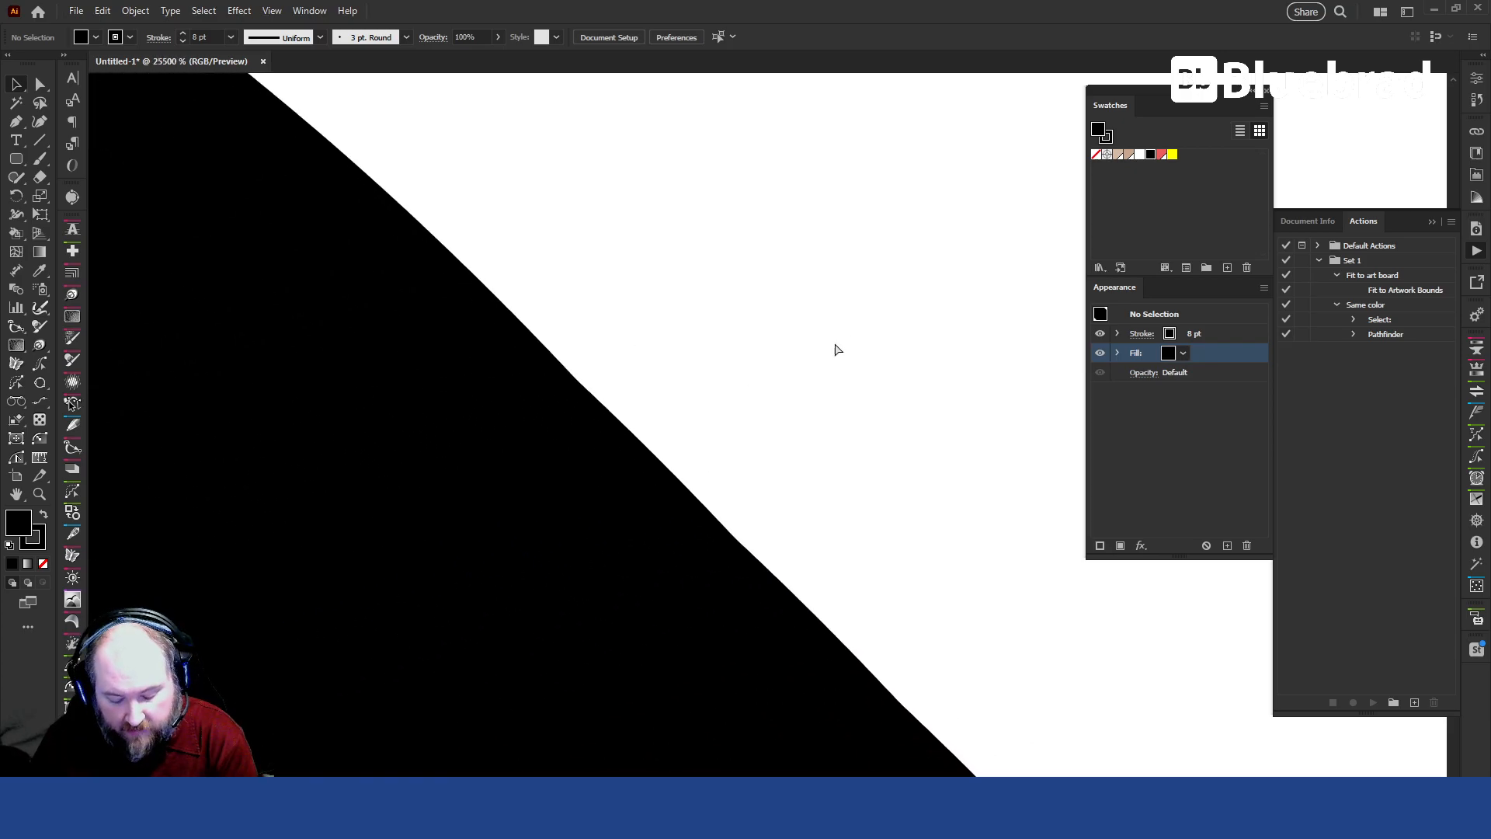
- Reopen the Transform effect on the rounded square's black fill and set its copies to 1
key(ctrl+0)
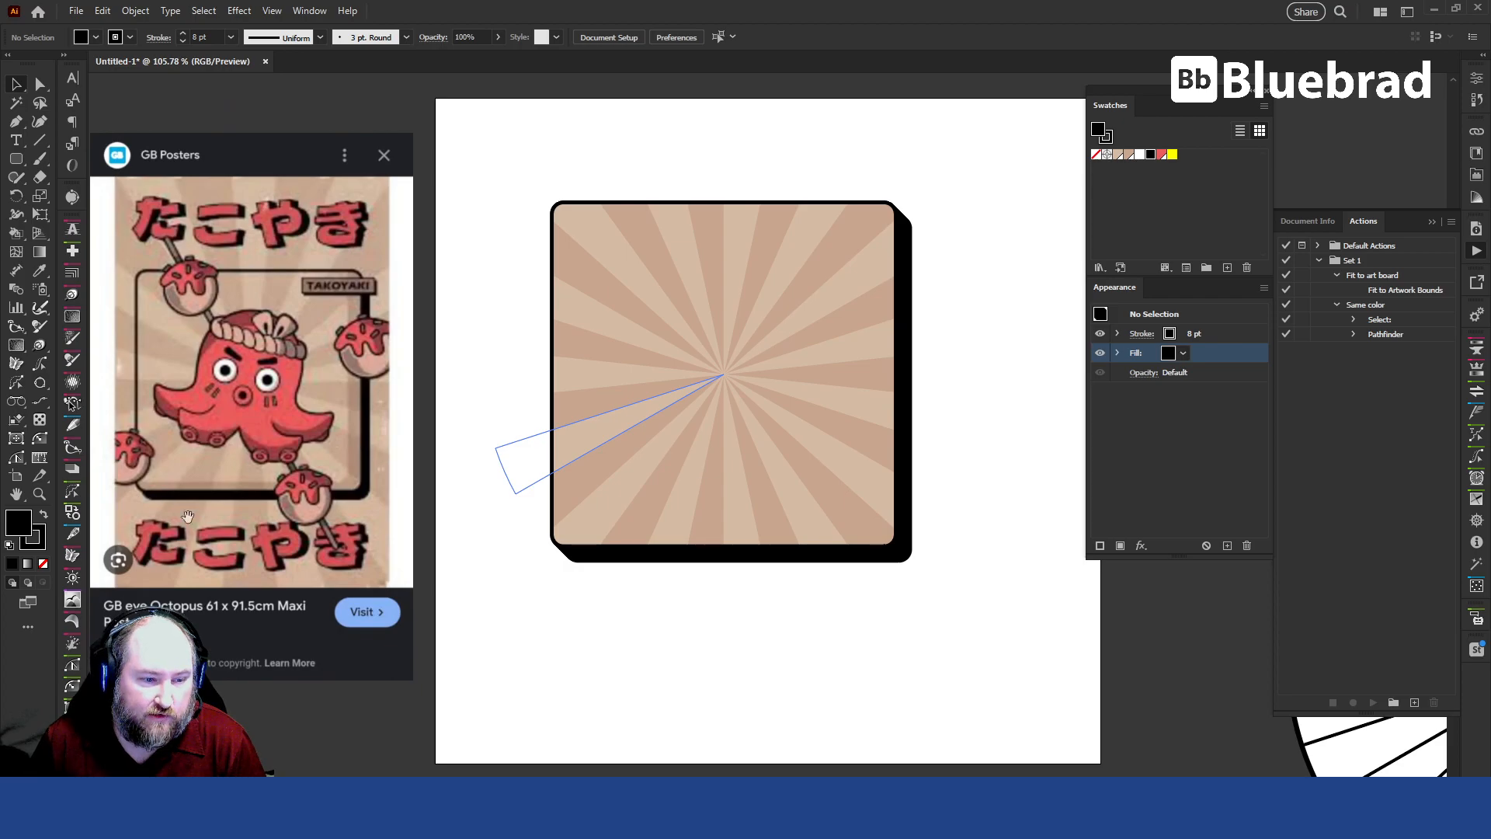
drag(619, 513, 601, 555)
click(841, 361)
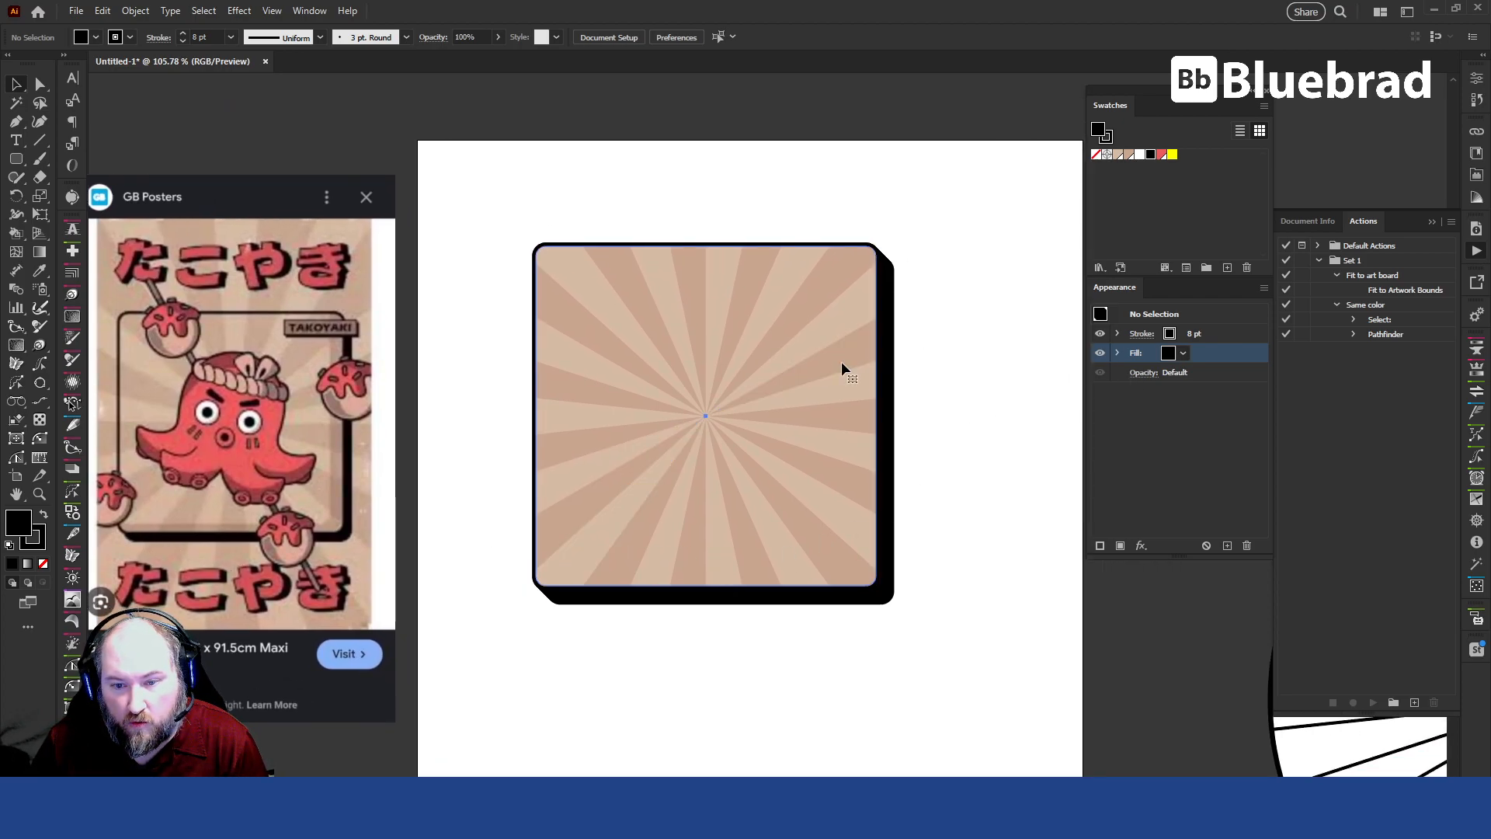
click(891, 318)
click(1178, 355)
click(1118, 354)
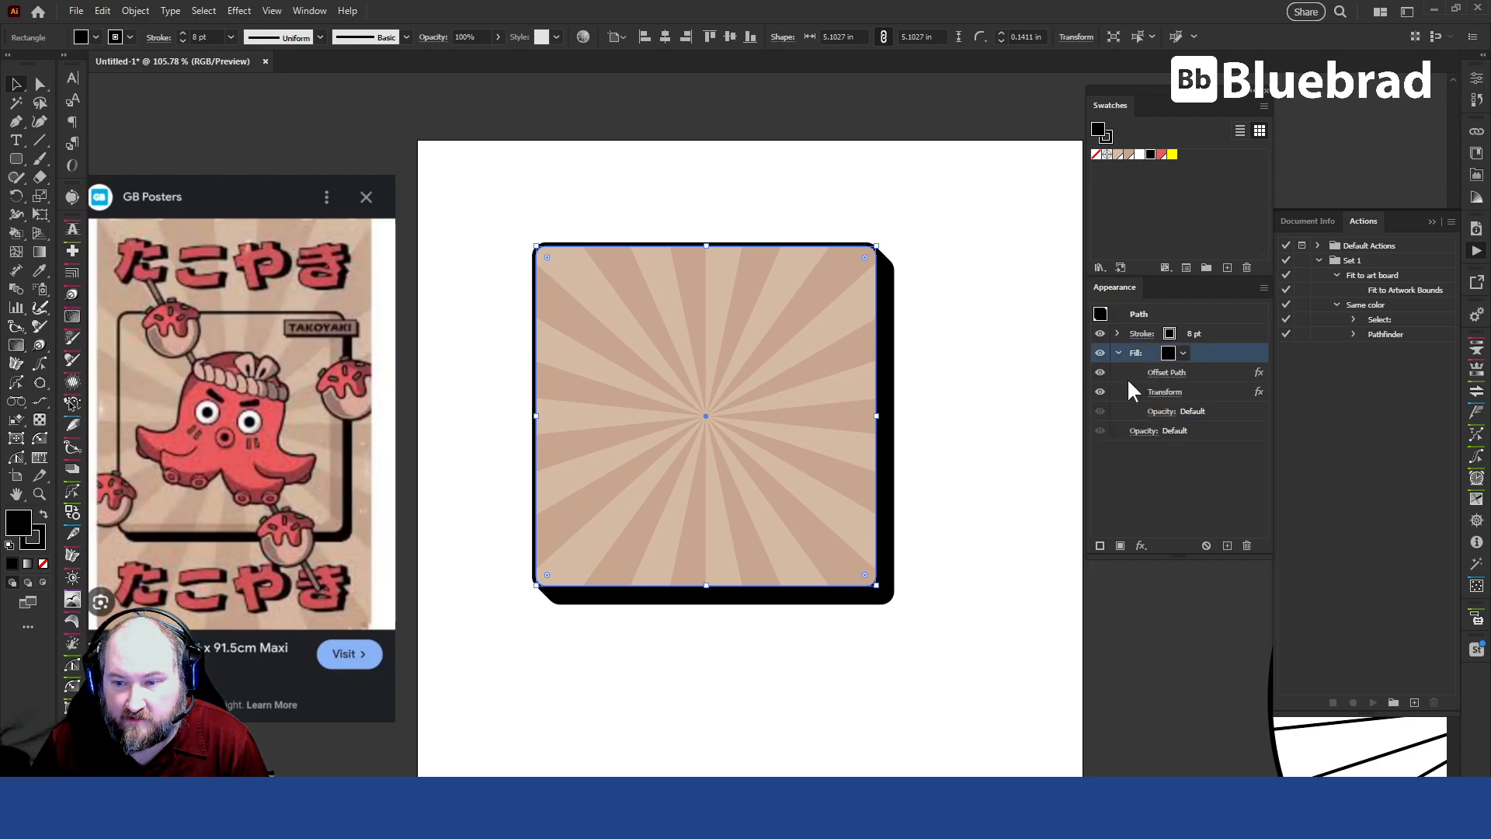
click(1179, 396)
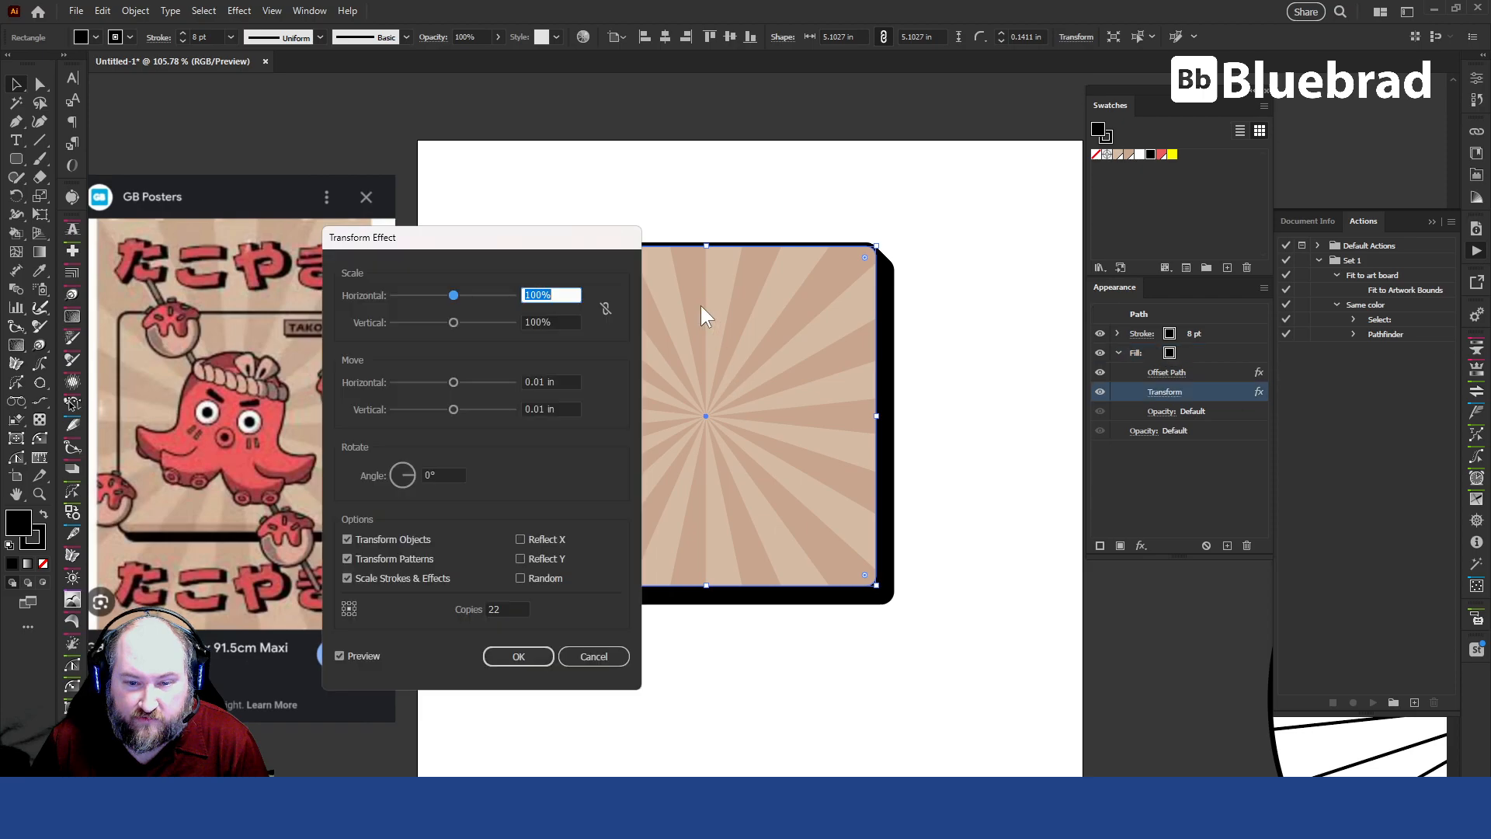
double_click(506, 608)
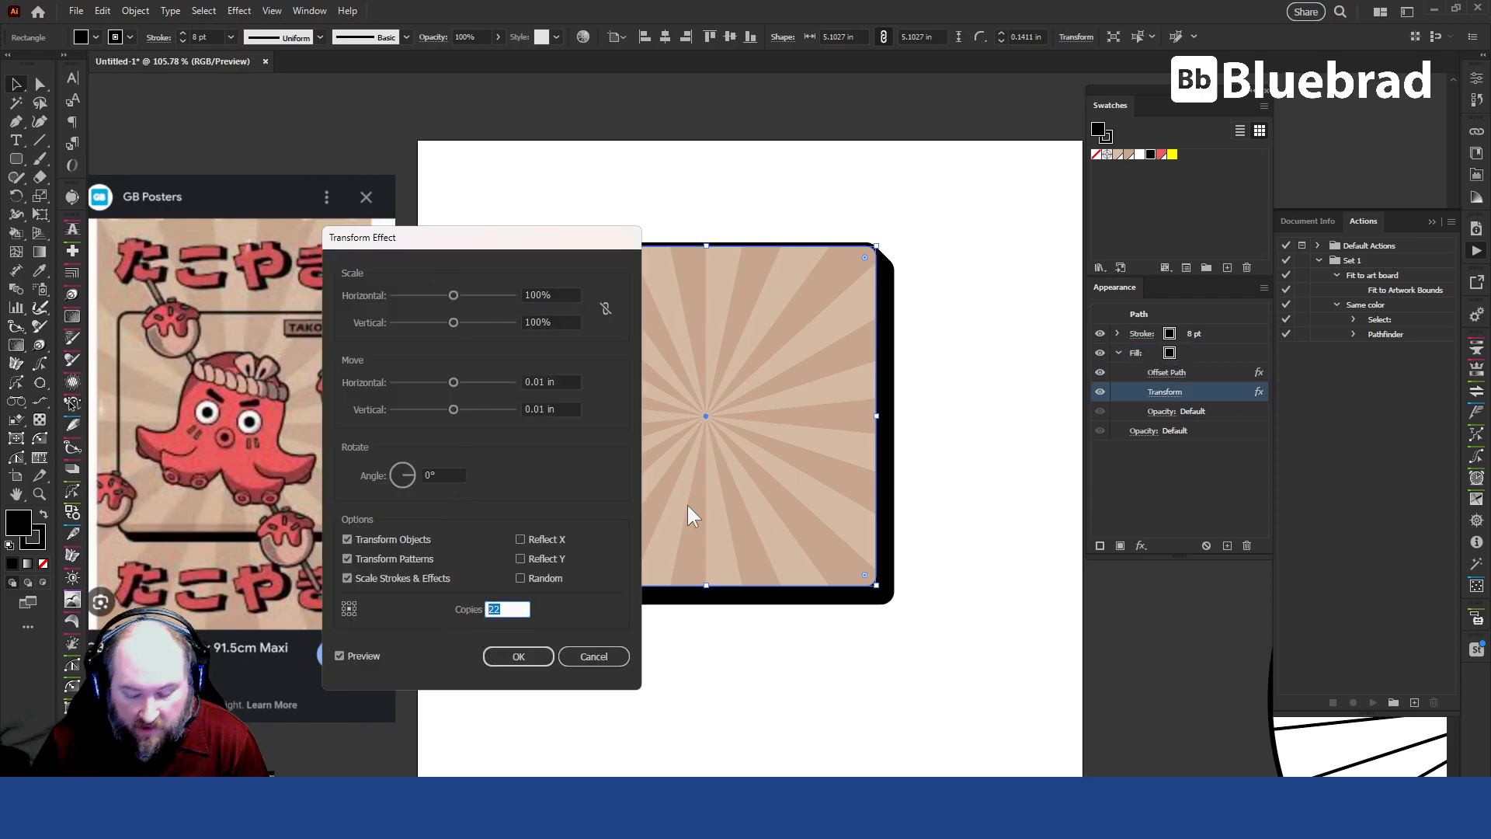
text(1)
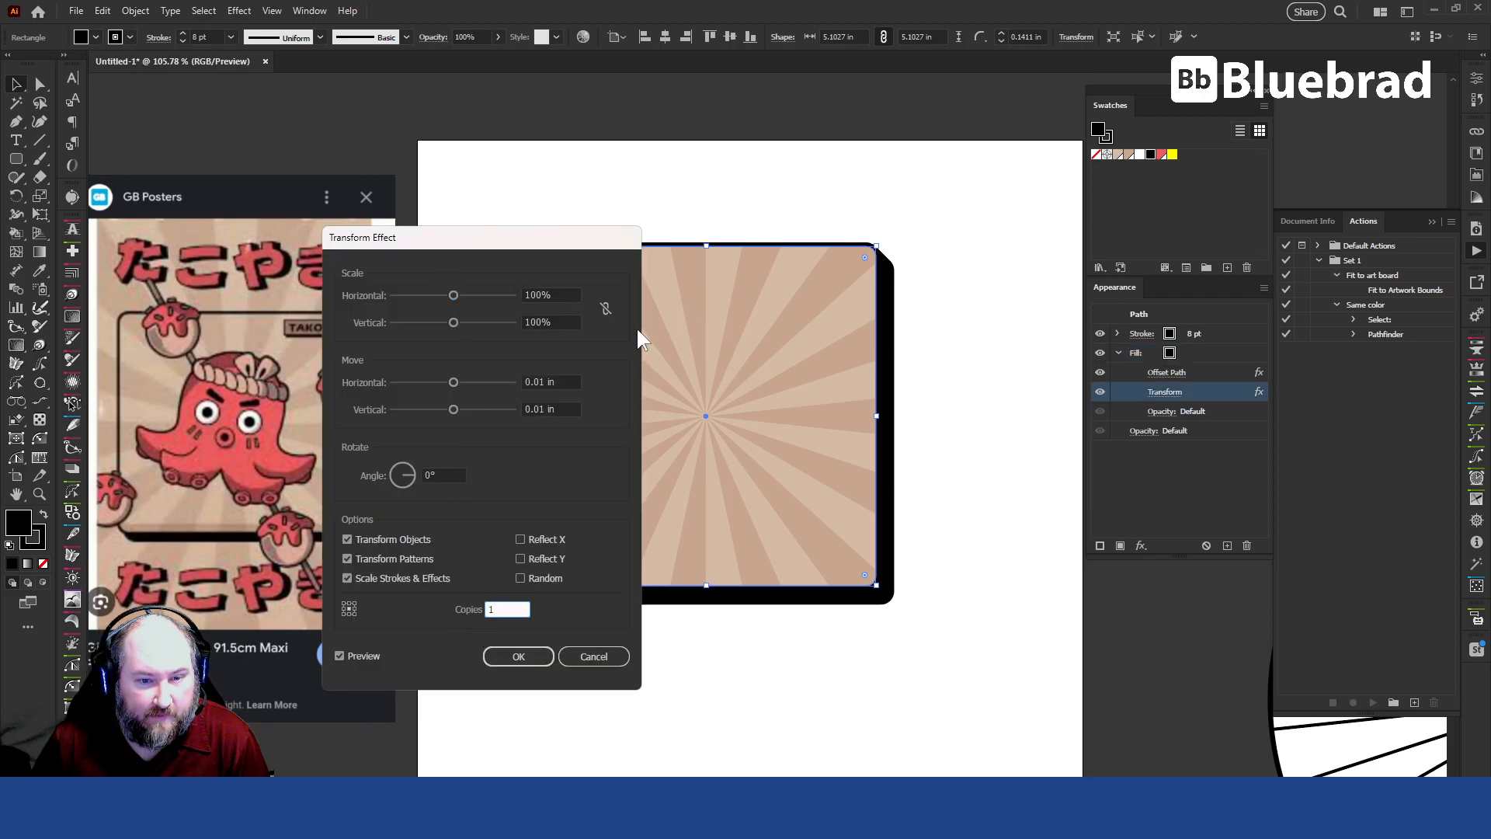
- Increase the Transform effect's horizontal and vertical moves equally, apply the effect and deselect the artwork
click(573, 381)
key(Up)
click(569, 403)
key(Up)
click(518, 656)
click(839, 669)
- Compare the square's block shadow and corners with the frame shadow in the reference poster
drag(646, 658, 967, 650)
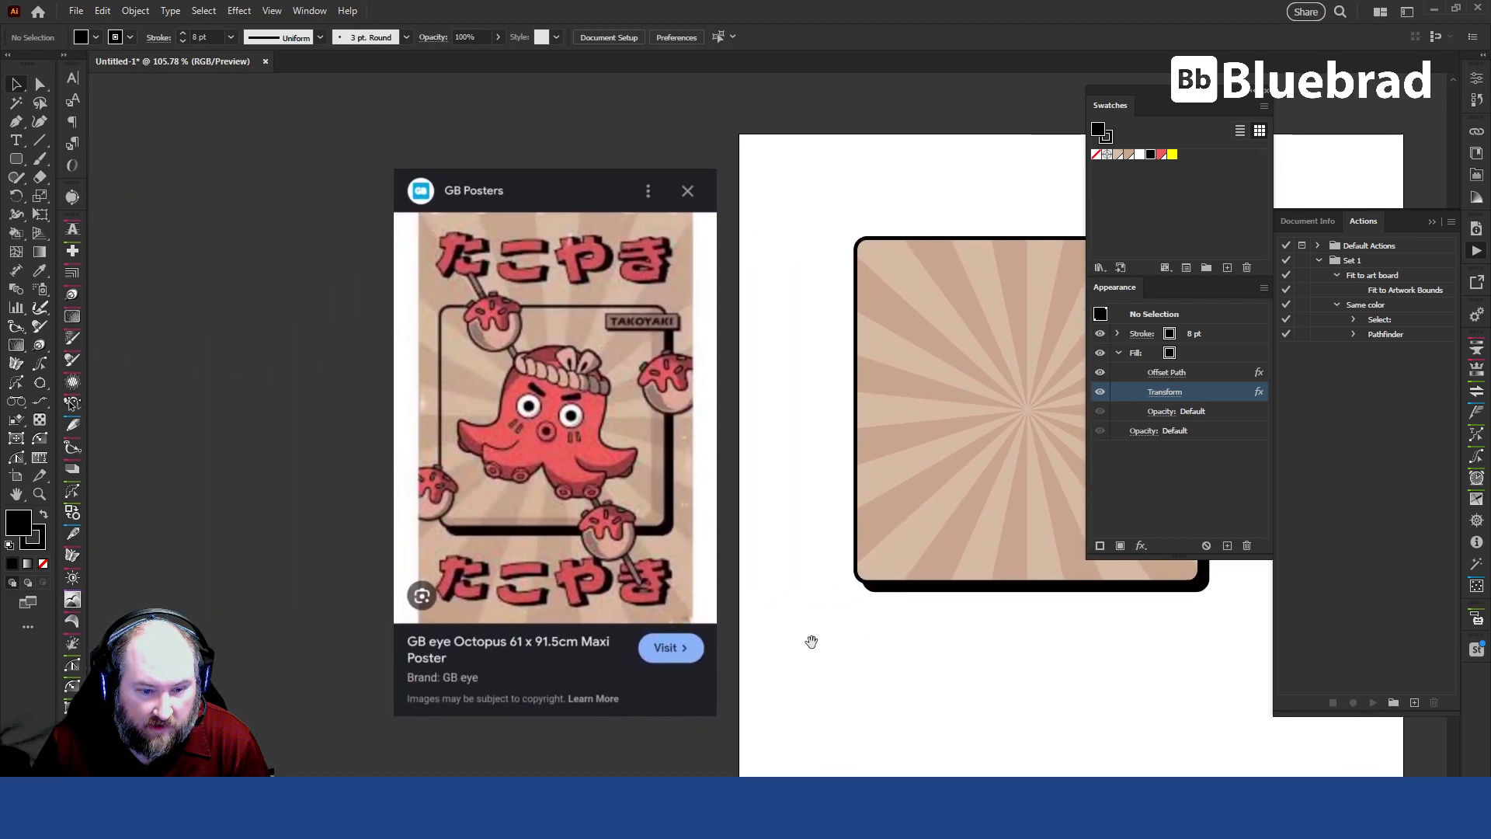
scroll(445, 530, up, 6)
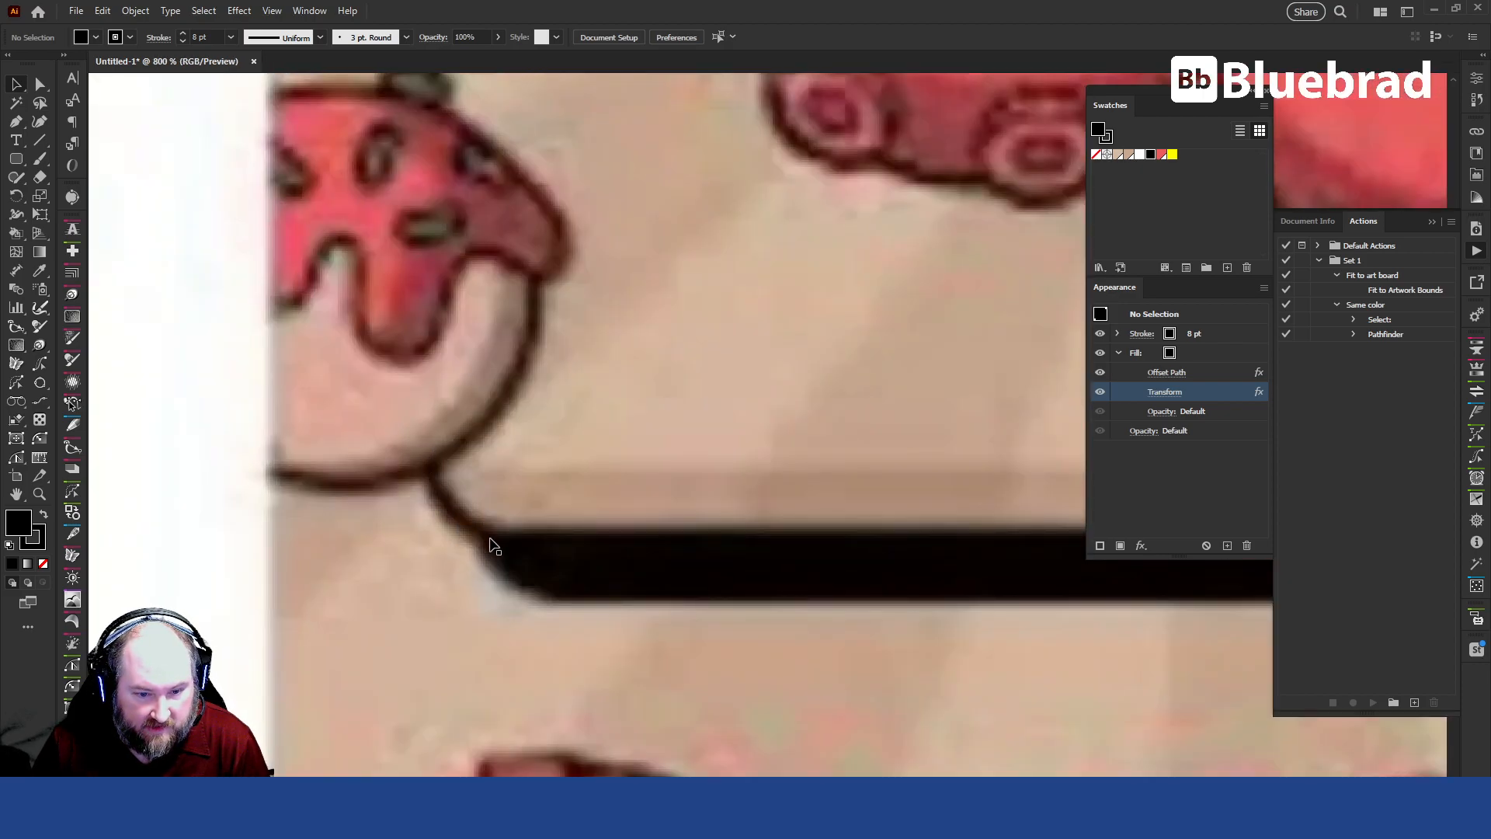
scroll(587, 630, down, 10)
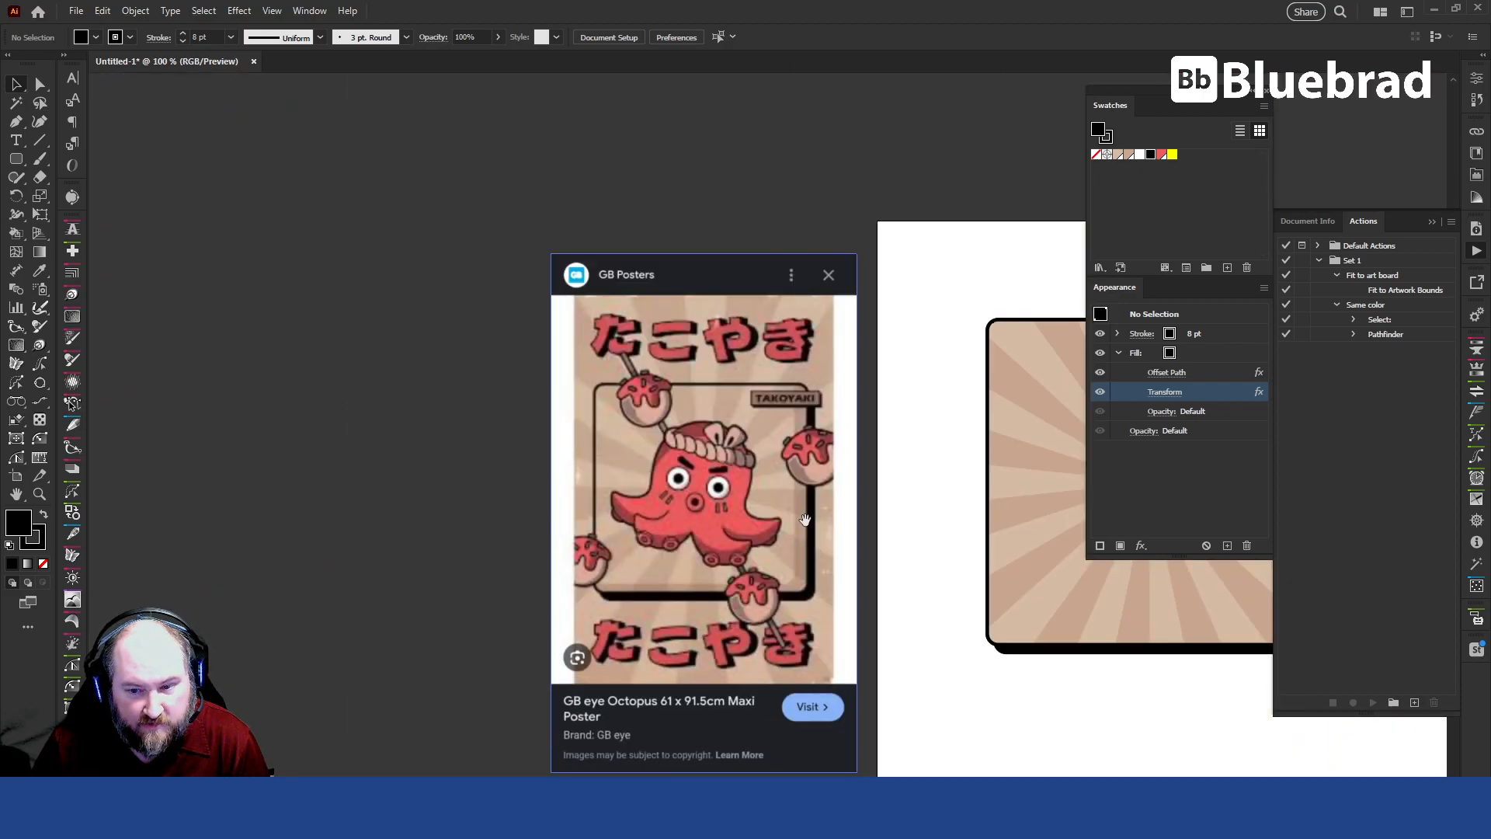
scroll(621, 605, down, 4)
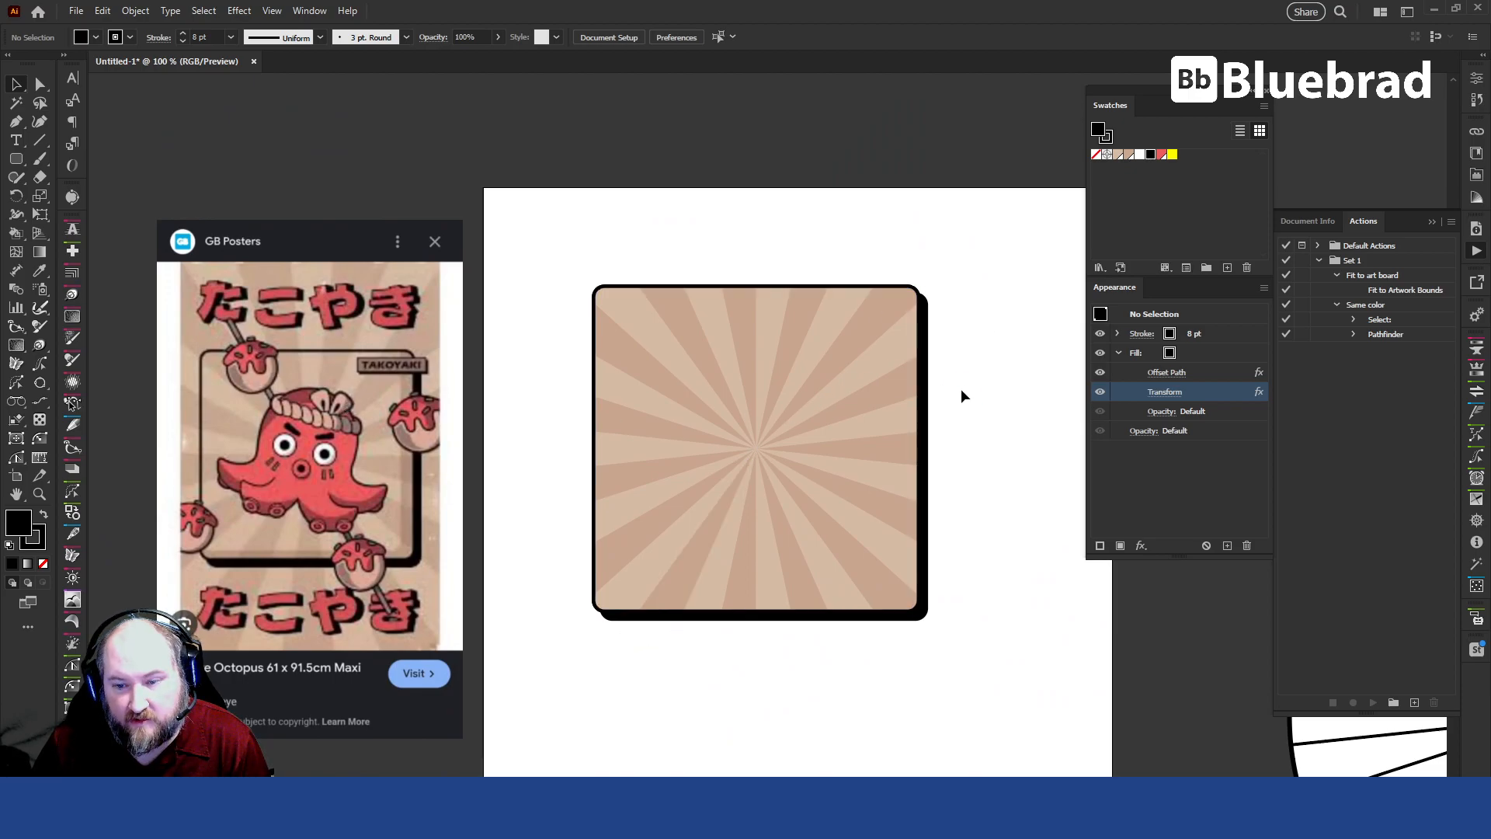
click(957, 406)
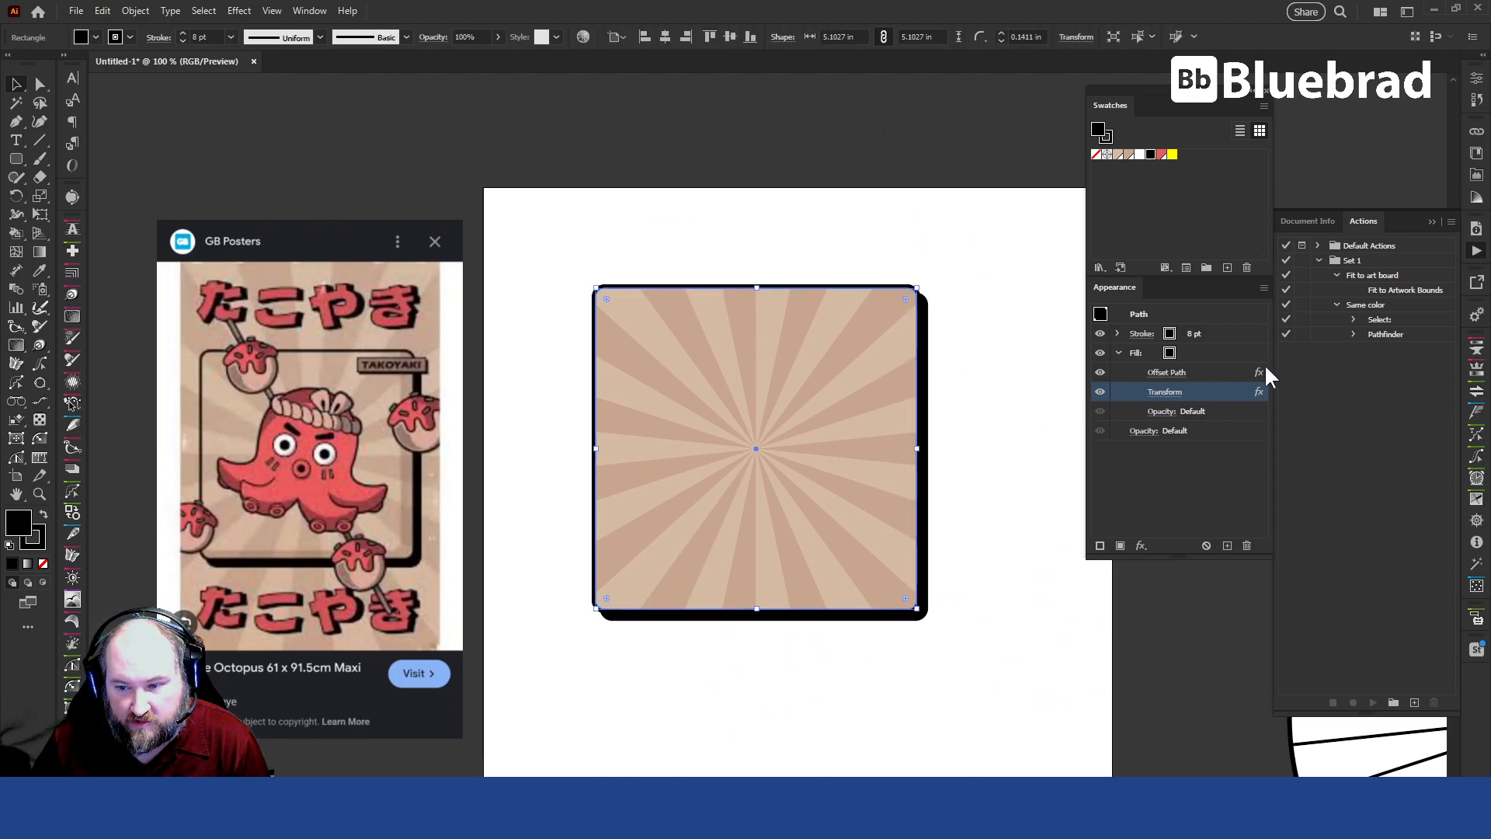
click(1056, 468)
scroll(1009, 543, down, 2)
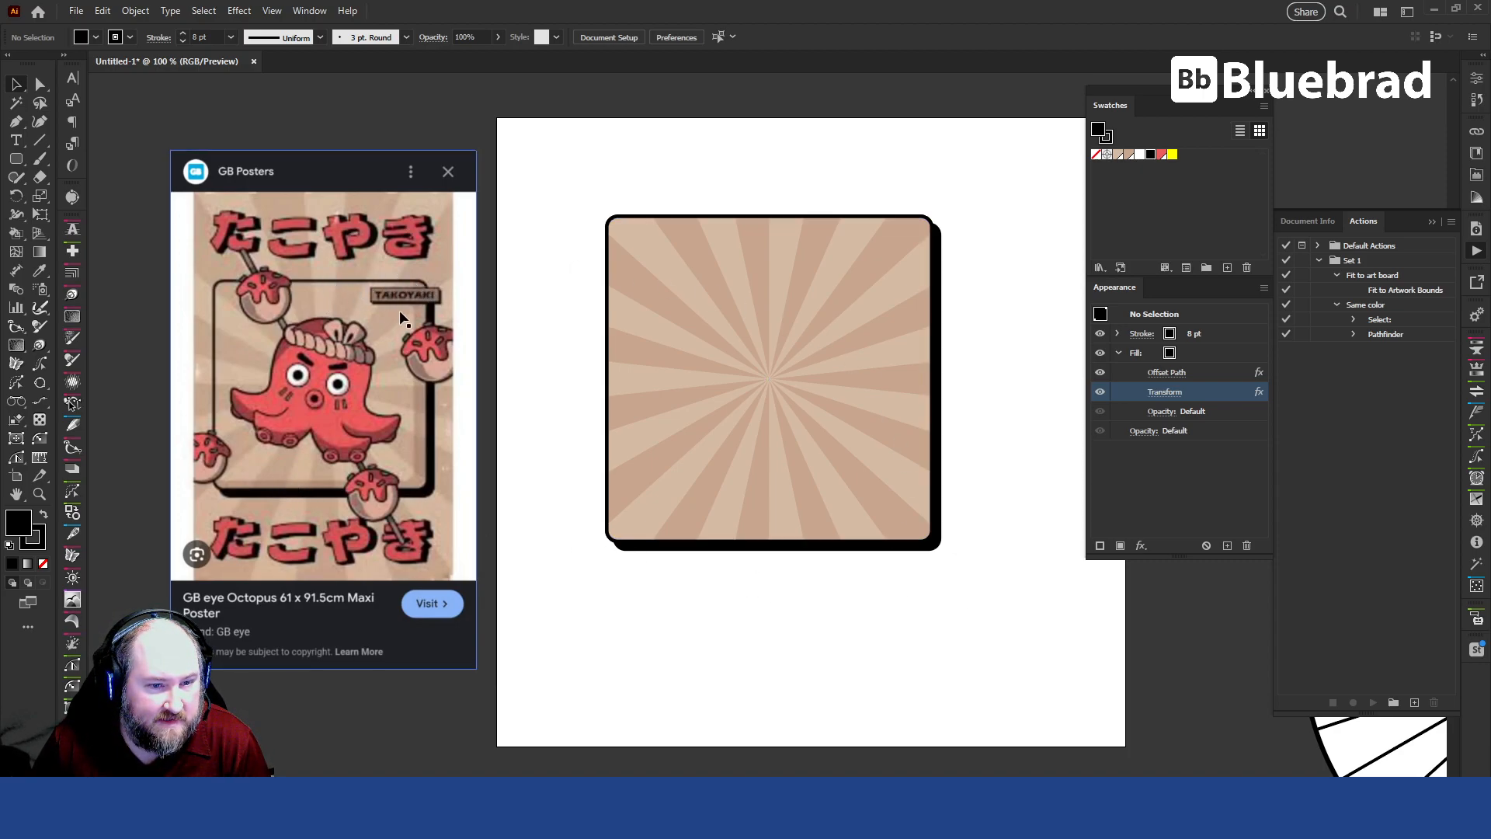
- Inside the isolated clip group, paste a copy of the clipping rectangle behind it and scale the copy down to about 4.93 in square
click(930, 235)
double_click(934, 242)
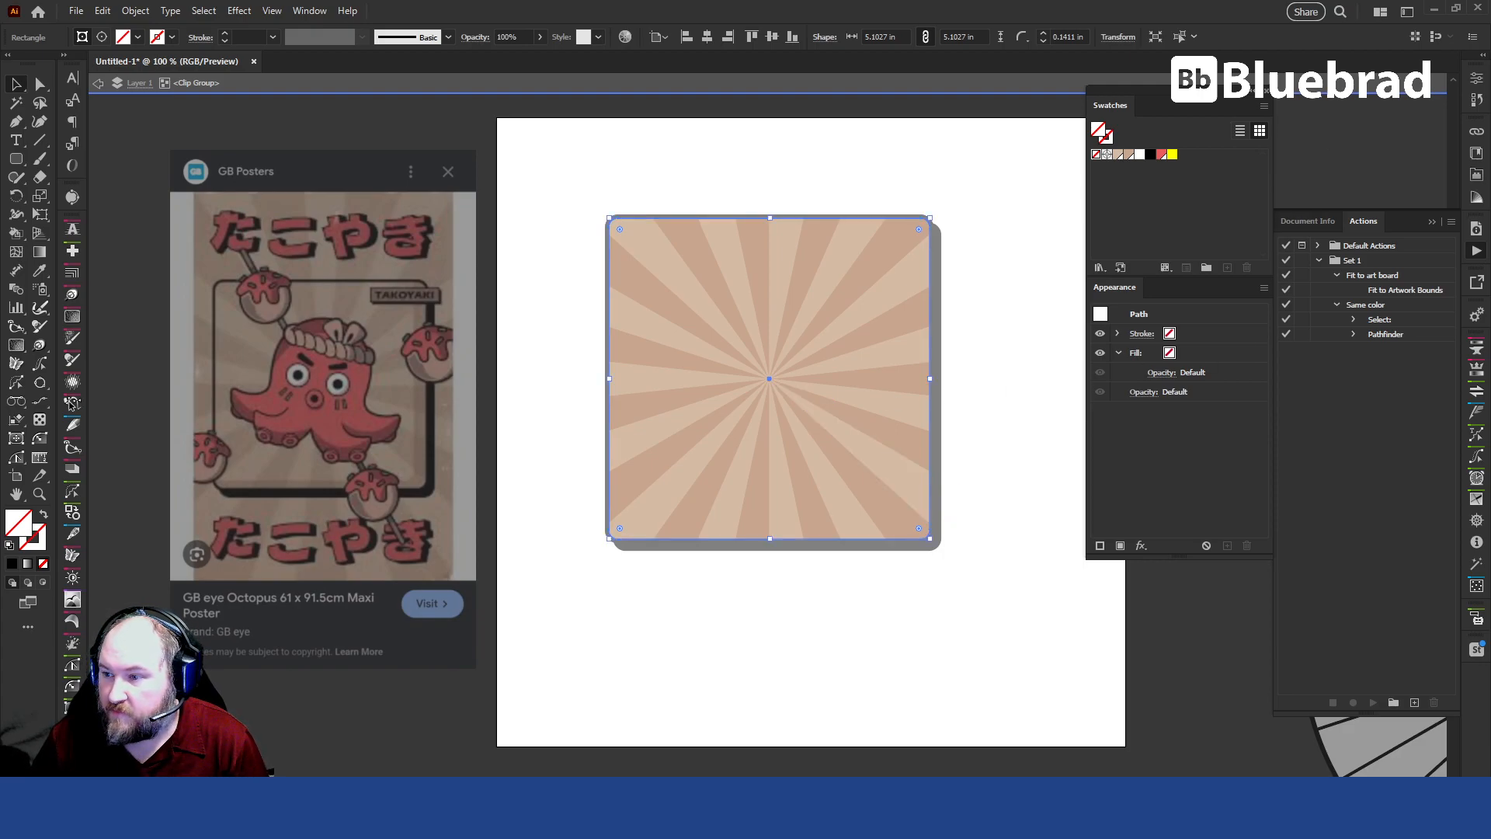
key(F7)
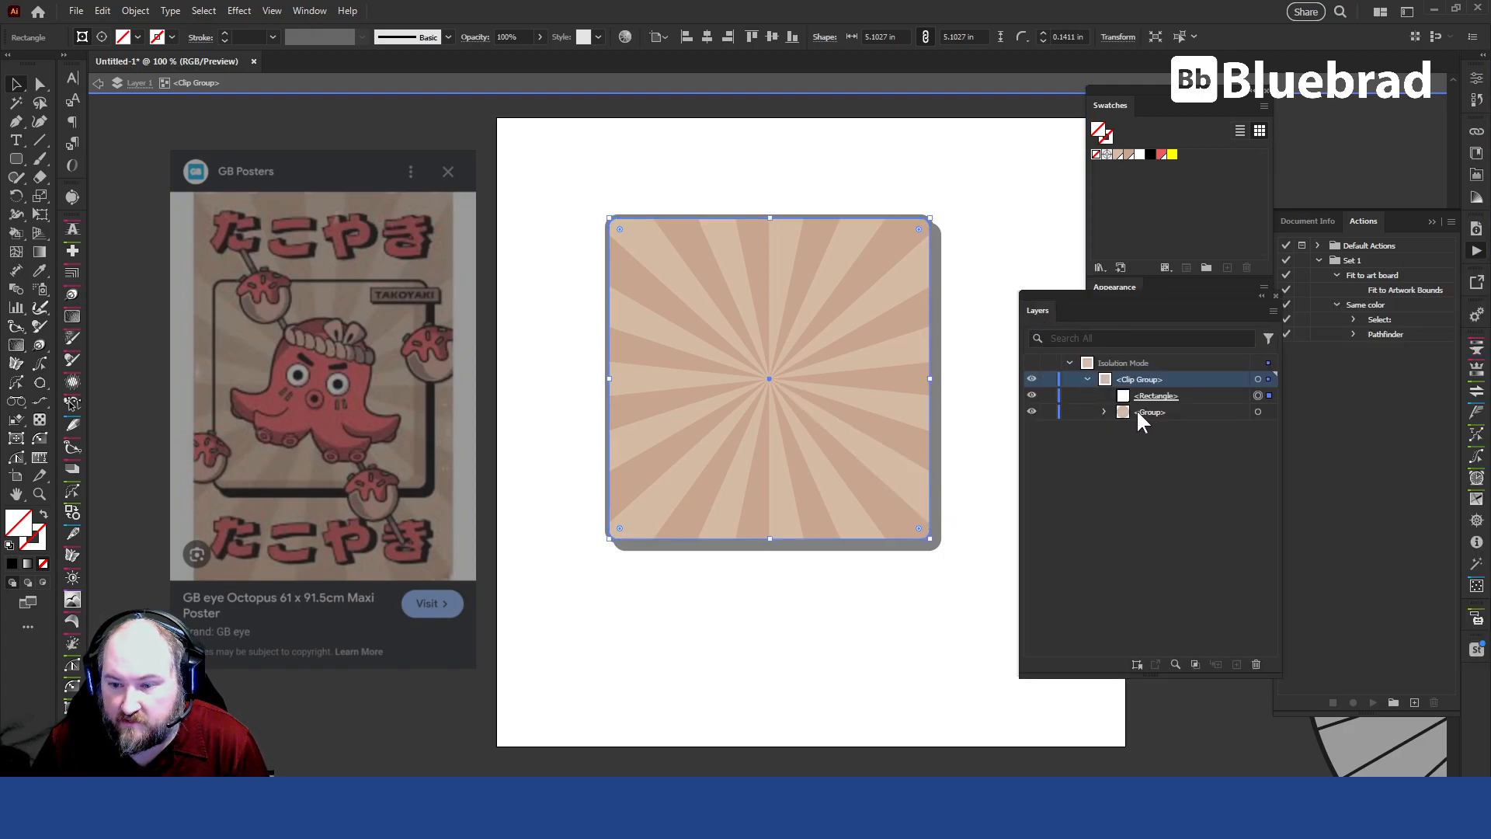
click(1202, 403)
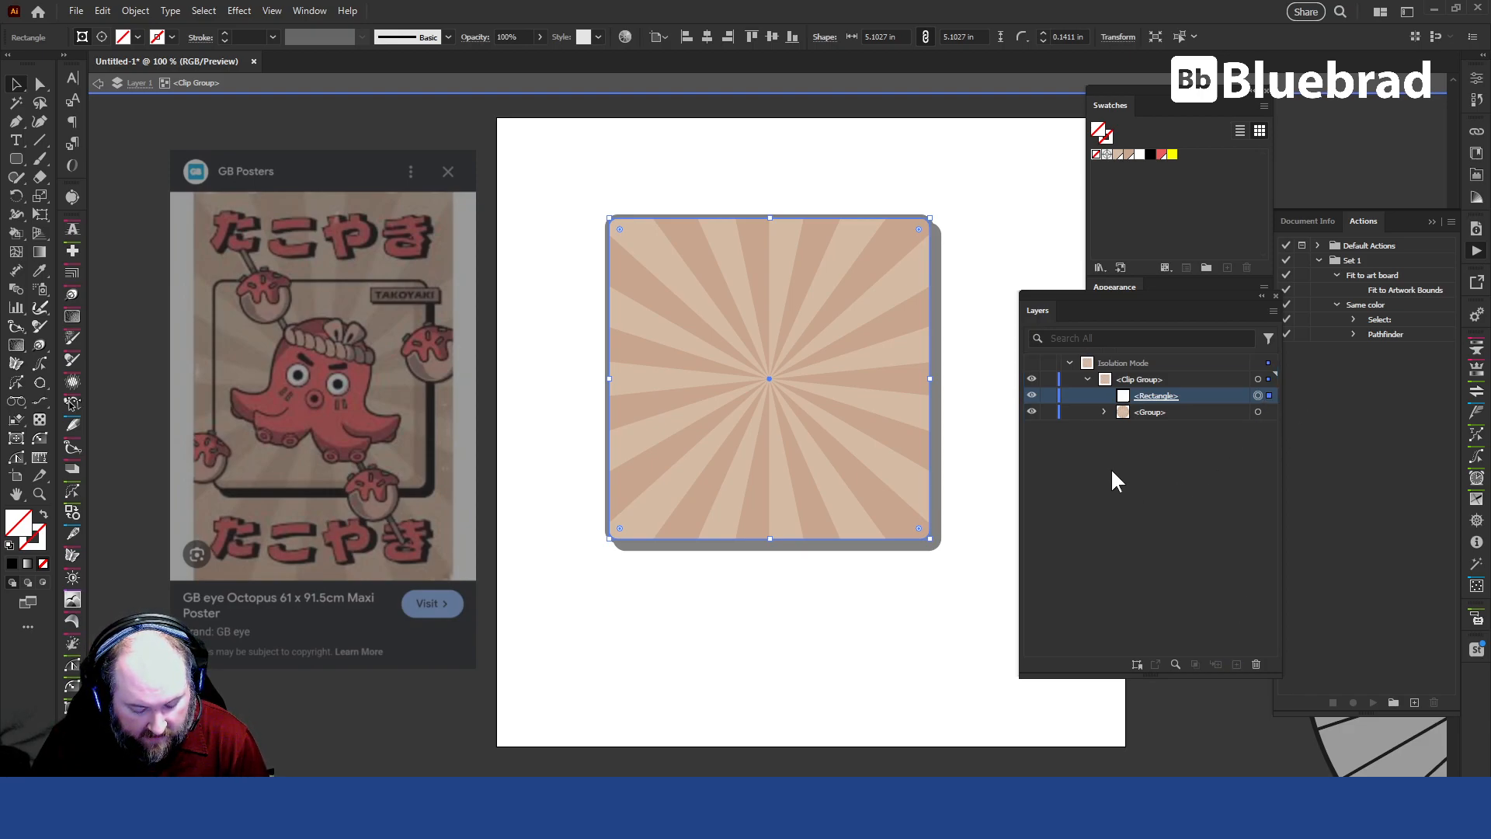
key(ctrl+b)
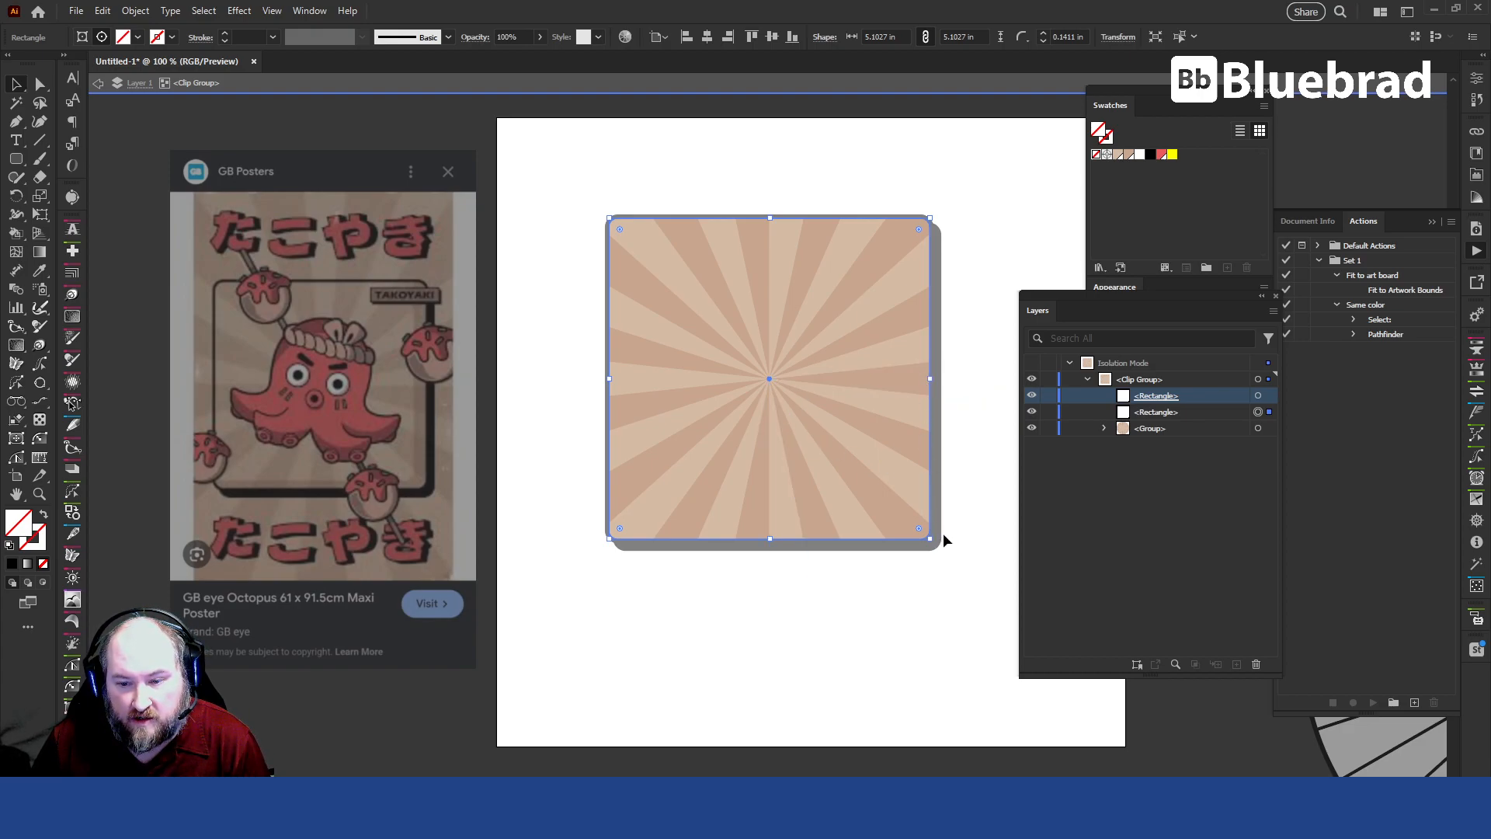
drag(928, 537, 919, 527)
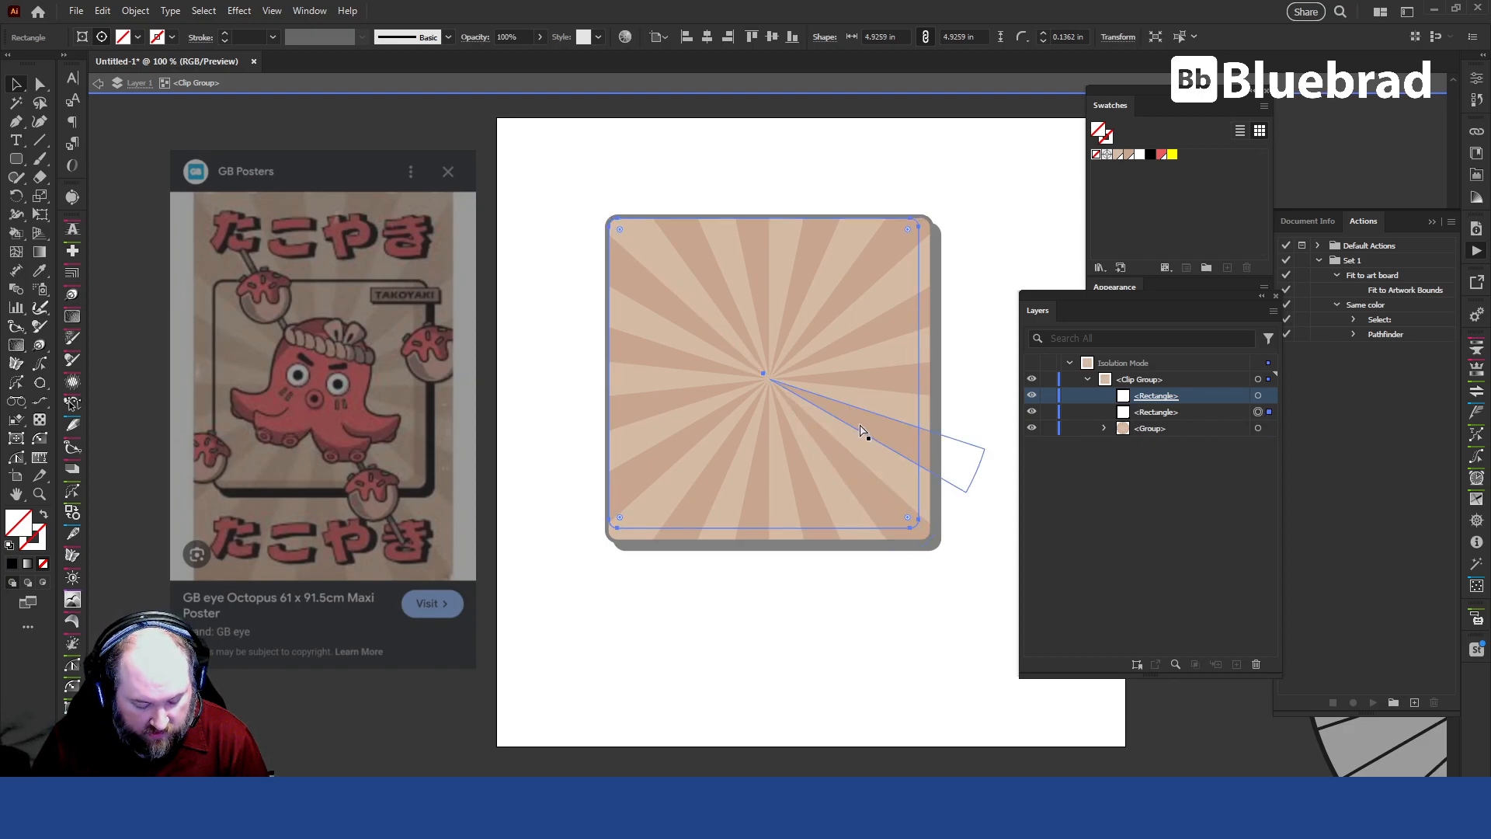
- Paste another copy behind, scale it to about 5.33 in square, and combine both copies into a group with the smaller one cut out
key(ctrl+b)
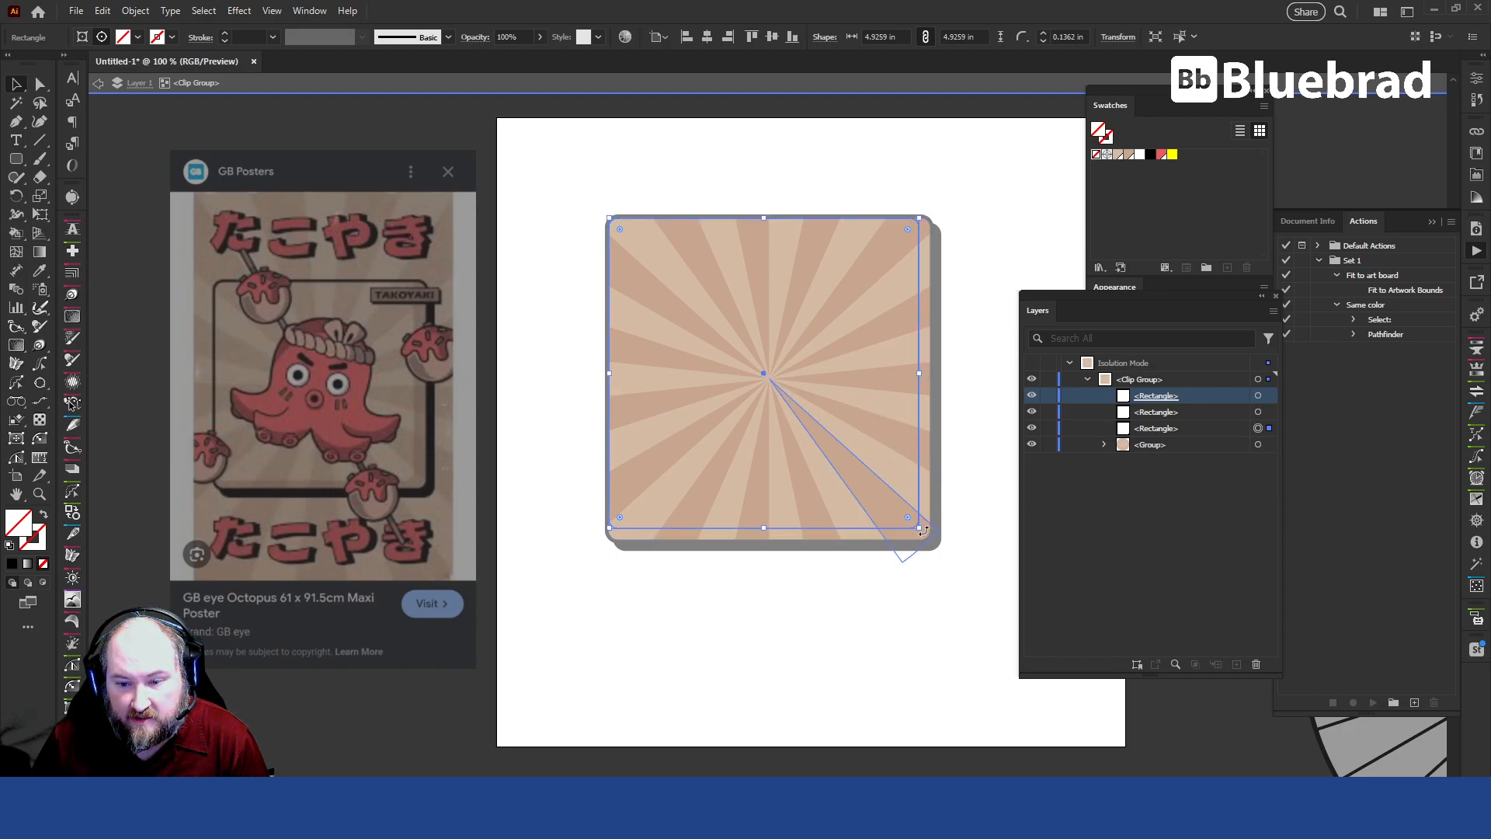
drag(921, 528, 944, 553)
shift+click(1259, 411)
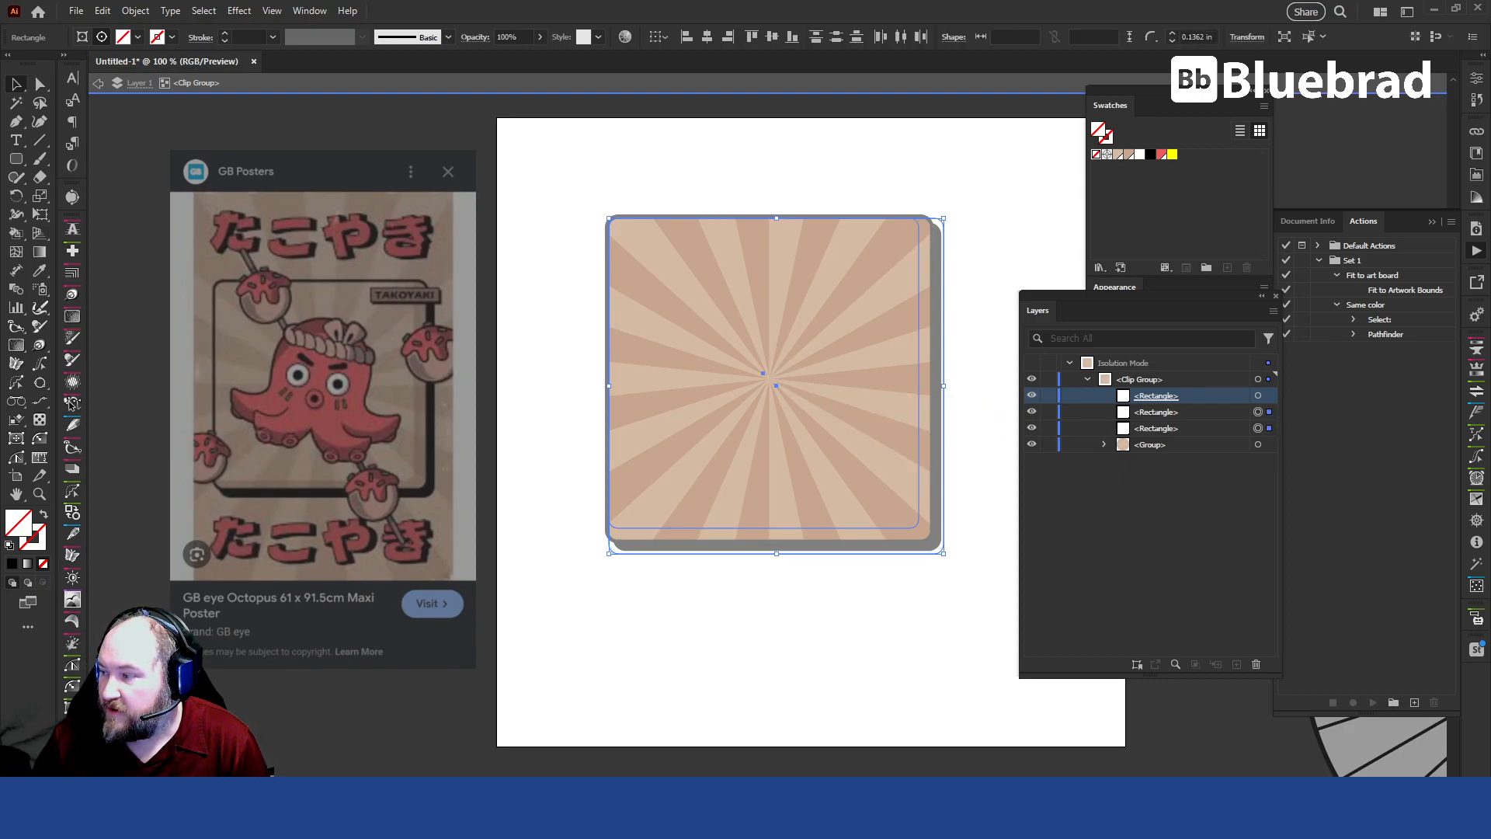
key(ctrl+g)
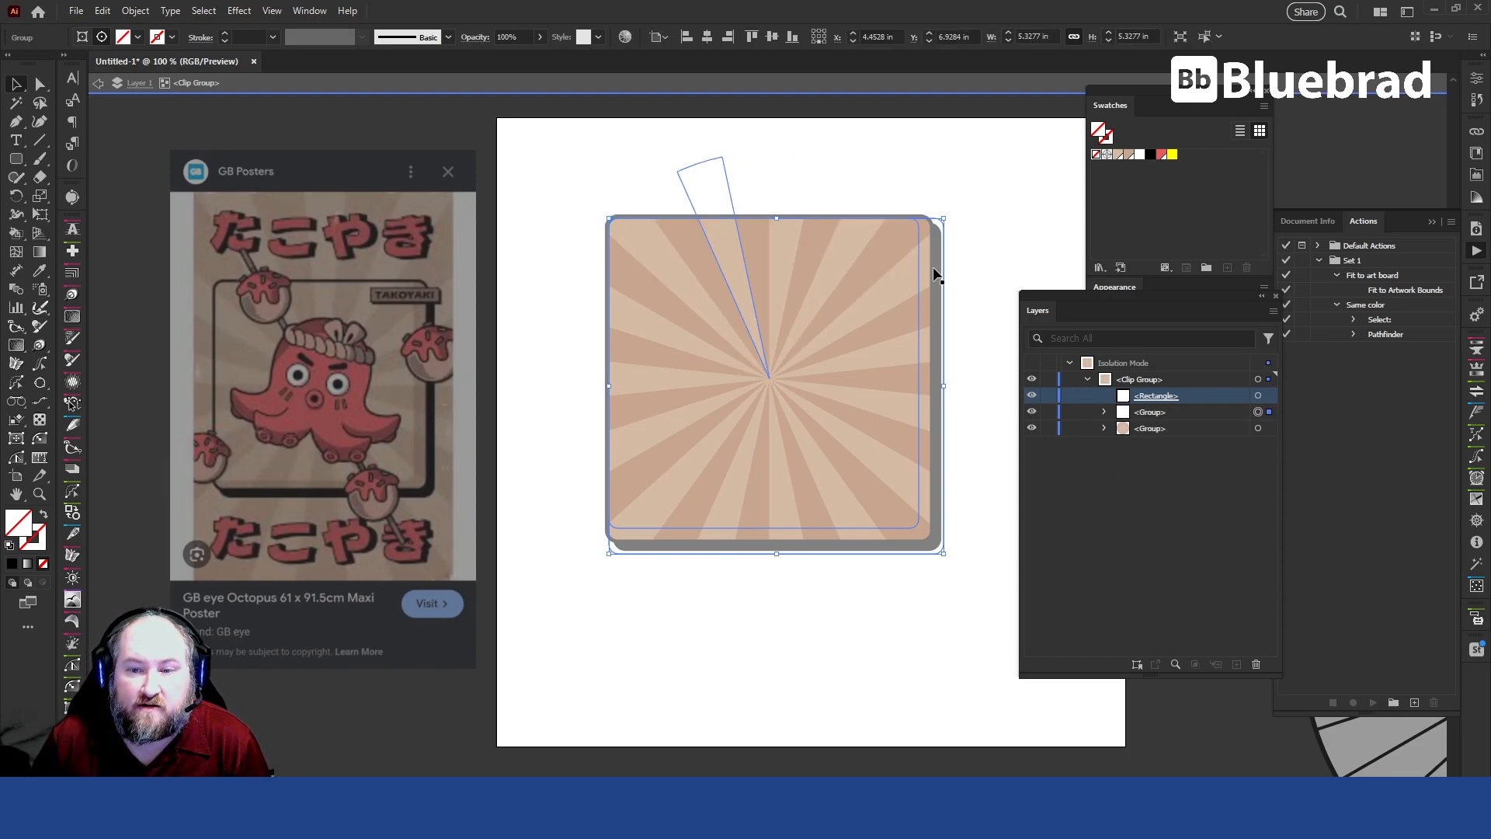
- Fill the cut-out shape with the black swatch, set it to Multiply at 10% opacity, and leave isolation mode
click(1150, 154)
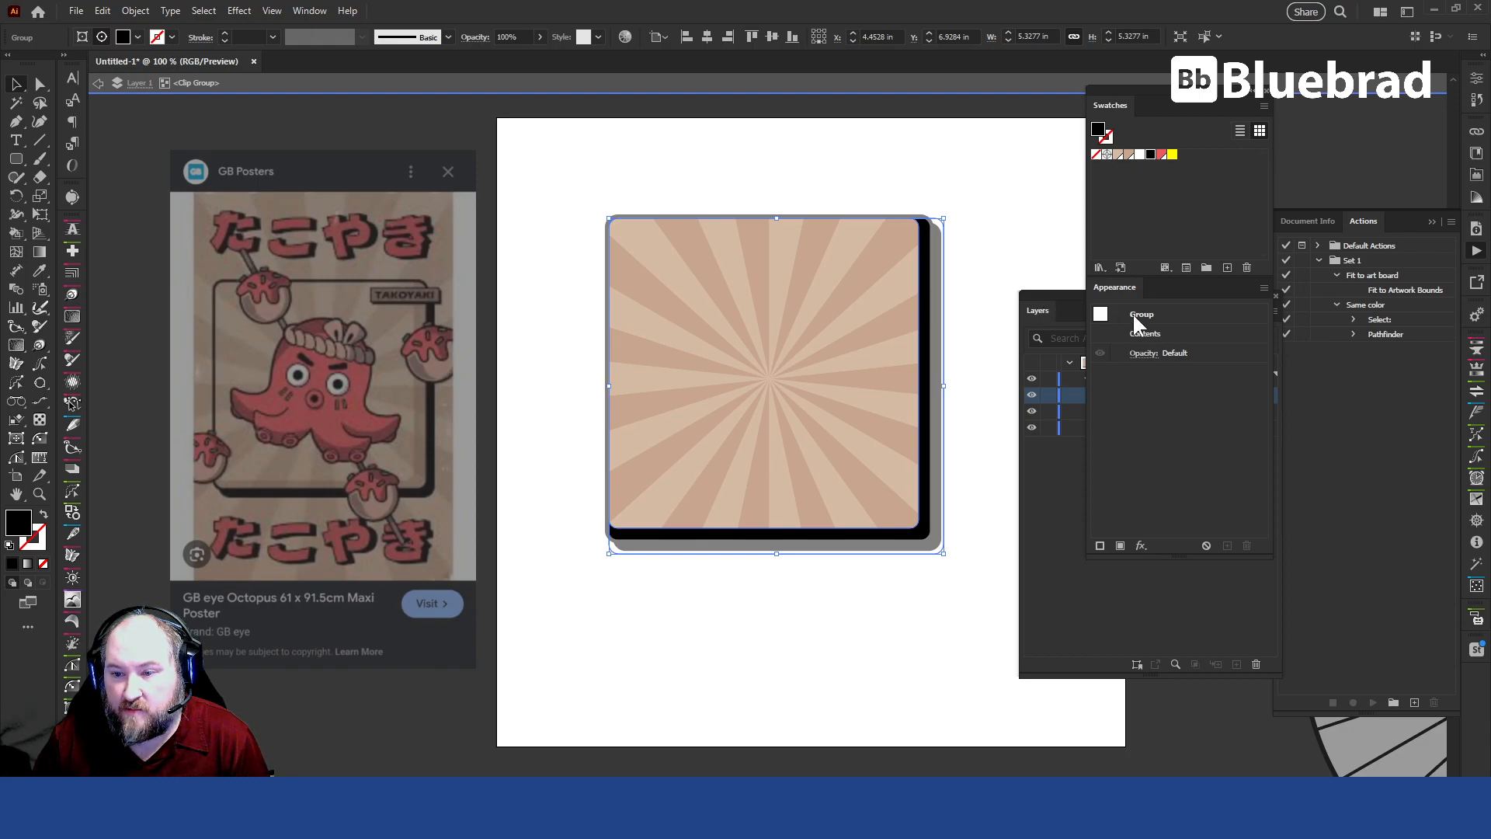
click(1133, 353)
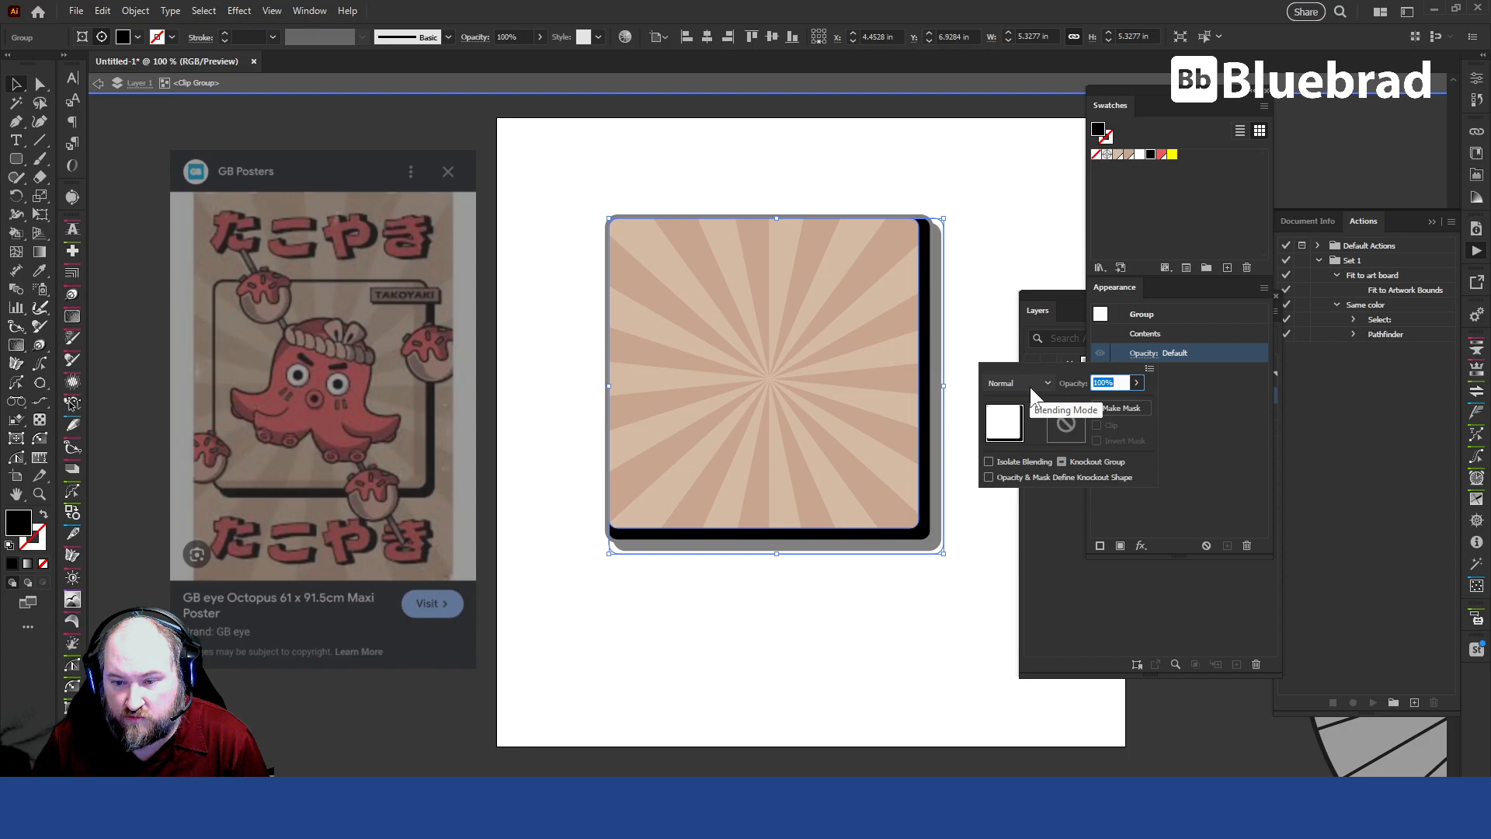
click(1028, 384)
click(1033, 435)
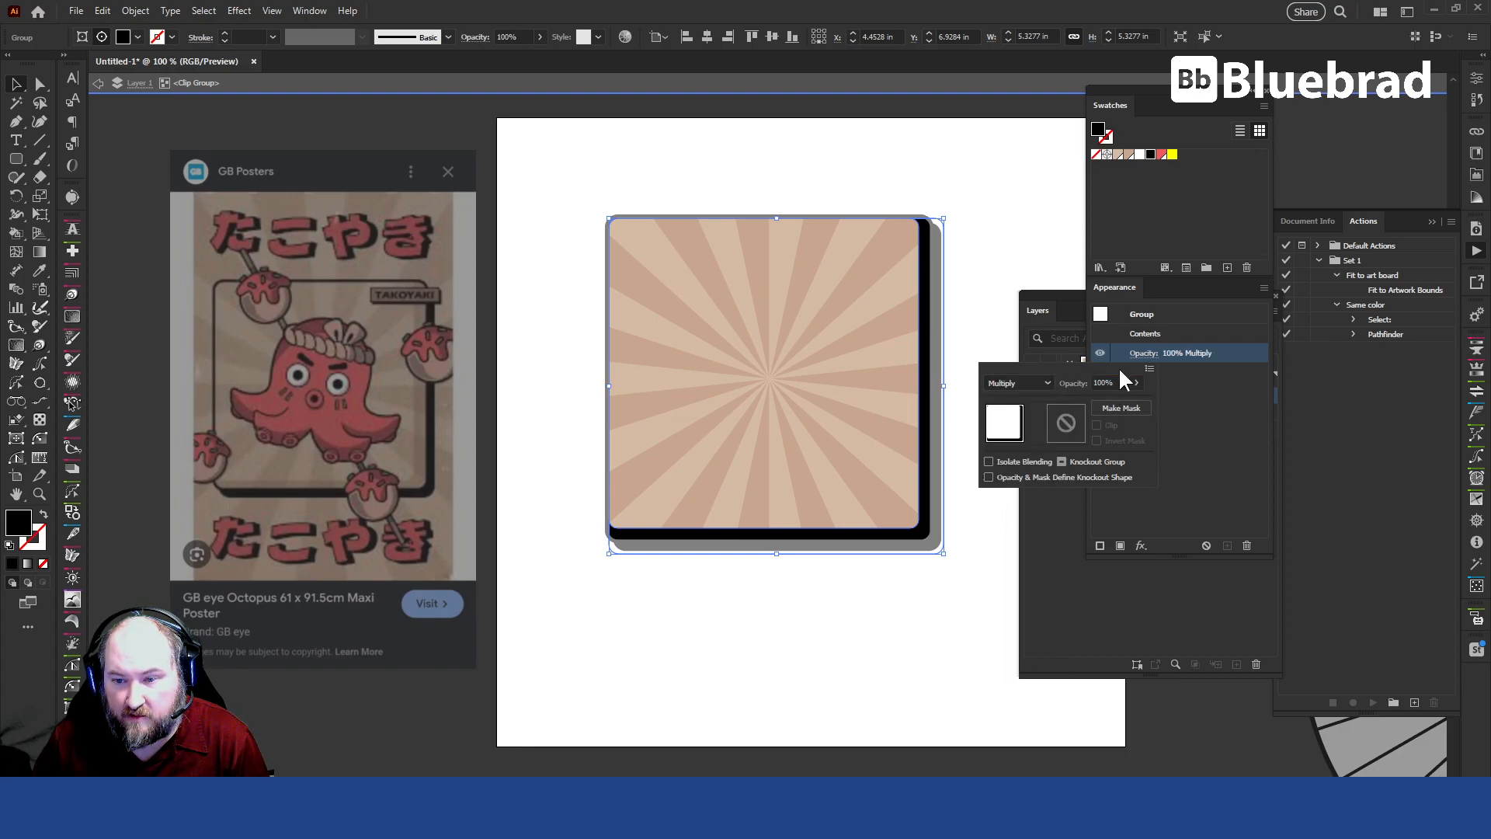
text(10)
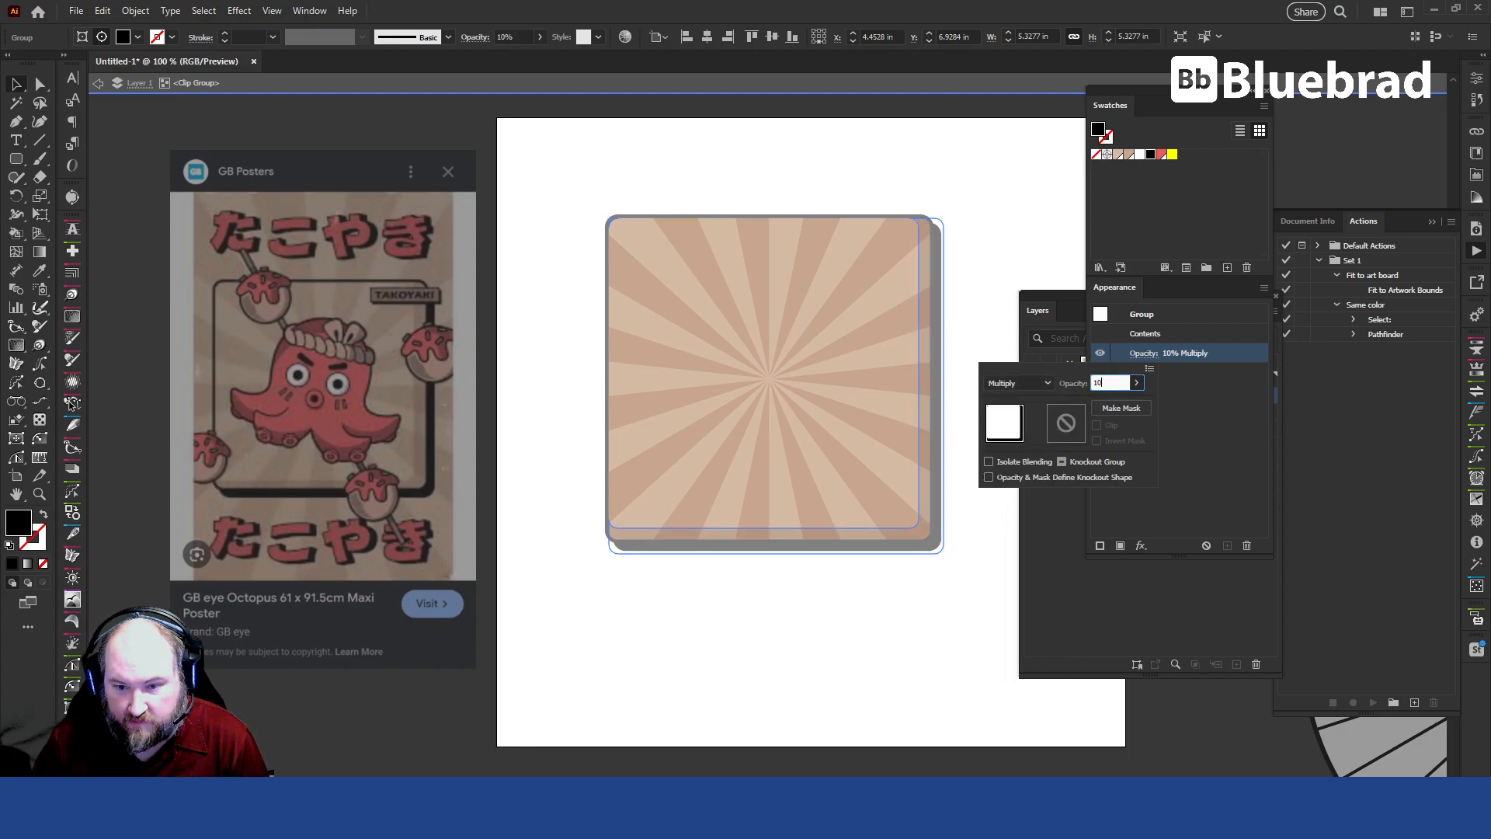
key(Return)
click(864, 656)
double_click(864, 656)
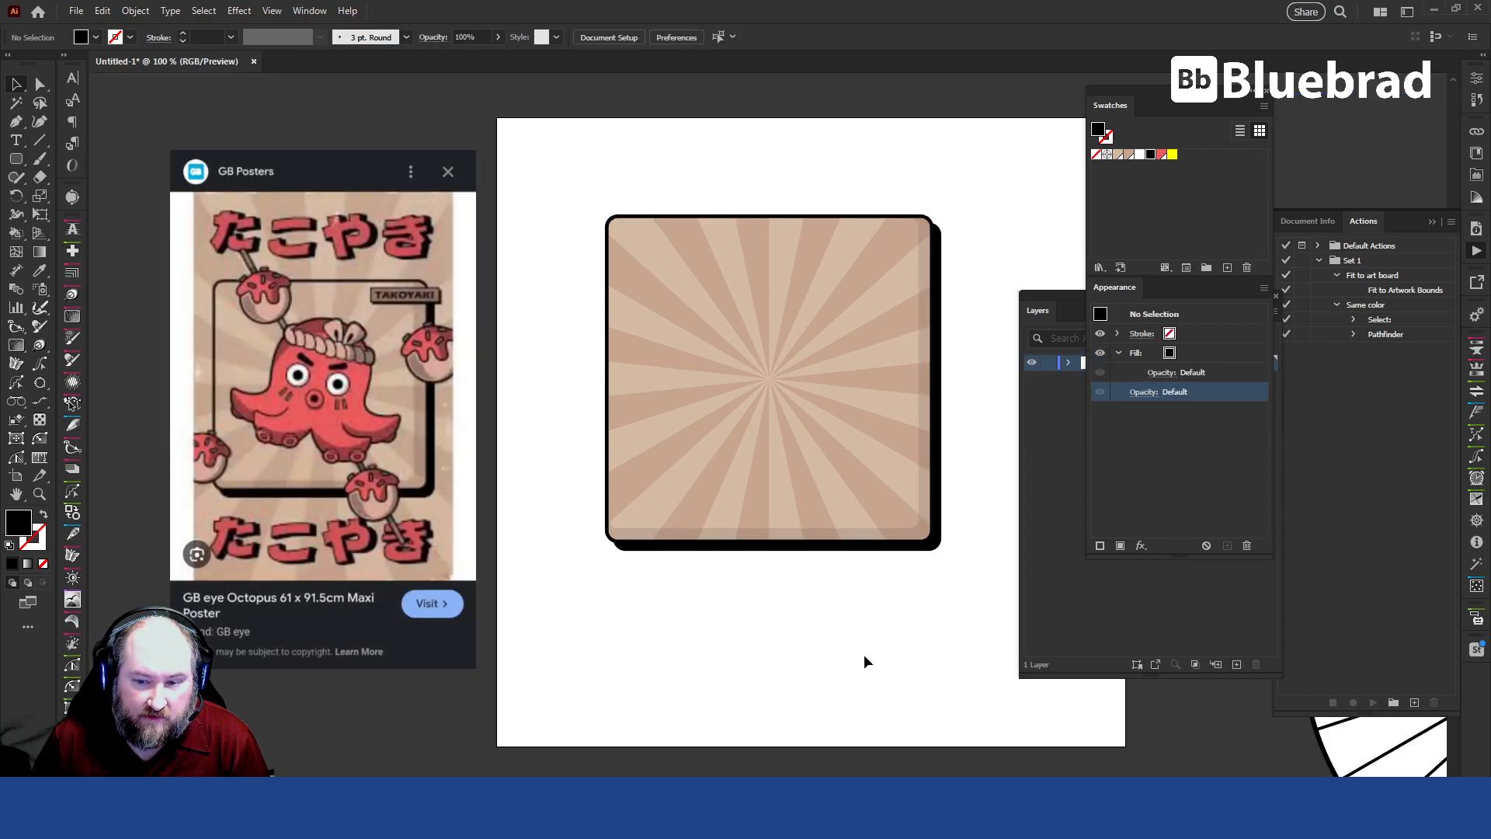
- Select the clipped sunburst together with its black-outlined rounded square
drag(772, 673, 787, 722)
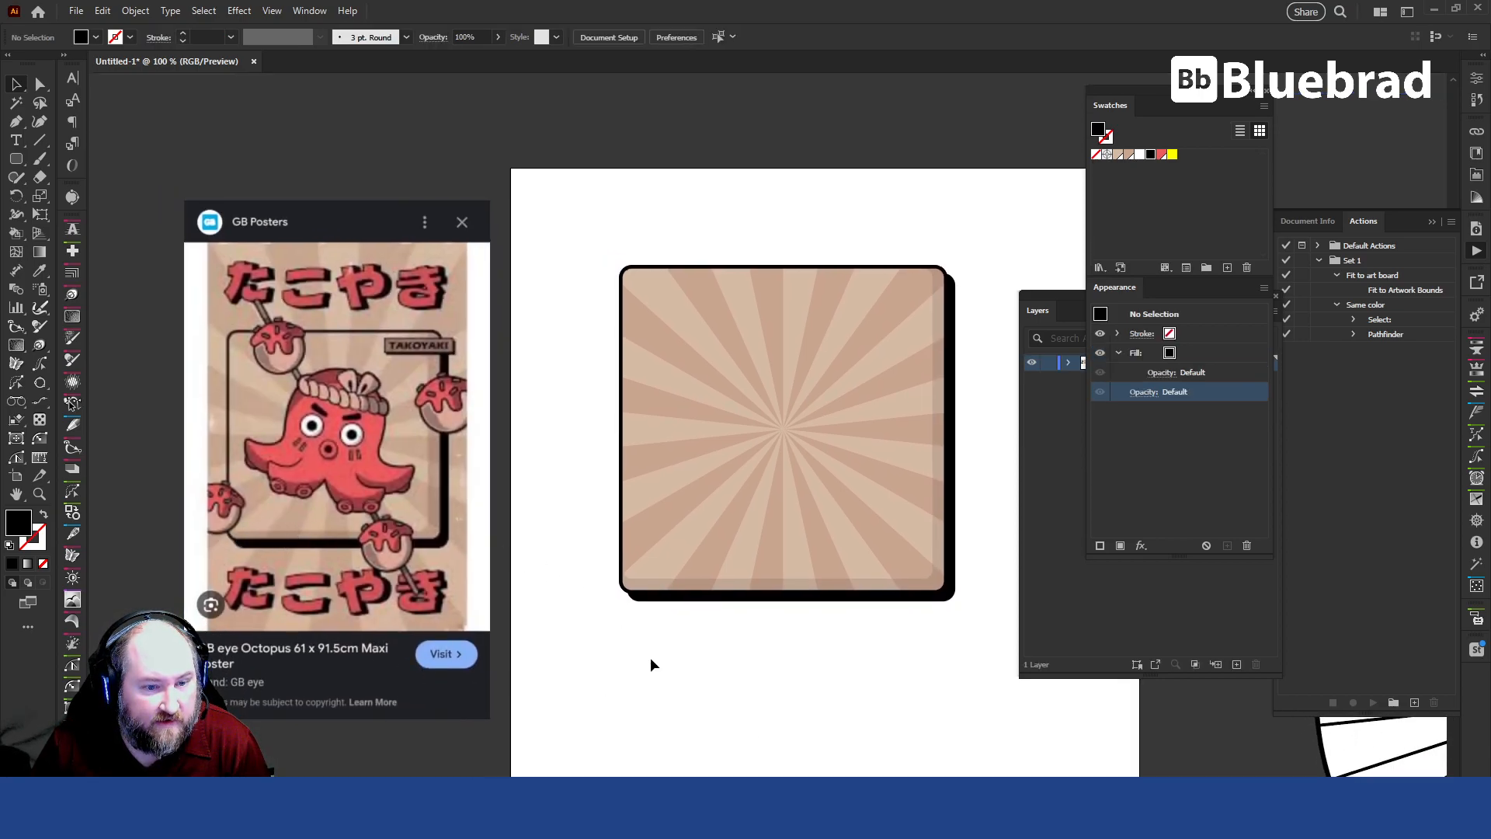
drag(965, 668, 986, 701)
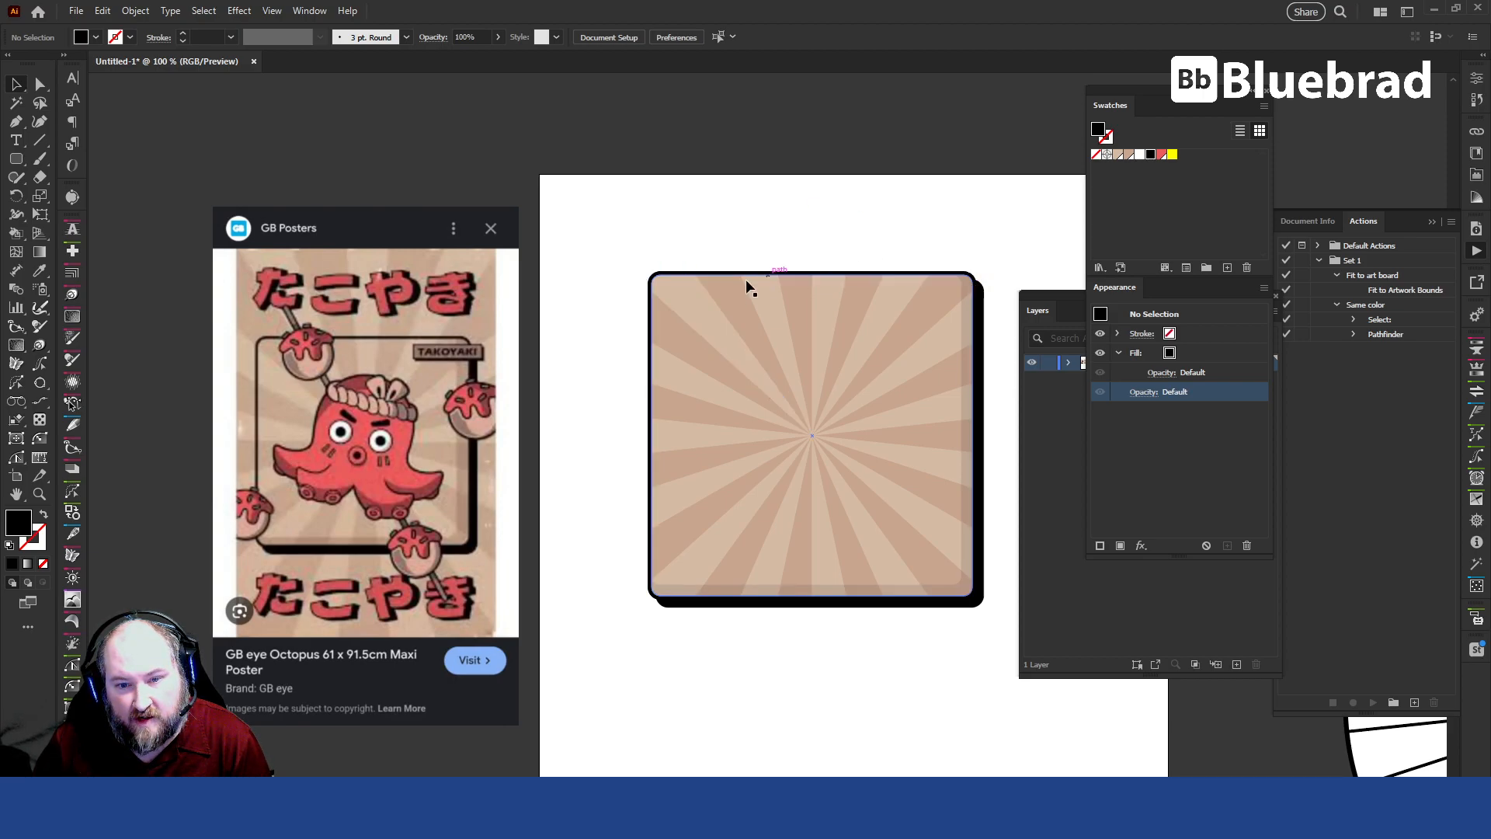
drag(831, 533, 593, 489)
click(644, 366)
drag(609, 410, 815, 486)
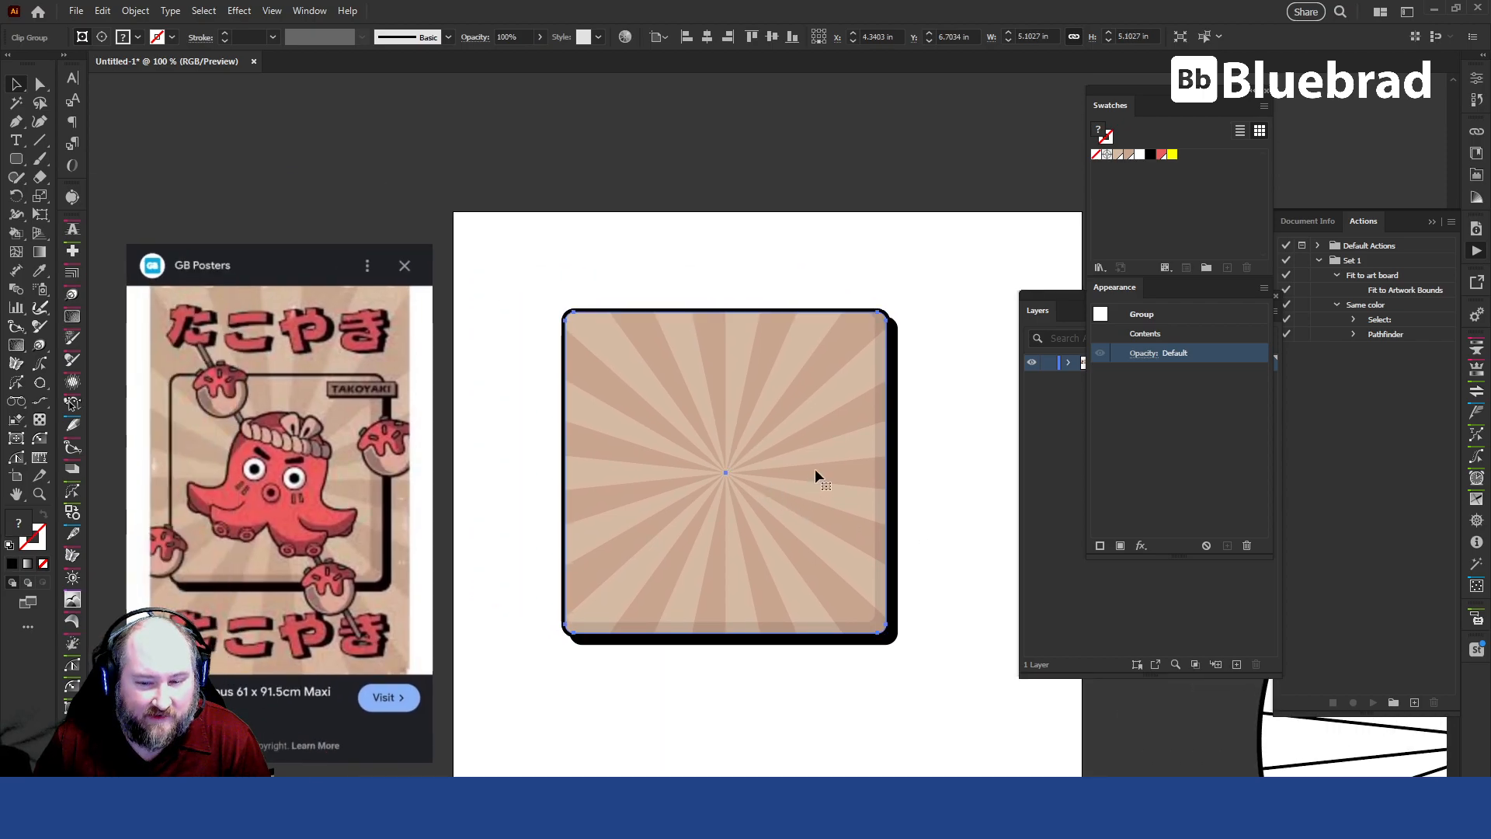
drag(930, 638, 898, 588)
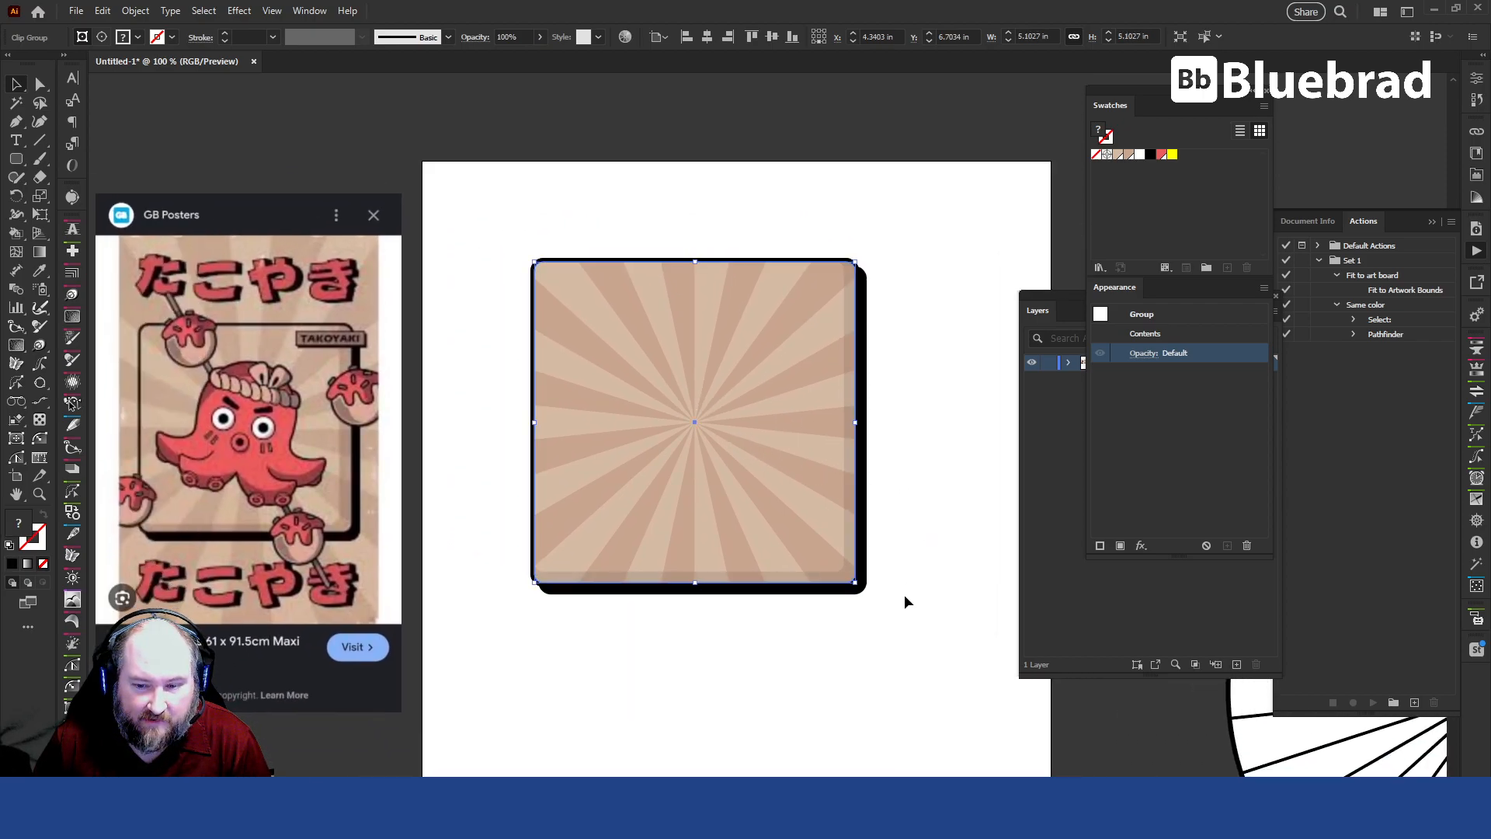
drag(491, 282, 552, 329)
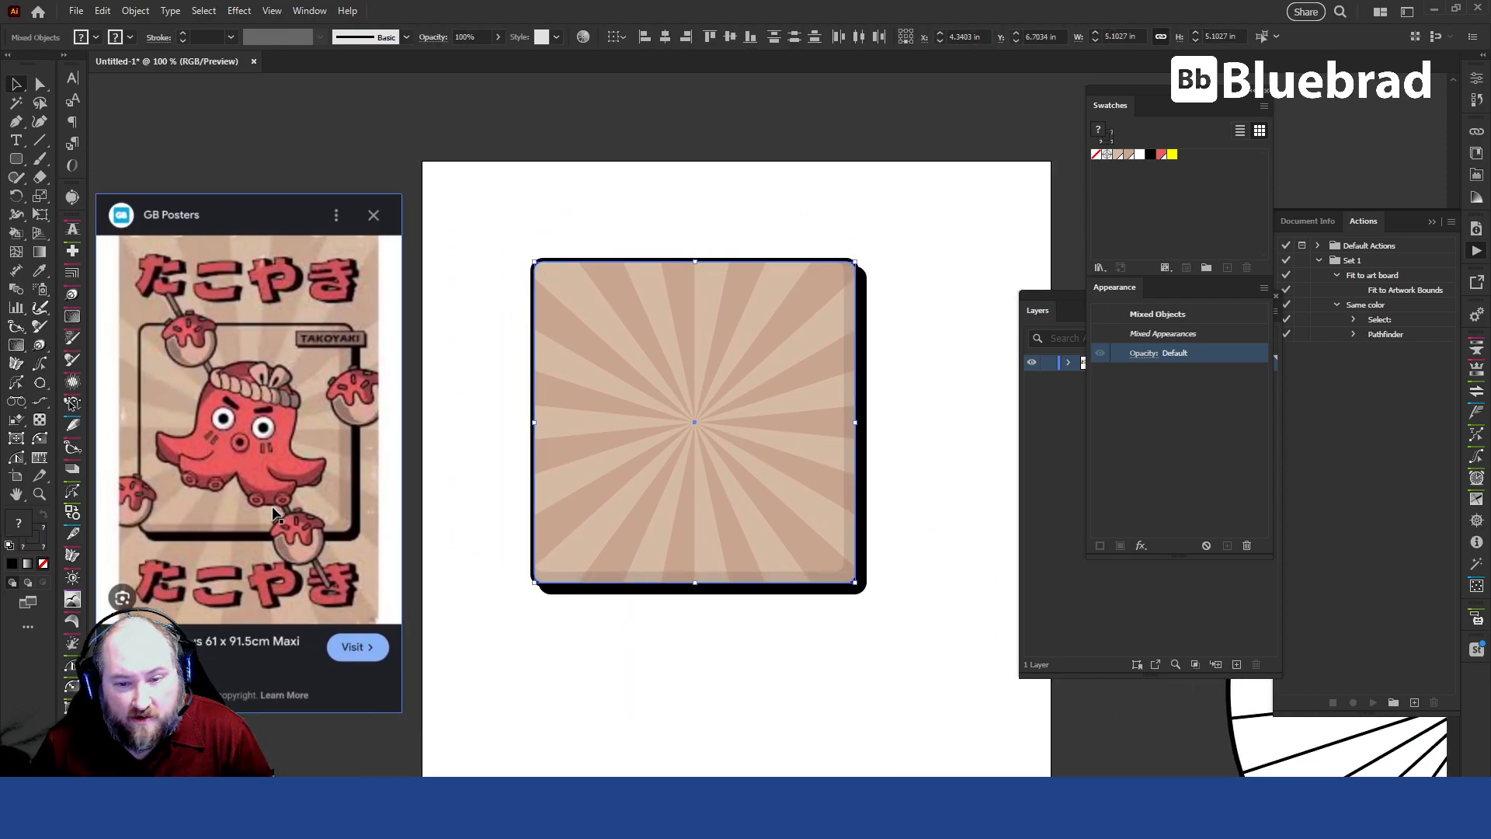